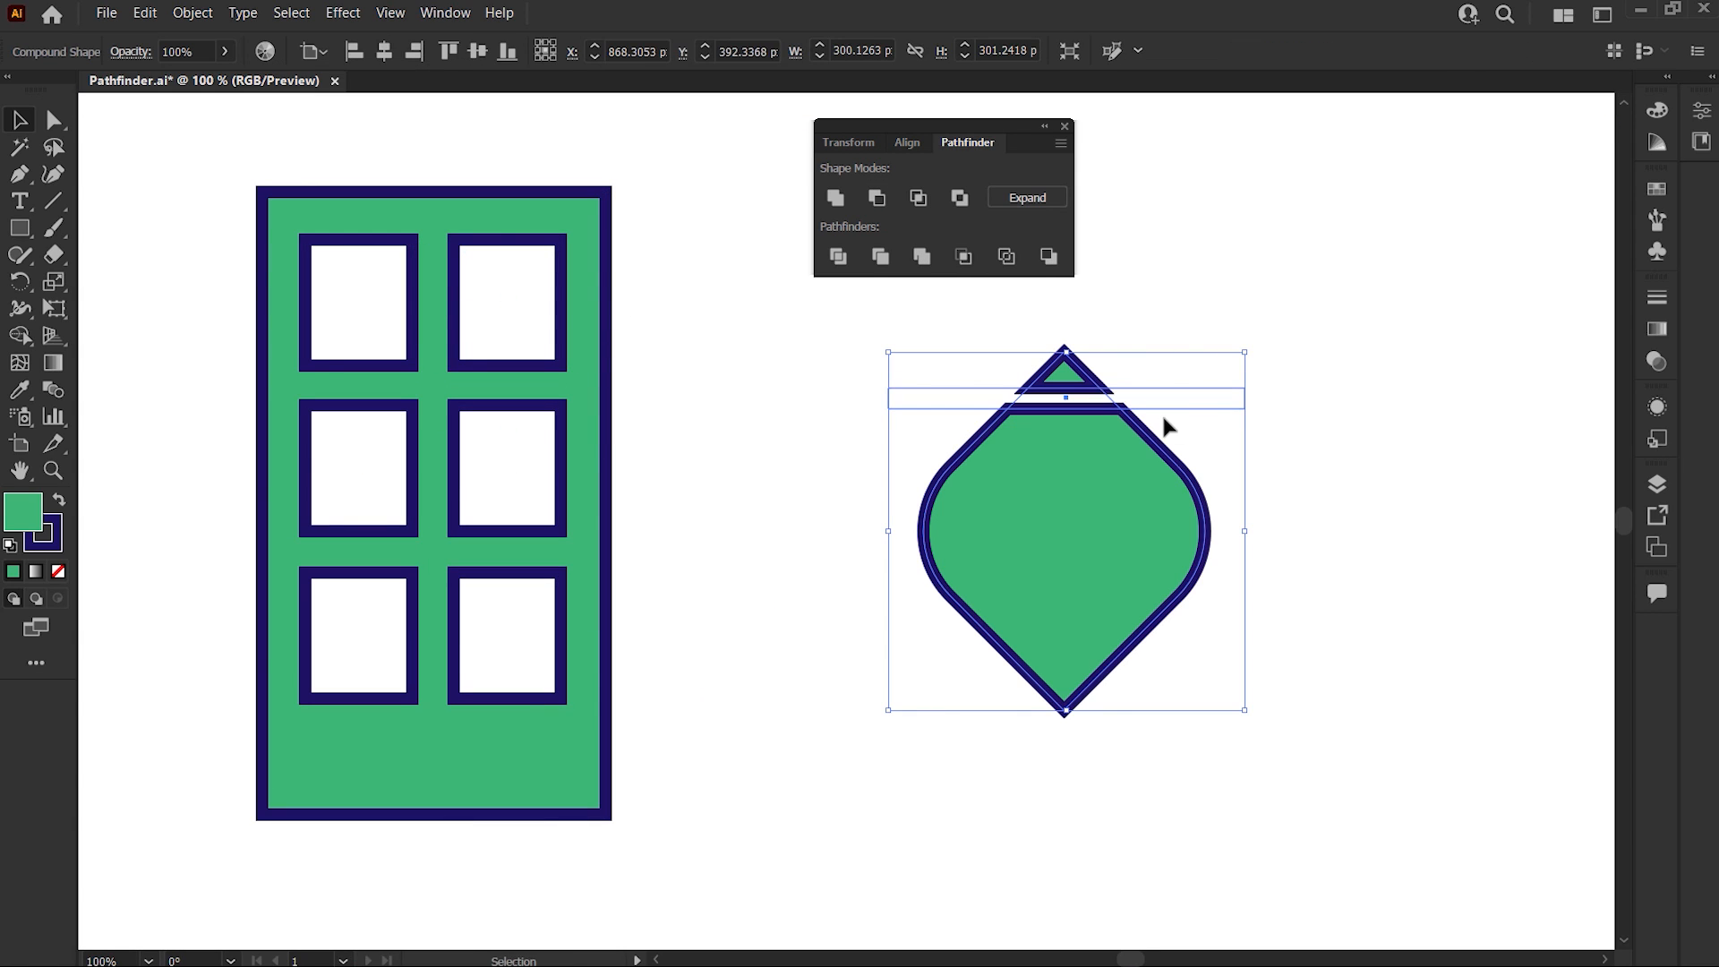
Step: Move only the thin cutting rectangle of the compound shape down across the rounded diamond to its lower part
{"action": "key", "text": "a"}
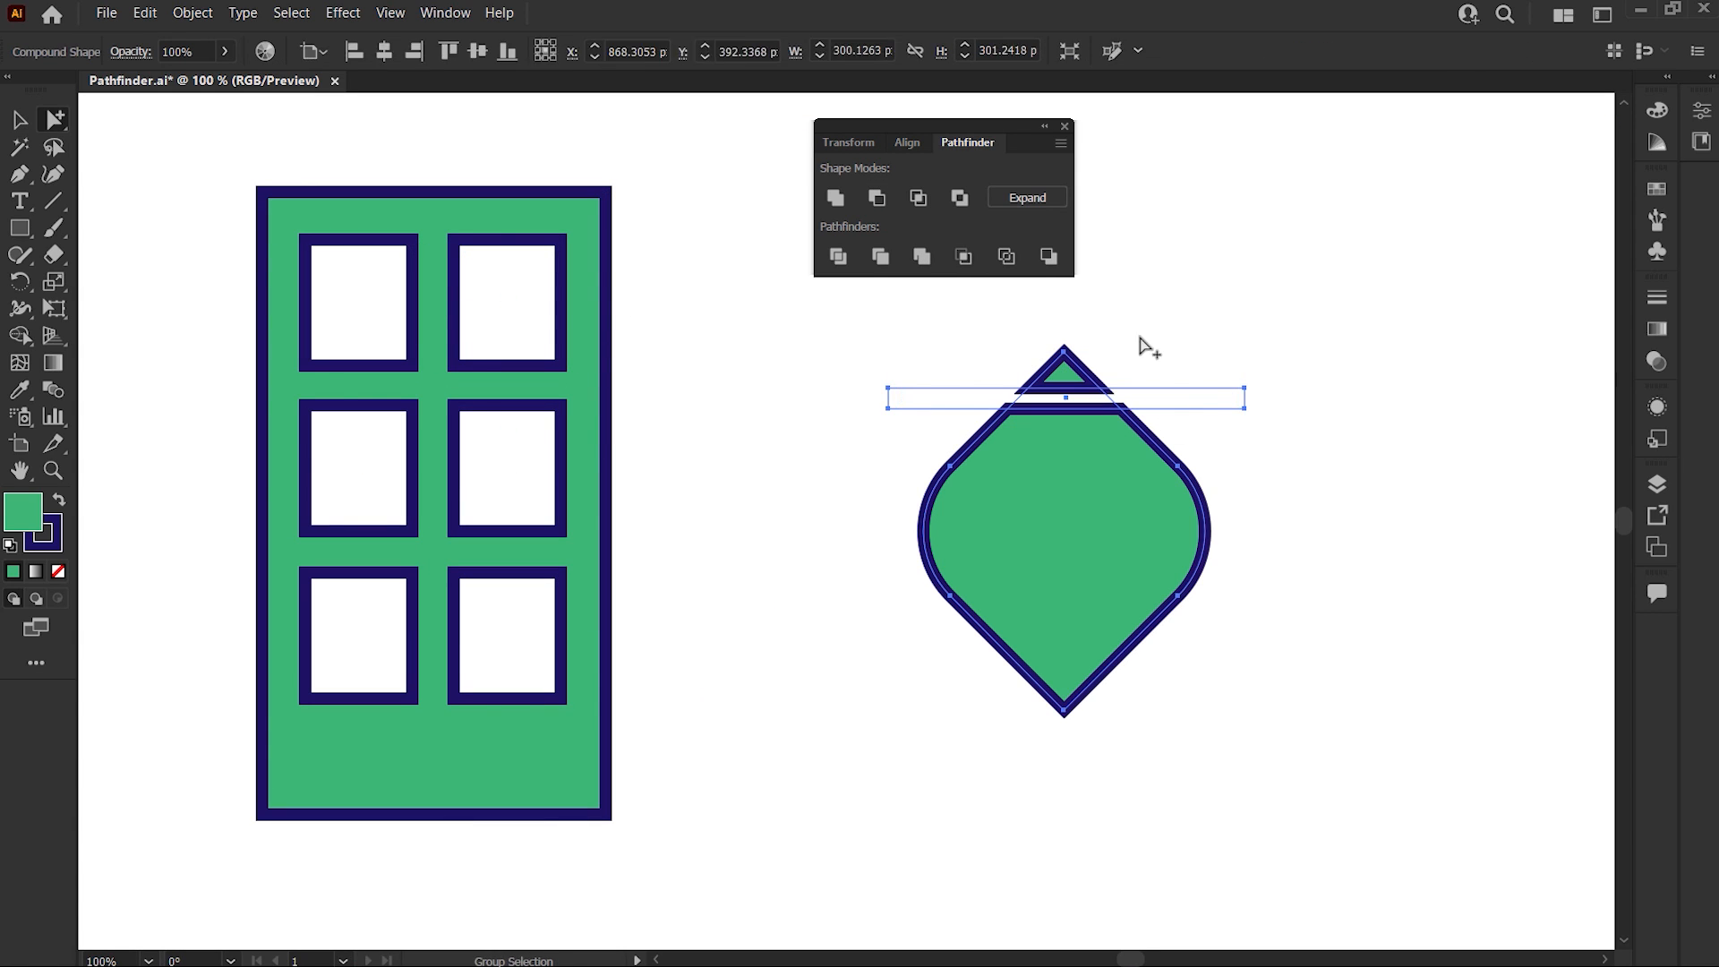
{"action": "left_click", "coordinate": [1142, 338]}
{"action": "left_click_drag", "start_coordinate": [1208, 394], "coordinate": [1210, 459]}
{"action": "left_click_drag", "start_coordinate": [1211, 460], "coordinate": [1216, 594]}
{"action": "left_click_drag", "start_coordinate": [1217, 594], "coordinate": [1218, 659]}
{"action": "key", "text": "v"}
{"action": "left_click", "coordinate": [1137, 502]}
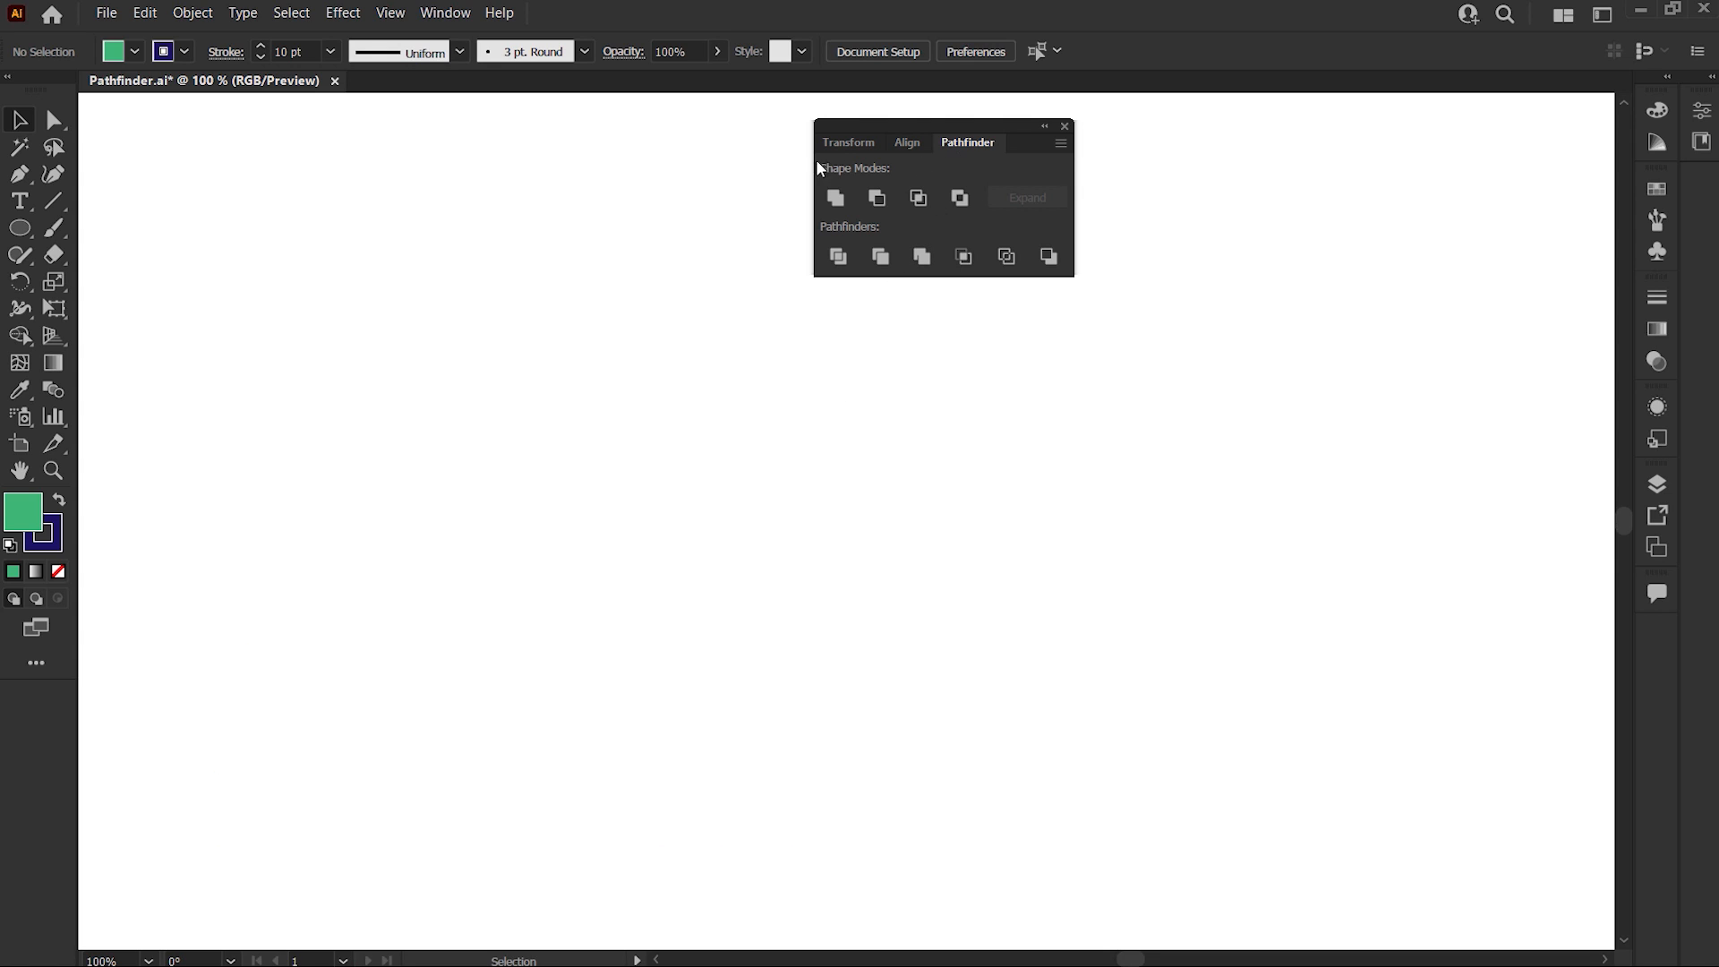
{"action": "left_click", "coordinate": [453, 19]}
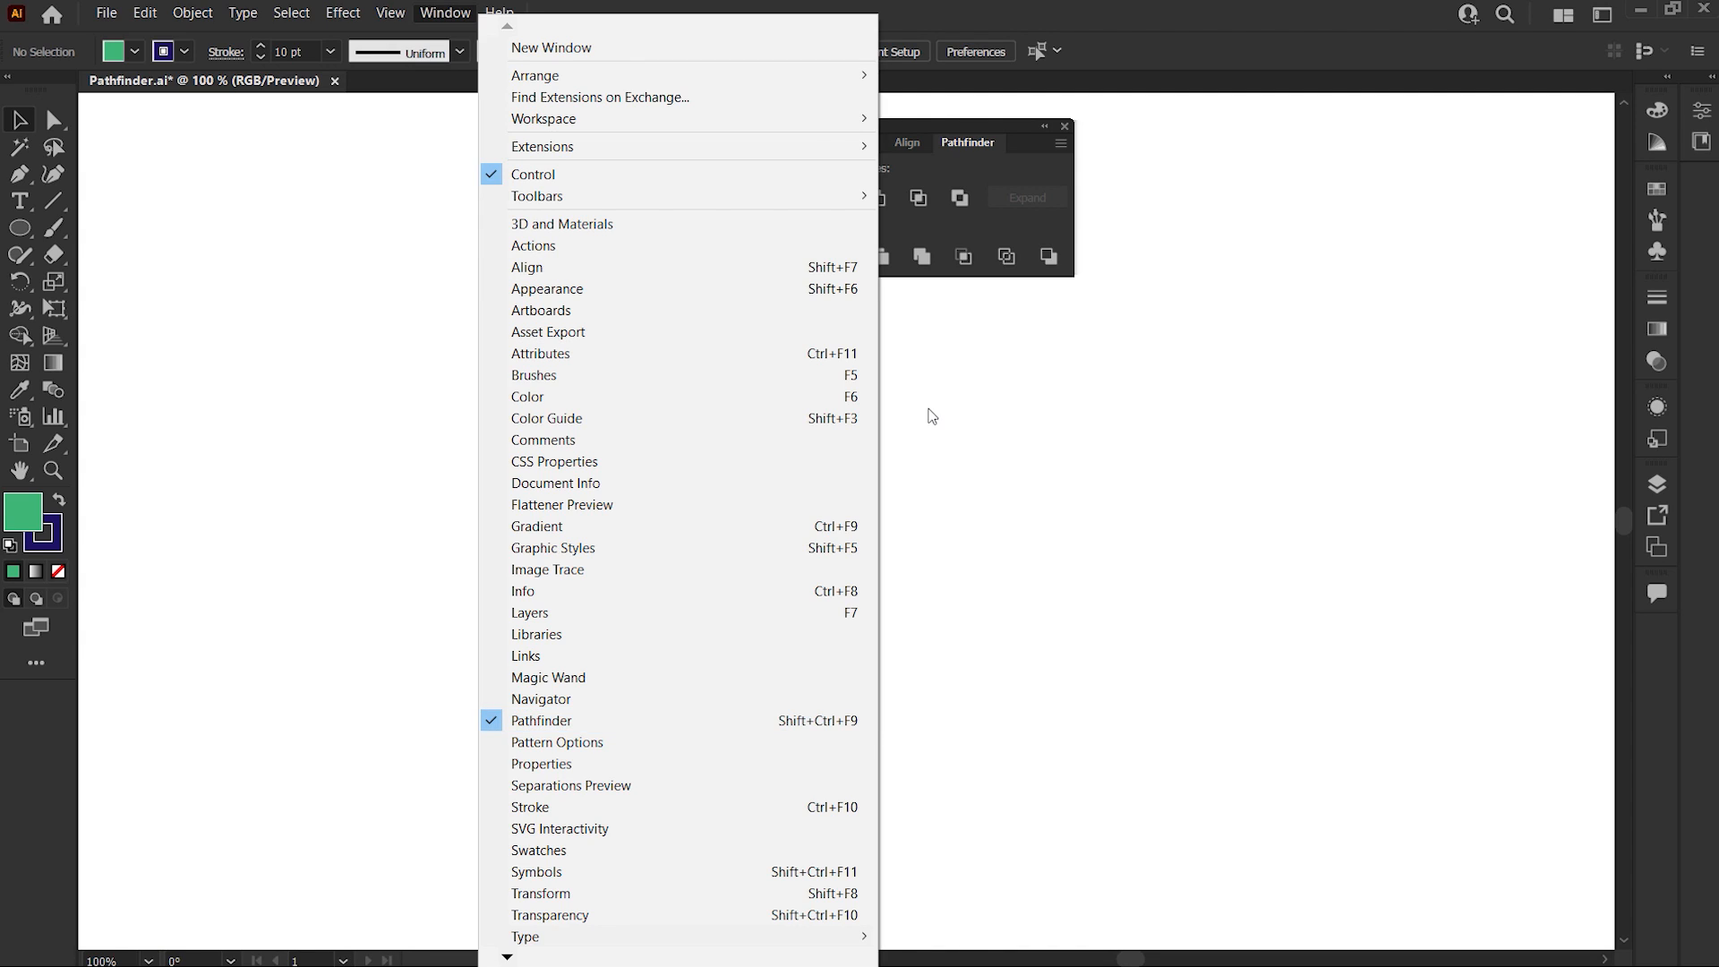
{"action": "left_click", "coordinate": [975, 339]}
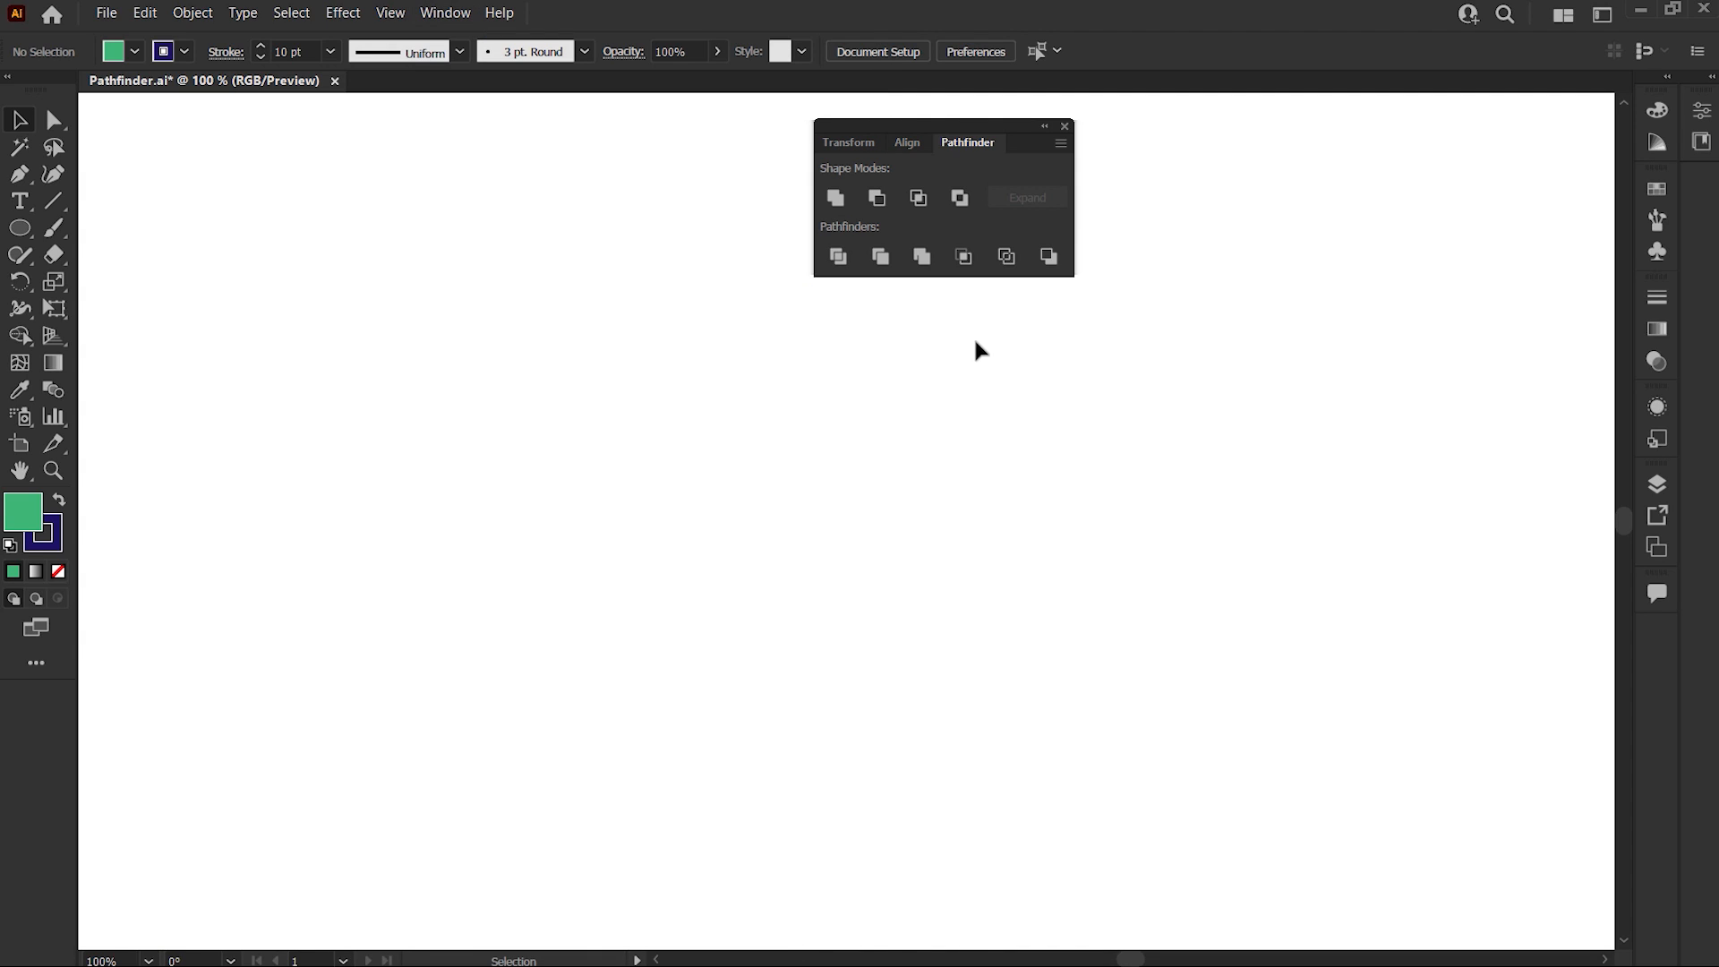
{"action": "left_click", "coordinate": [1058, 143]}
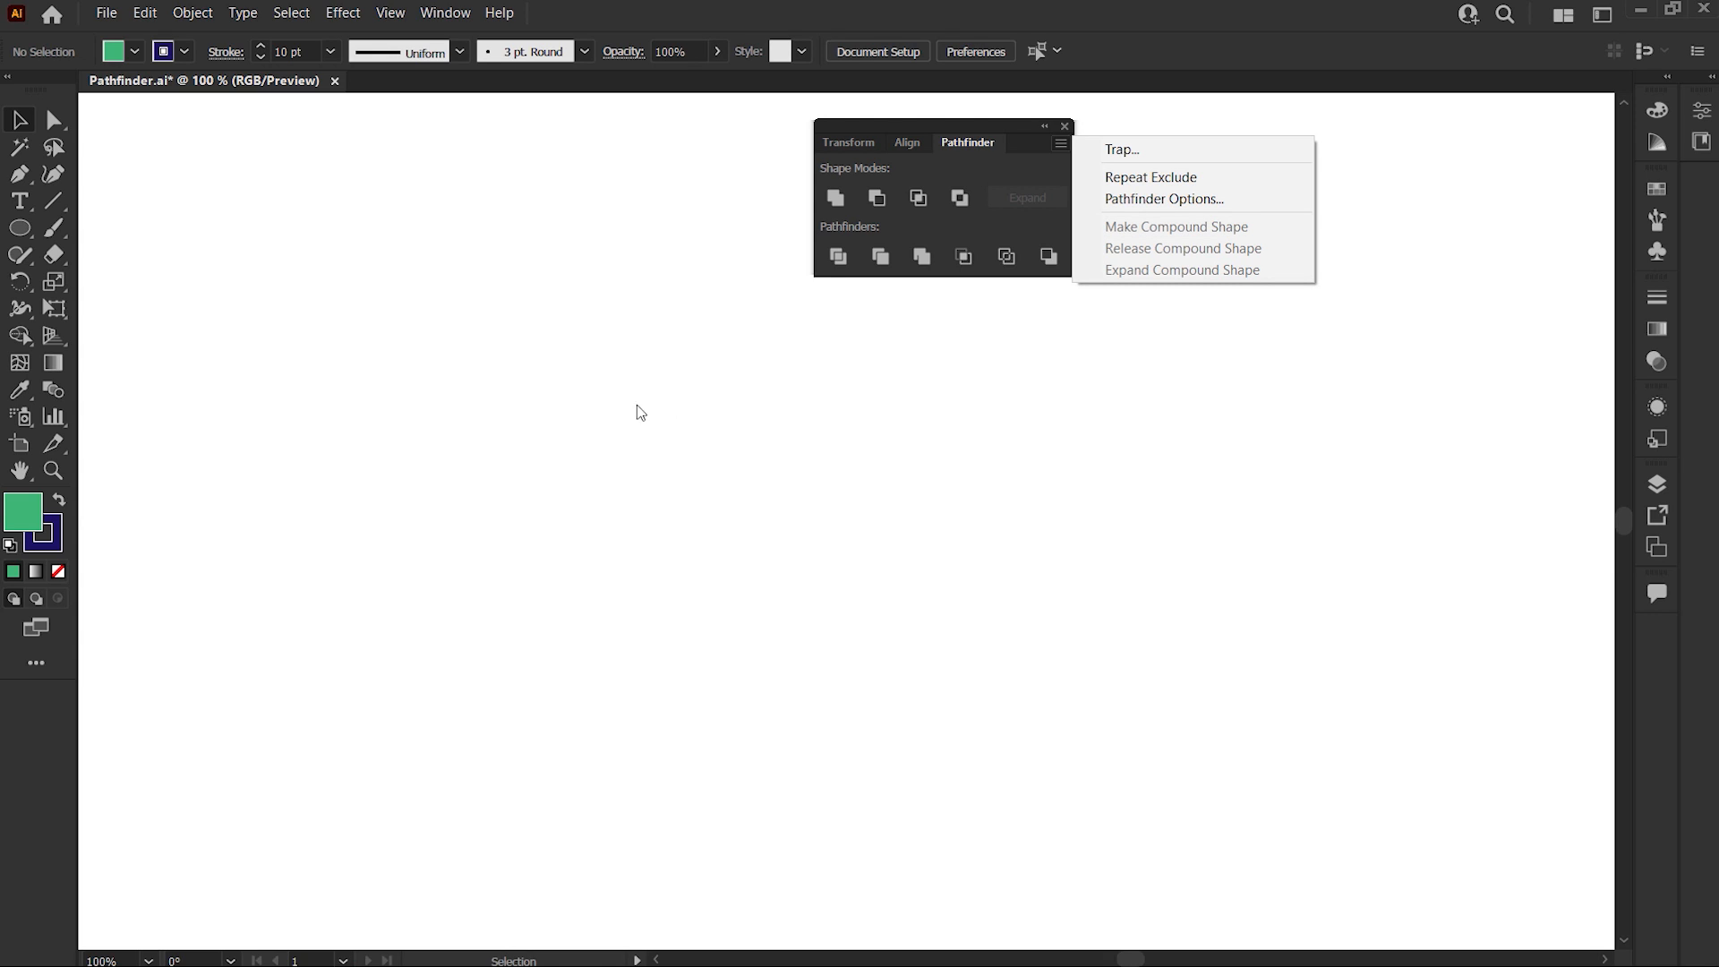
{"action": "left_click", "coordinate": [31, 241]}
Step: Draw a circle about 221 px in diameter in the artboard's upper left area and make it a compound shape
{"action": "left_click", "coordinate": [21, 229]}
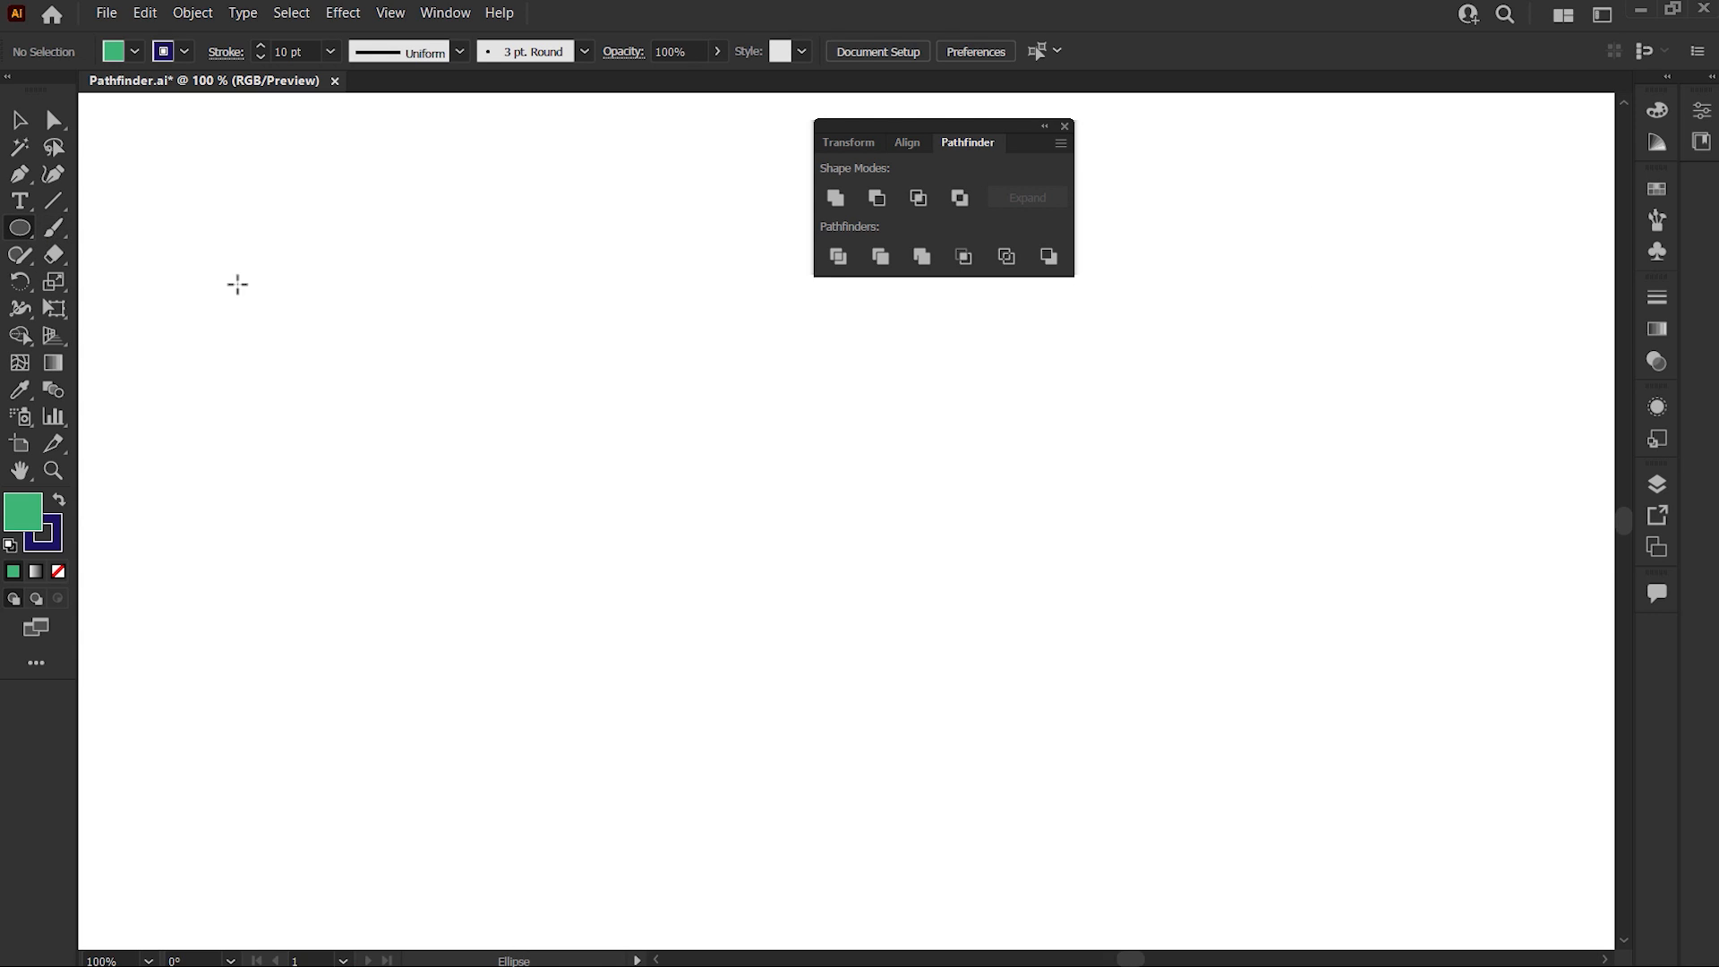
{"action": "left_click_drag", "start_coordinate": [252, 227], "coordinate": [511, 446]}
{"action": "key", "text": "v"}
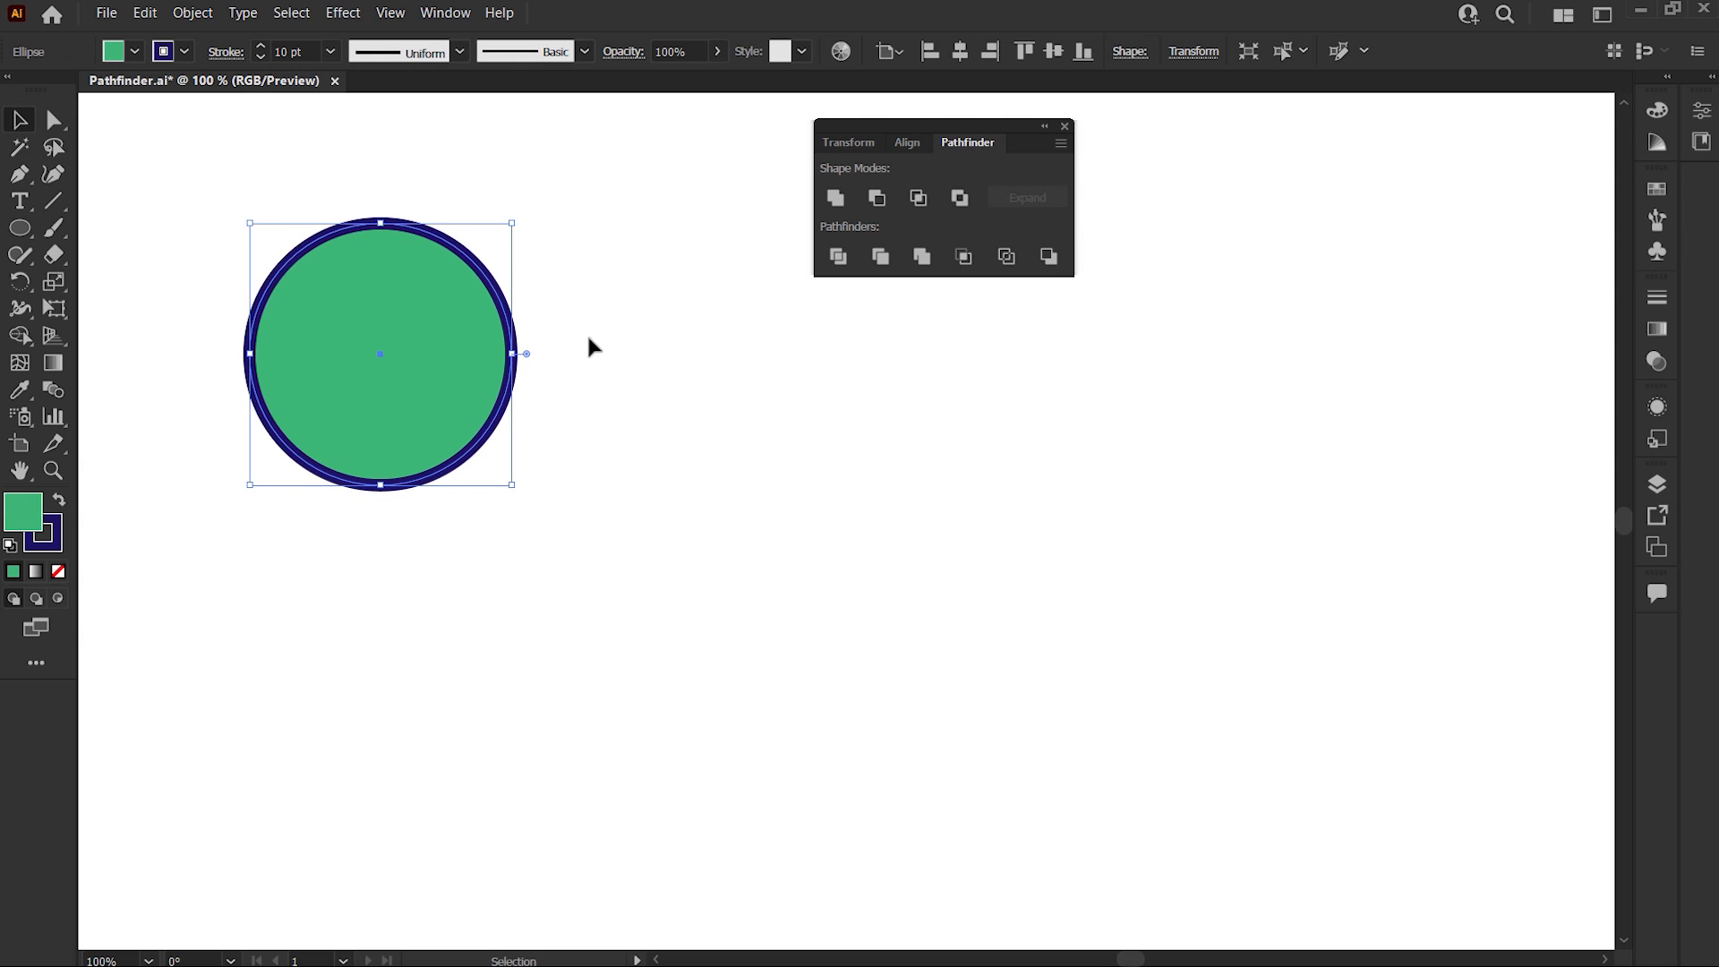
{"action": "left_click", "coordinate": [1060, 146]}
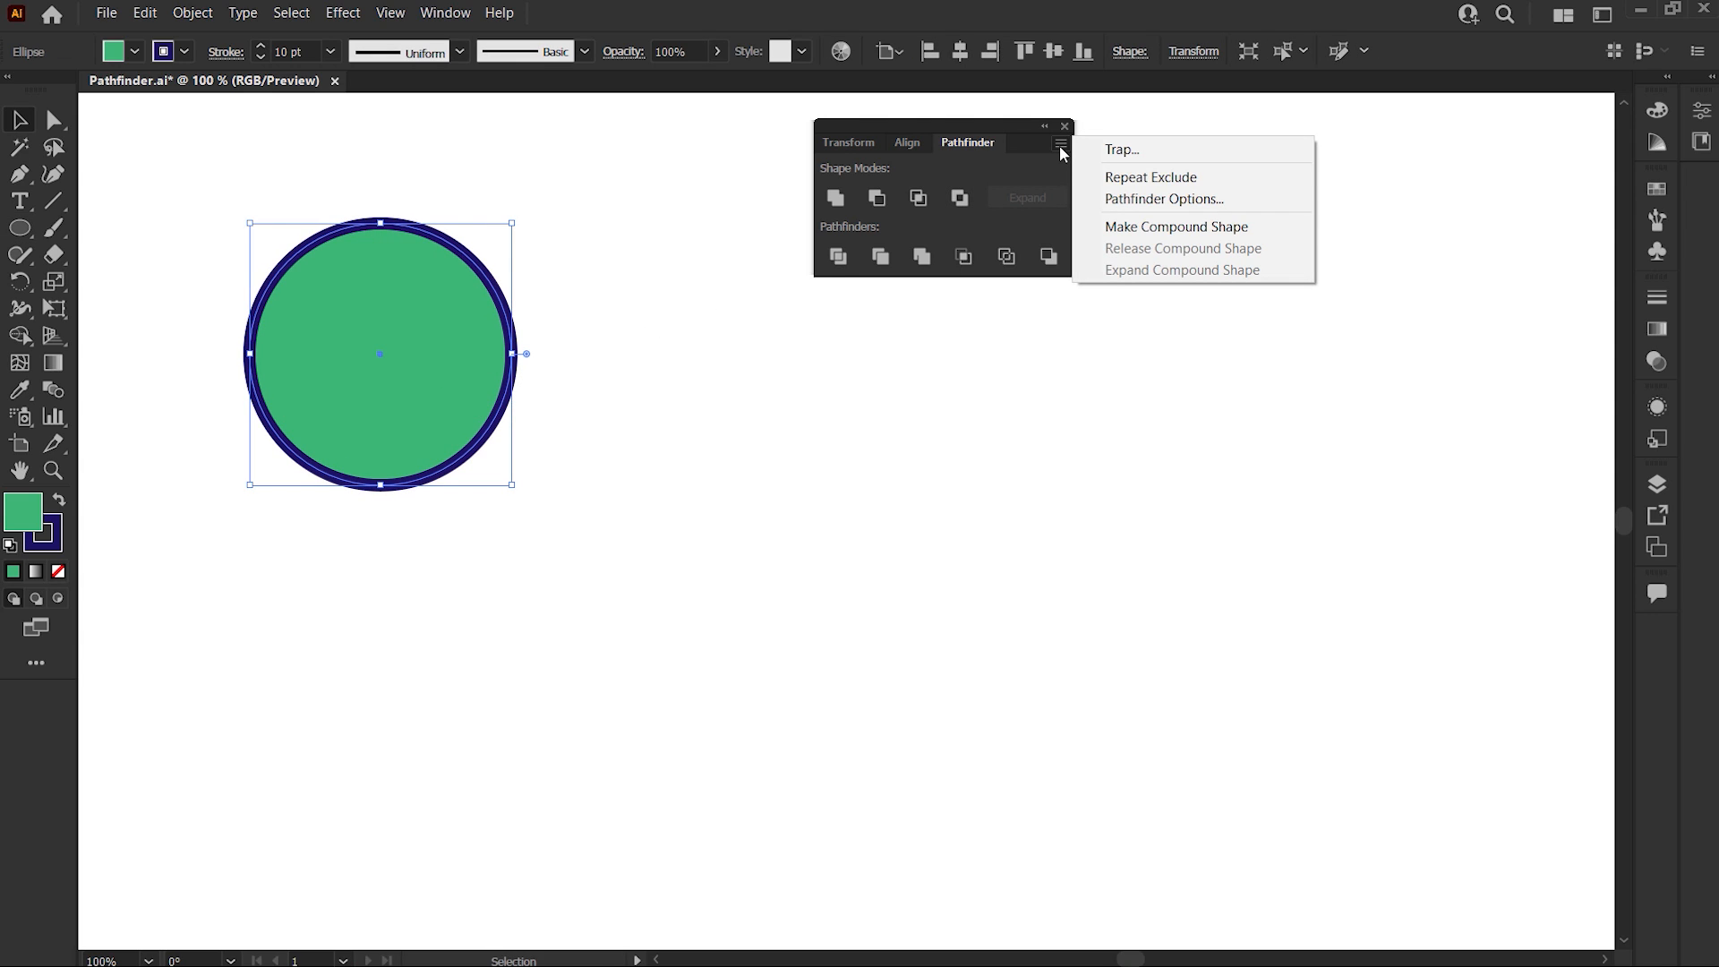
{"action": "left_click", "coordinate": [1094, 229]}
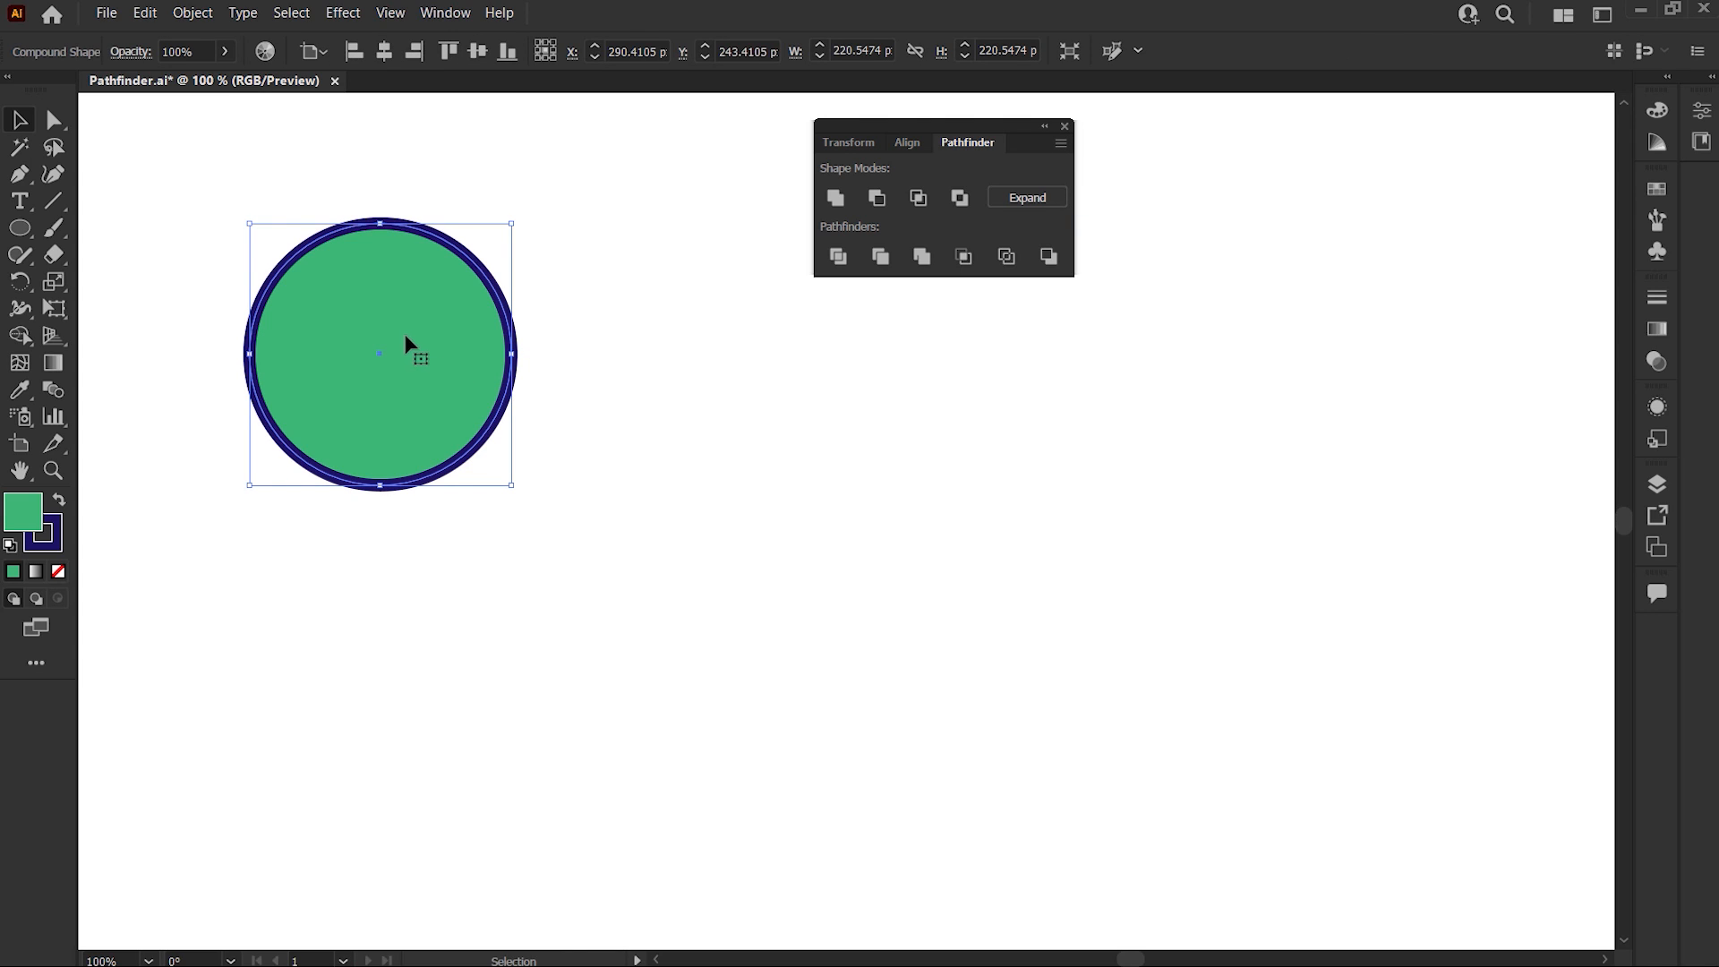
Step: Isolate the compound shape and add five overlapping circles of varied sizes to form a cloud
{"action": "right_click", "coordinate": [403, 338]}
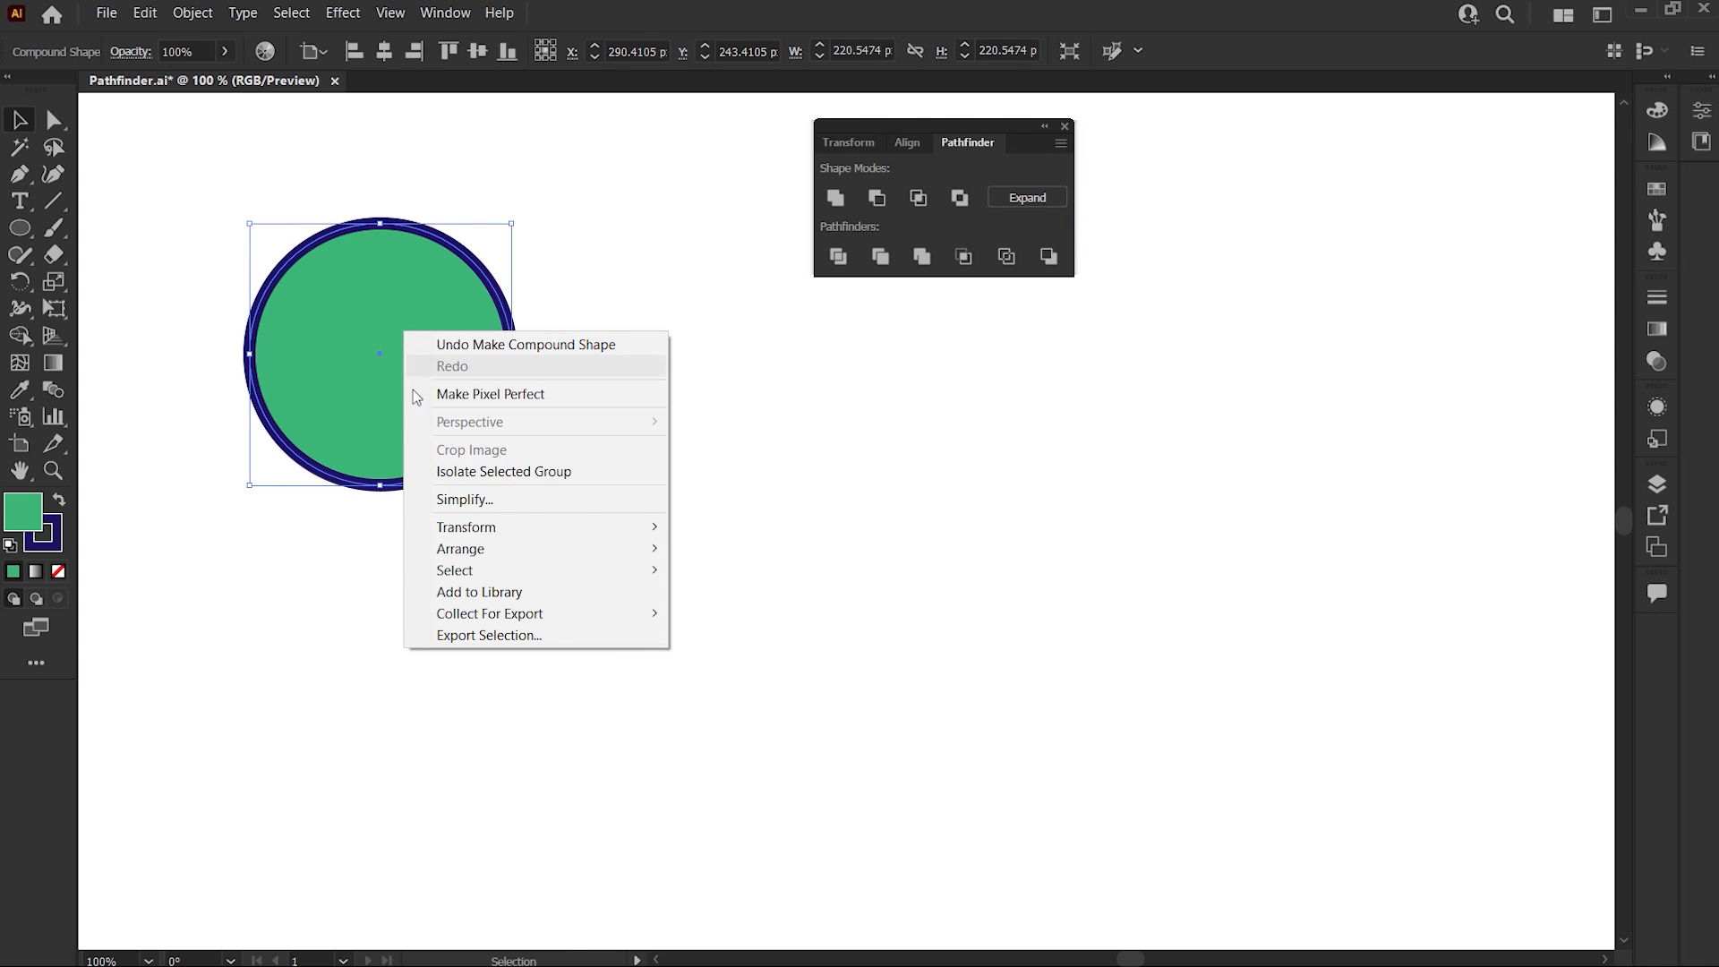
{"action": "left_click", "coordinate": [424, 473]}
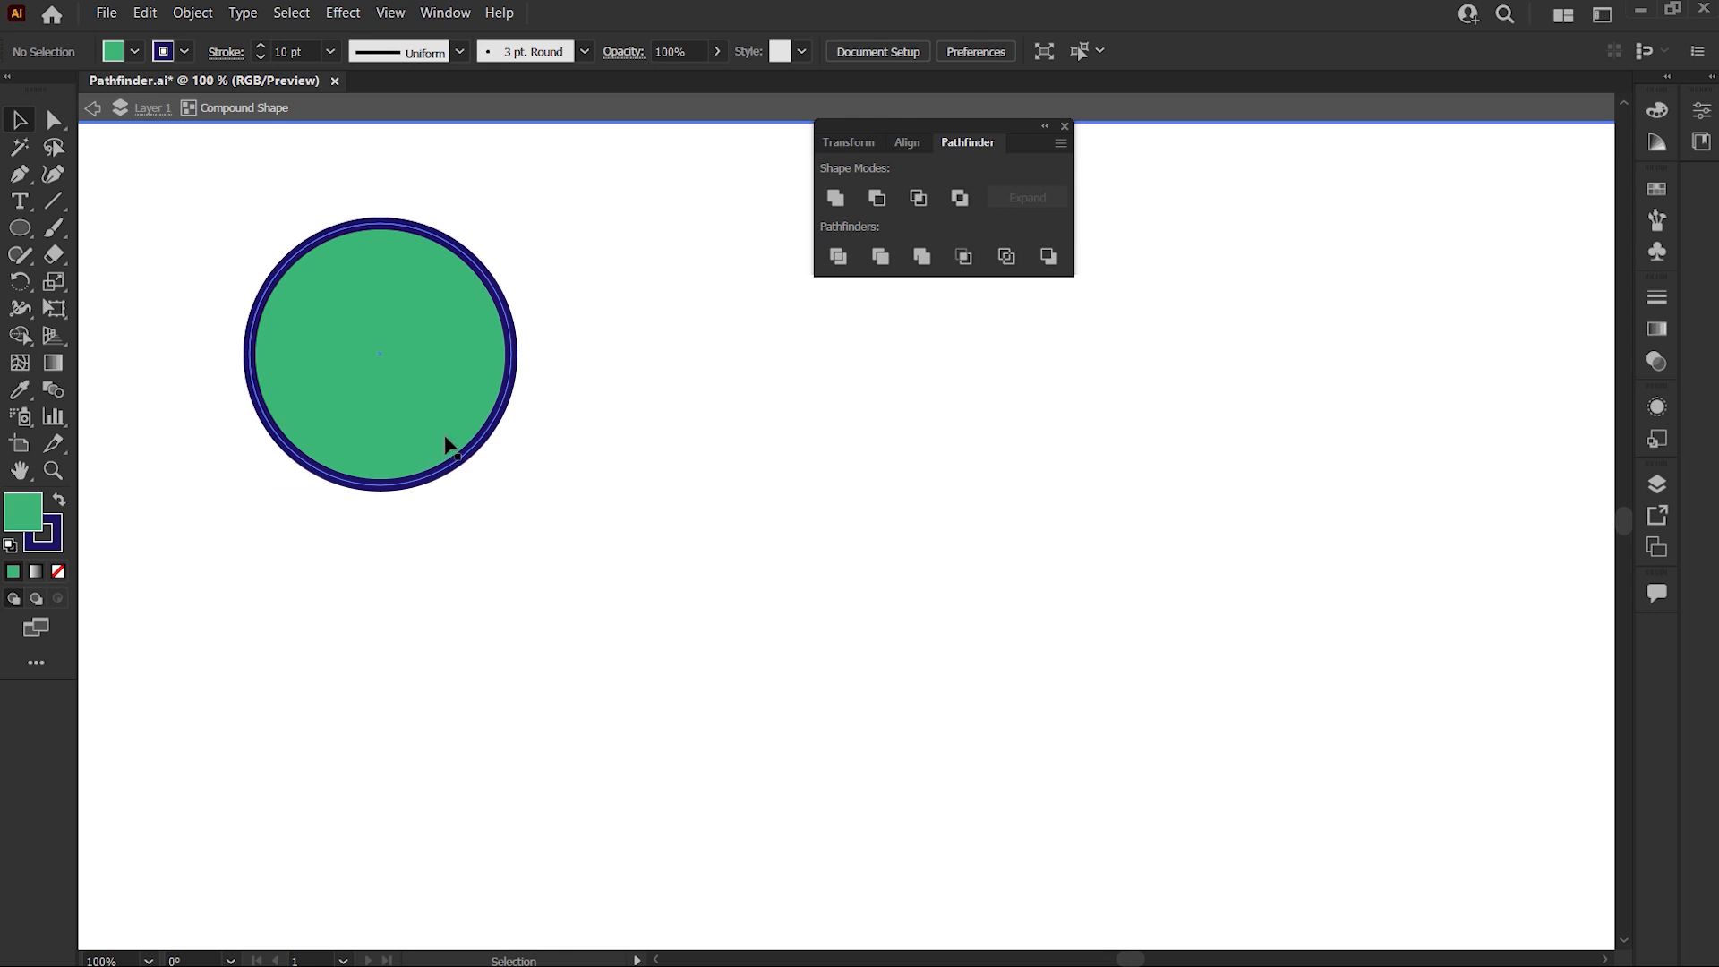
{"action": "left_click", "coordinate": [20, 227]}
{"action": "mouse_move", "coordinate": [445, 210]}
{"action": "left_mouse_down"}
{"action": "mouse_move", "coordinate": [689, 394]}
{"action": "mouse_move", "coordinate": [646, 351]}
{"action": "left_mouse_up"}
{"action": "left_click_drag", "start_coordinate": [676, 207], "coordinate": [836, 372]}
{"action": "mouse_move", "coordinate": [771, 323]}
{"action": "left_mouse_down"}
{"action": "mouse_move", "coordinate": [1010, 520]}
{"action": "mouse_move", "coordinate": [994, 417]}
{"action": "mouse_move", "coordinate": [997, 484]}
{"action": "left_mouse_up"}
{"action": "left_click_drag", "start_coordinate": [326, 337], "coordinate": [619, 585]}
{"action": "left_click_drag", "start_coordinate": [537, 269], "coordinate": [862, 521]}
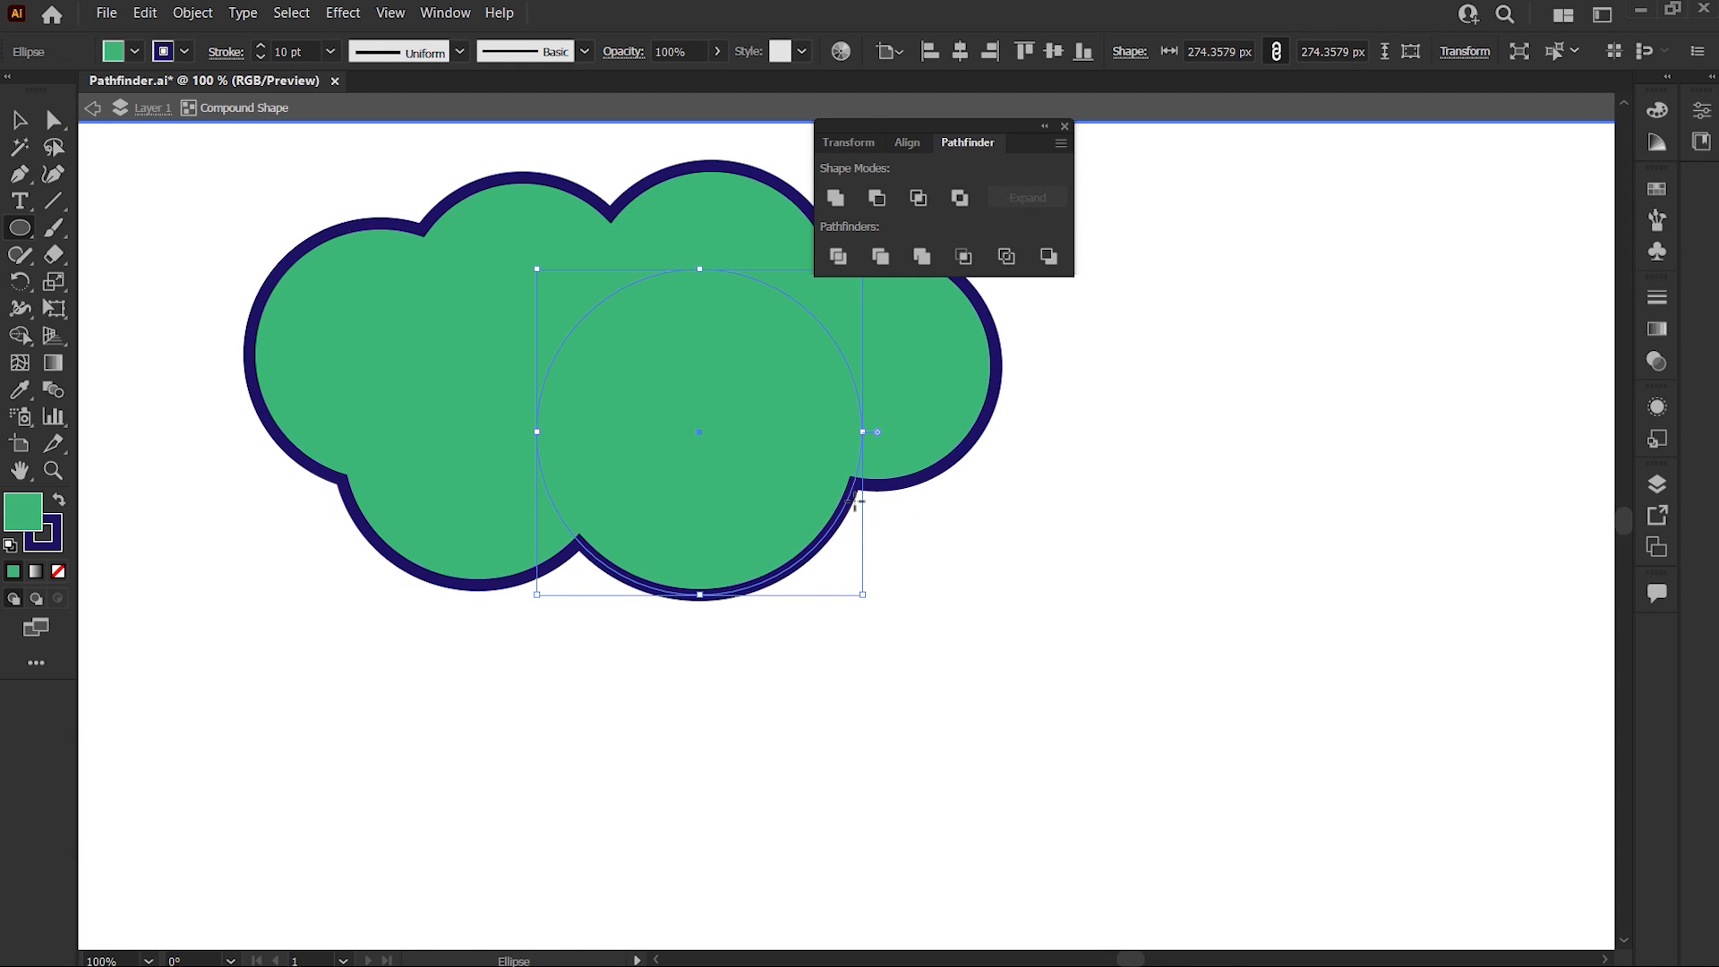
Step: Exit isolation mode and move the whole cloud a little down and to the left
{"action": "right_click", "coordinate": [667, 349]}
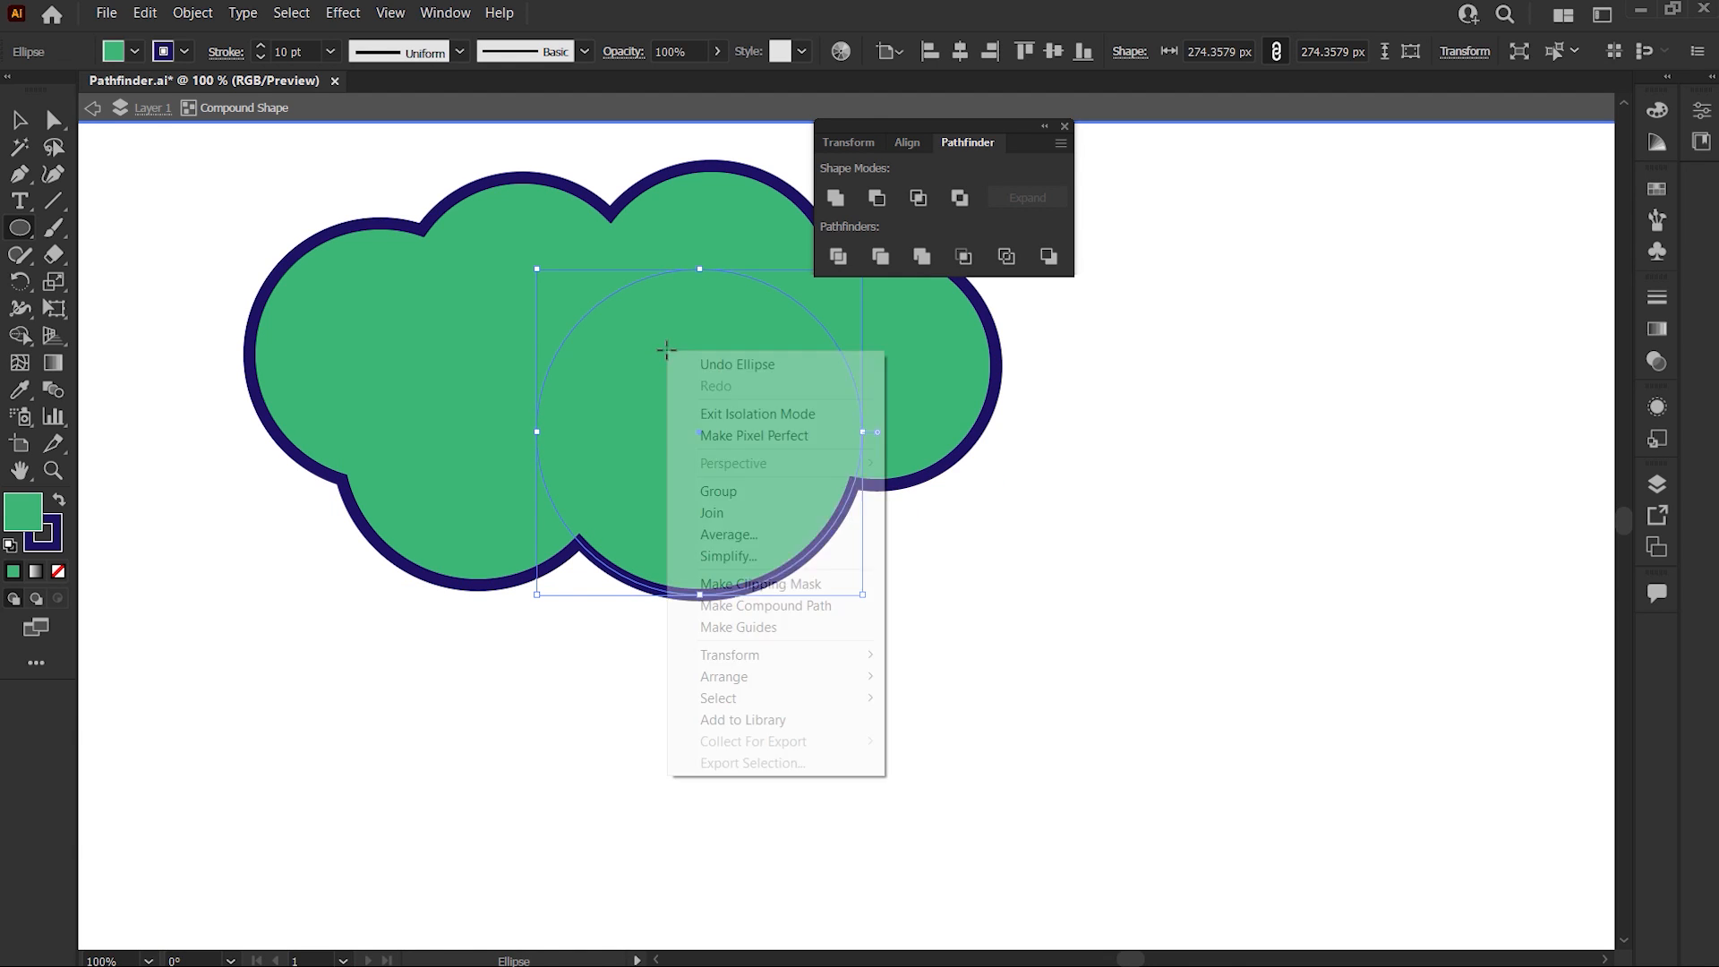
{"action": "left_click", "coordinate": [686, 413]}
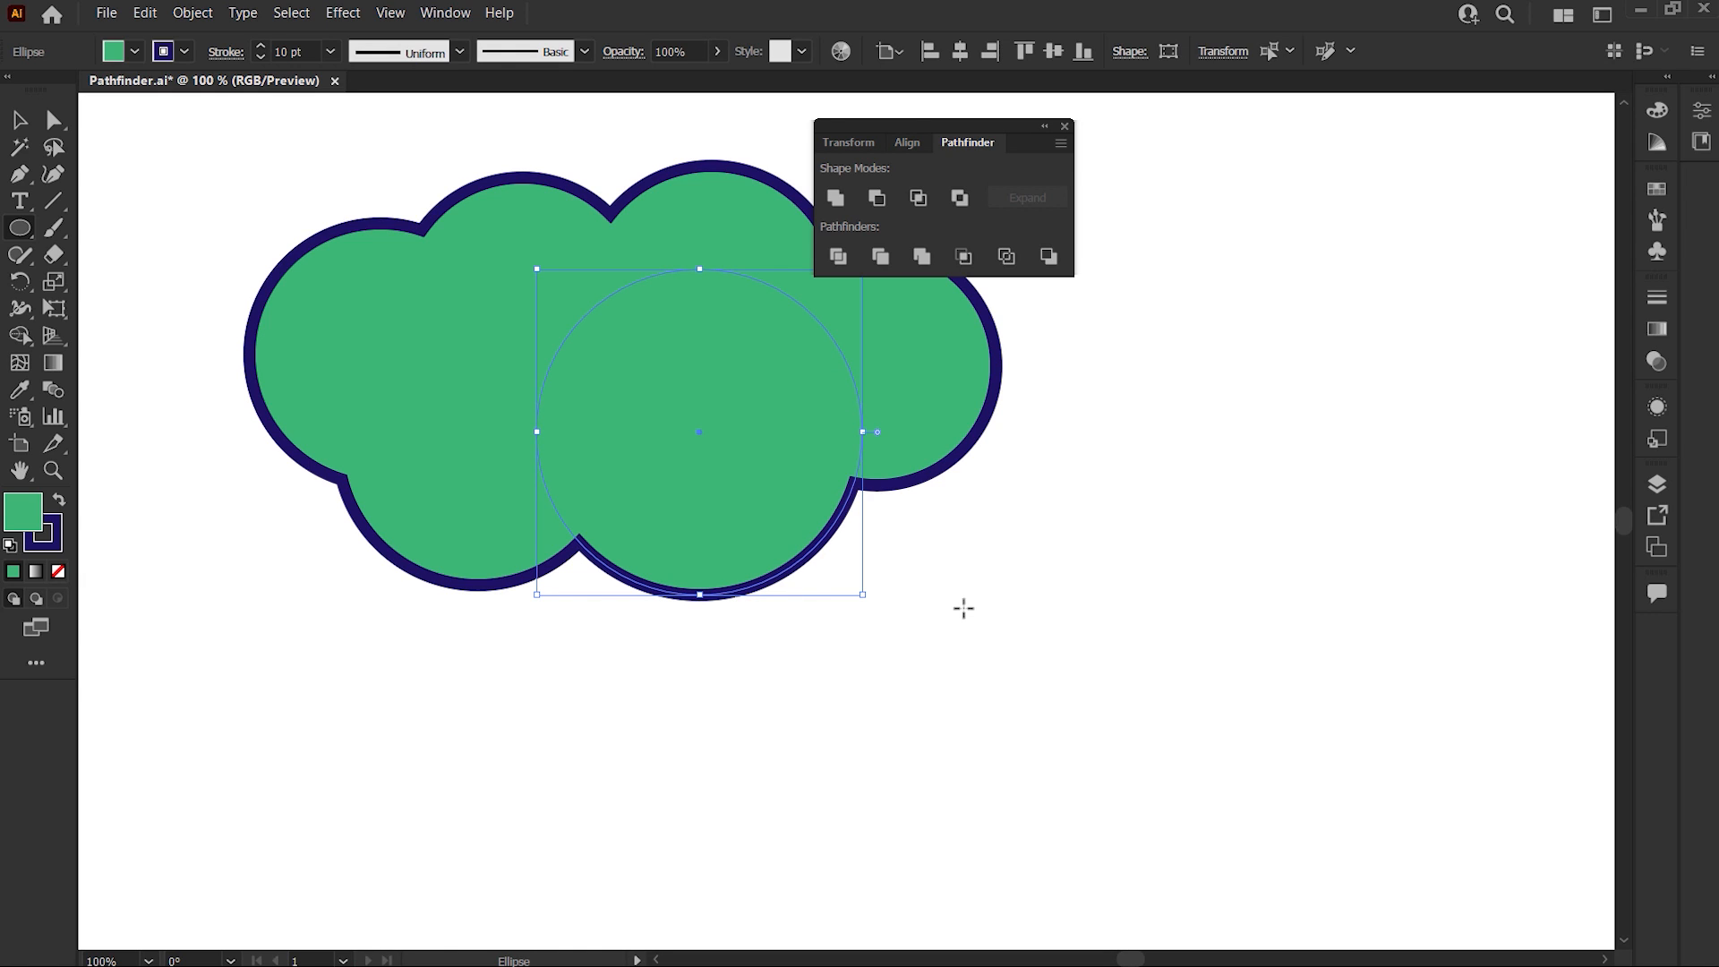
{"action": "key", "text": "v"}
{"action": "left_click_drag", "start_coordinate": [796, 441], "coordinate": [706, 523]}
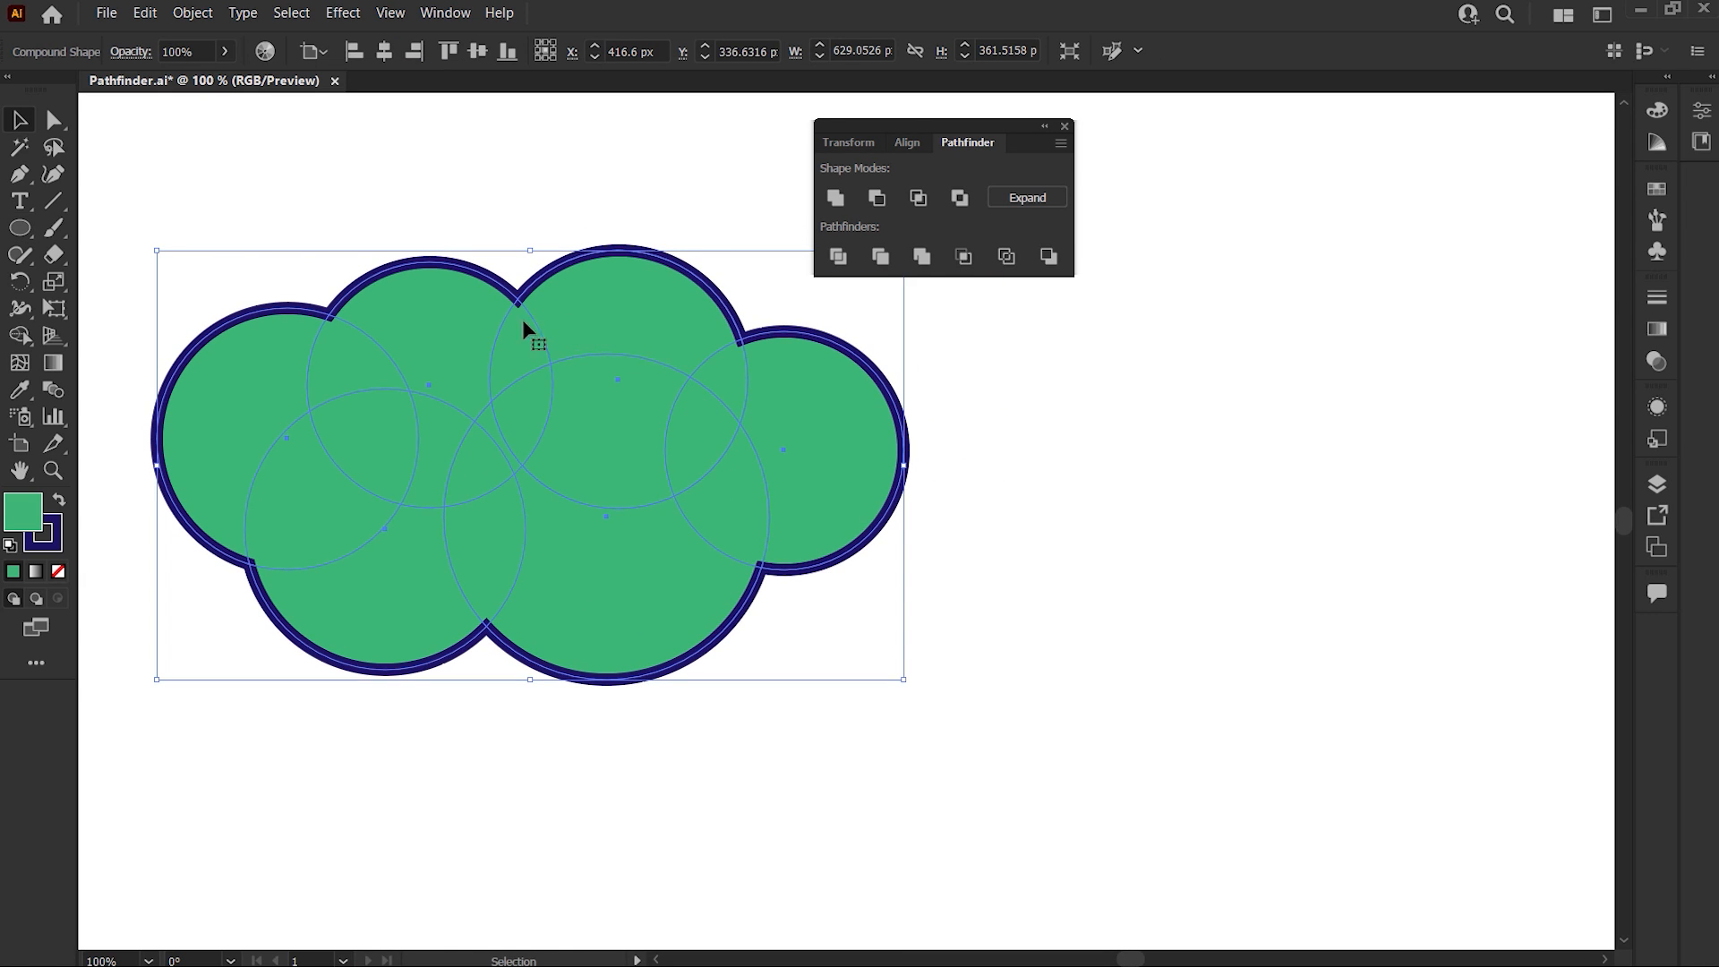
Step: Within the isolated cloud, shift the largest circle slightly down and the two upper circles up, and exit isolation mode
{"action": "right_click", "coordinate": [614, 535]}
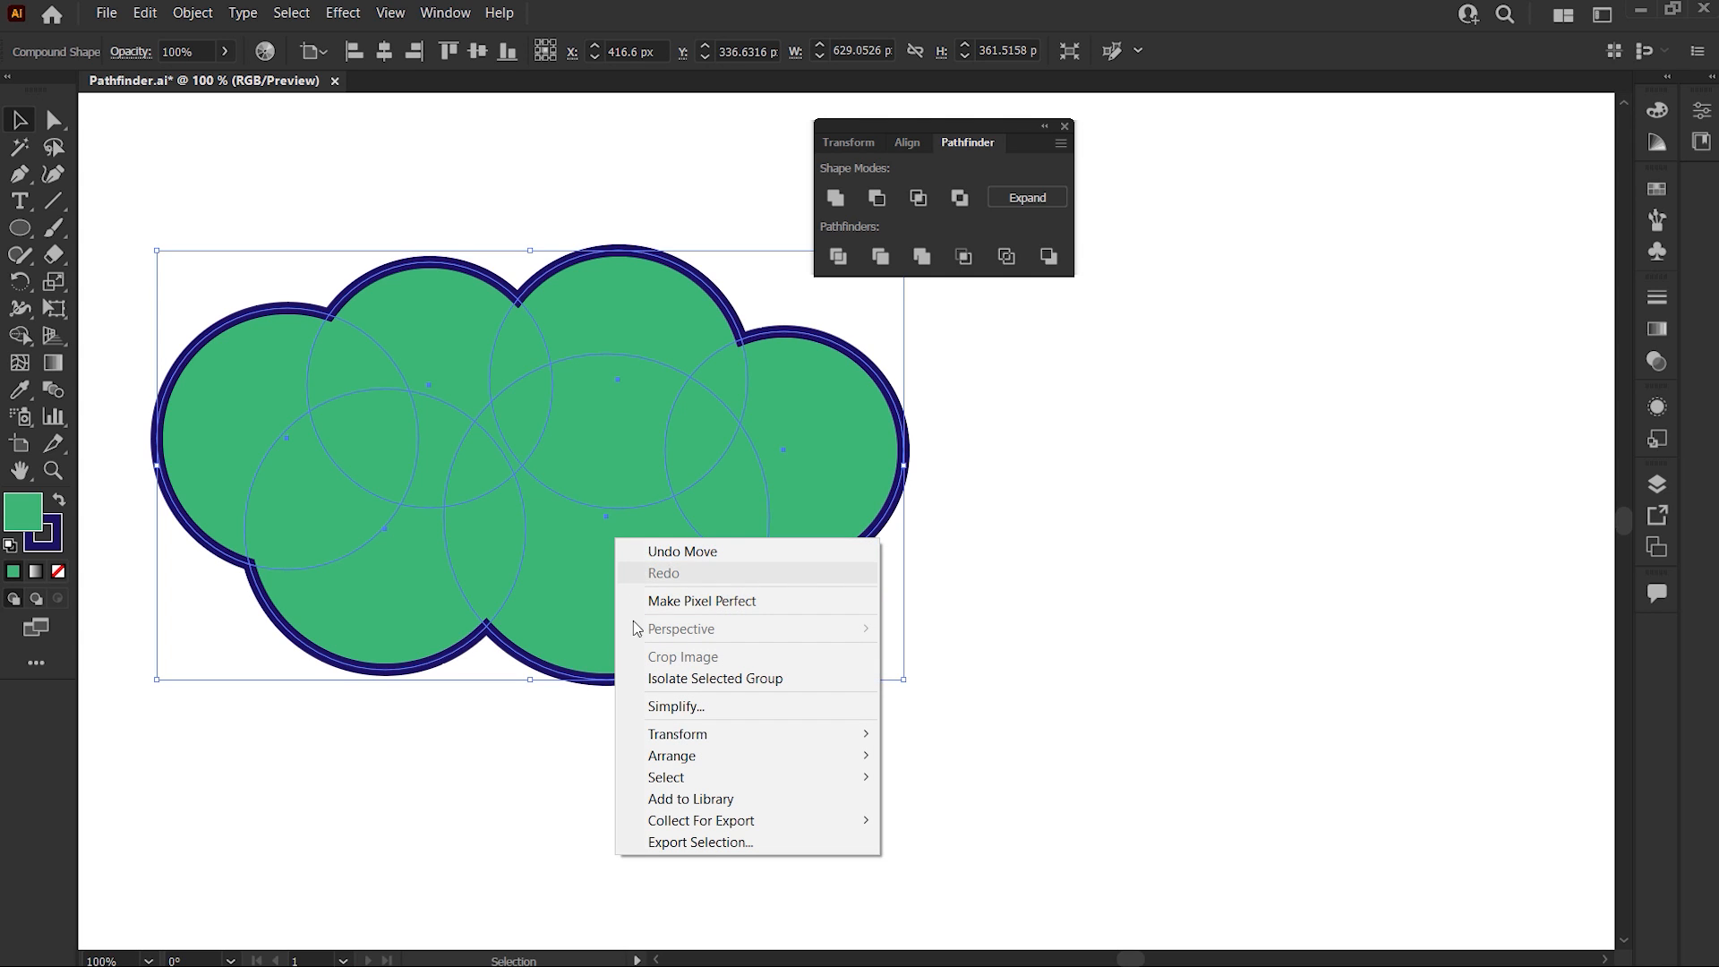
{"action": "left_click", "coordinate": [634, 679]}
{"action": "left_click_drag", "start_coordinate": [632, 522], "coordinate": [632, 547]}
{"action": "left_click_drag", "start_coordinate": [633, 280], "coordinate": [633, 251]}
{"action": "left_click_drag", "start_coordinate": [431, 279], "coordinate": [432, 233]}
{"action": "right_click", "coordinate": [593, 407]}
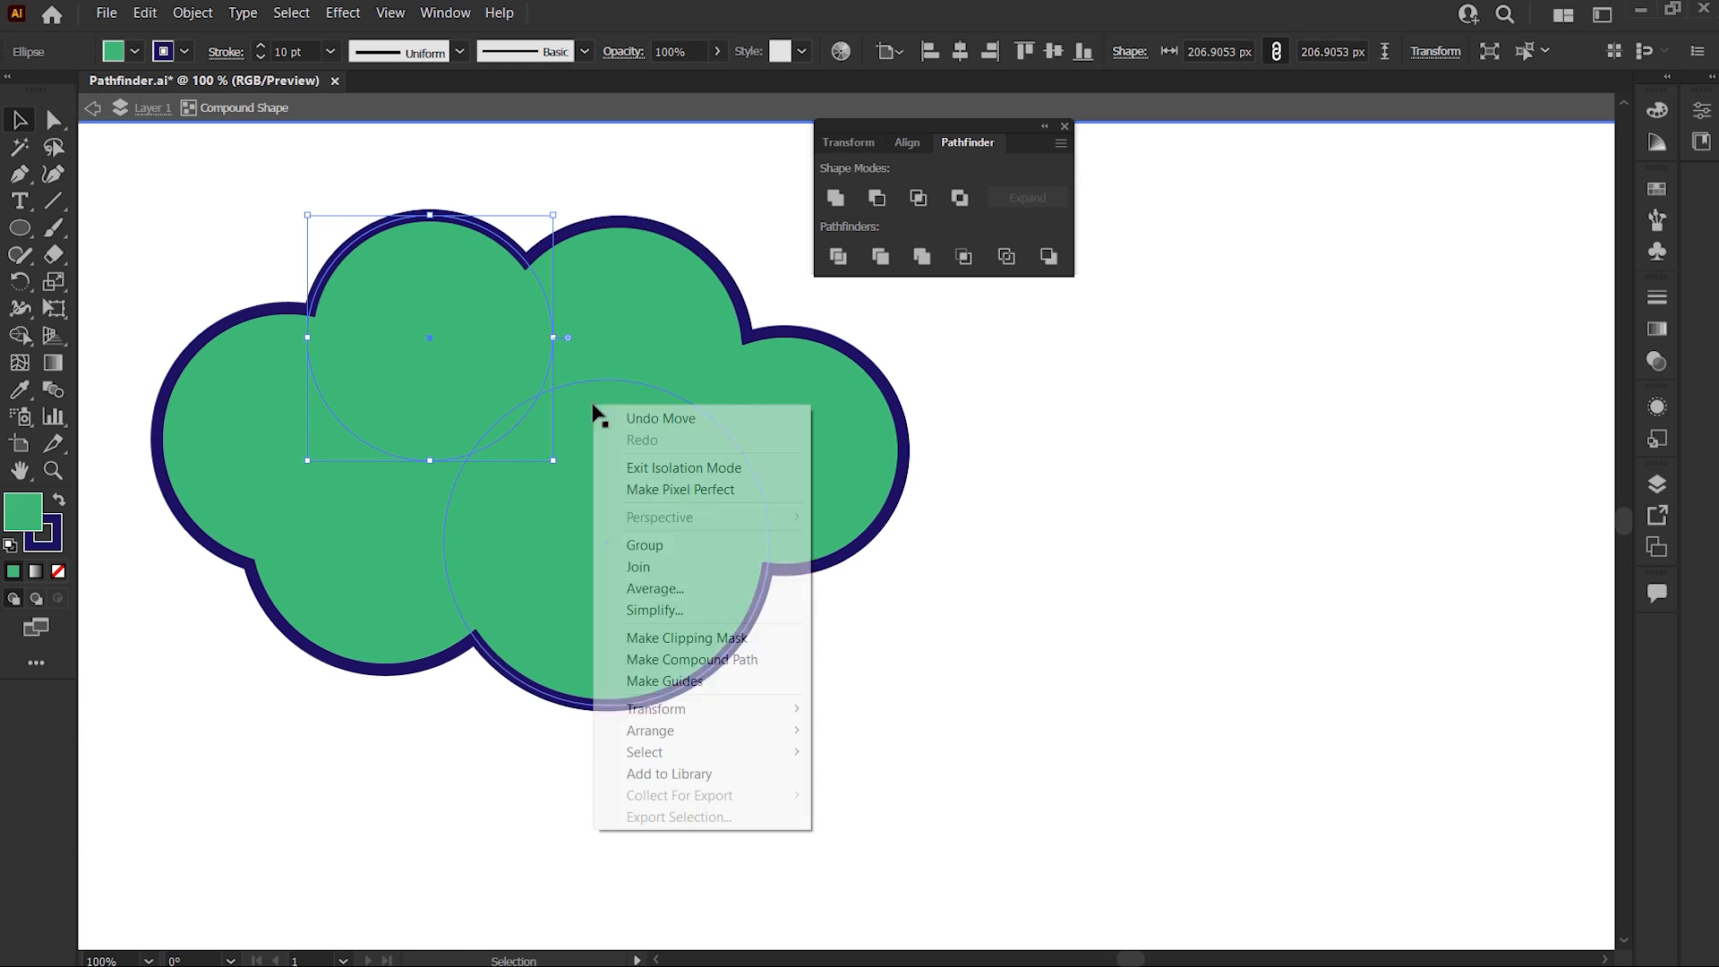
{"action": "left_click", "coordinate": [616, 467]}
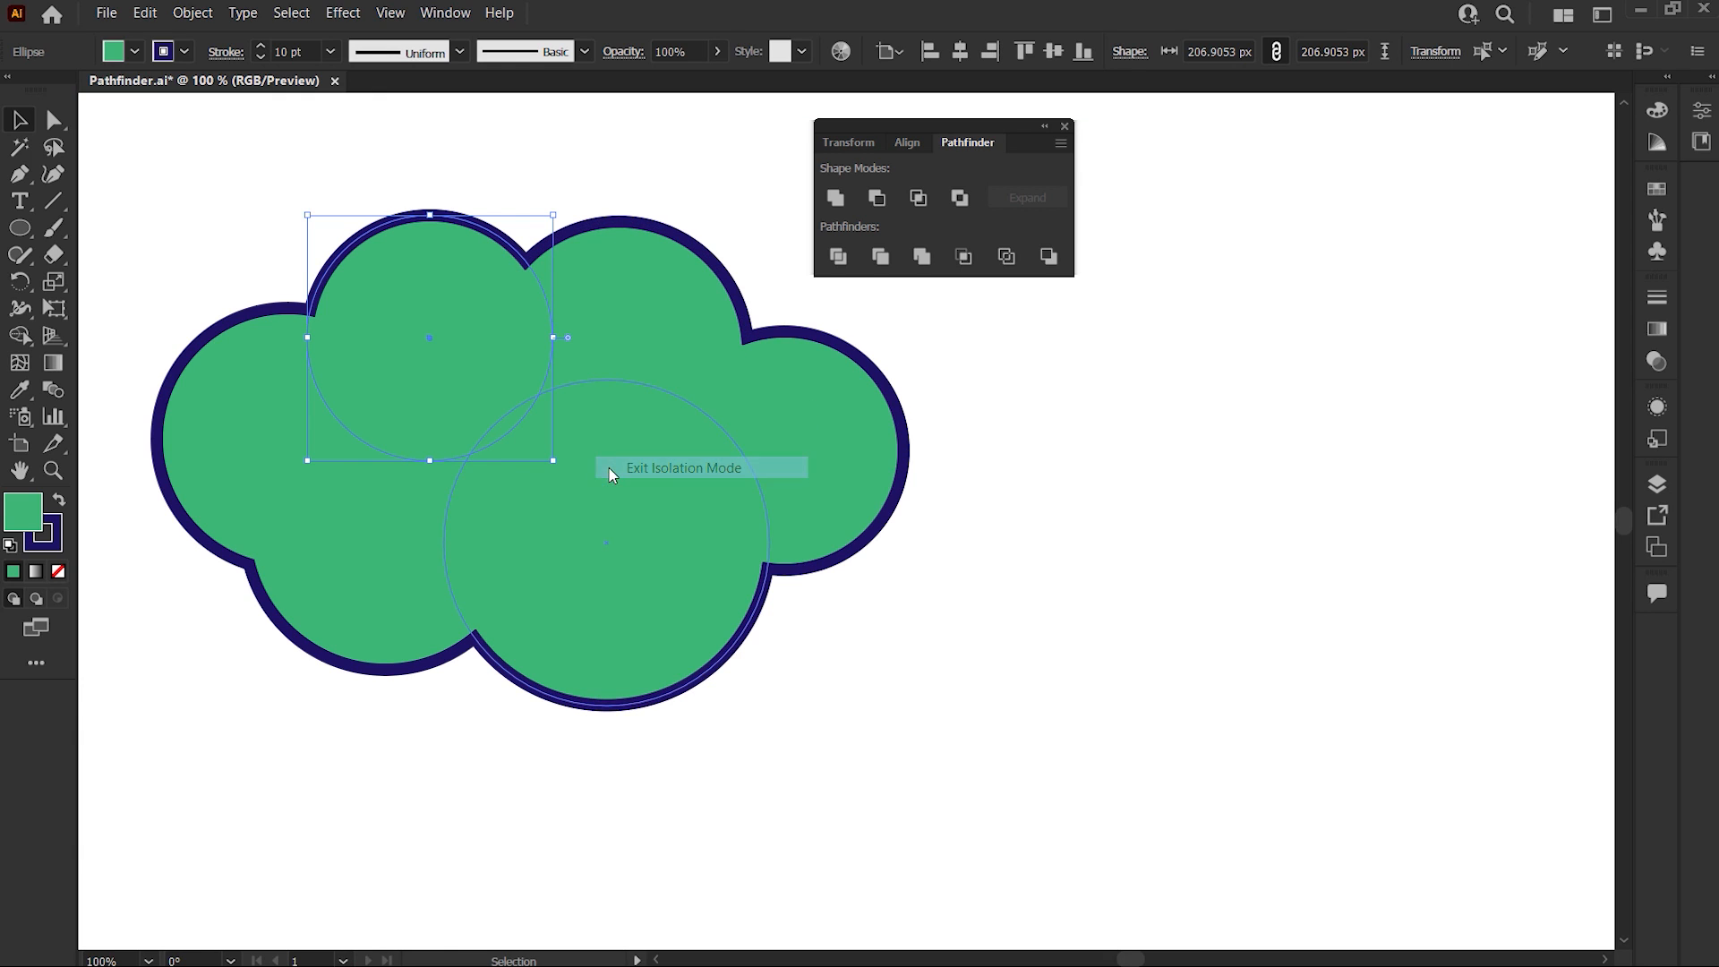
{"action": "left_click", "coordinate": [1011, 428]}
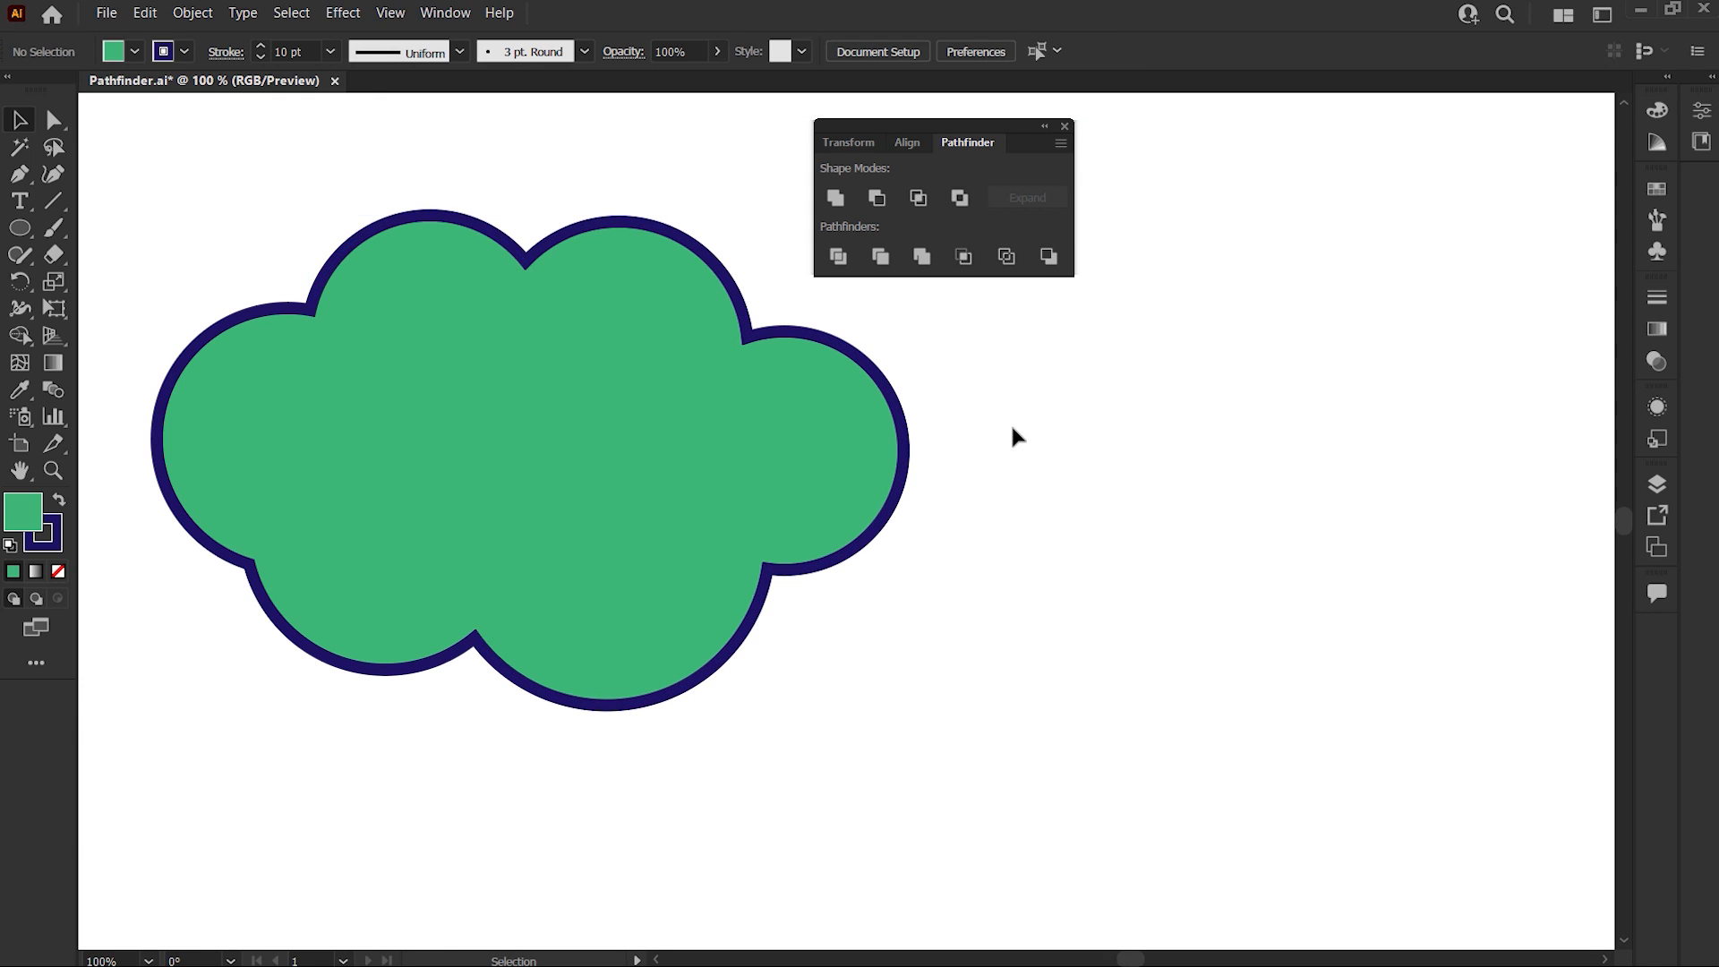
Step: Scale the cloud down to about 498 px wide and place a duplicate to its right
{"action": "left_click", "coordinate": [809, 455]}
{"action": "left_click_drag", "start_coordinate": [903, 459], "coordinate": [751, 465]}
{"action": "left_click_drag", "start_coordinate": [461, 461], "coordinate": [1146, 451]}
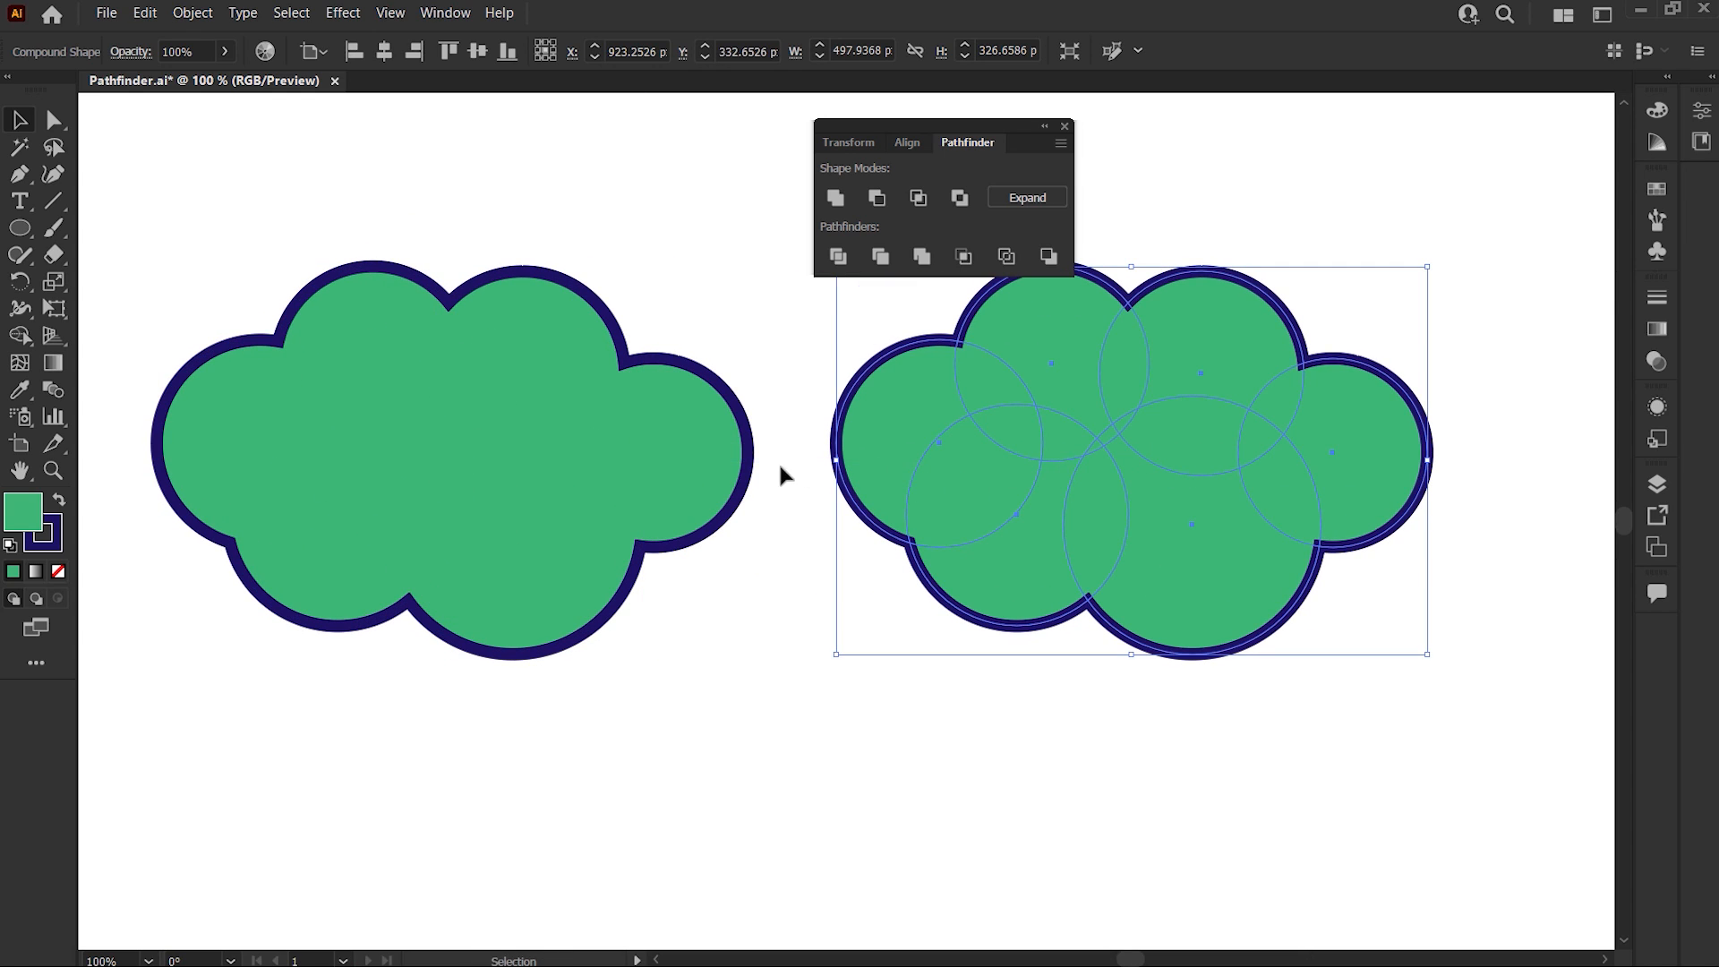
Step: Expand the original cloud's compound shape into a single path
{"action": "left_click", "coordinate": [566, 393]}
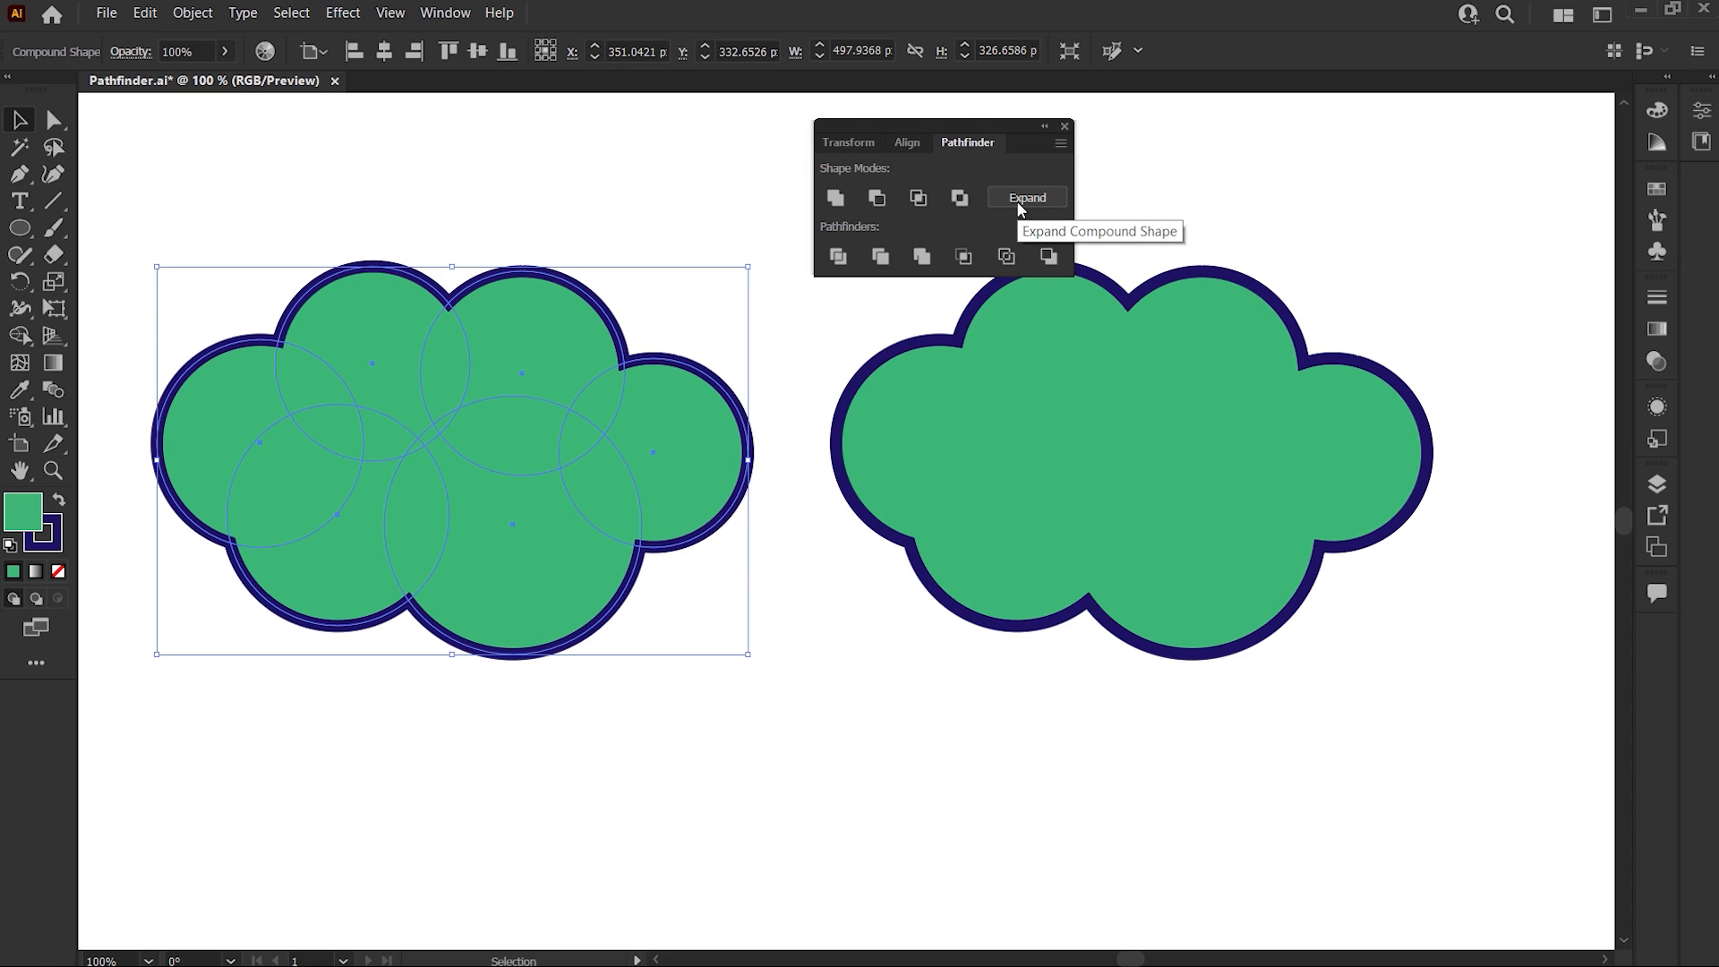
{"action": "left_click", "coordinate": [1060, 143]}
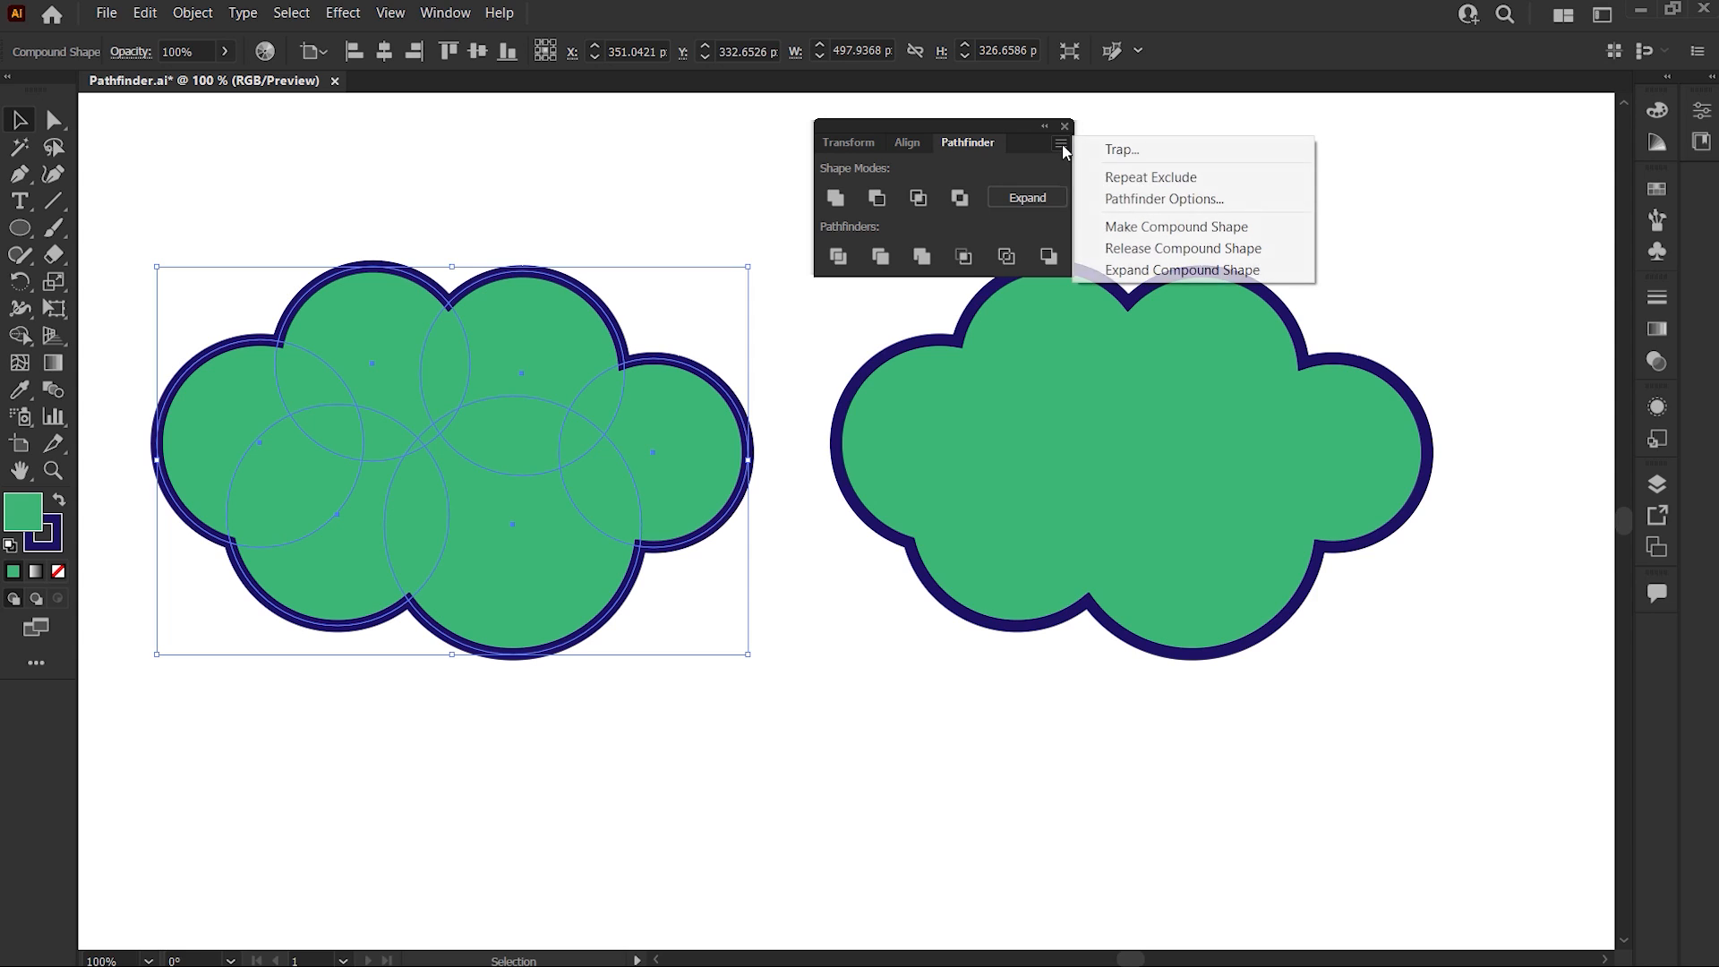
{"action": "left_click", "coordinate": [1087, 271]}
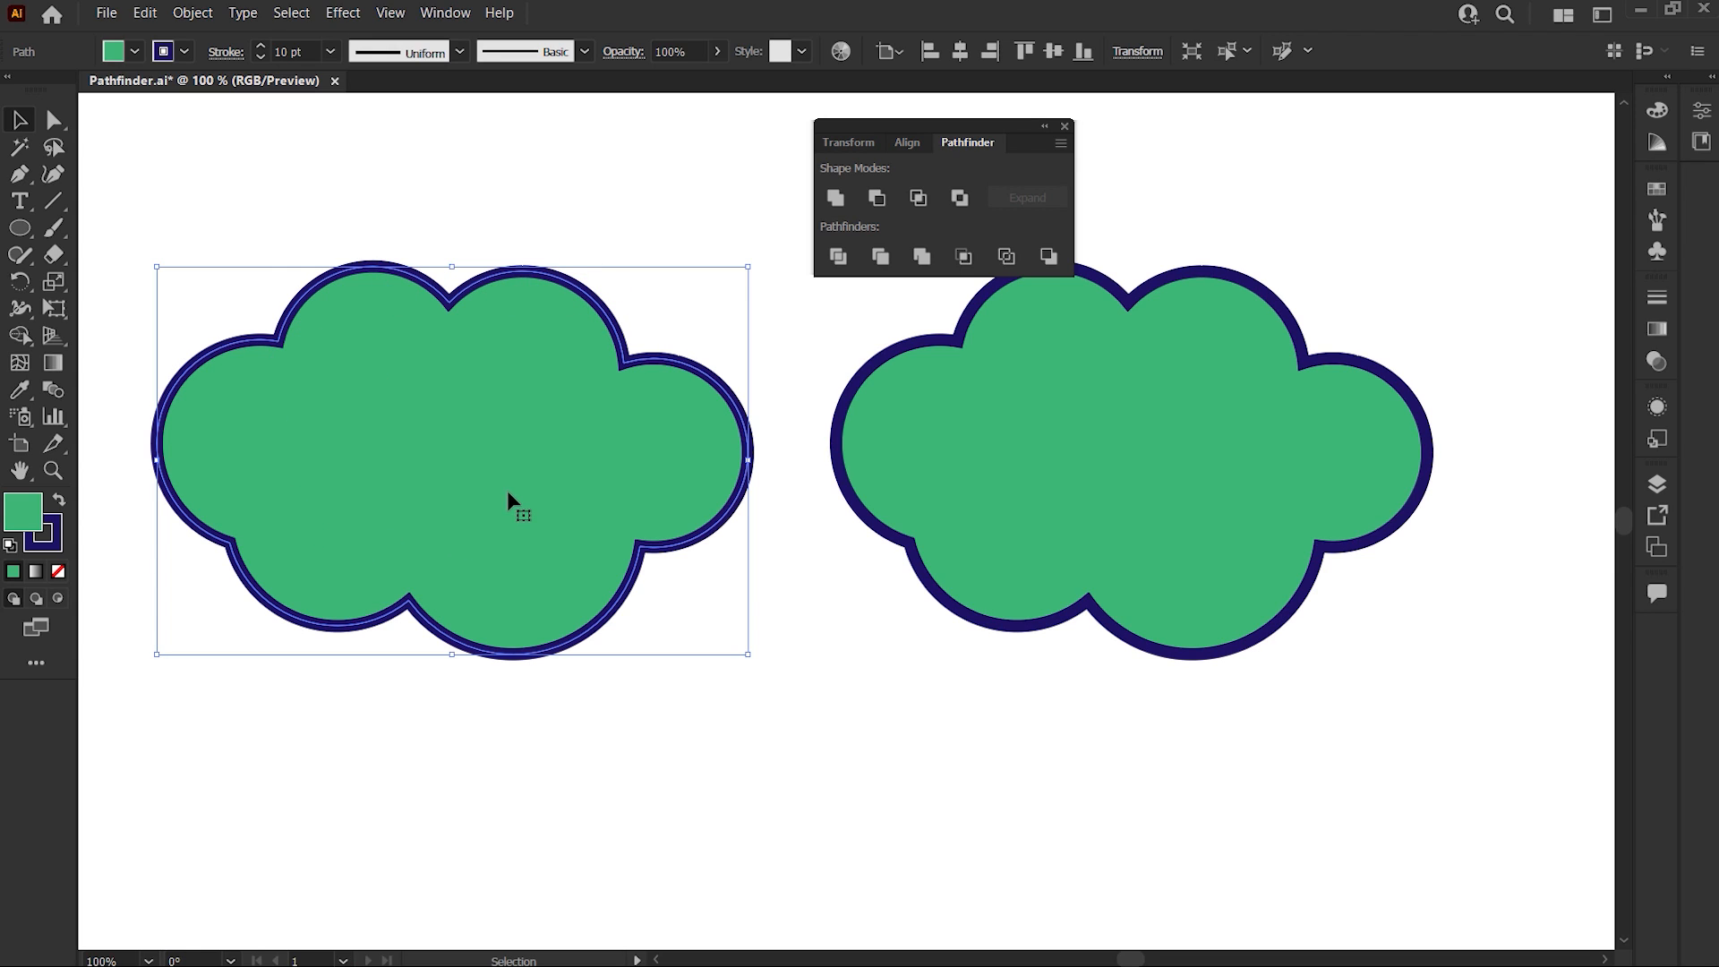
Step: Release the duplicate cloud's compound shape into its separate circles and deselect them
{"action": "left_click", "coordinate": [1004, 437]}
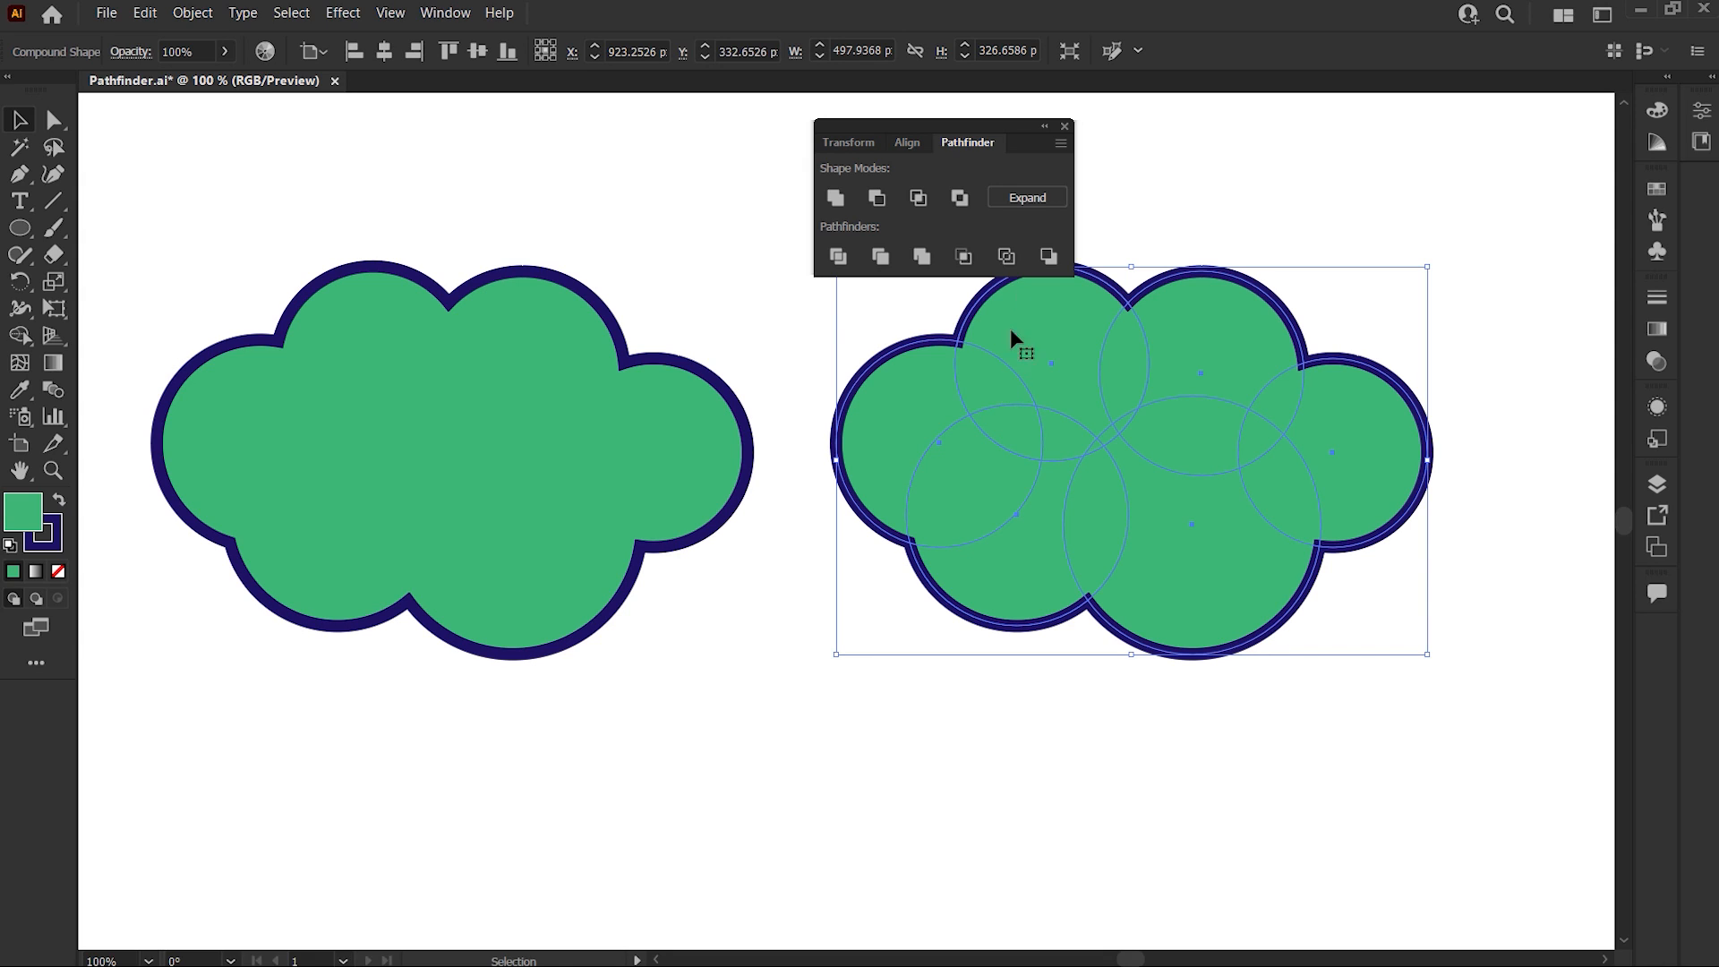
{"action": "left_click", "coordinate": [1059, 144]}
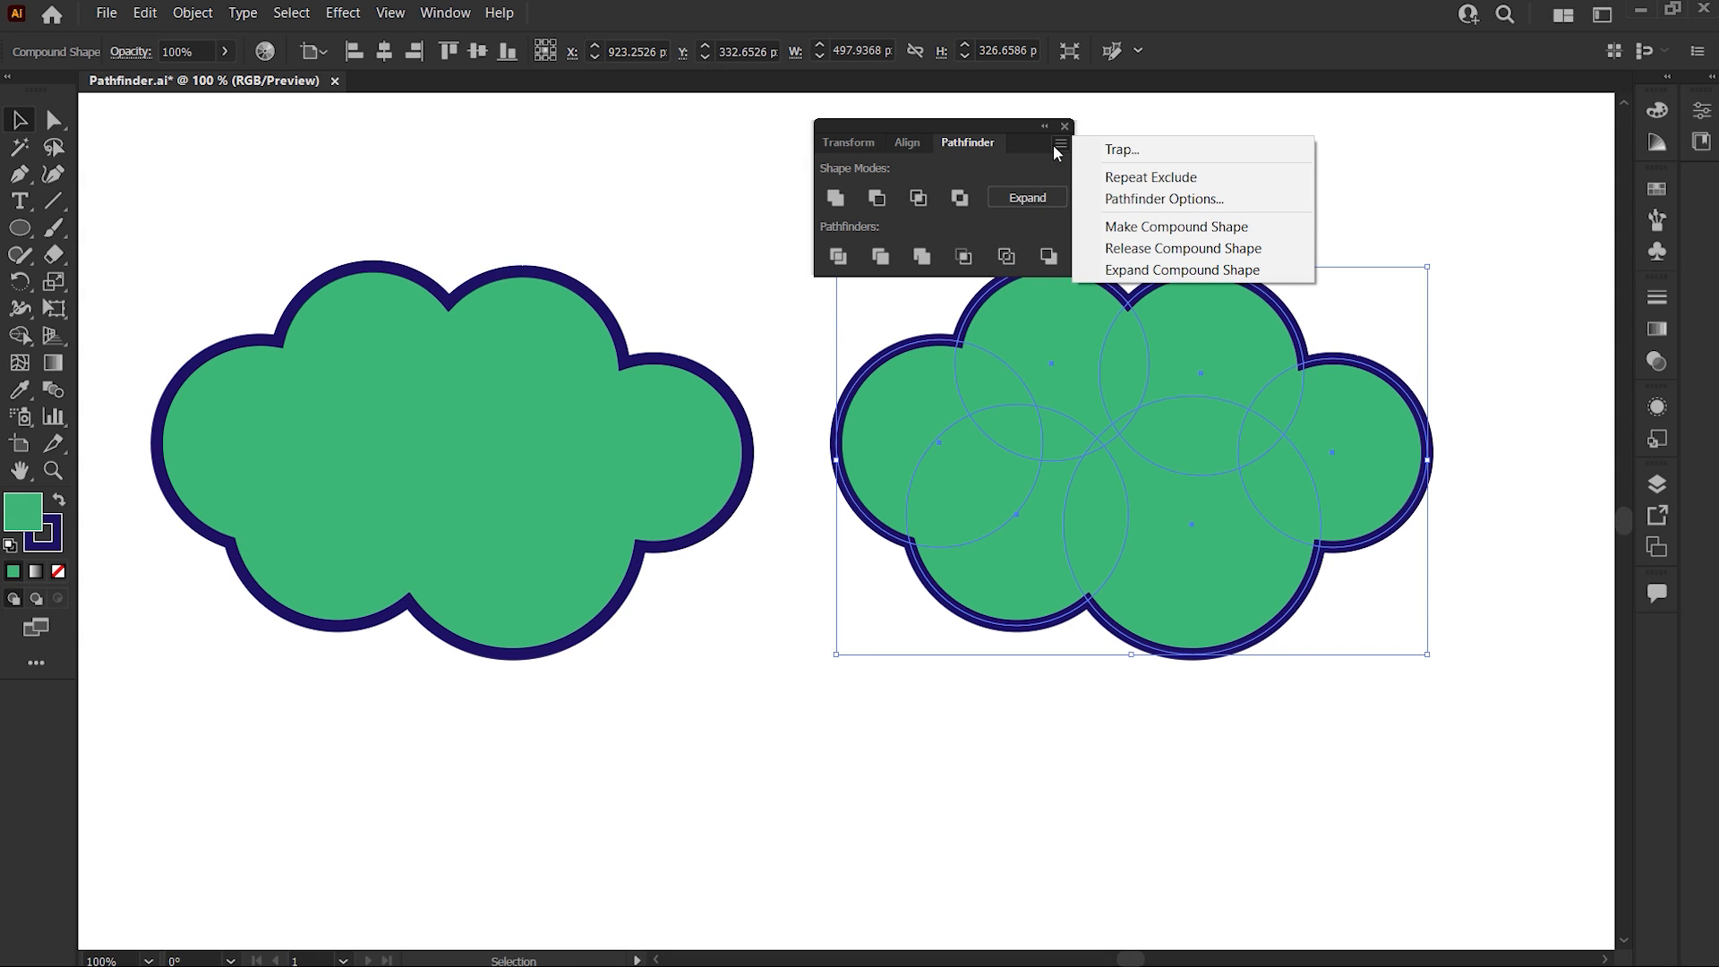
{"action": "left_click", "coordinate": [1092, 252]}
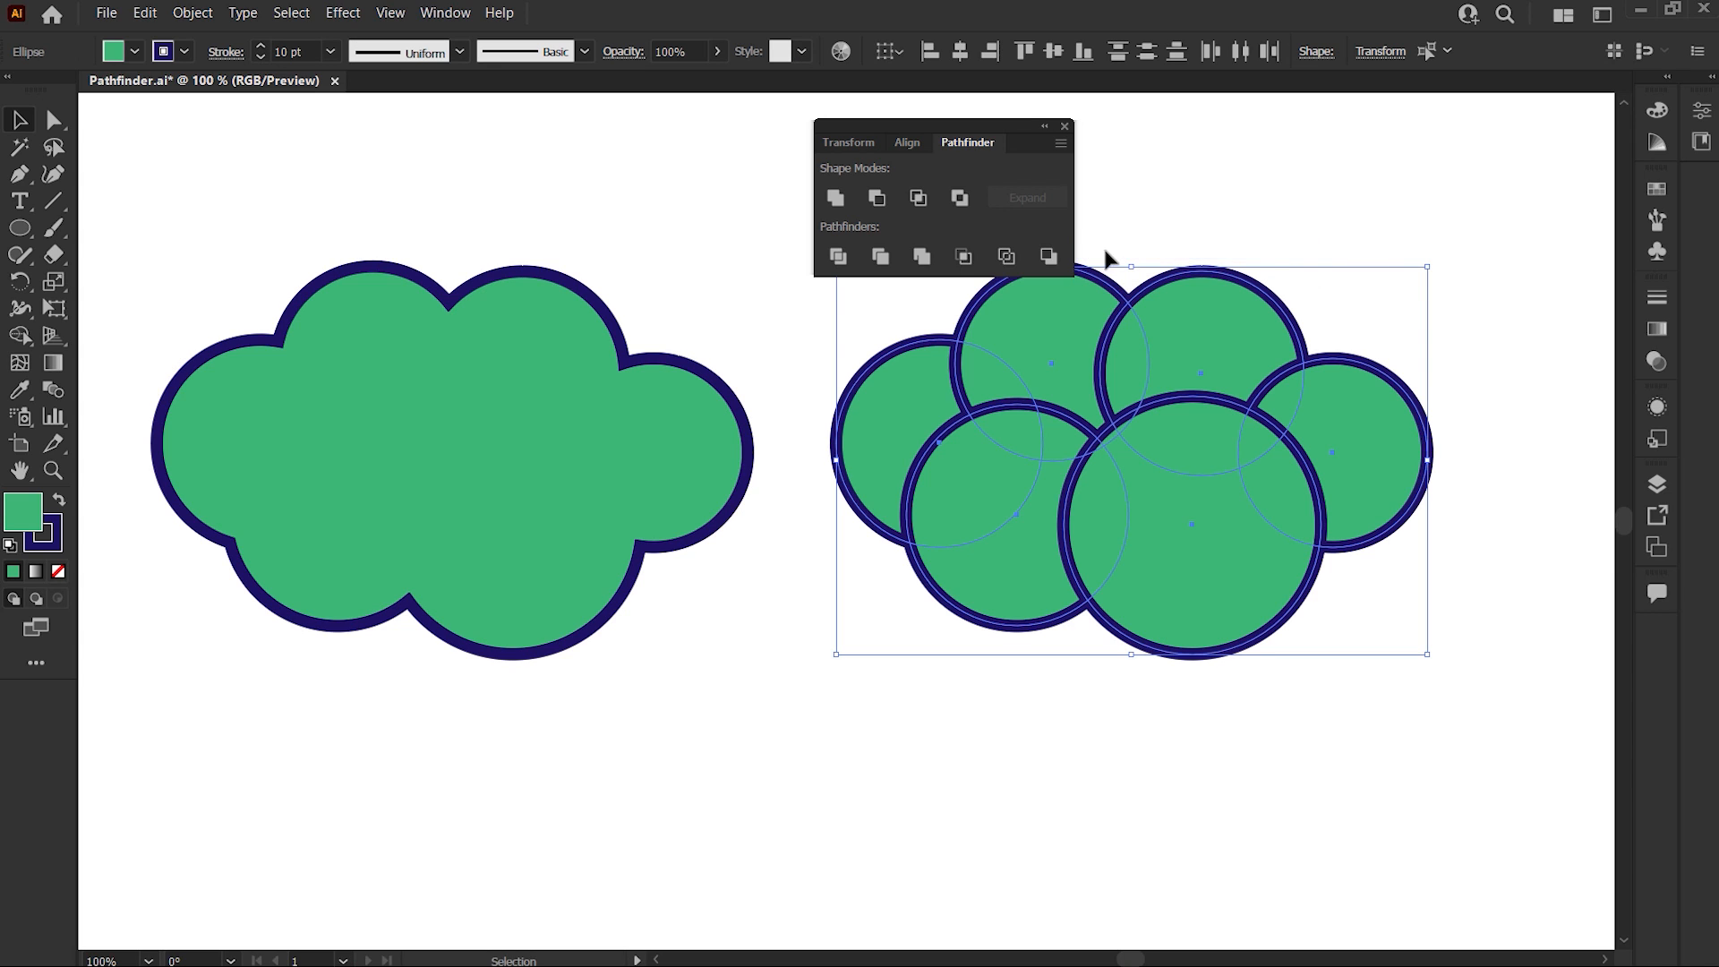
{"action": "left_click", "coordinate": [1260, 217]}
Step: Spread the released circles apart by moving five of them individually outward
{"action": "left_click_drag", "start_coordinate": [1274, 327], "coordinate": [1316, 225]}
{"action": "left_click_drag", "start_coordinate": [1317, 414], "coordinate": [1379, 465]}
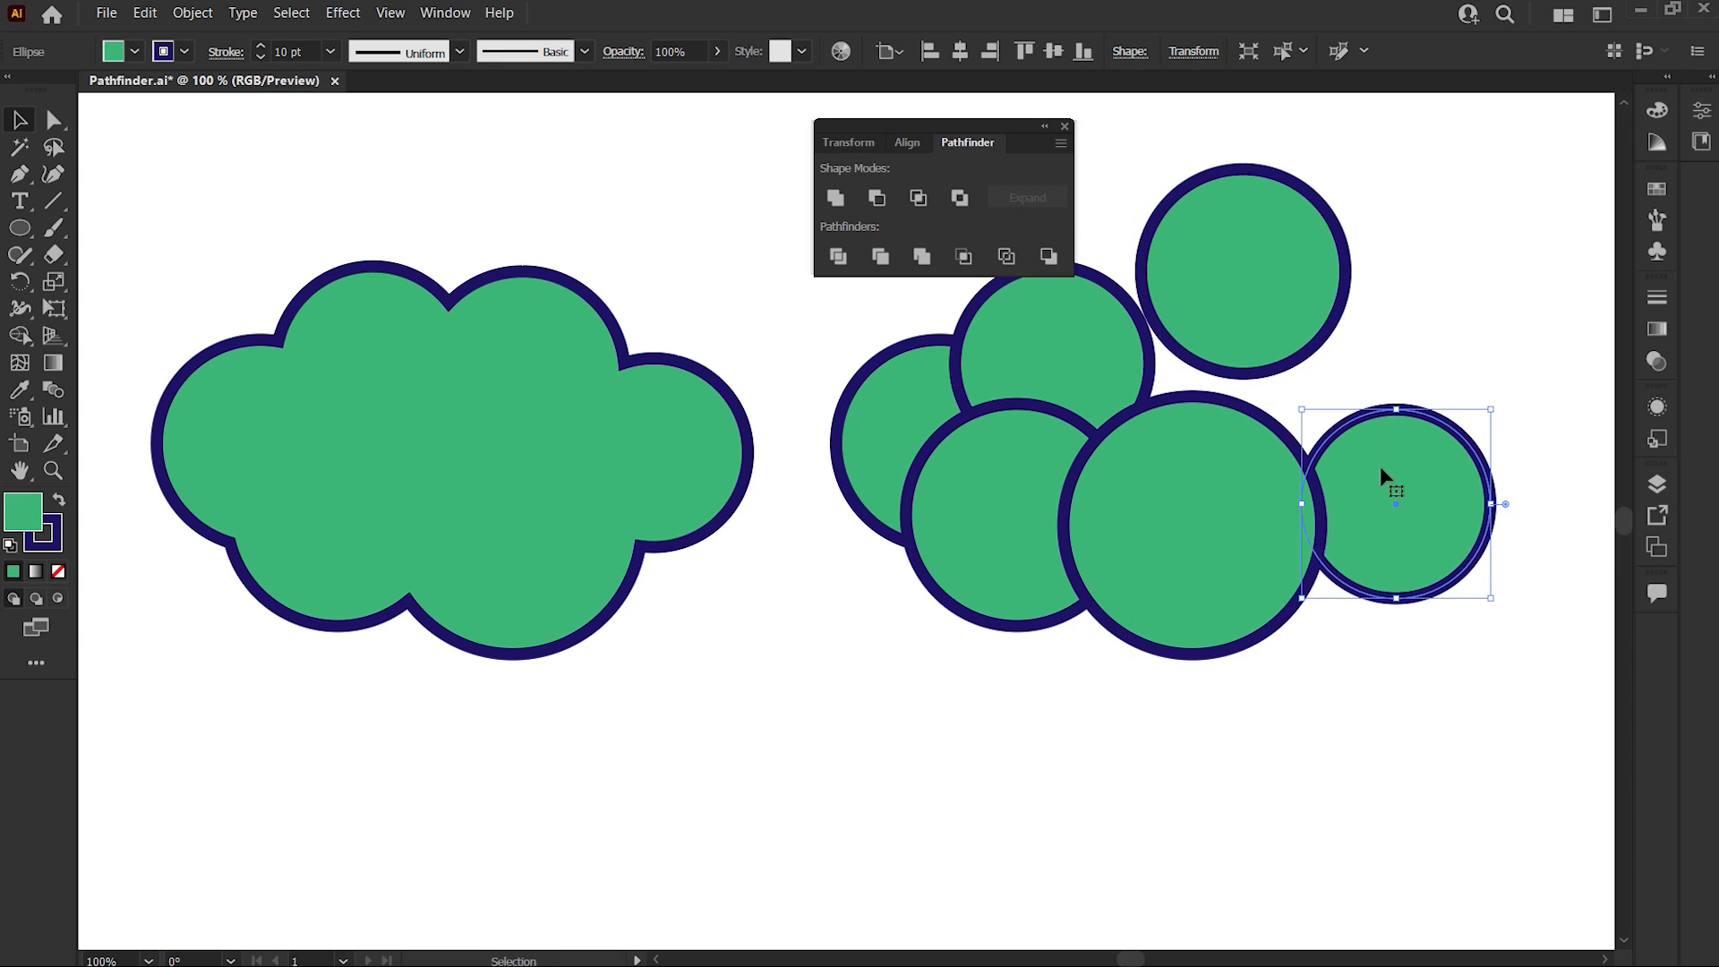
{"action": "left_click_drag", "start_coordinate": [1093, 462], "coordinate": [1124, 575]}
{"action": "left_click_drag", "start_coordinate": [1016, 502], "coordinate": [961, 613]}
{"action": "left_click_drag", "start_coordinate": [887, 425], "coordinate": [820, 384]}
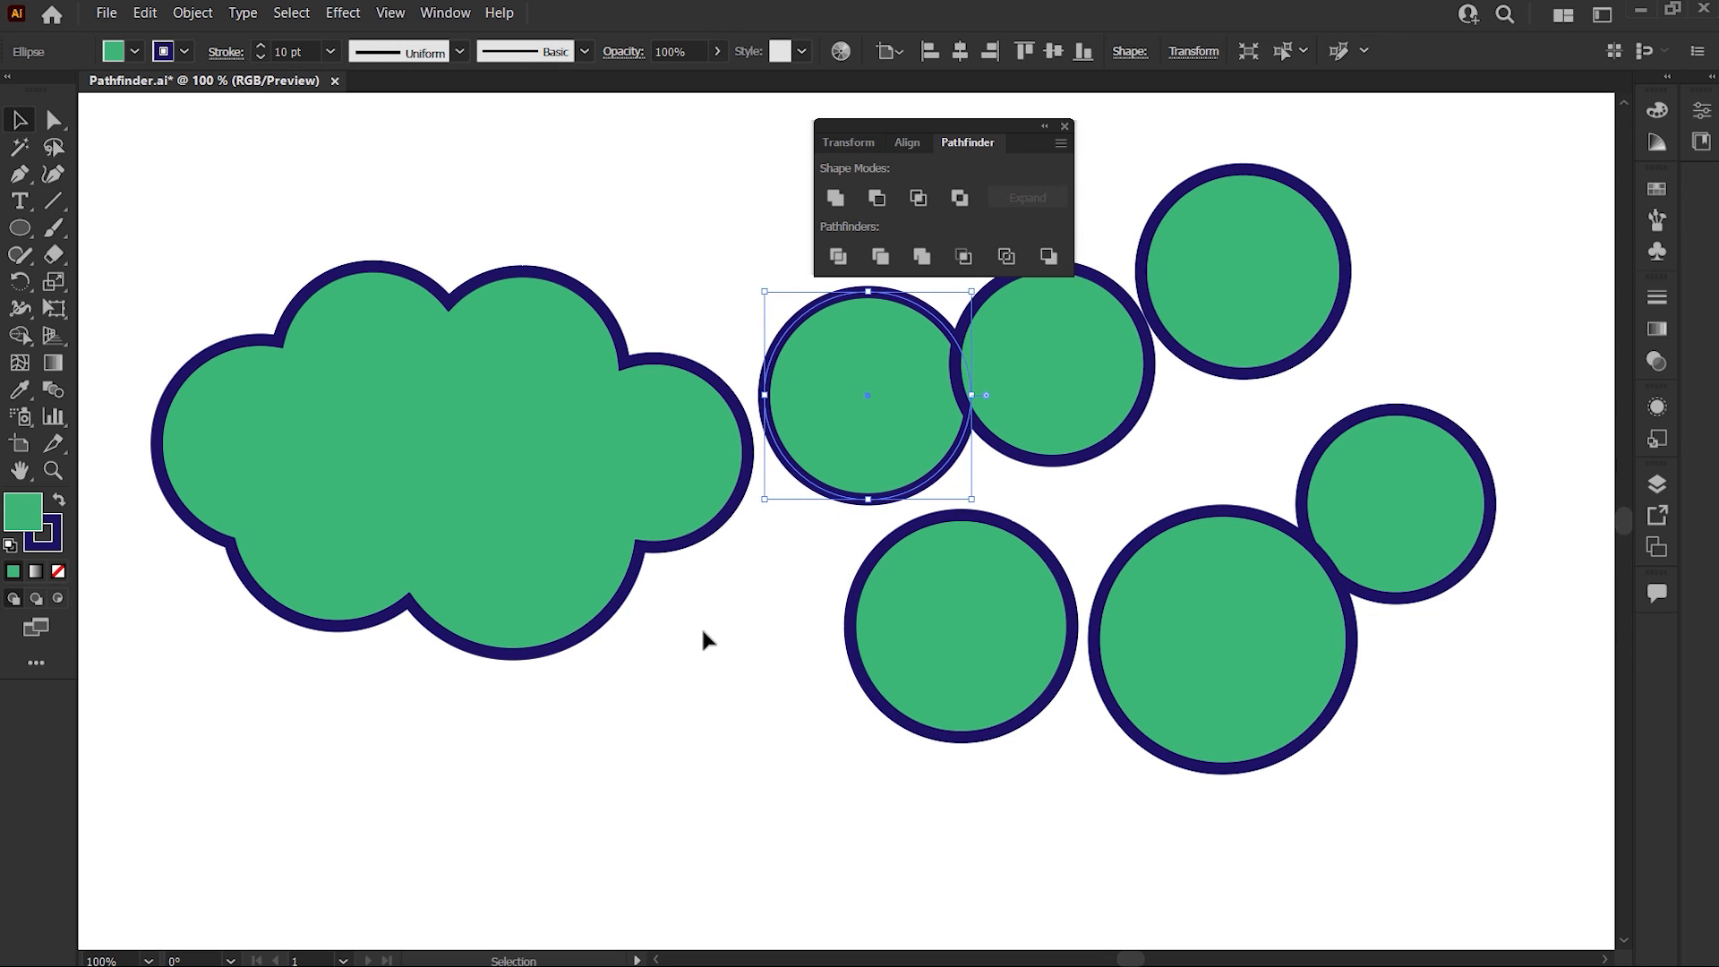
{"action": "left_click", "coordinate": [722, 690]}
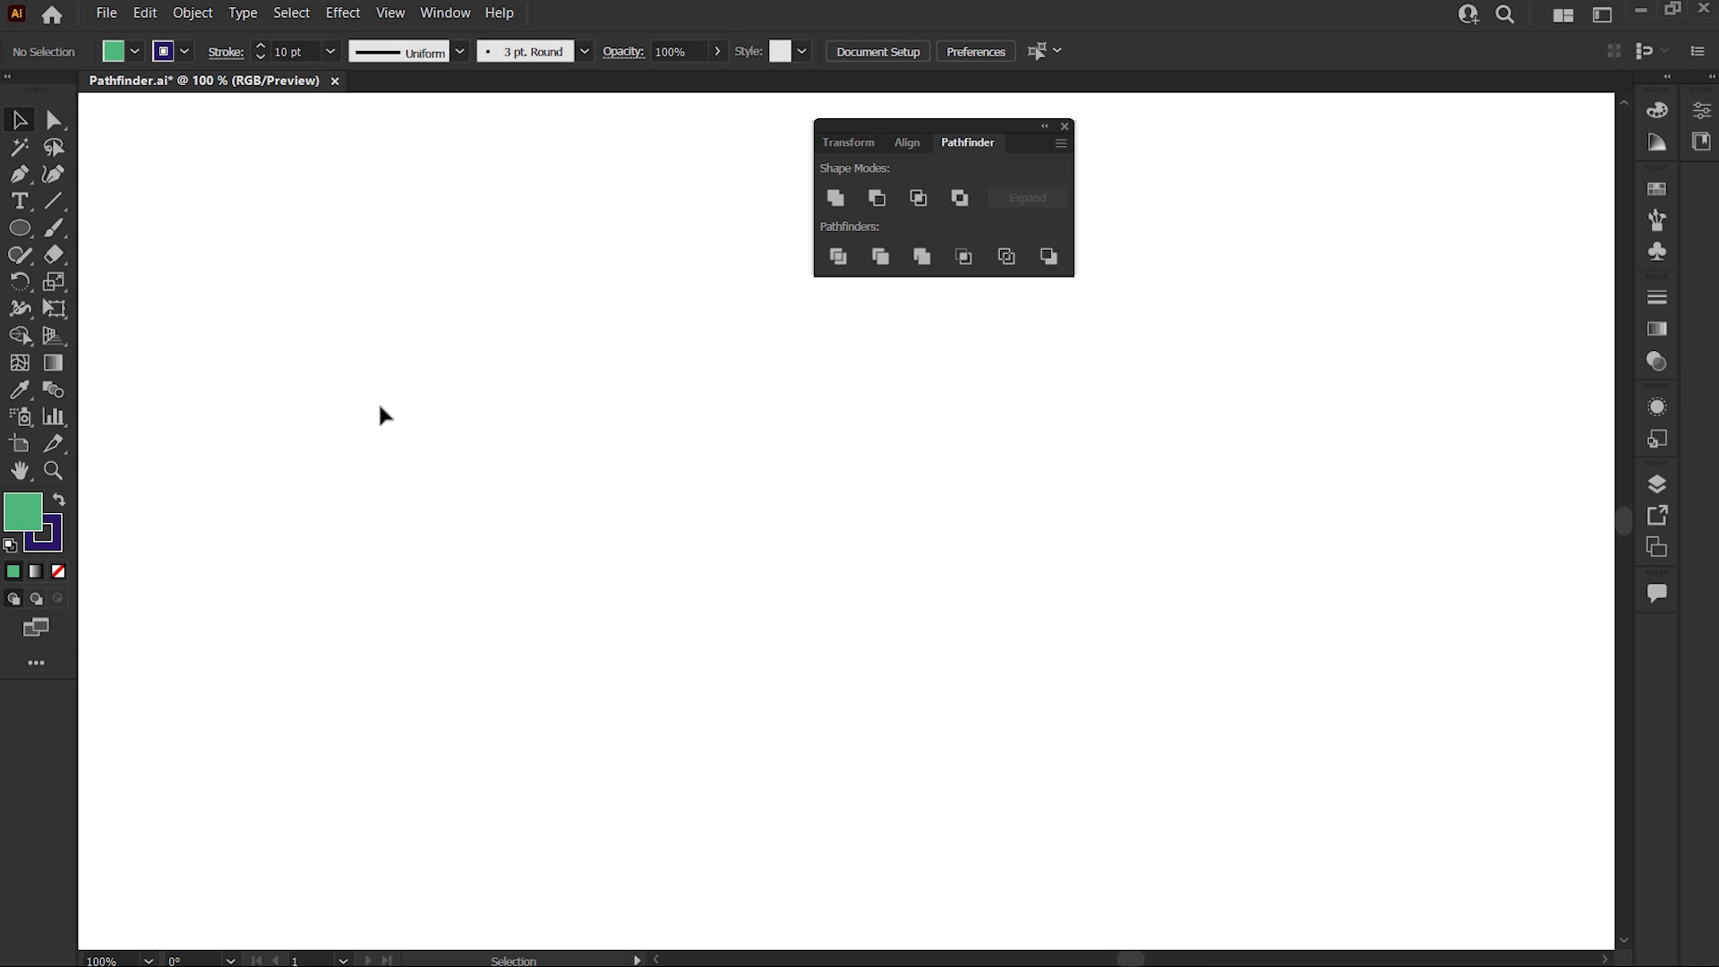
Step: Create a row of two pairs of equal, non-overlapping circles by drawing one circle and duplicating it
{"action": "left_click", "coordinate": [21, 228]}
{"action": "left_click_drag", "start_coordinate": [199, 306], "coordinate": [453, 537]}
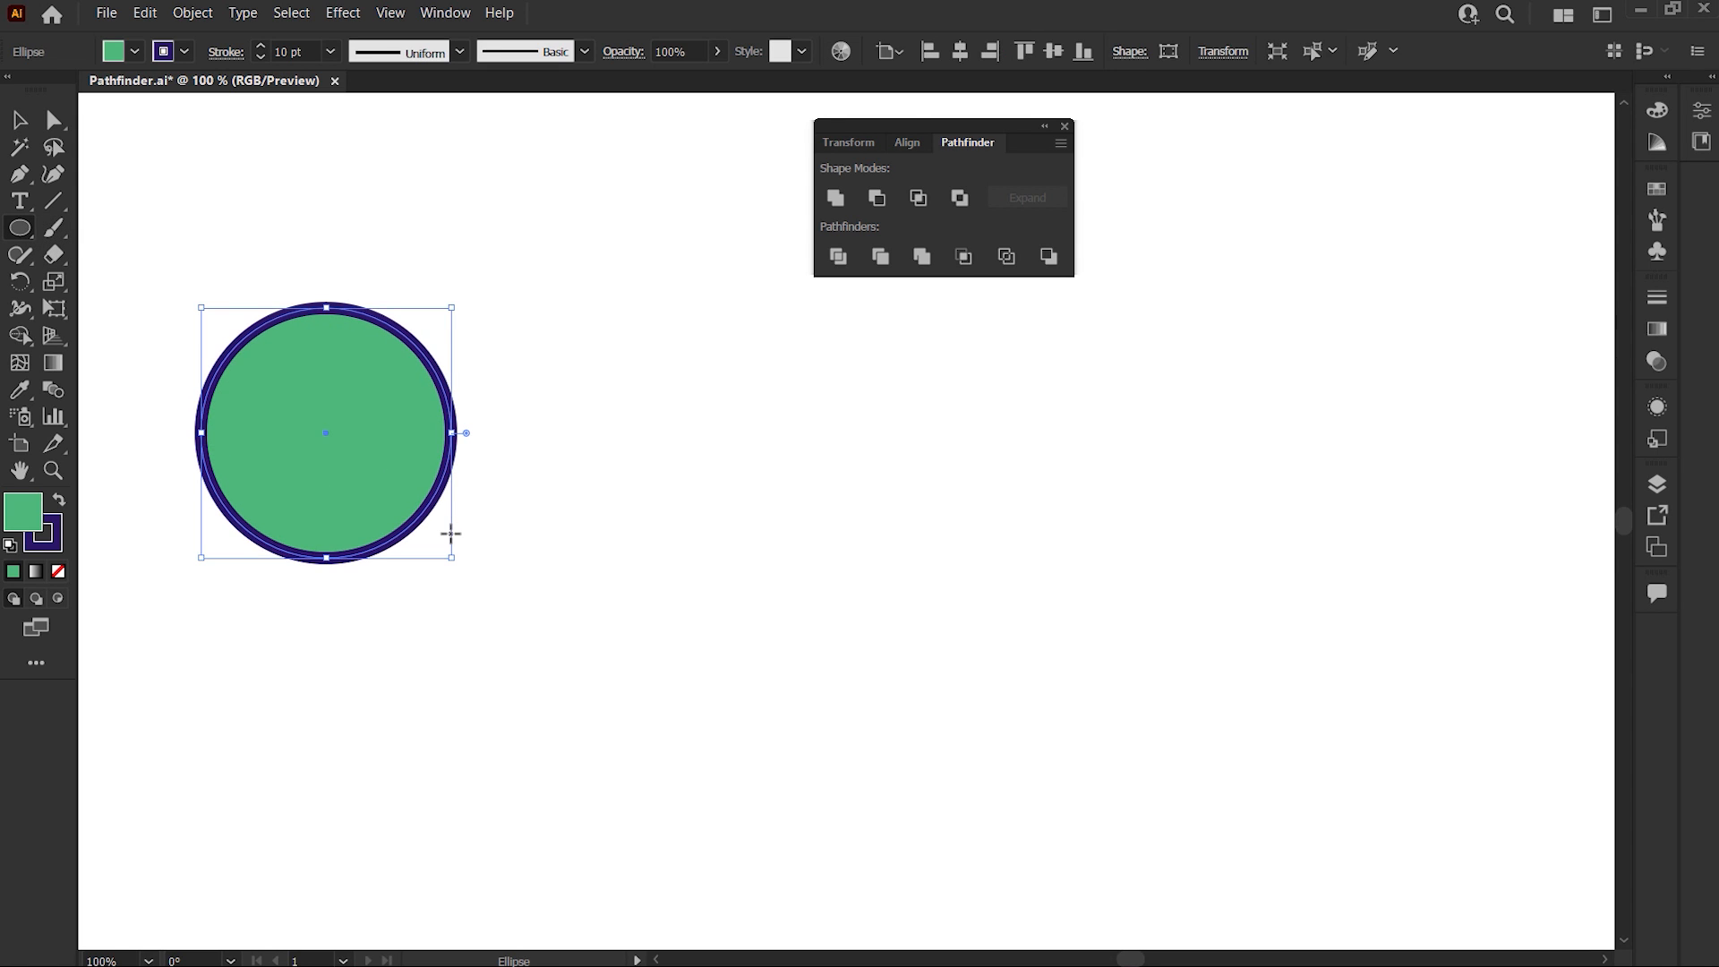
{"action": "key", "text": "v"}
{"action": "left_click_drag", "start_coordinate": [326, 421], "coordinate": [602, 422]}
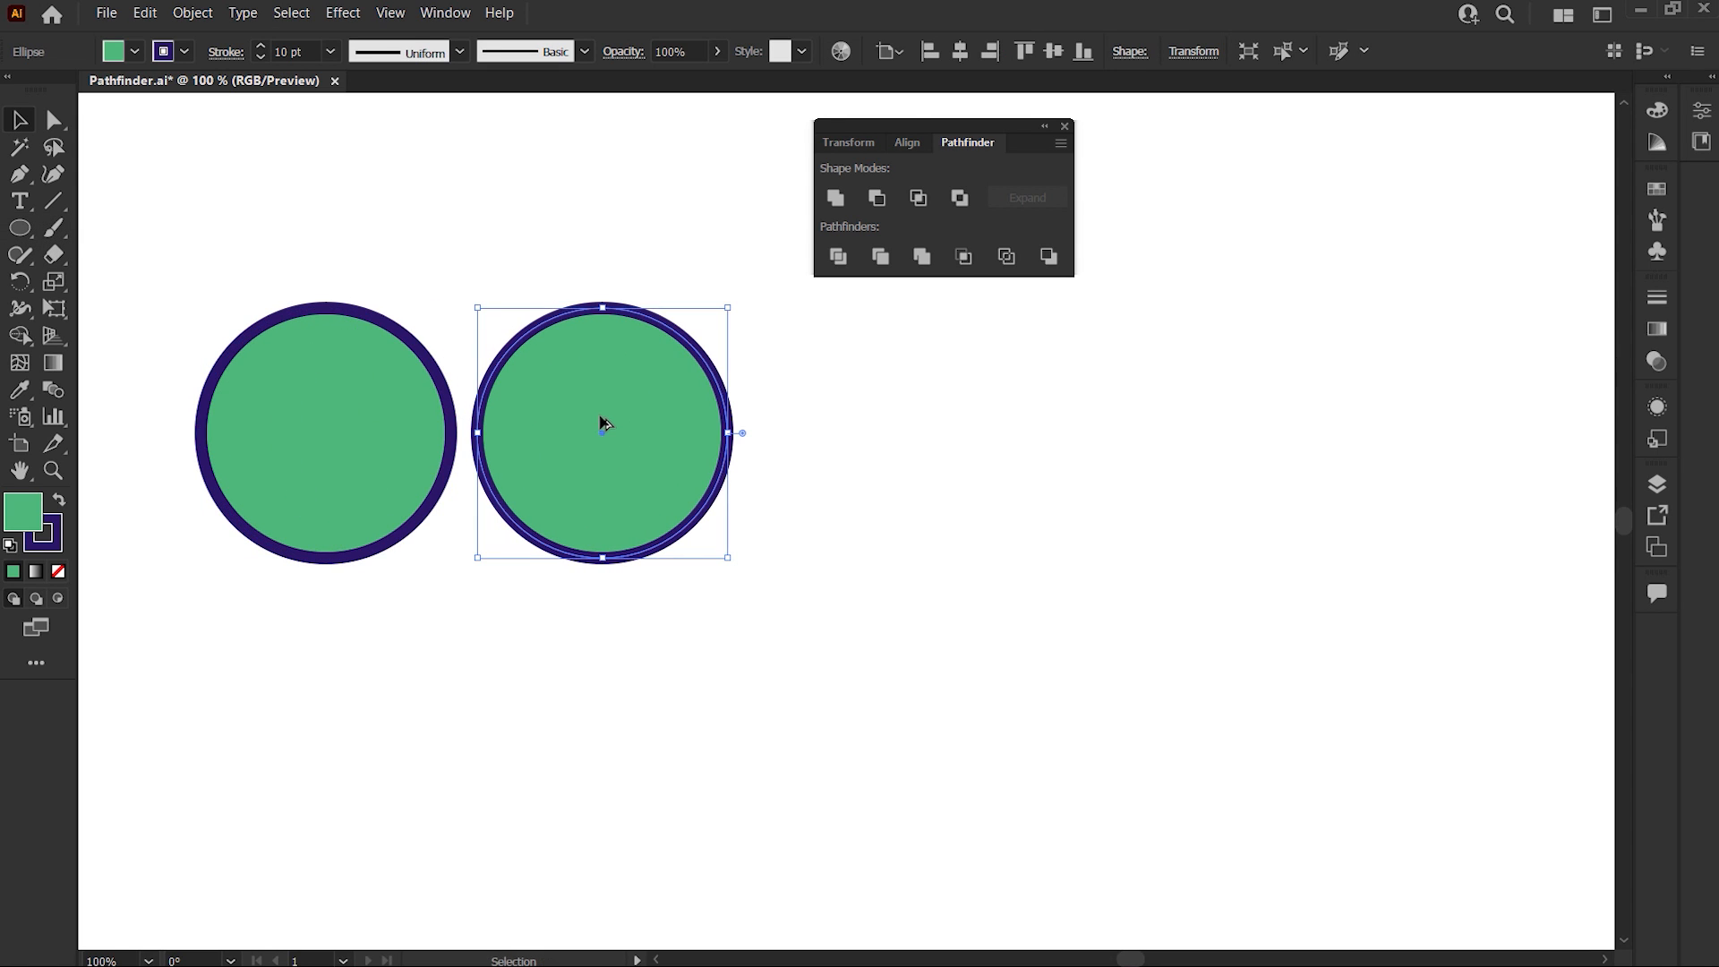
{"action": "left_click_drag", "start_coordinate": [354, 272], "coordinate": [609, 456]}
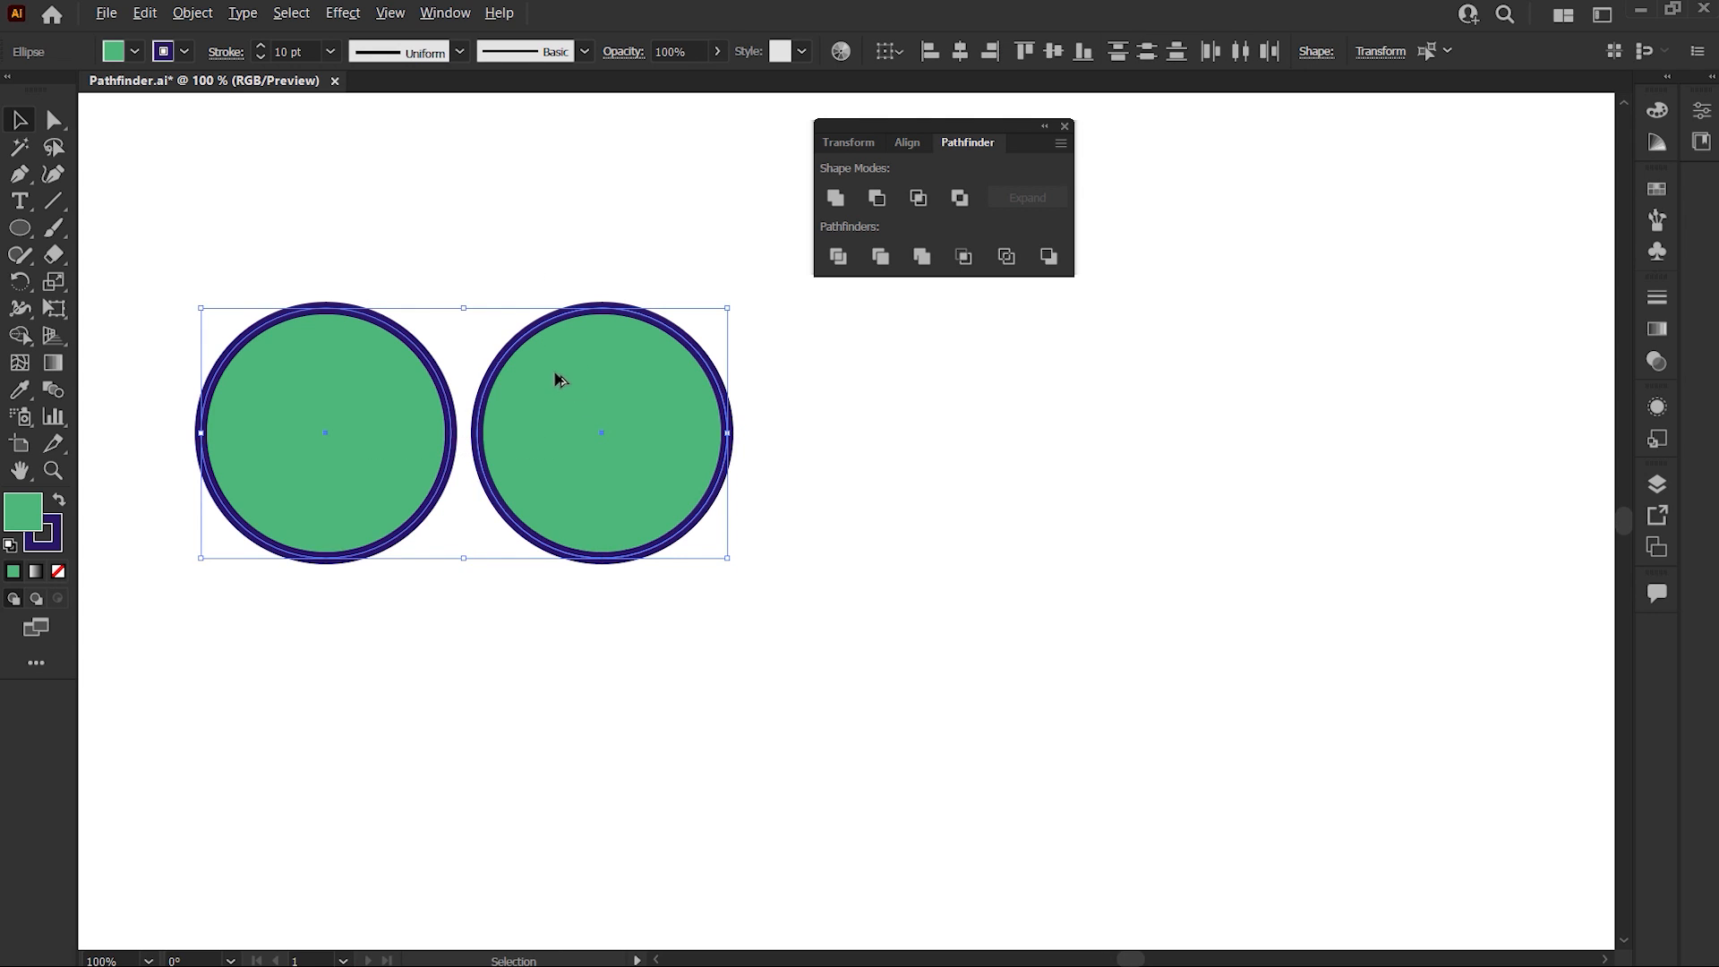
{"action": "left_click_drag", "start_coordinate": [556, 376], "coordinate": [1197, 398]}
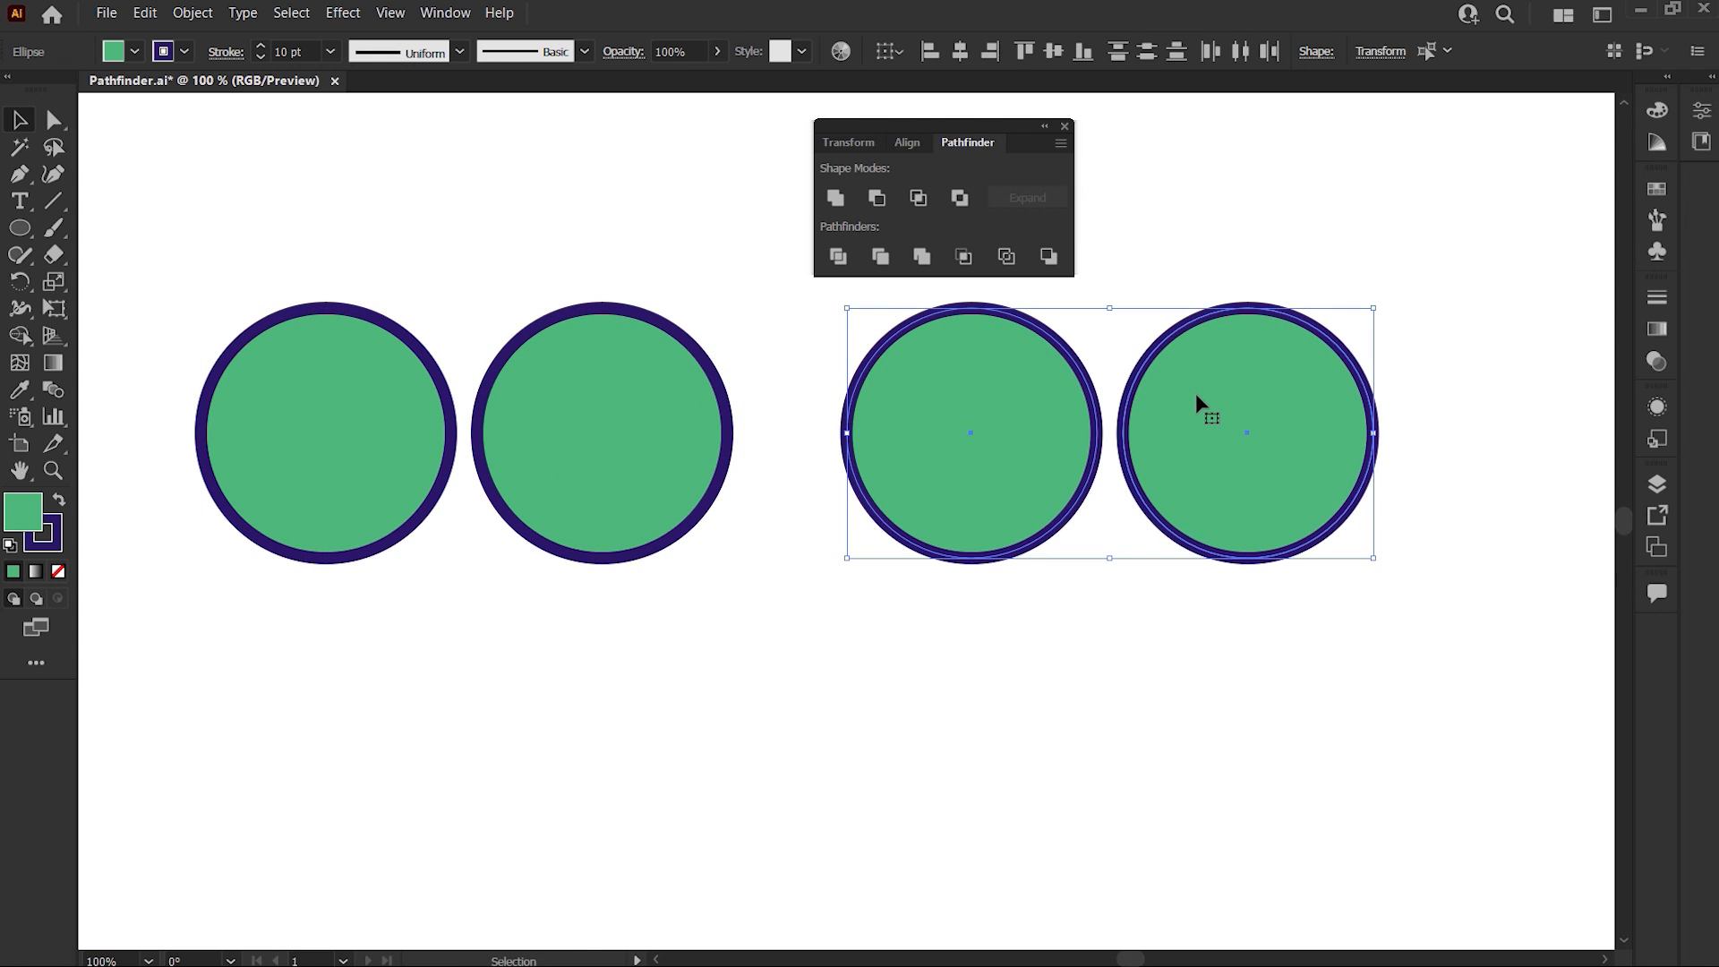
Step: Combine the left pair of circles with the Pathfinder Unite shape mode
{"action": "left_click_drag", "start_coordinate": [356, 263], "coordinate": [655, 422]}
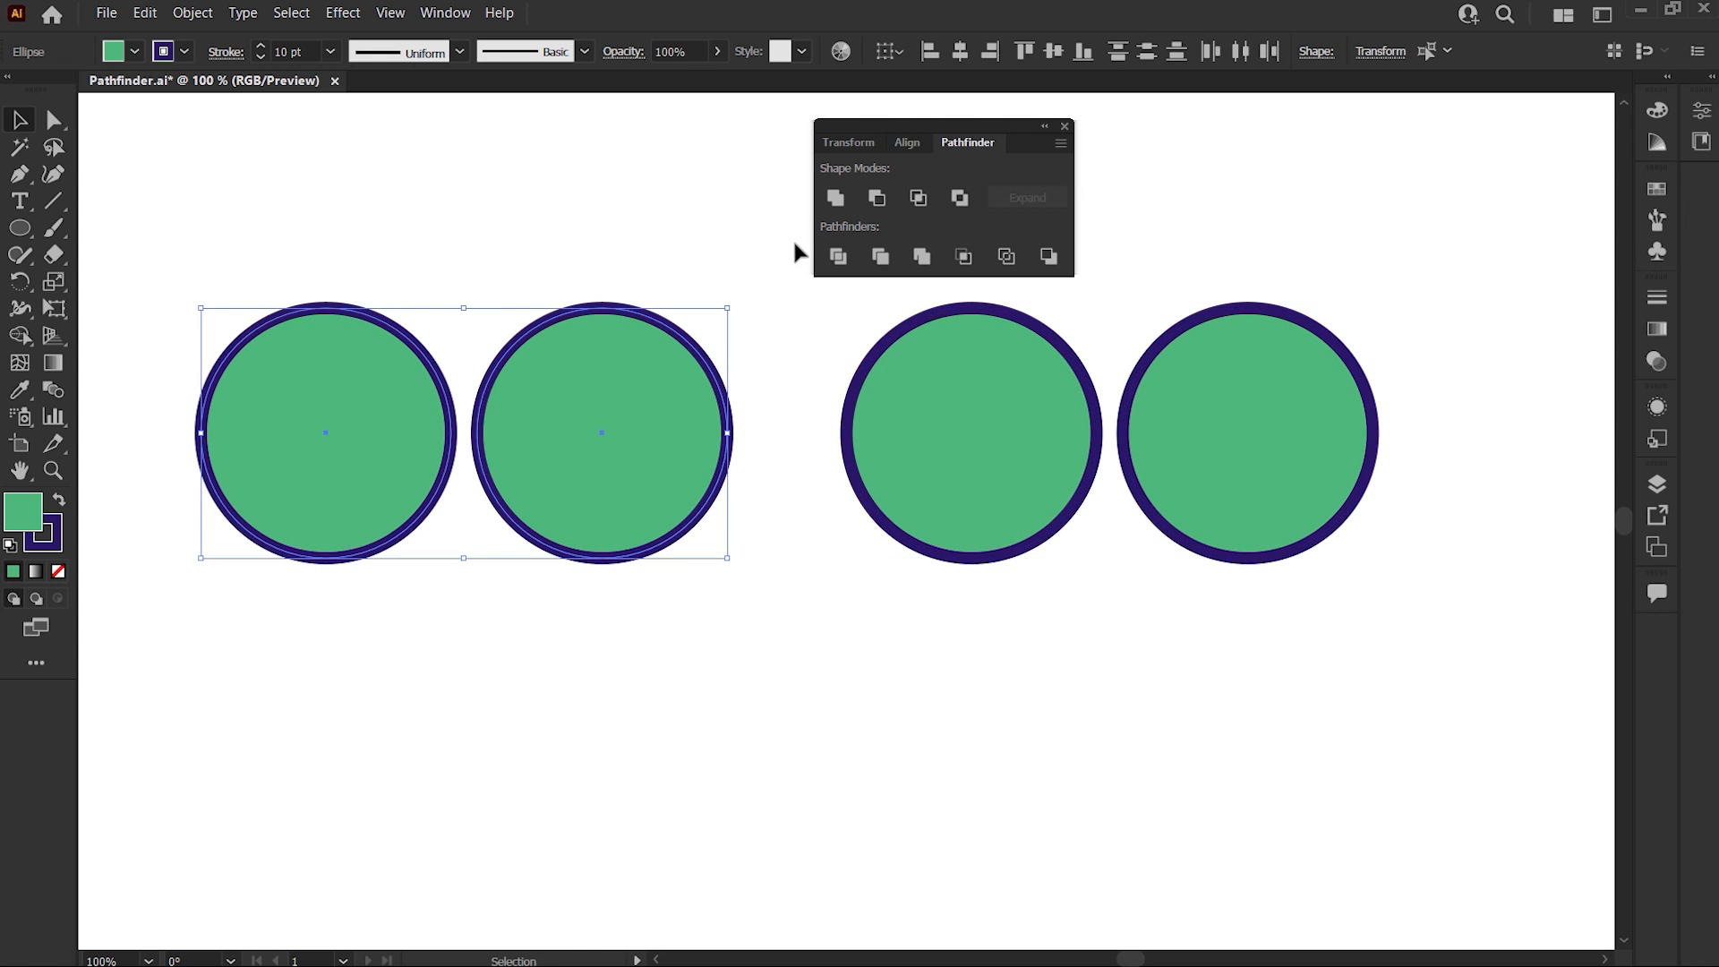
{"action": "left_click", "coordinate": [839, 201]}
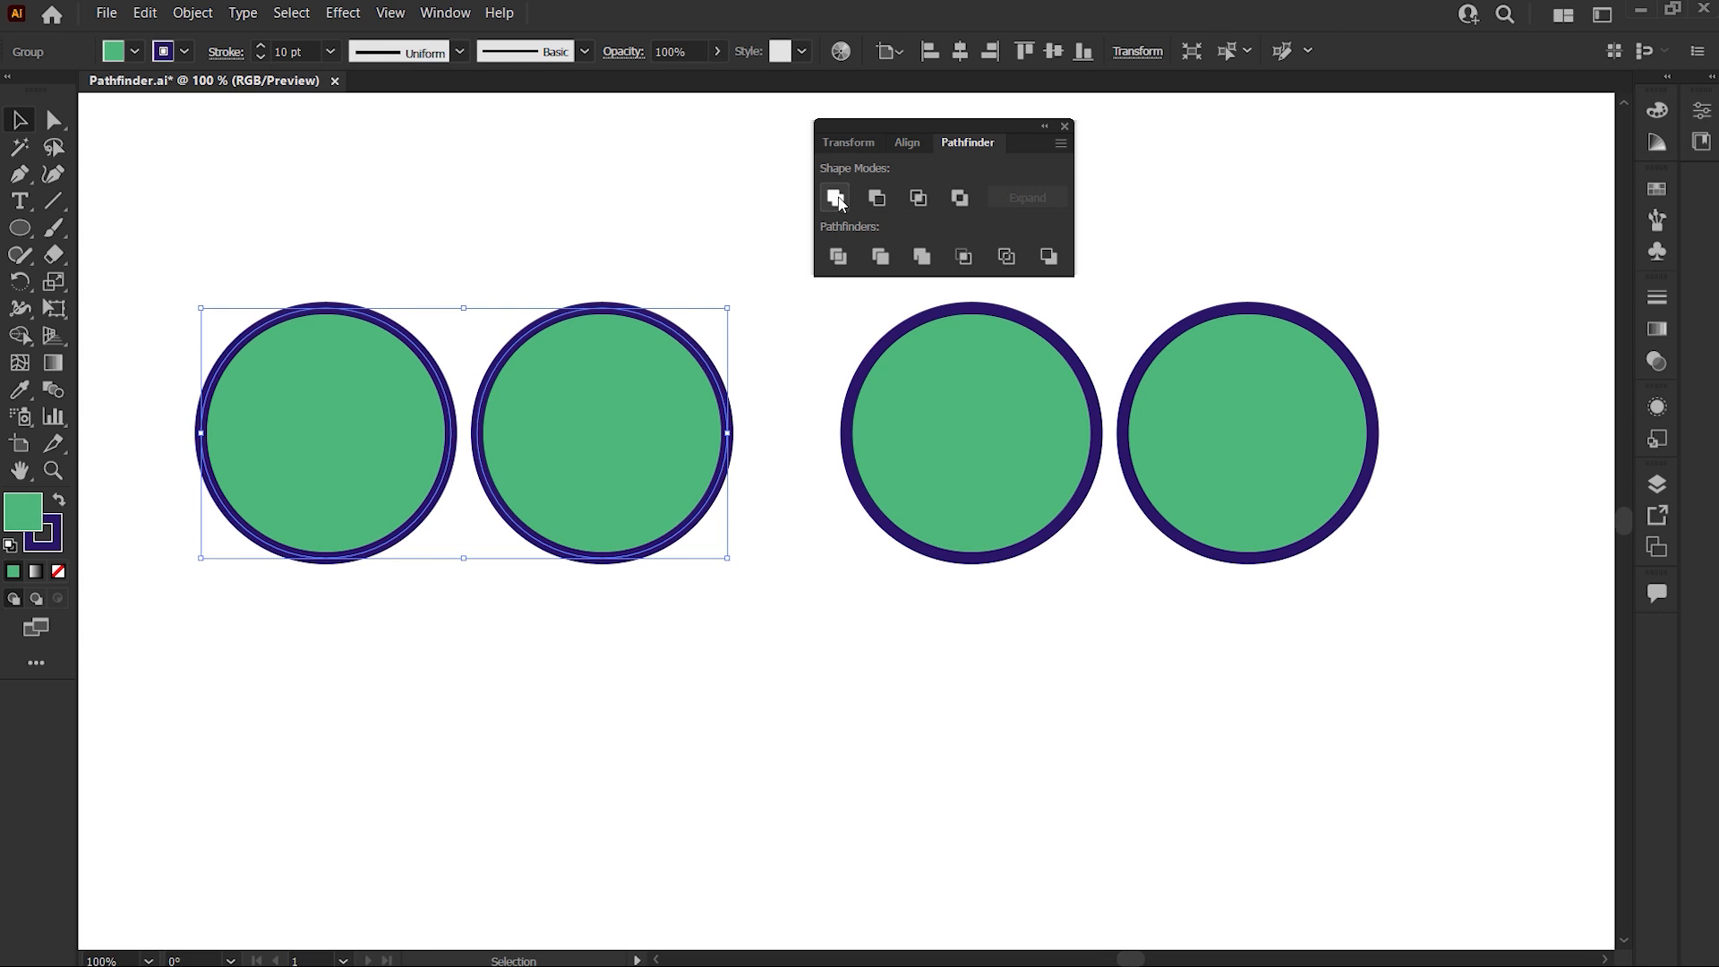
Step: Isolate the left united group, move its right circle leftward to overlap the other circle, and exit isolation mode
{"action": "right_click", "coordinate": [614, 374]}
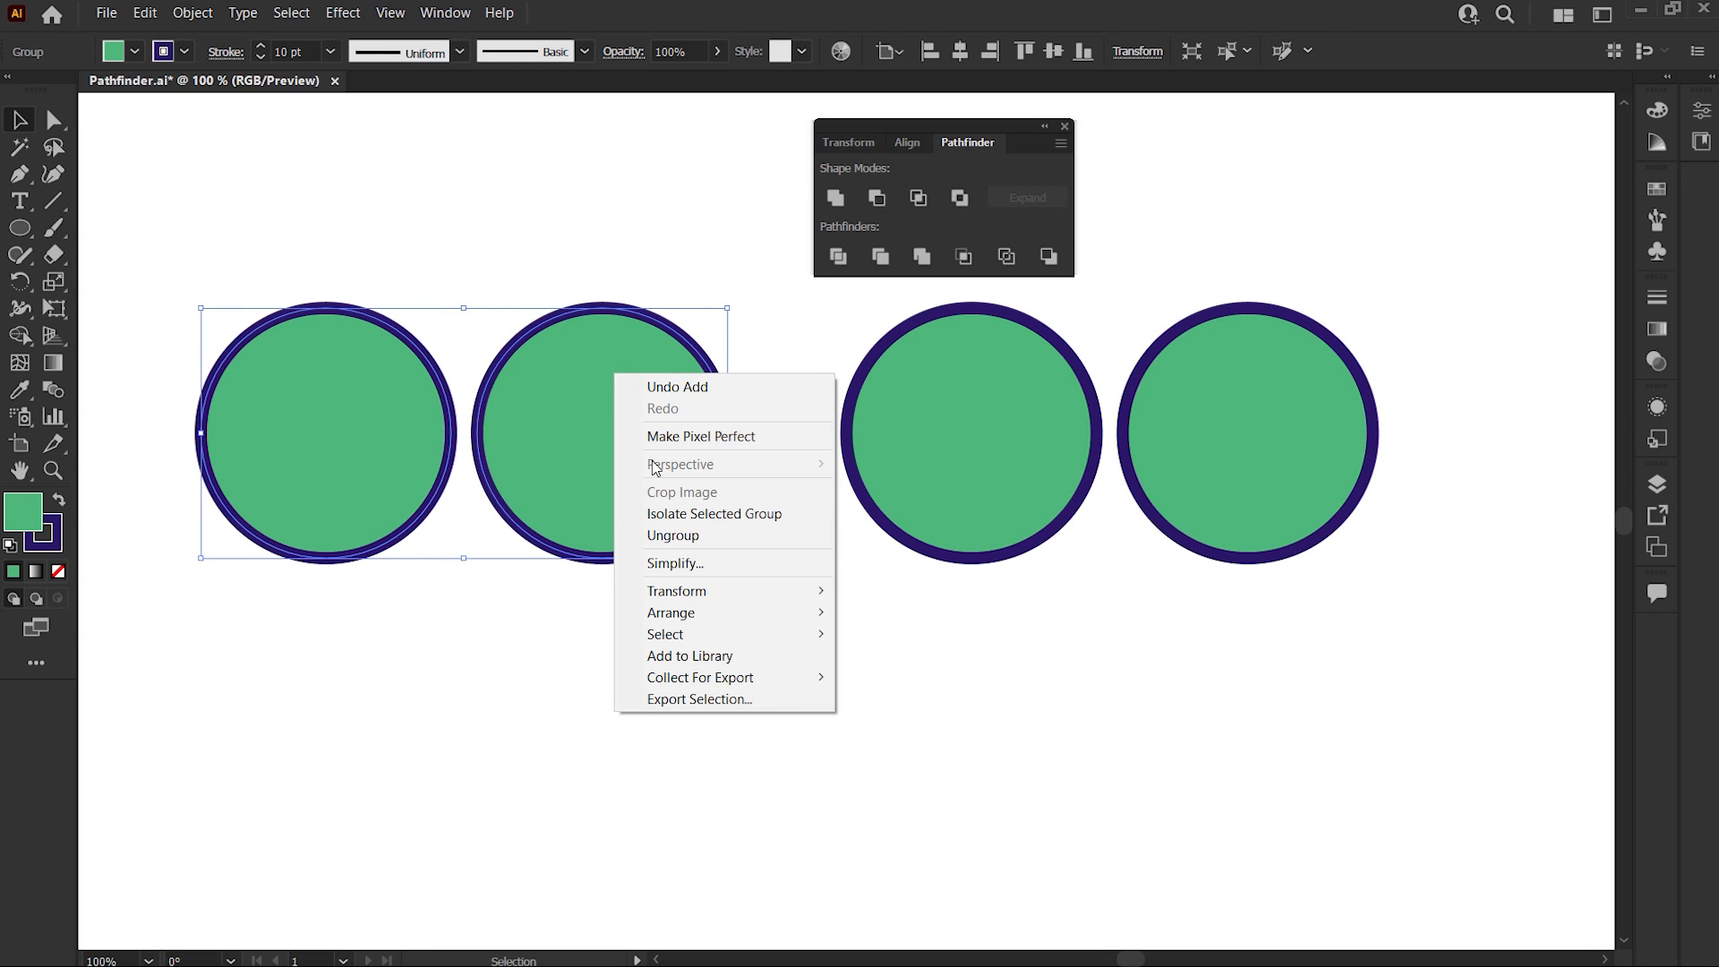
{"action": "left_click", "coordinate": [657, 513]}
{"action": "left_click_drag", "start_coordinate": [624, 439], "coordinate": [494, 437]}
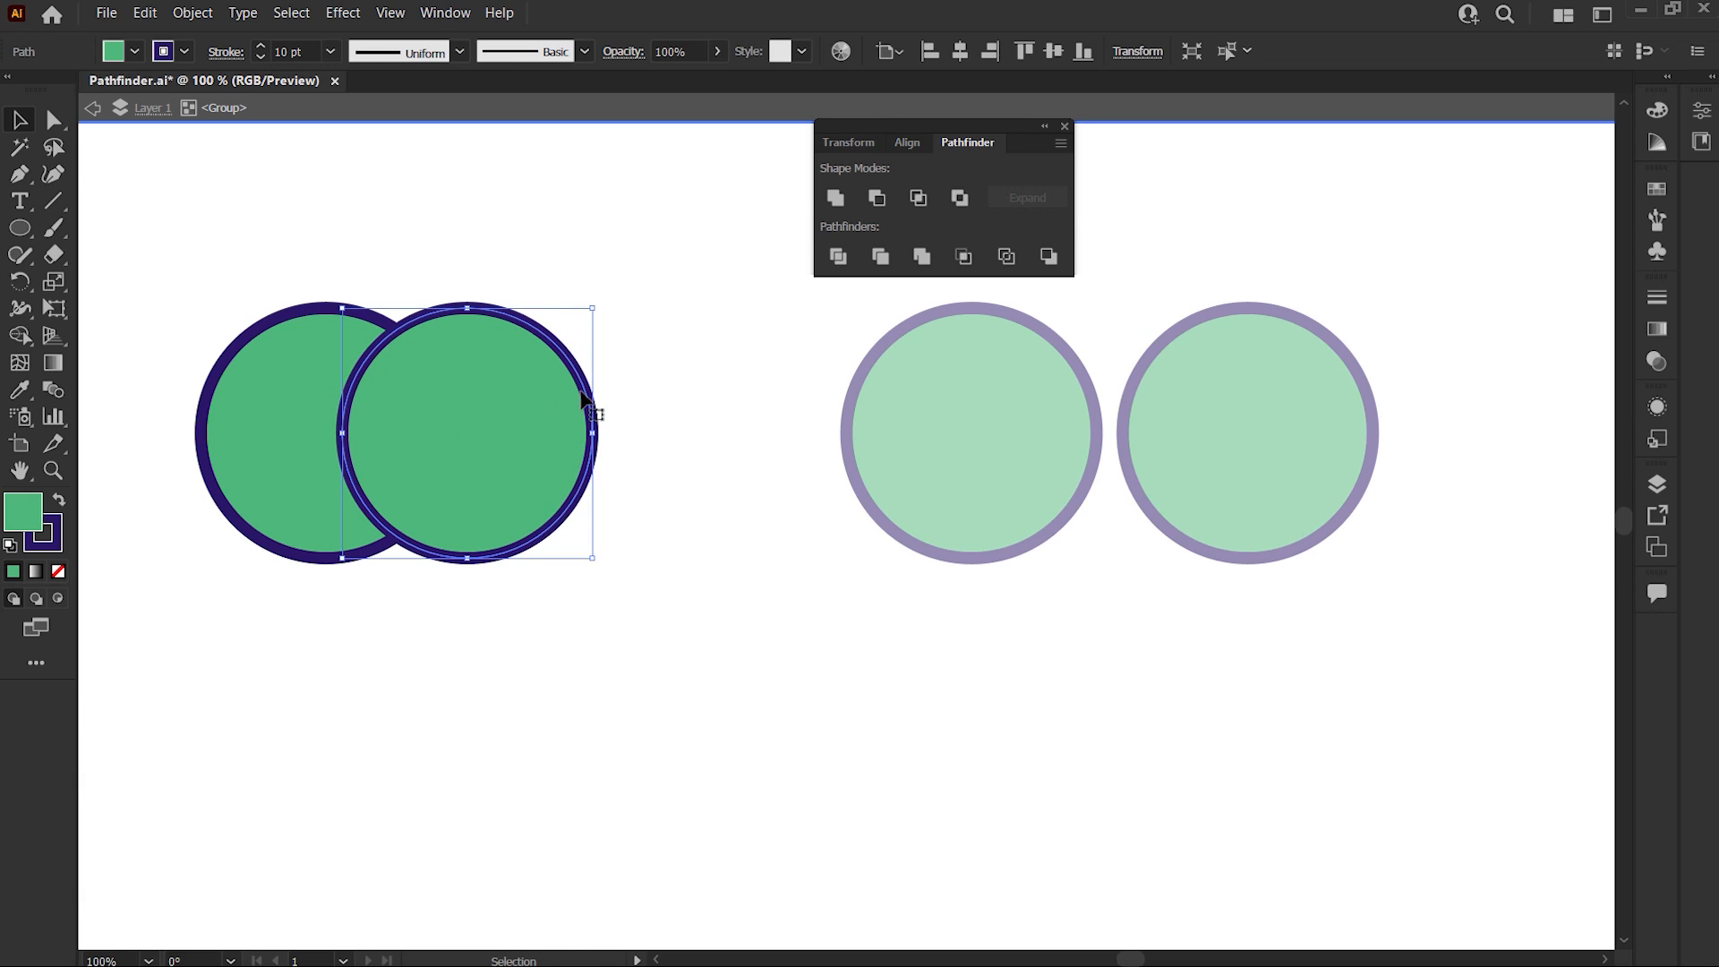
{"action": "right_click", "coordinate": [605, 371]}
{"action": "left_click", "coordinate": [631, 415]}
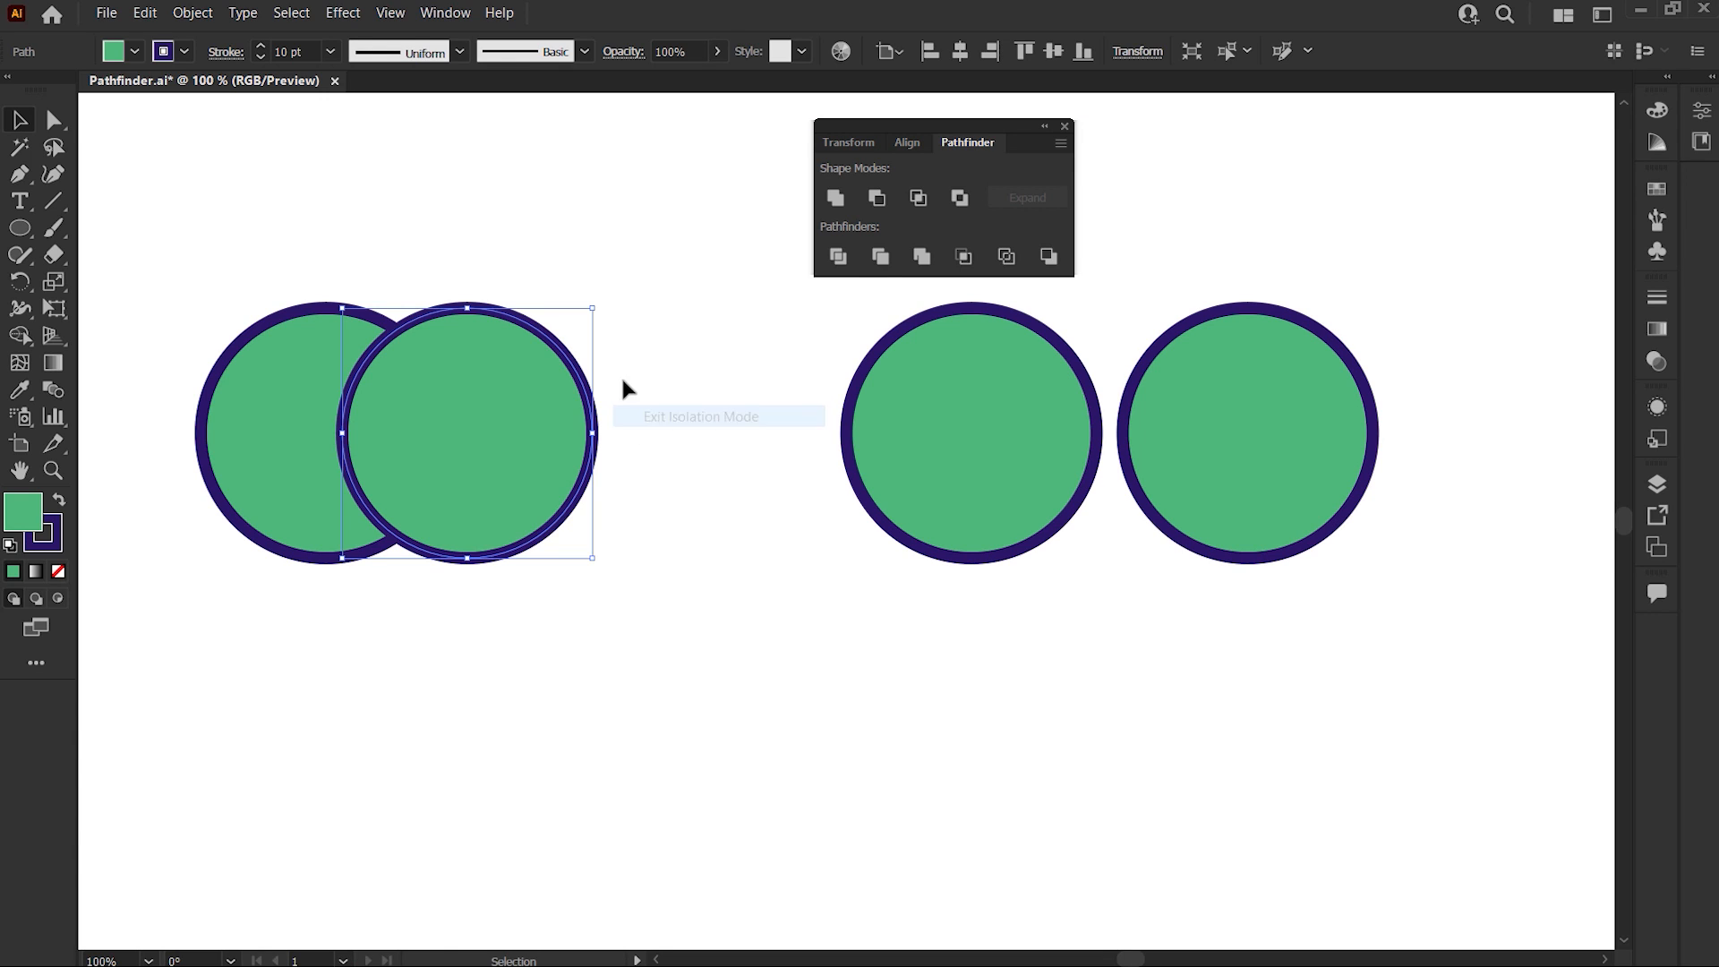
Step: Fill the whole left circle group with a white-to-black linear gradient
{"action": "left_click", "coordinate": [621, 327]}
{"action": "left_click", "coordinate": [521, 410]}
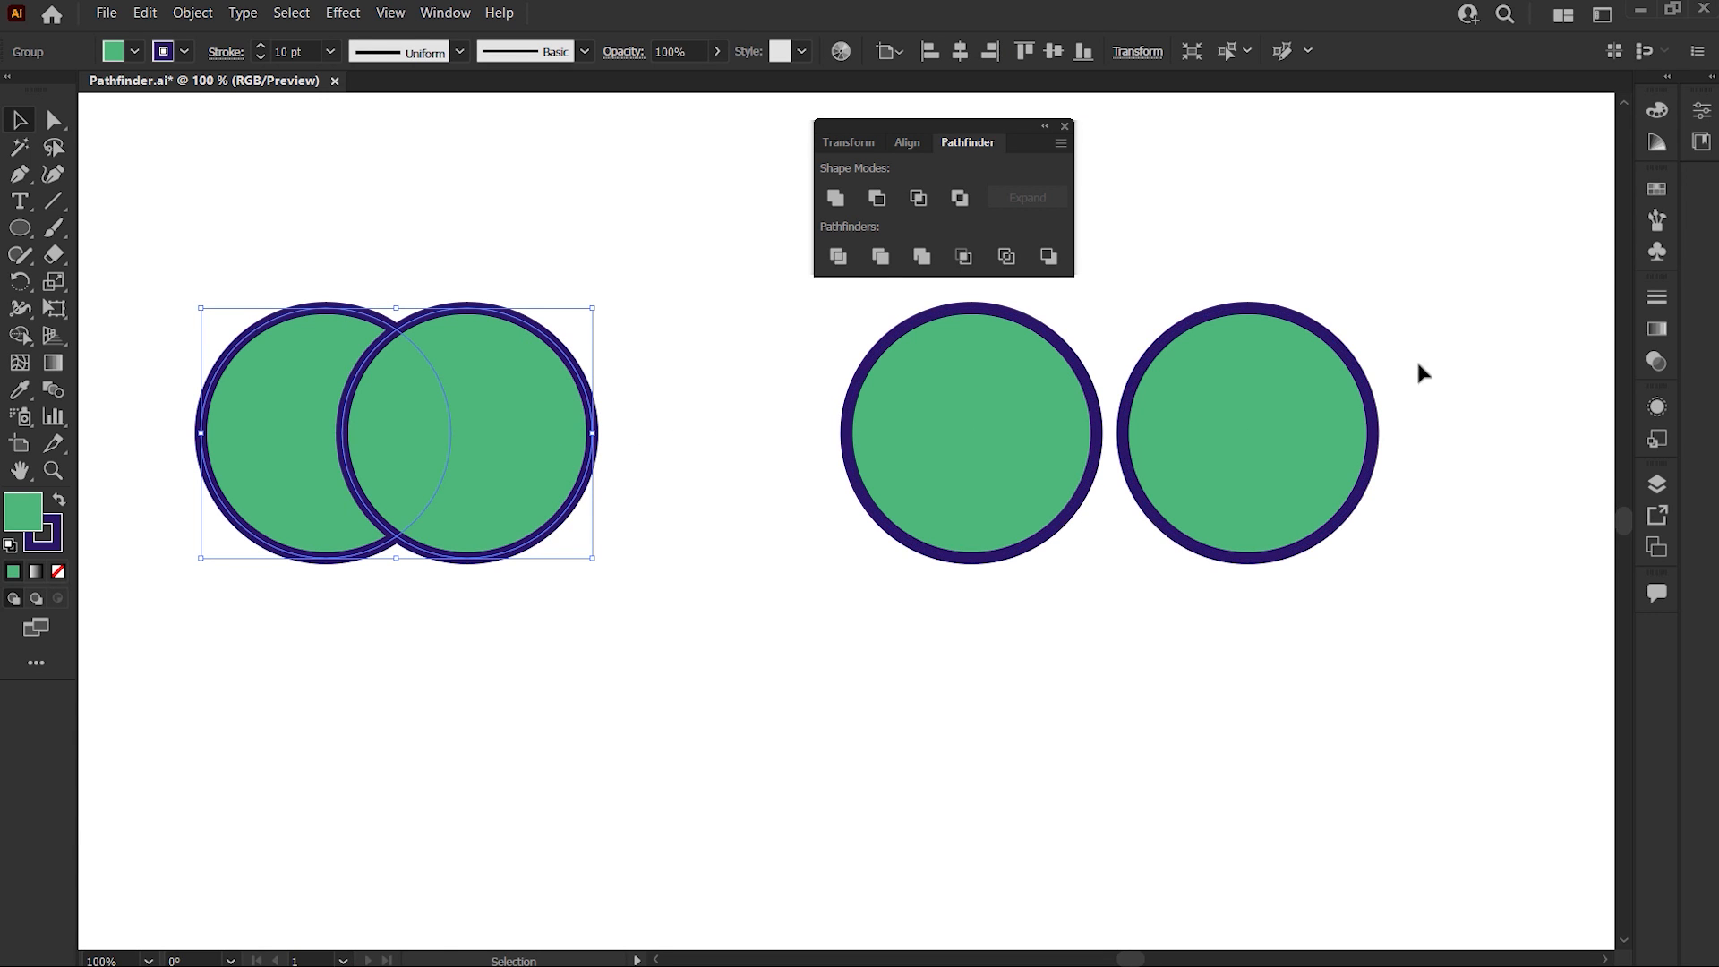
{"action": "left_click", "coordinate": [1656, 330]}
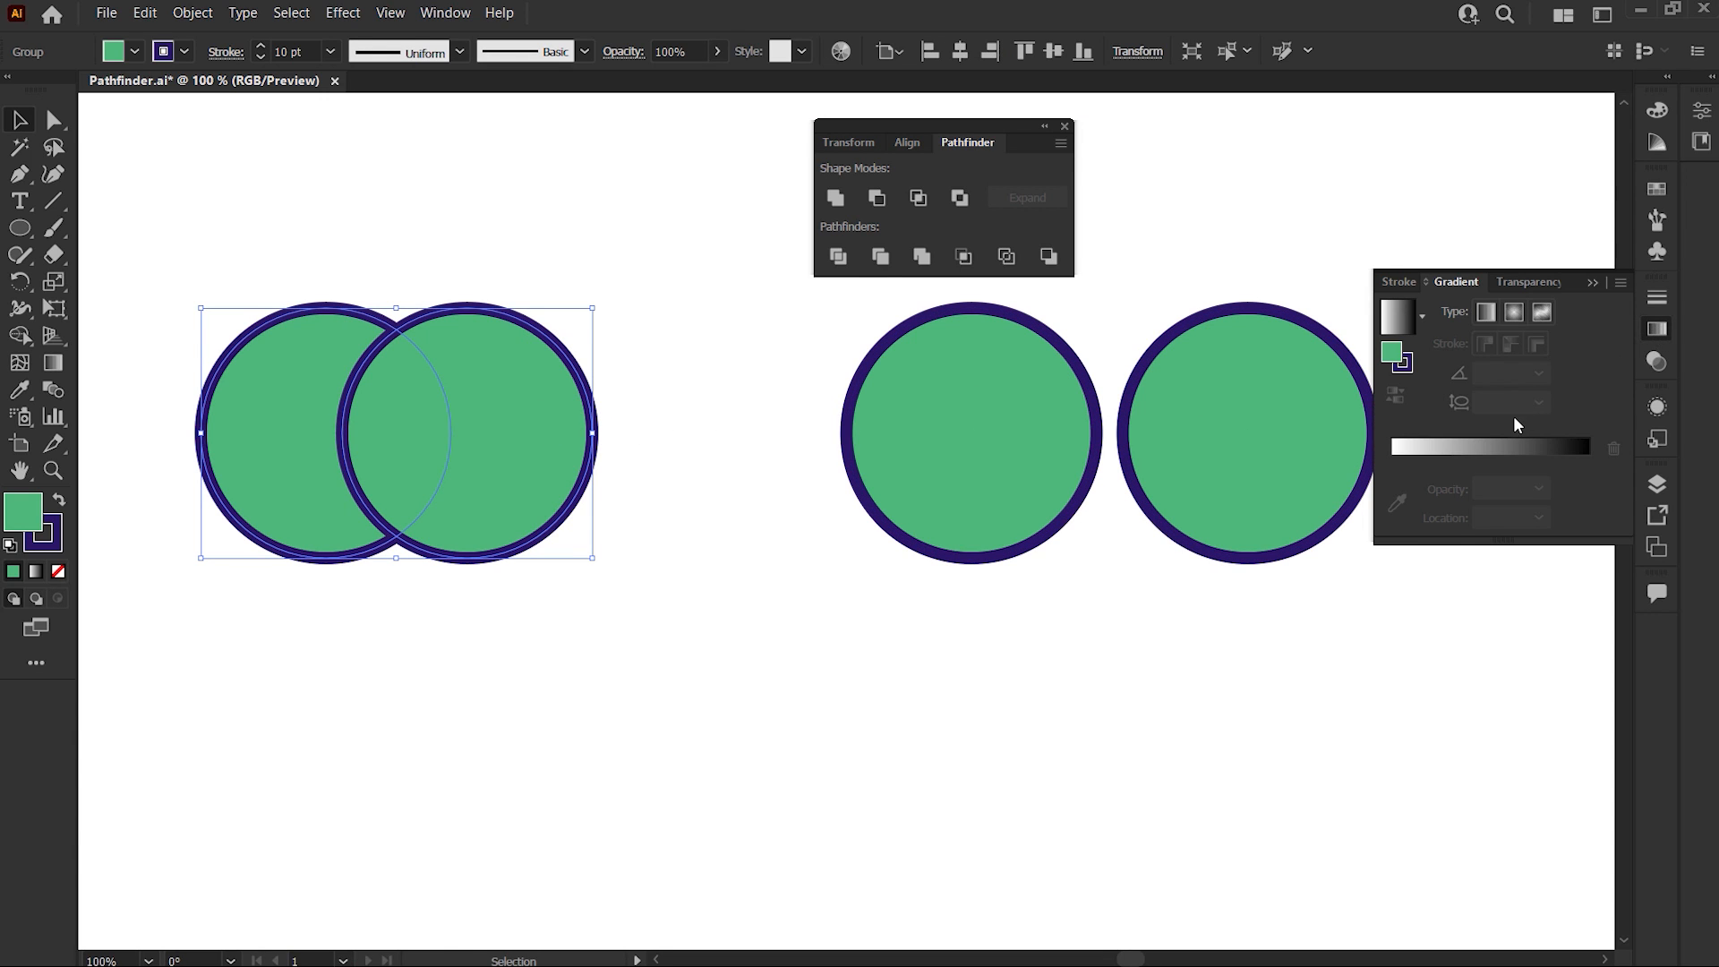
{"action": "left_click", "coordinate": [1499, 448]}
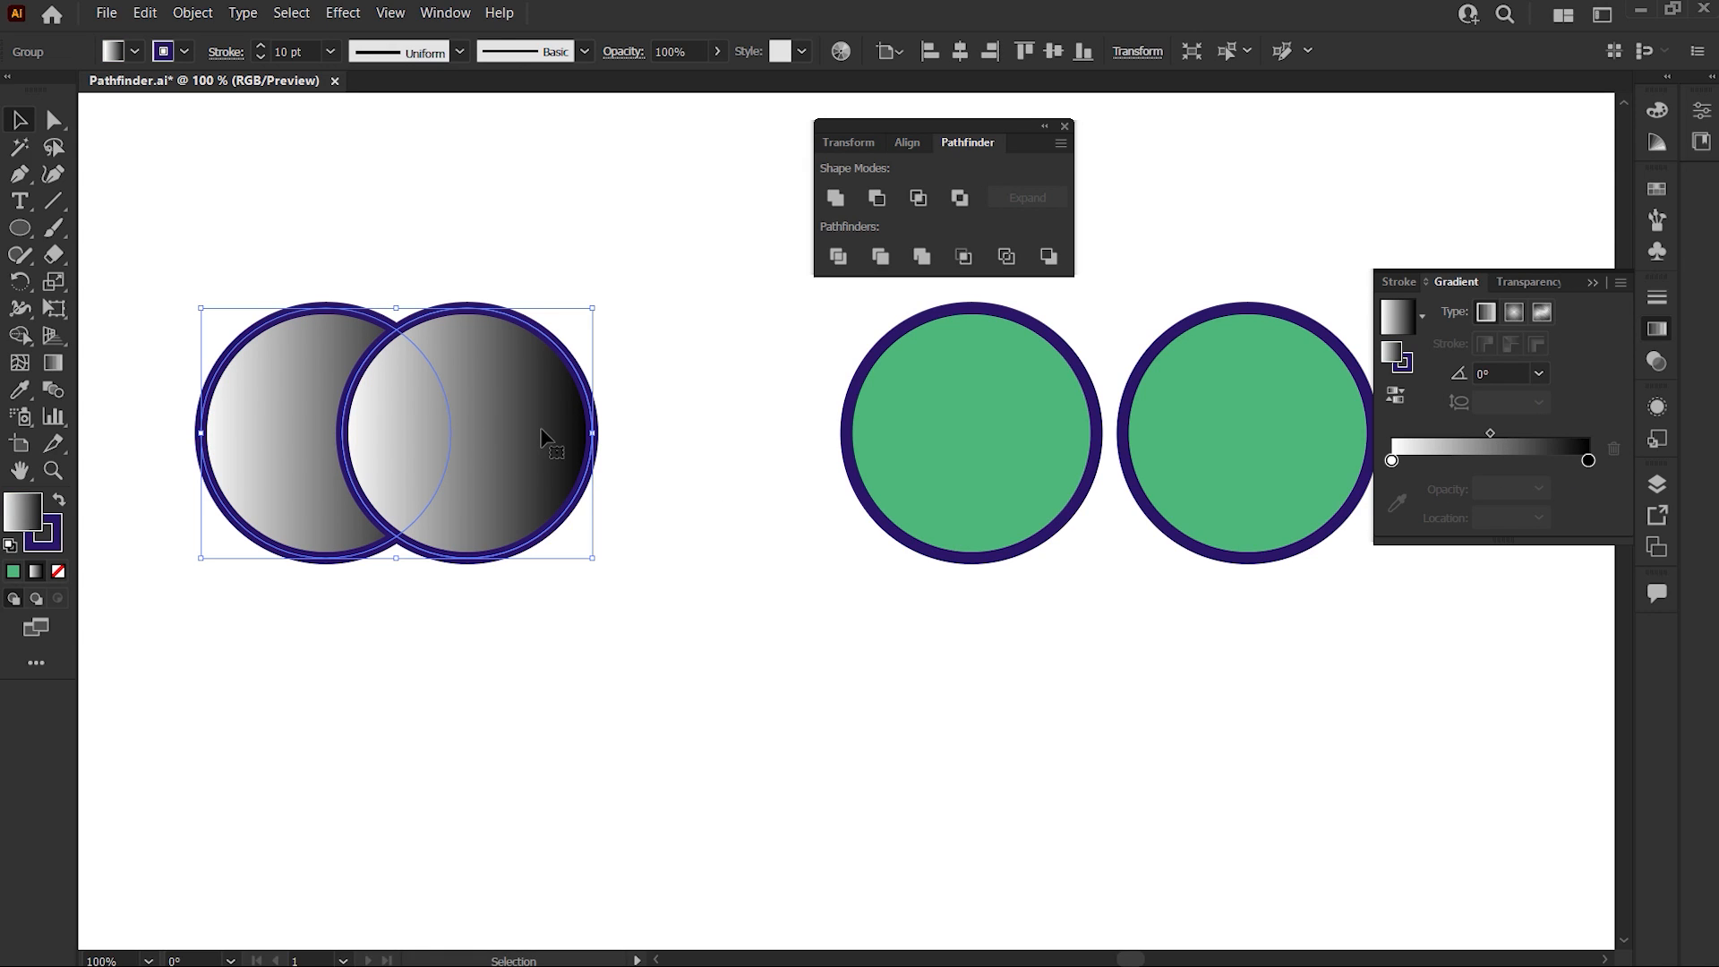
Step: Give the left group's outline the double-bulge variable width profile, set its stroke weight to 16 pt, and deselect it
{"action": "left_click", "coordinate": [403, 56]}
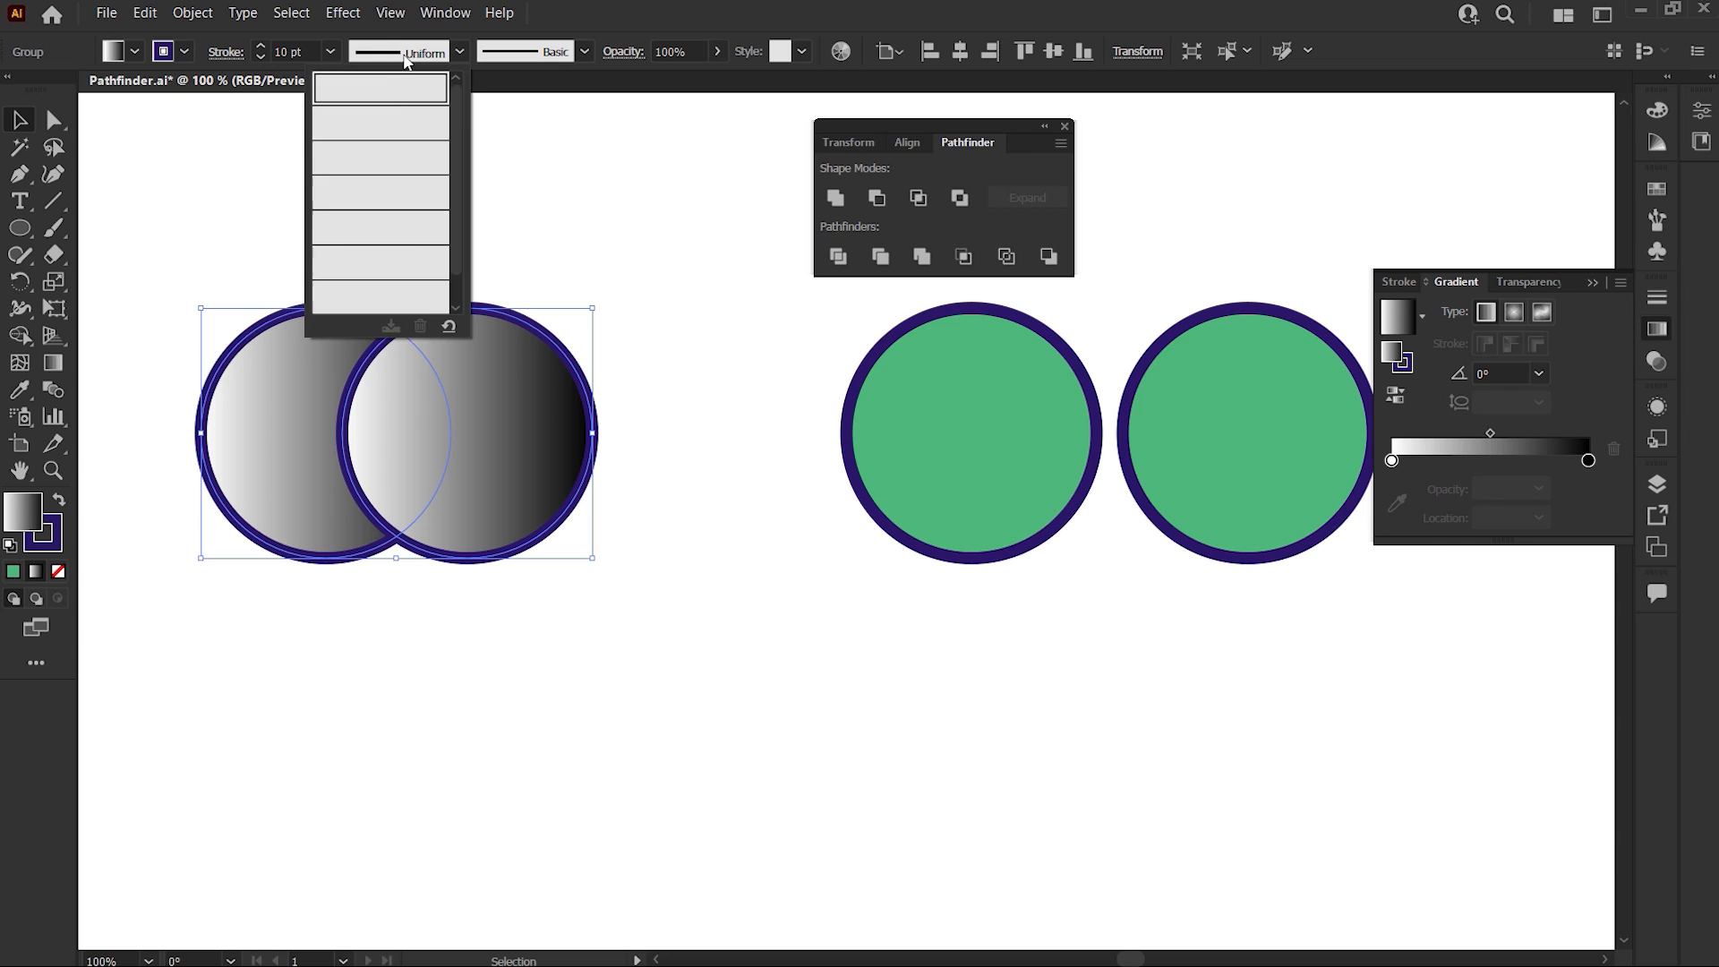
{"action": "left_click", "coordinate": [407, 153]}
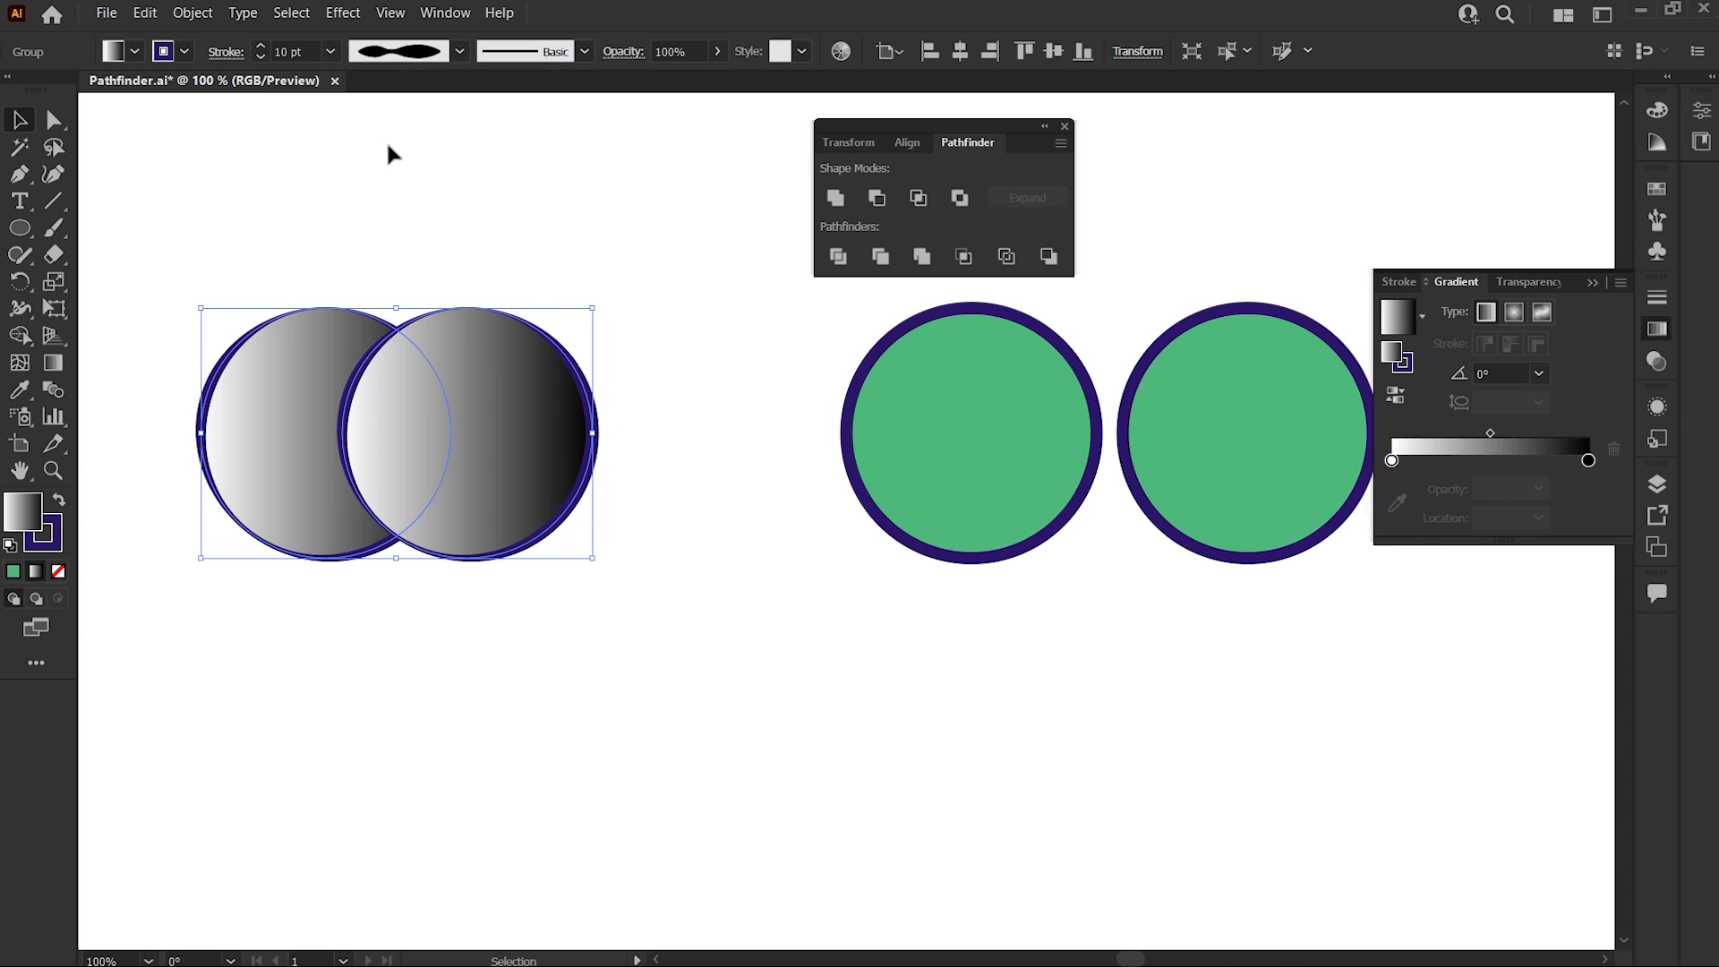
{"action": "left_click", "coordinate": [260, 46]}
{"action": "left_click", "coordinate": [261, 47]}
{"action": "left_click", "coordinate": [260, 47]}
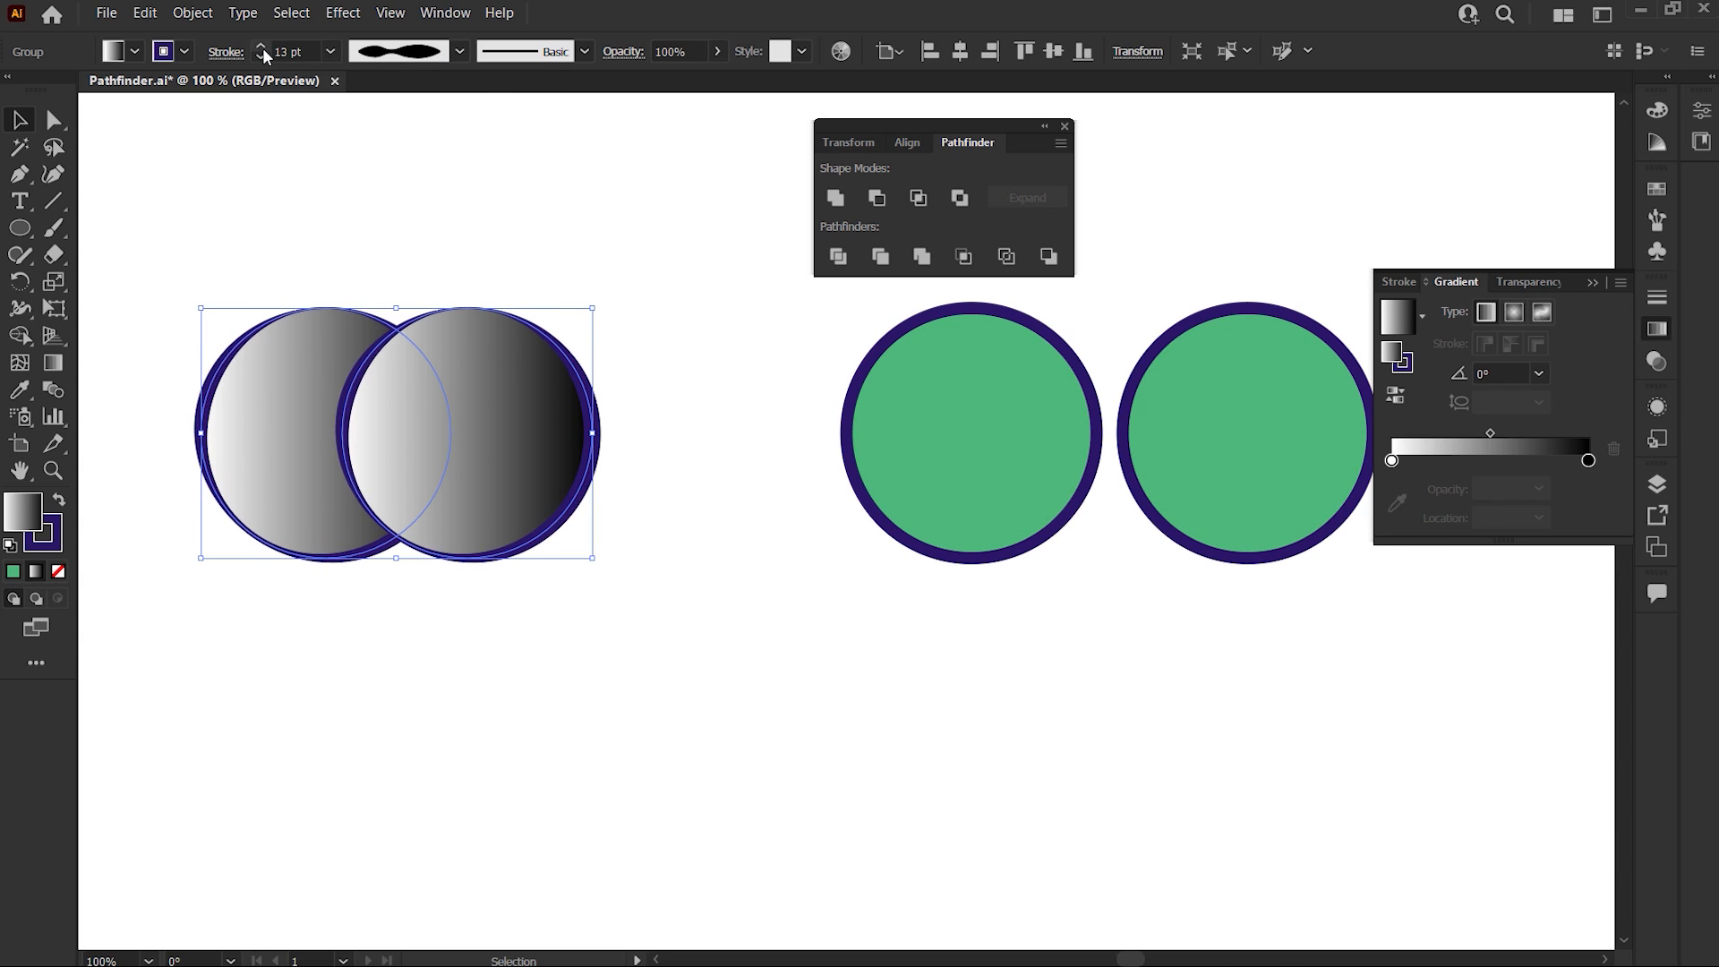
{"action": "left_click", "coordinate": [261, 47]}
{"action": "left_click", "coordinate": [260, 47]}
{"action": "left_click", "coordinate": [260, 47]}
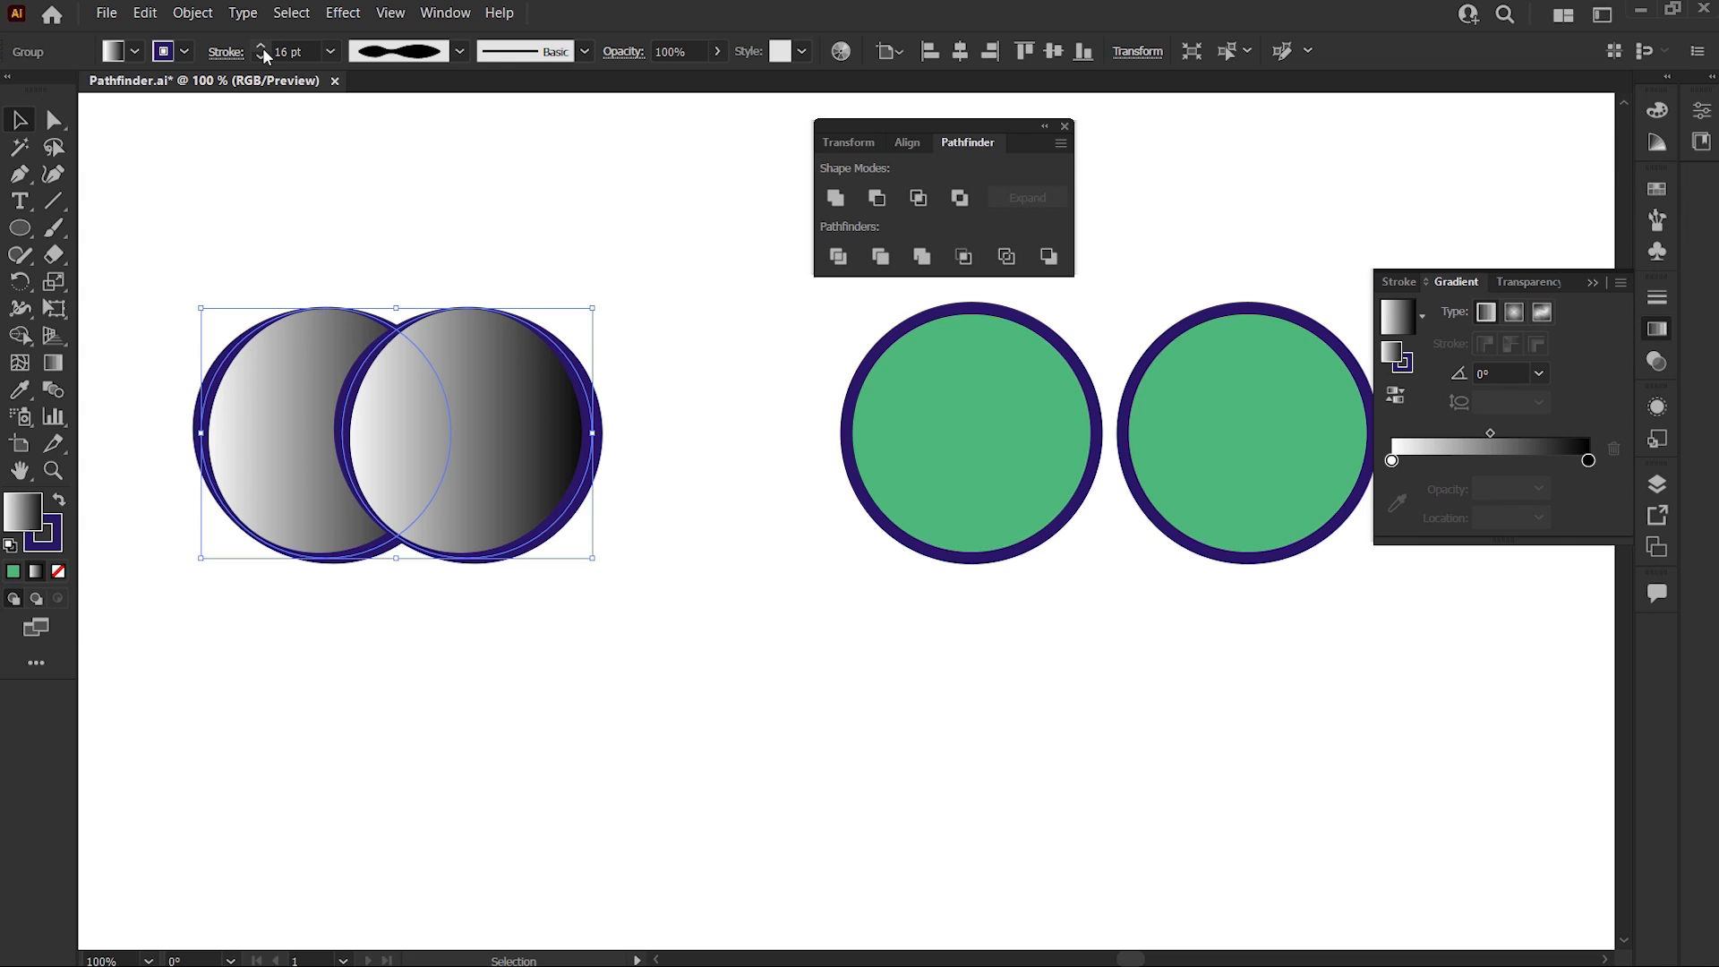
{"action": "left_click", "coordinate": [391, 208]}
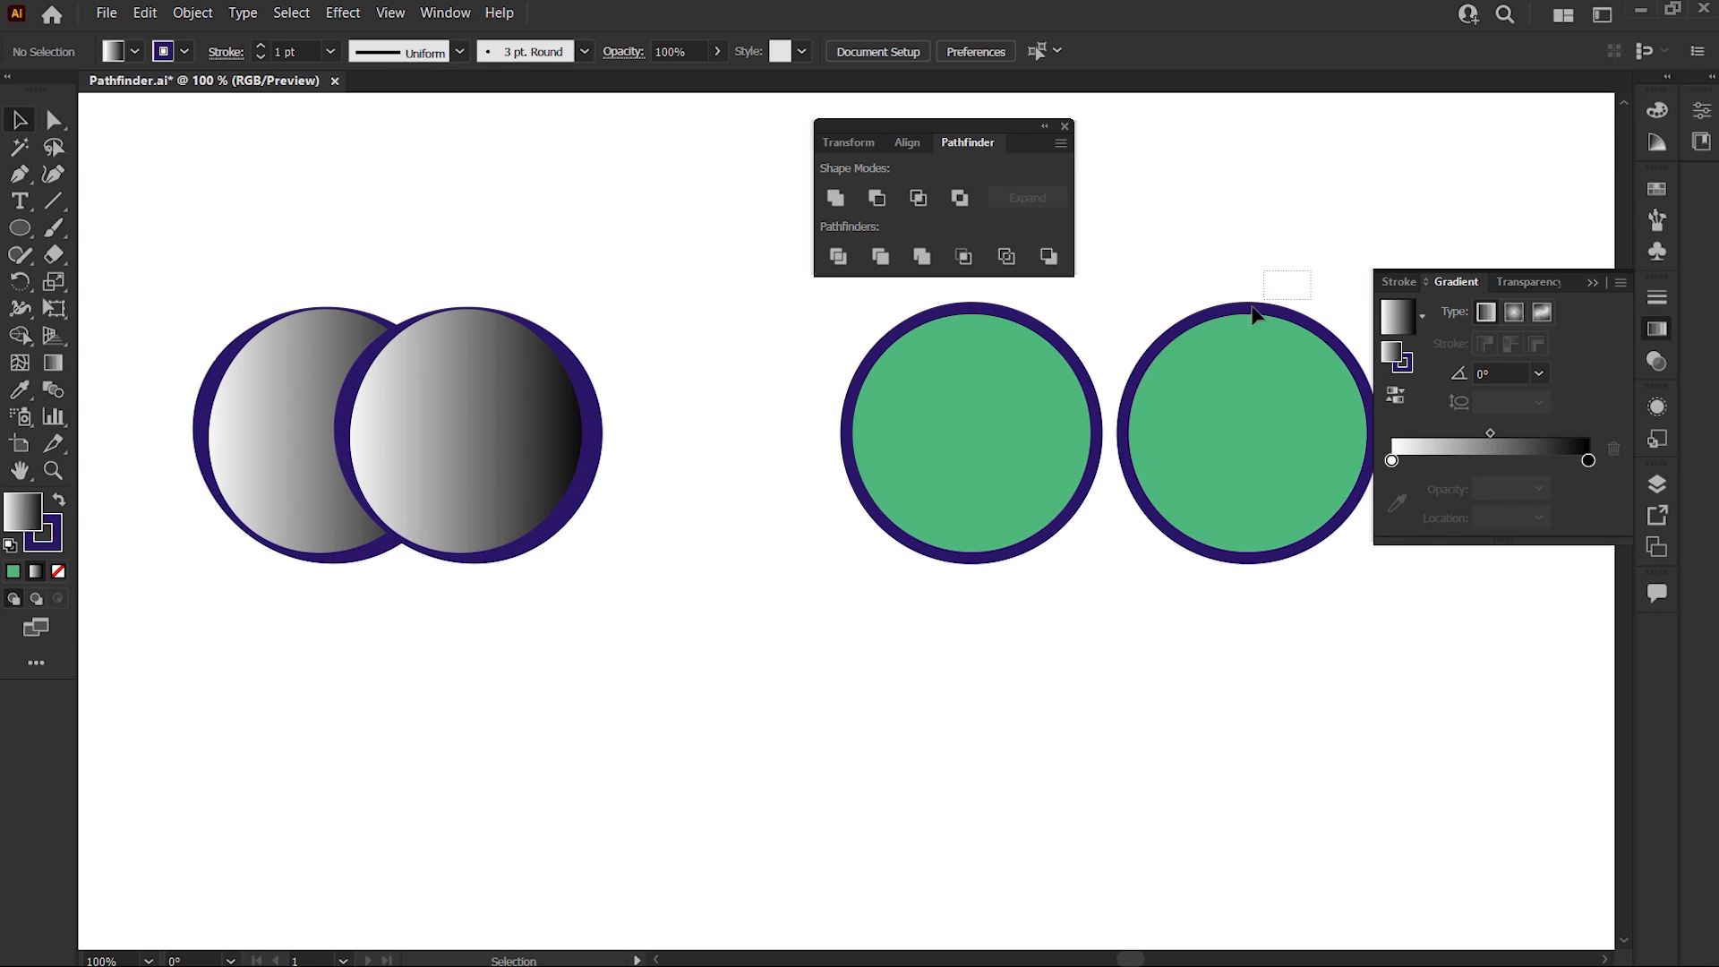
Step: Make a Unite compound shape from the right pair of circles and fill it with a white-to-black linear gradient
{"action": "left_click", "coordinate": [1013, 425]}
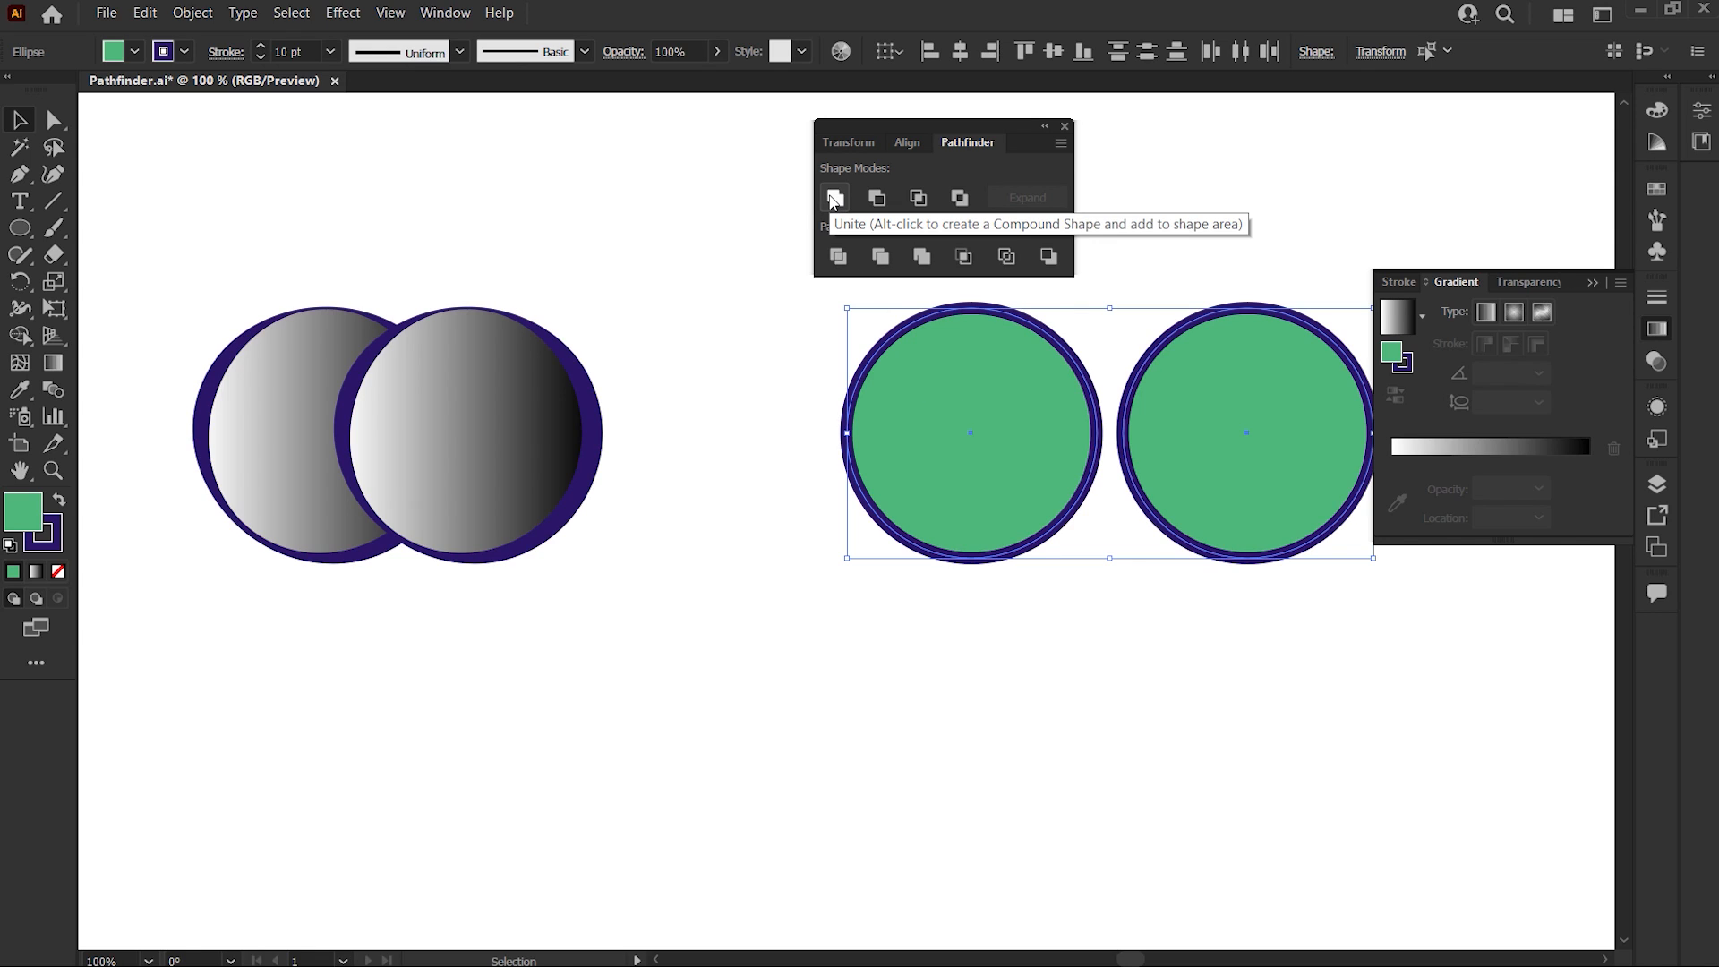
{"action": "left_click", "coordinate": [834, 198]}
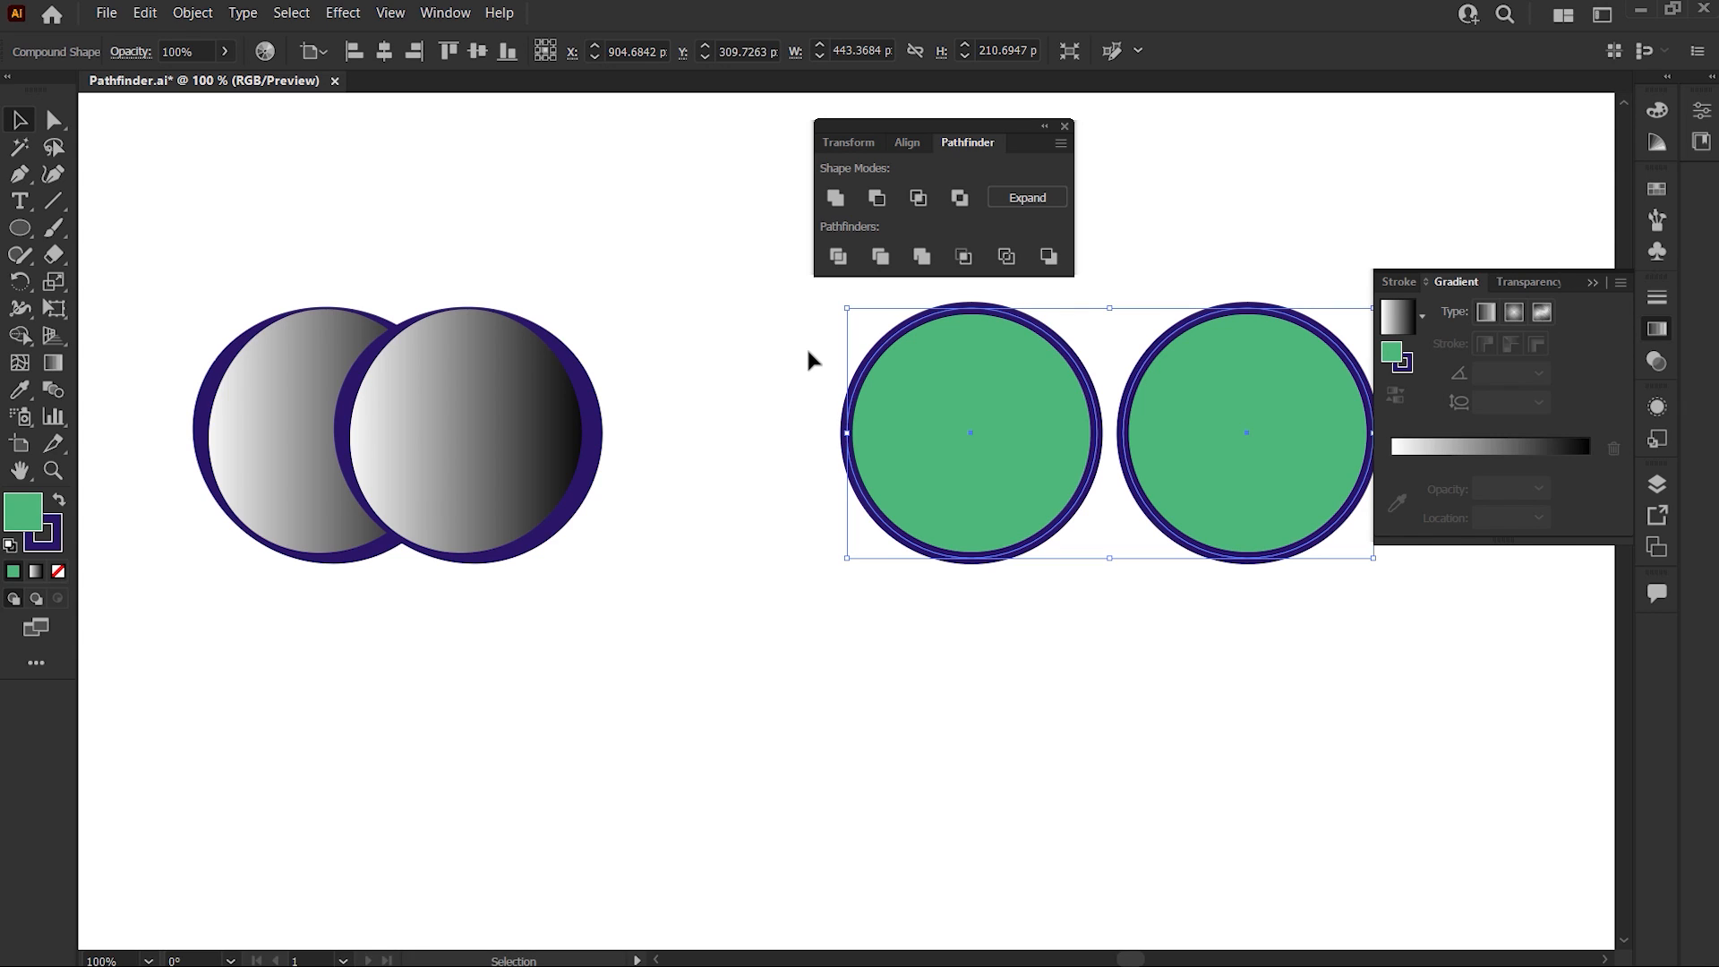
{"action": "left_click", "coordinate": [1443, 445]}
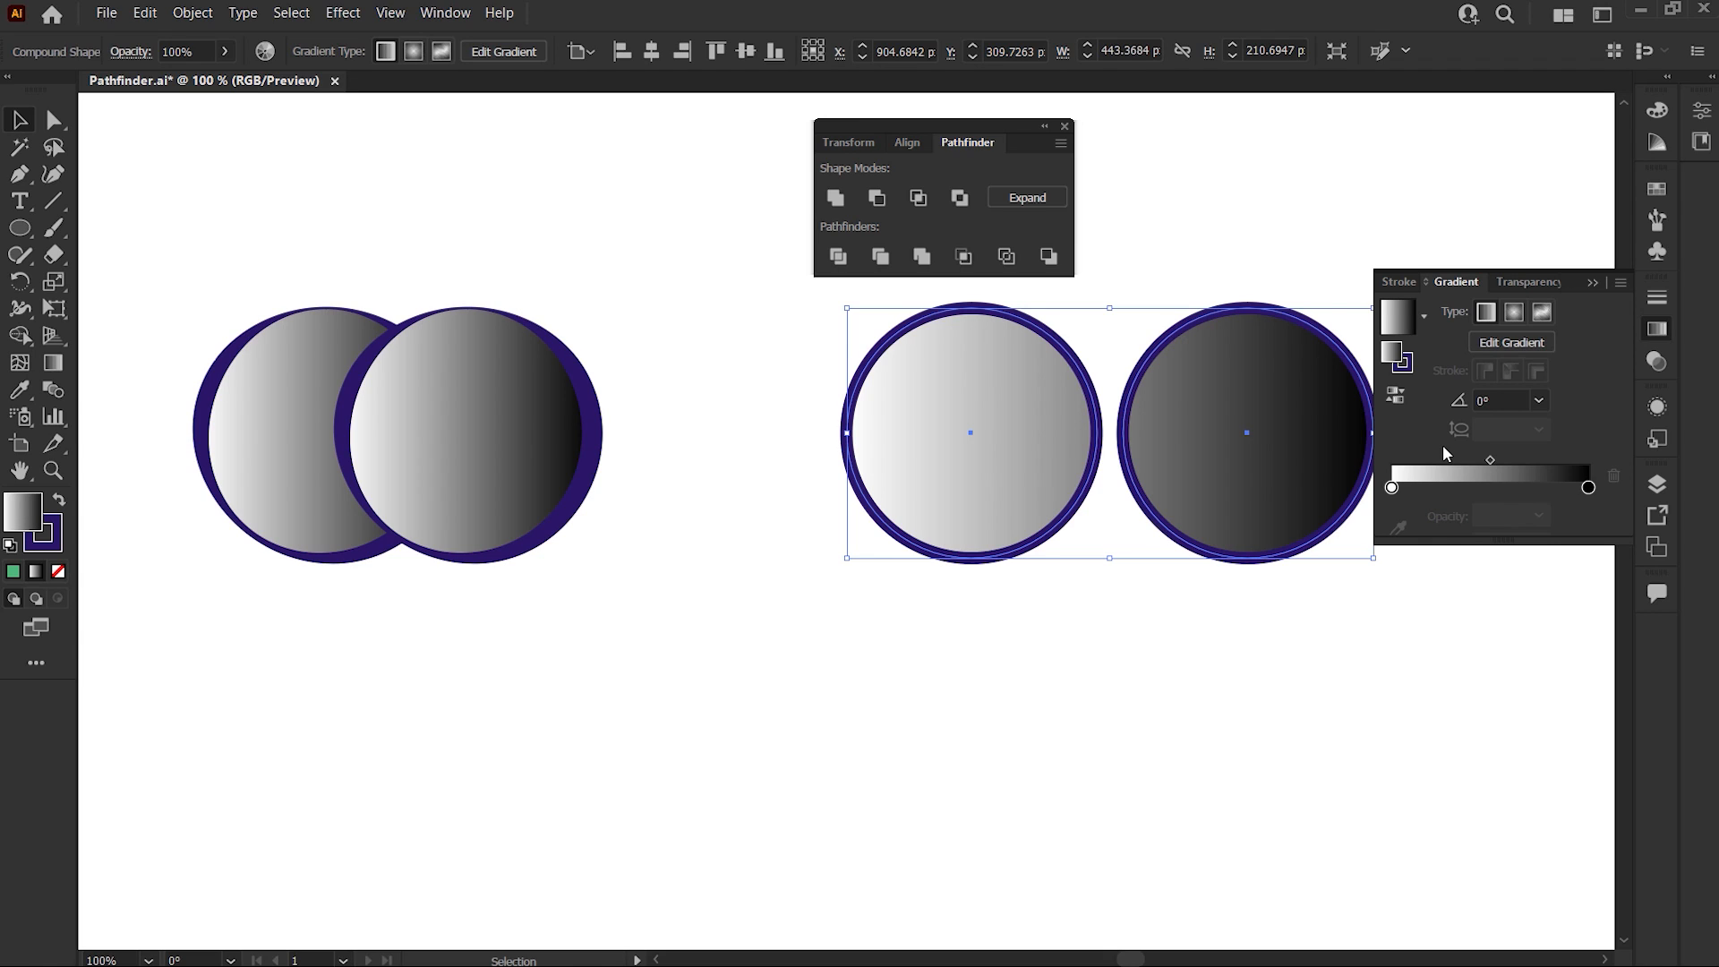
{"action": "left_click", "coordinate": [1591, 281]}
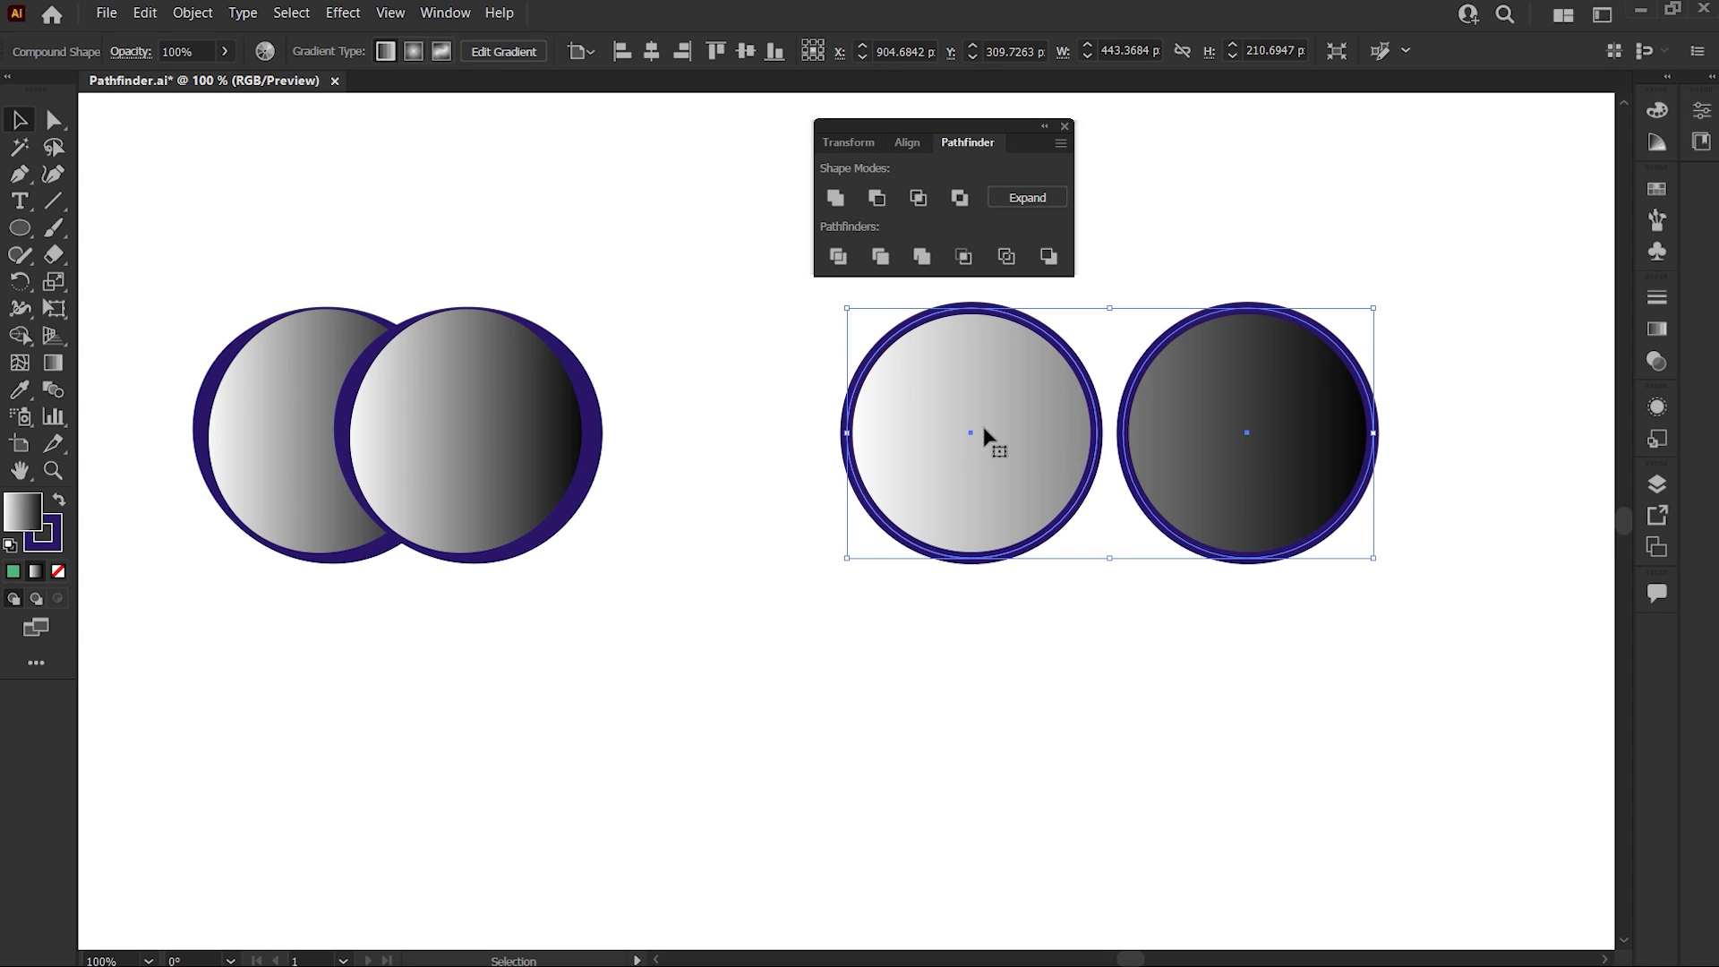
Step: Isolate the right compound shape, move its right circle leftward to overlap the other circle, and exit isolation mode
{"action": "right_click", "coordinate": [1182, 414]}
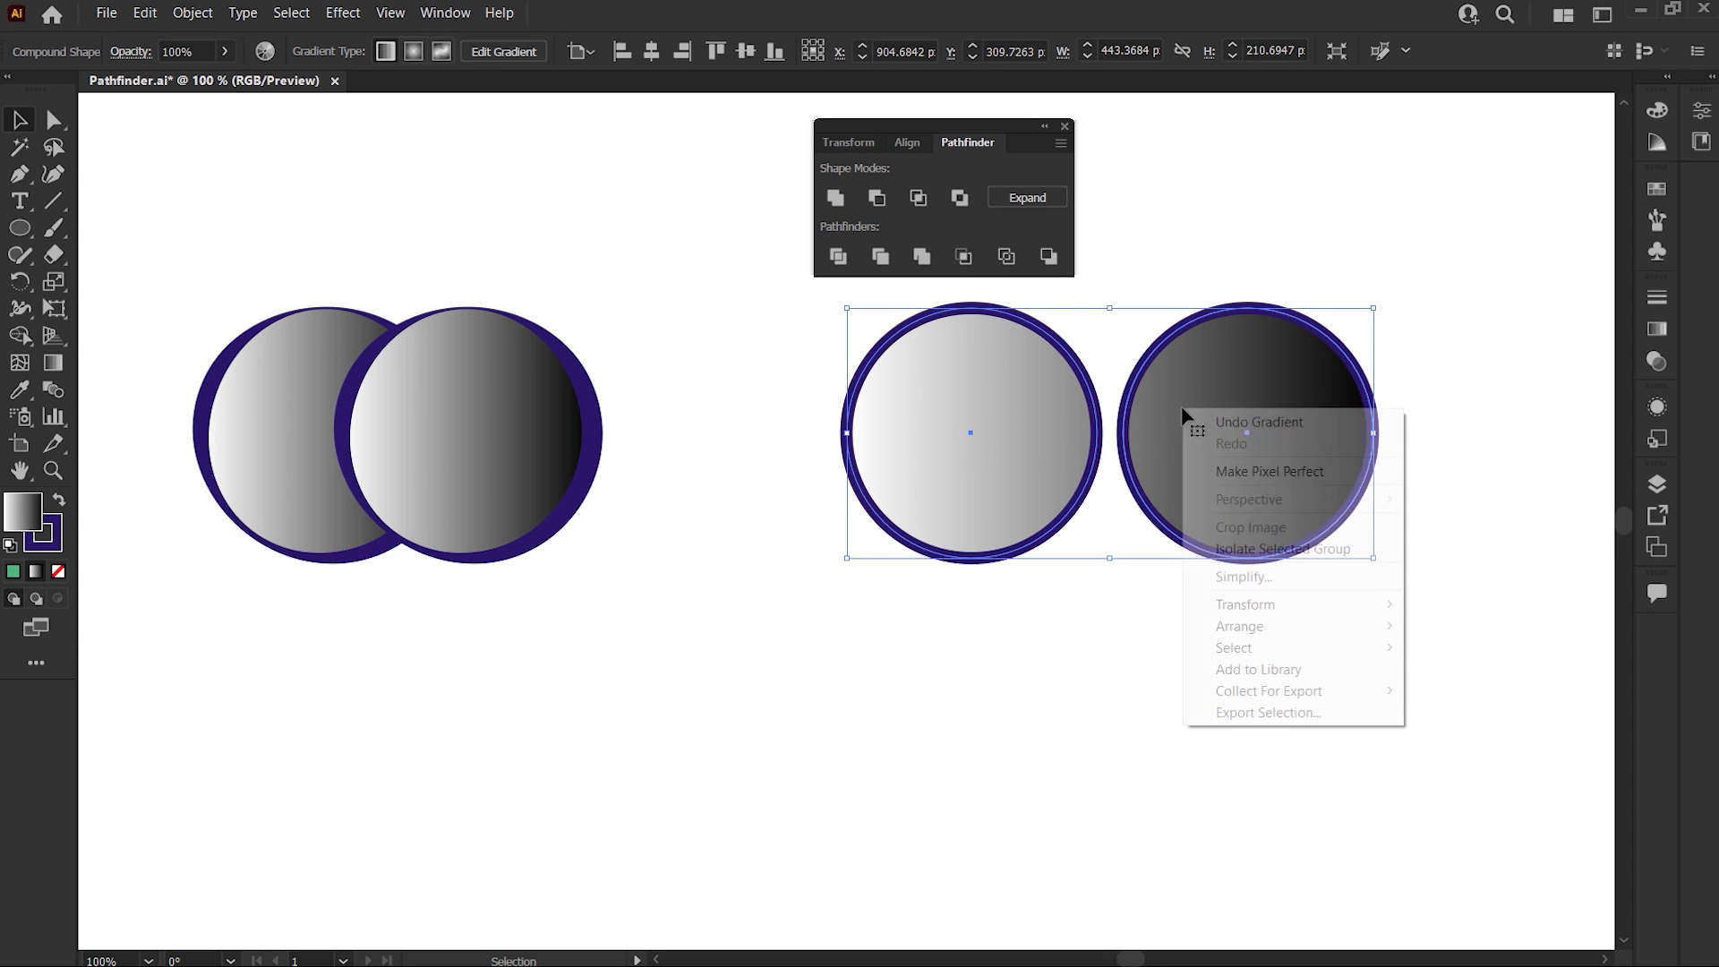
{"action": "left_click", "coordinate": [1212, 549]}
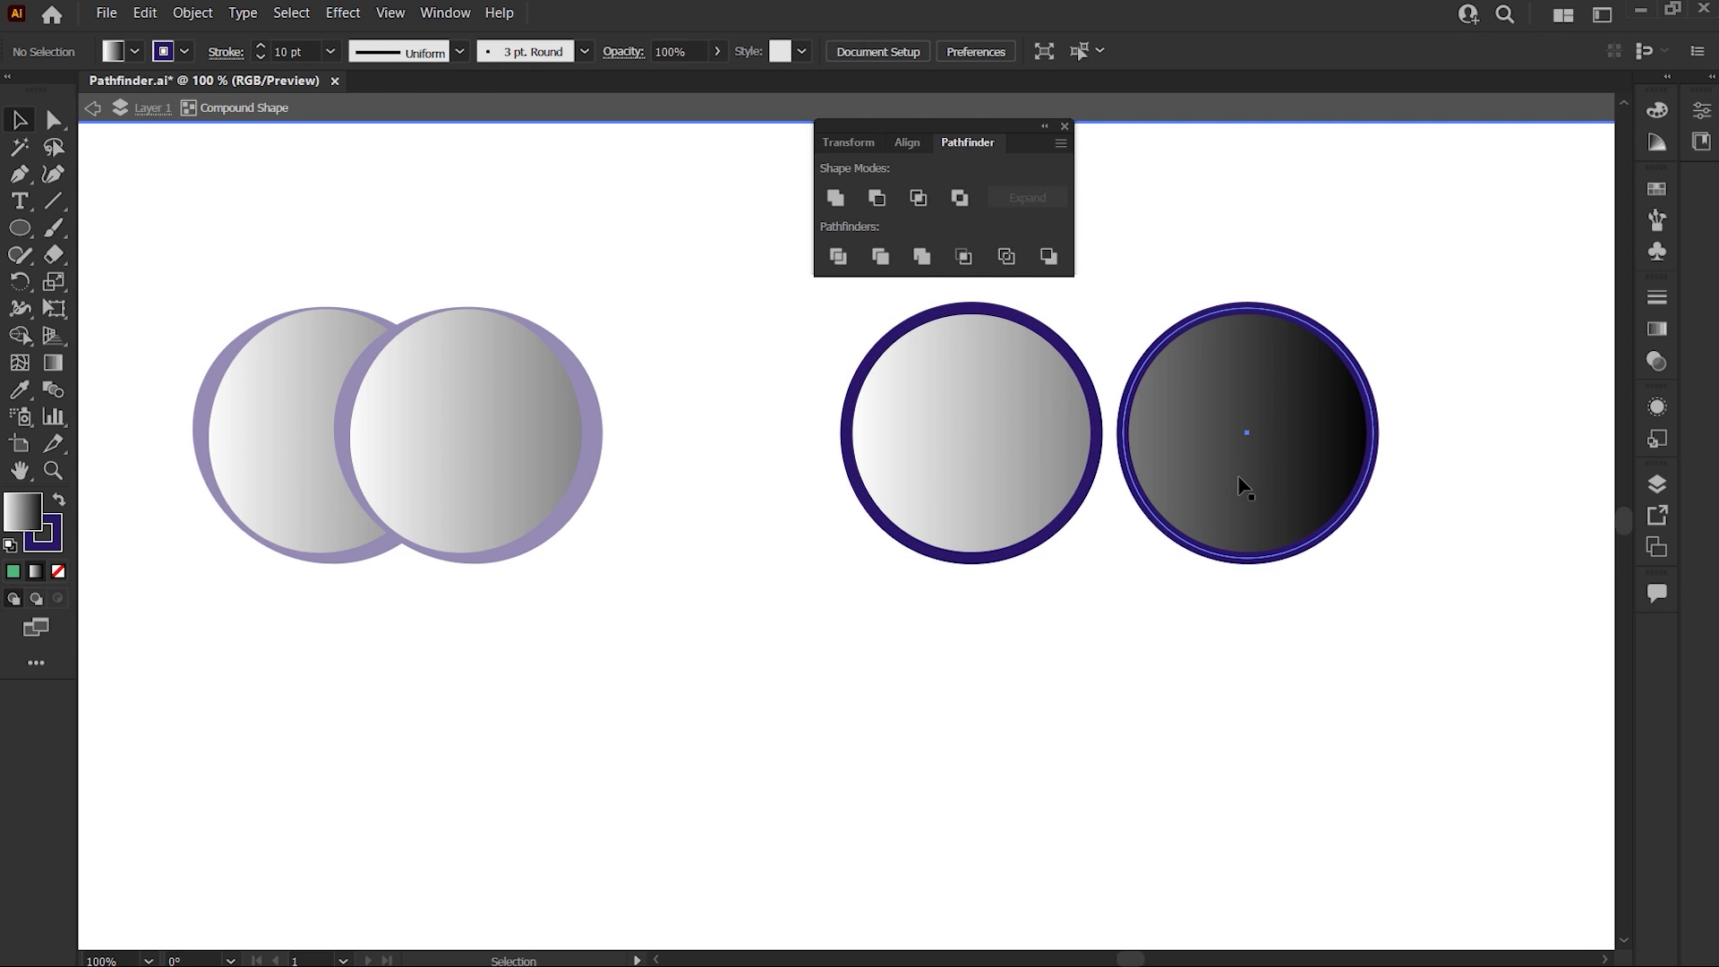
{"action": "left_click_drag", "start_coordinate": [1244, 484], "coordinate": [1081, 476]}
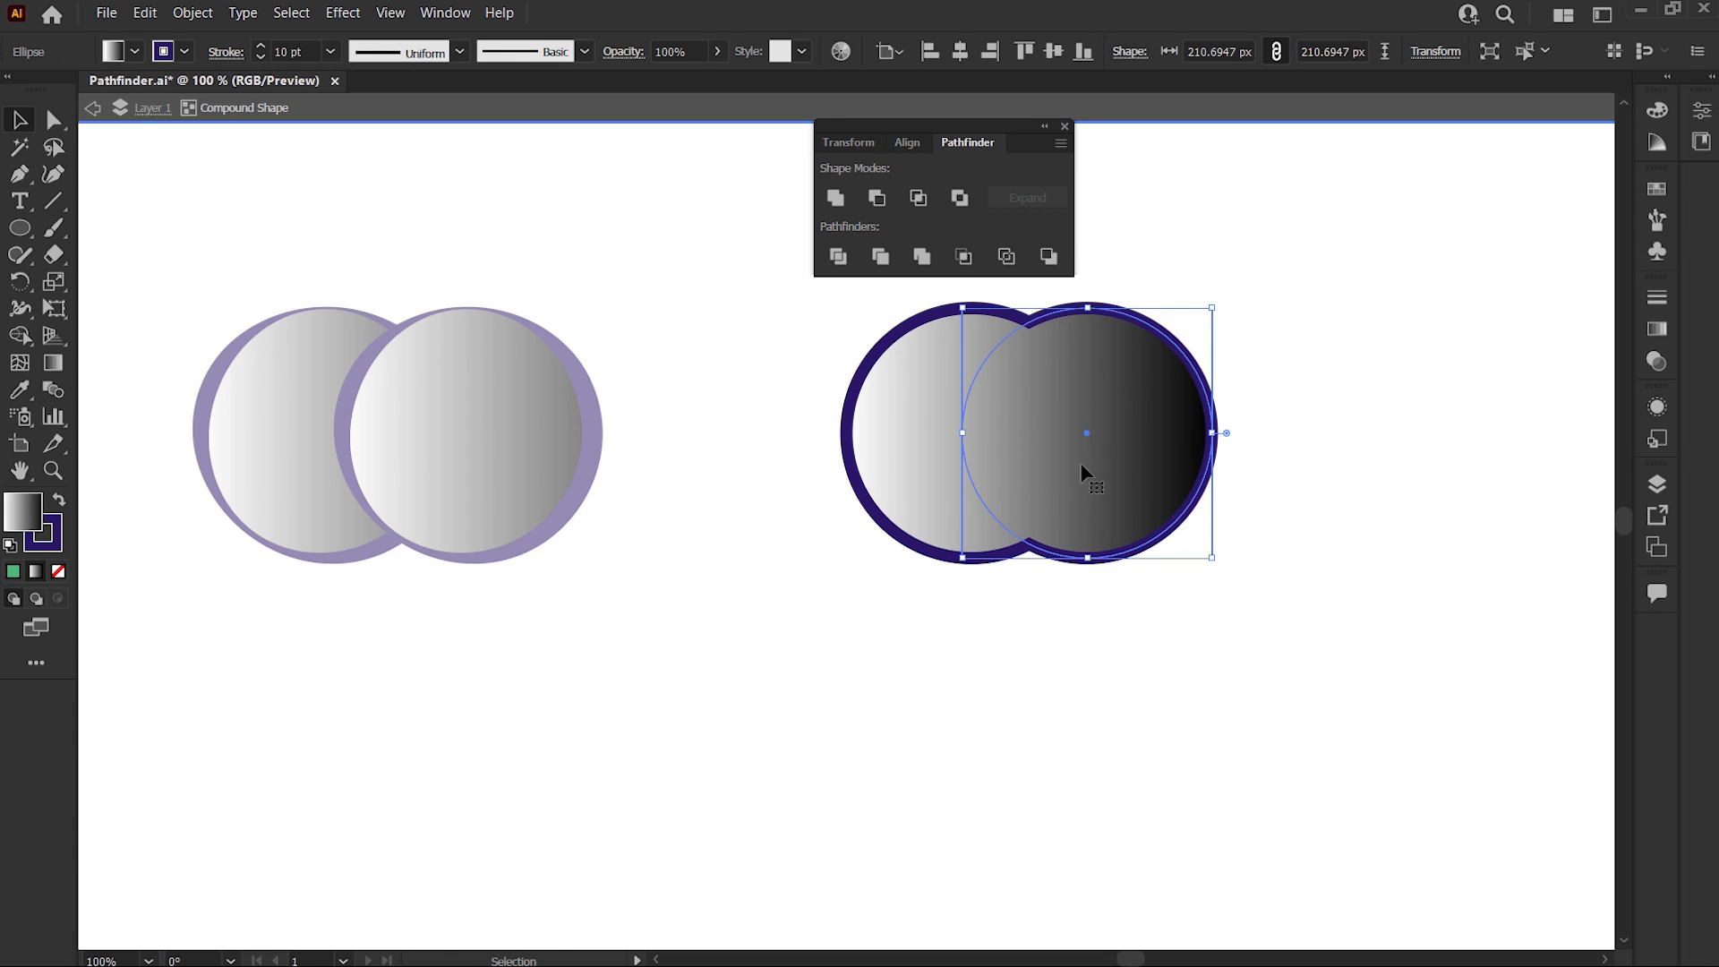
{"action": "right_click", "coordinate": [1121, 375]}
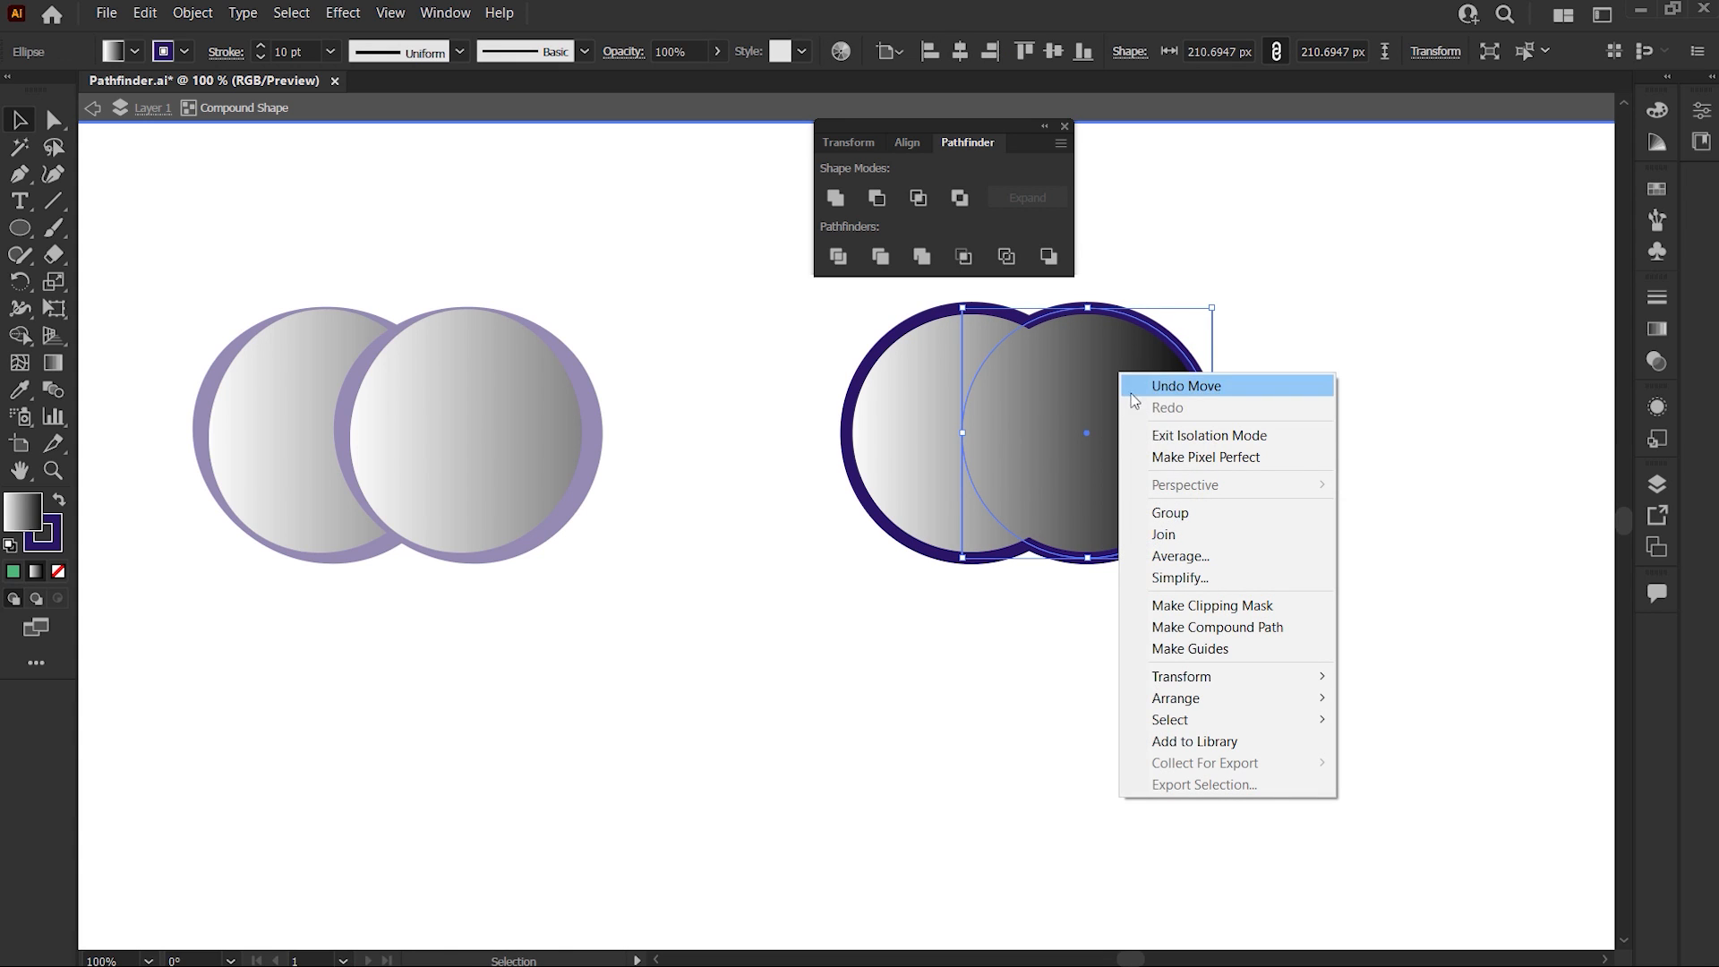
{"action": "left_click", "coordinate": [1135, 436]}
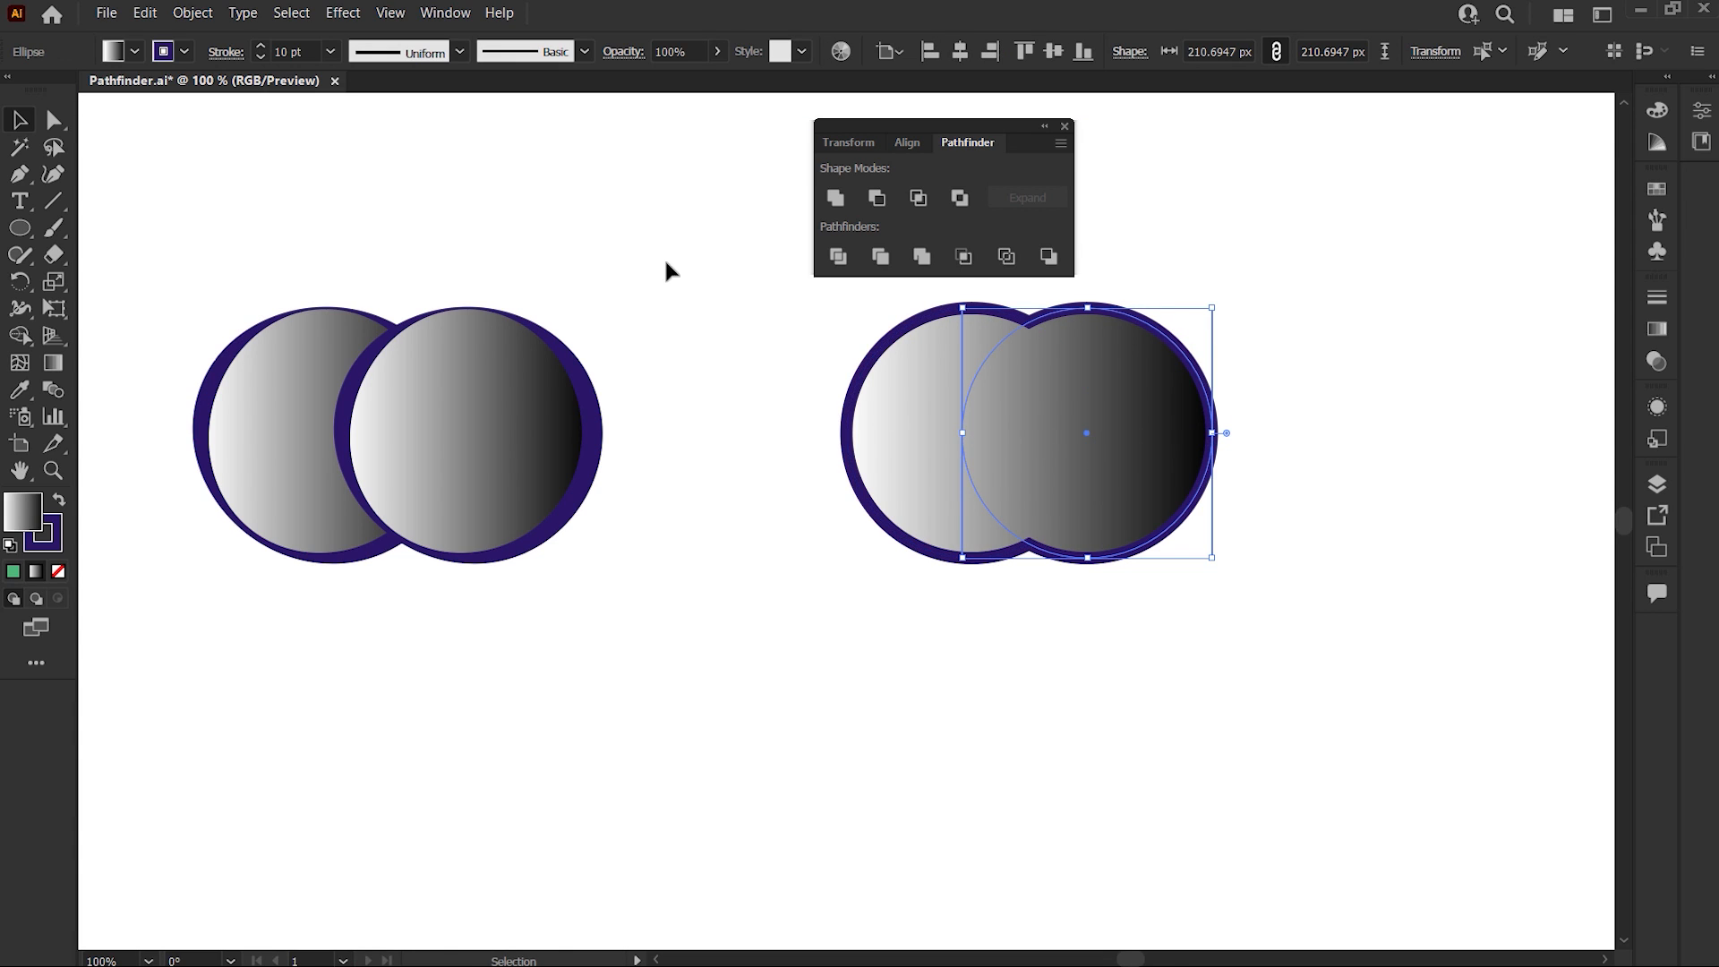
Step: Apply the double-bulge variable width profile to the compound shape's outline and set its stroke weight to 17 pt
{"action": "left_click", "coordinate": [408, 54]}
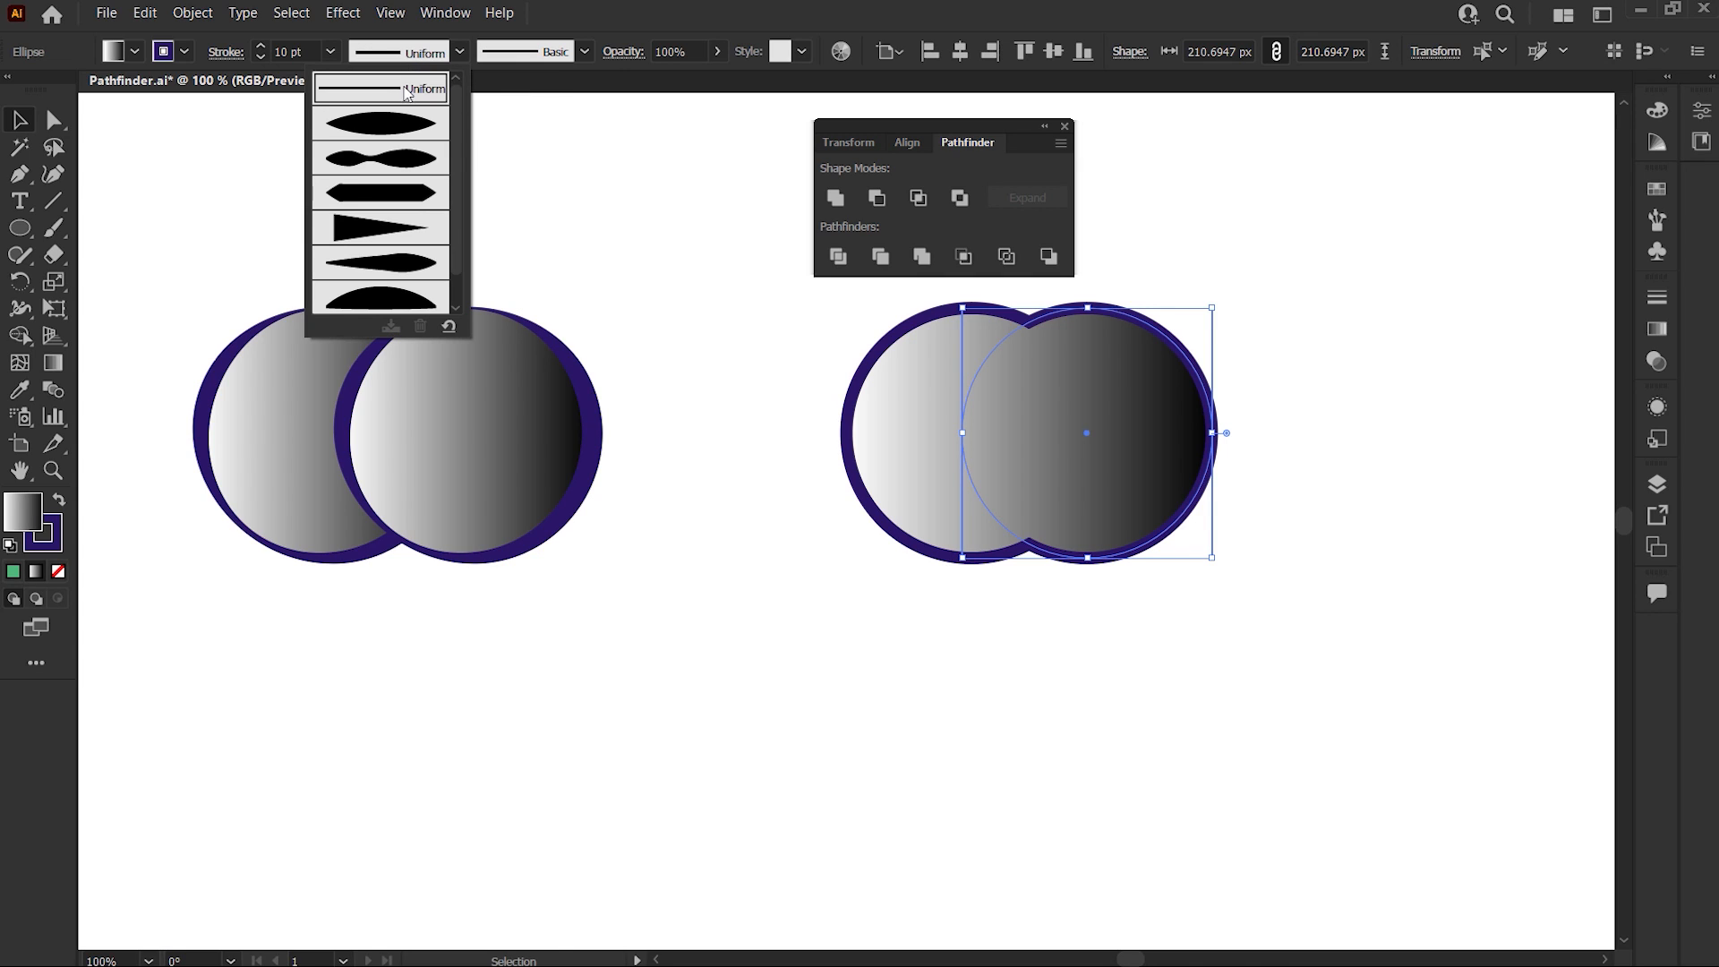
{"action": "left_click", "coordinate": [410, 163]}
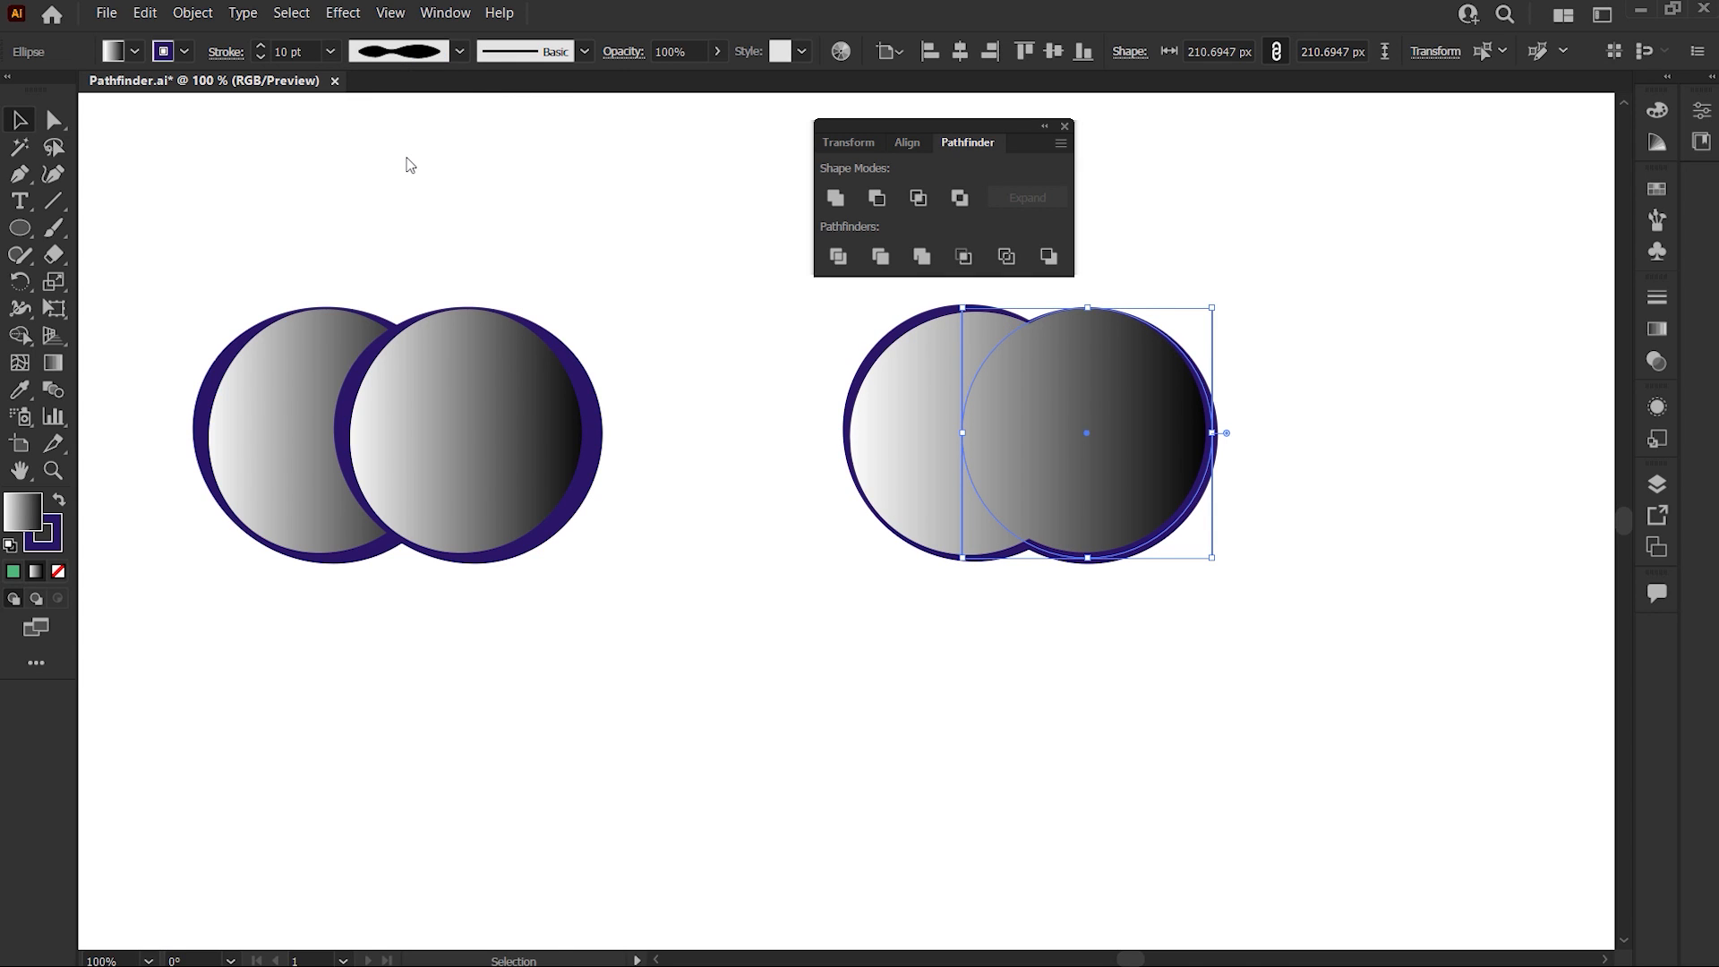
{"action": "left_click", "coordinate": [263, 48]}
{"action": "left_click", "coordinate": [263, 48]}
{"action": "left_click", "coordinate": [263, 48]}
{"action": "left_click", "coordinate": [263, 48]}
{"action": "left_click", "coordinate": [263, 48]}
{"action": "left_click", "coordinate": [263, 49]}
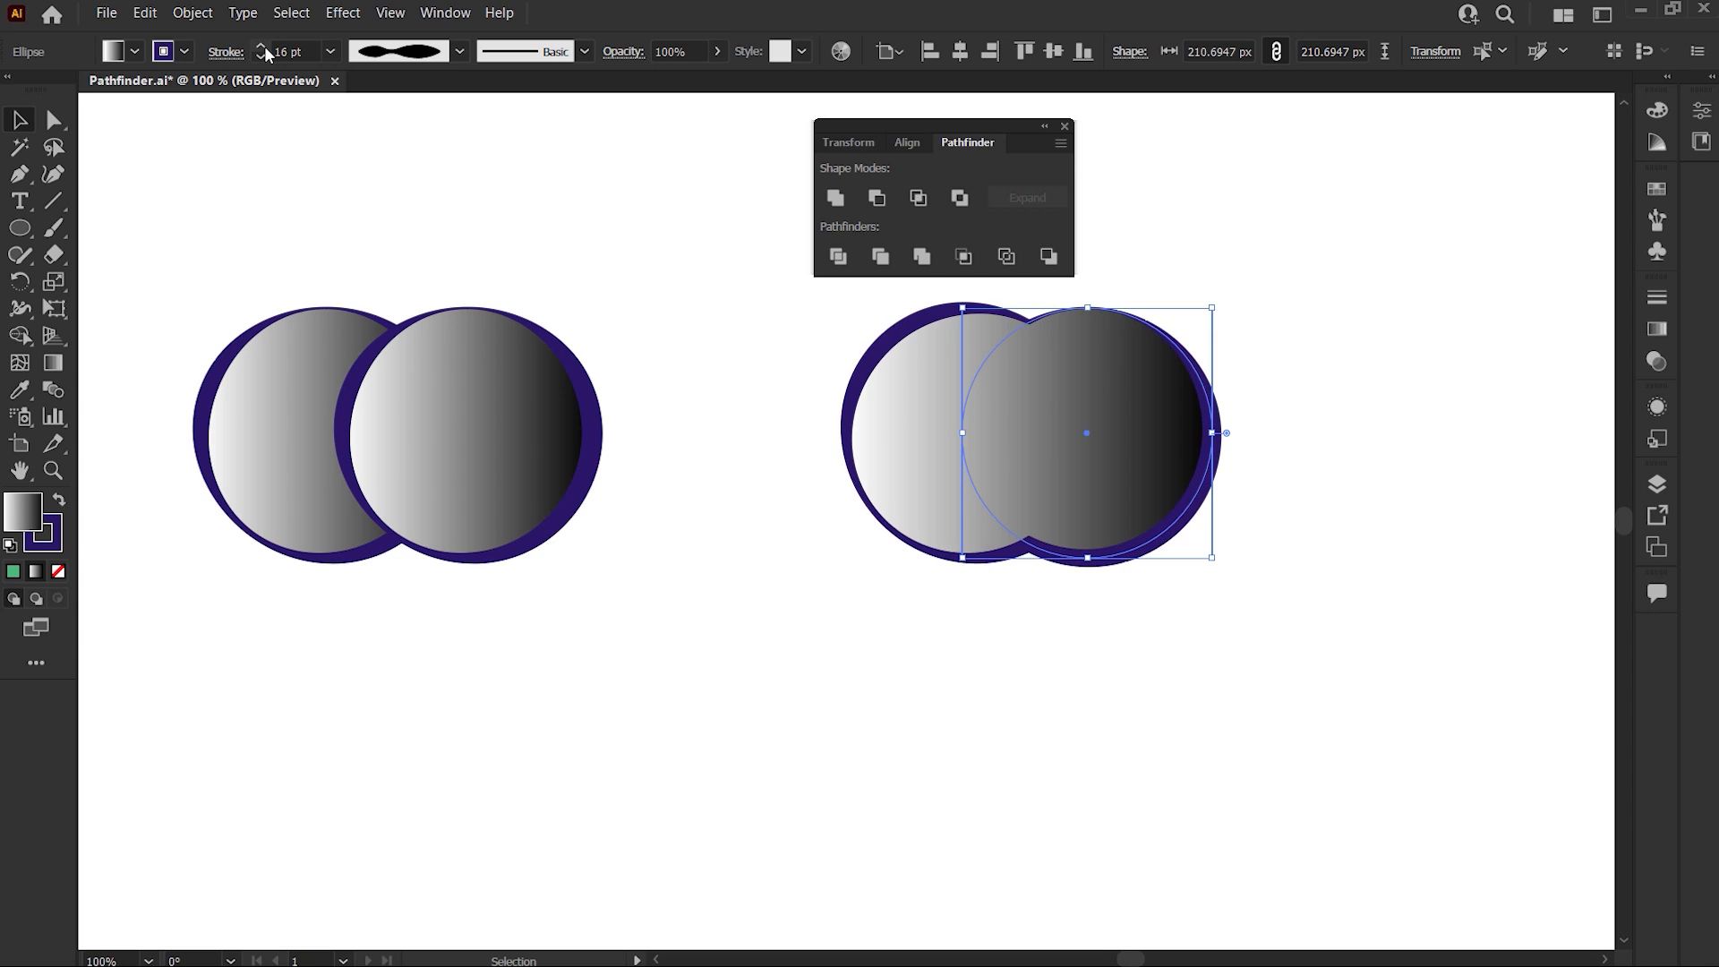
{"action": "left_click", "coordinate": [263, 48]}
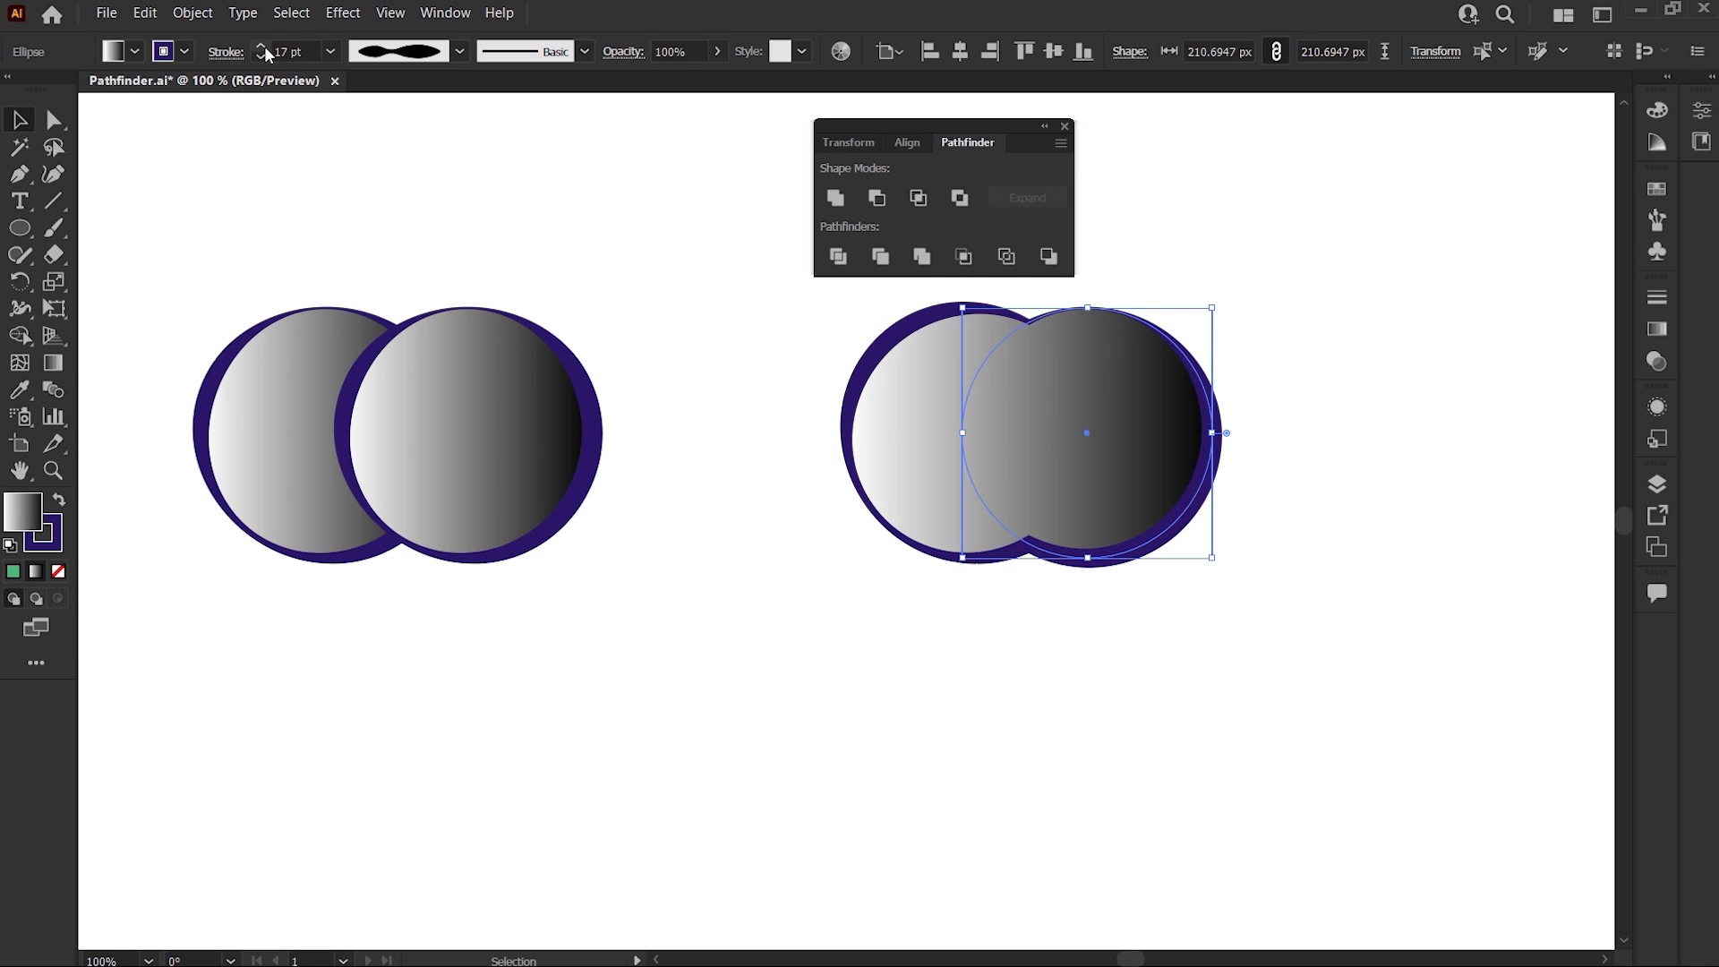
Step: Select both pairs of circles and delete them to clear the artboard
{"action": "left_click", "coordinate": [607, 271]}
{"action": "left_click_drag", "start_coordinate": [374, 245], "coordinate": [985, 496]}
{"action": "key", "text": "Delete"}
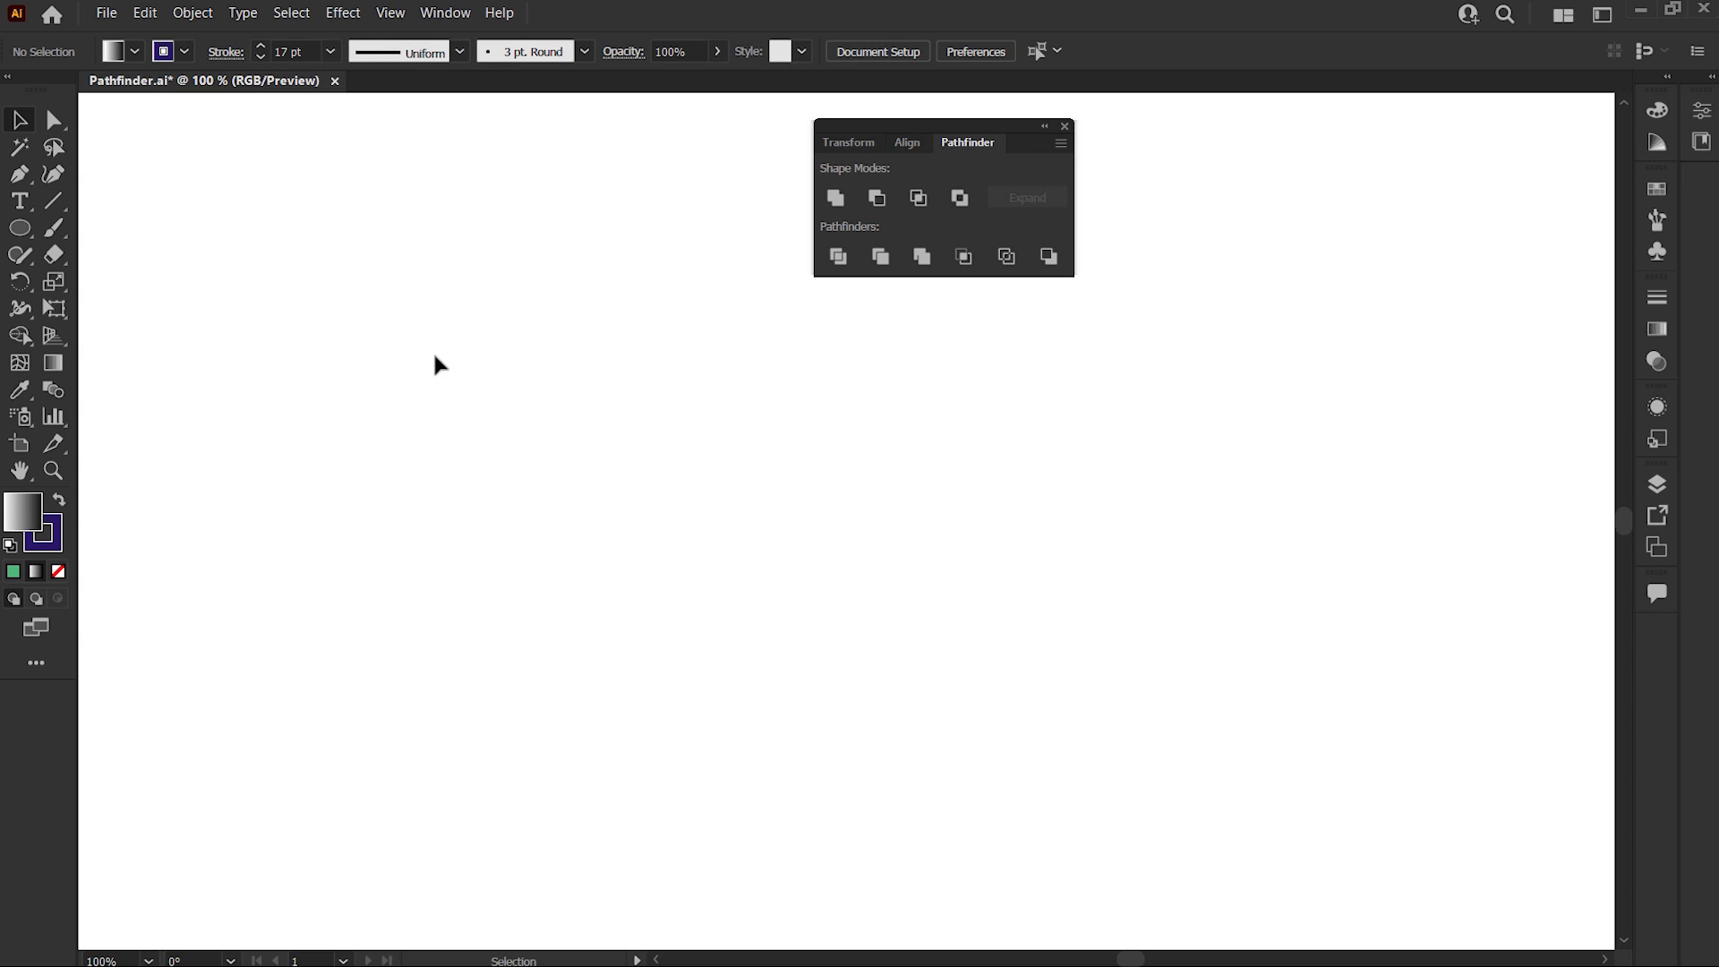
Step: Set the default fill to the green swatch and the stroke weight to 10 pt
{"action": "left_click", "coordinate": [134, 51]}
{"action": "left_click", "coordinate": [148, 114]}
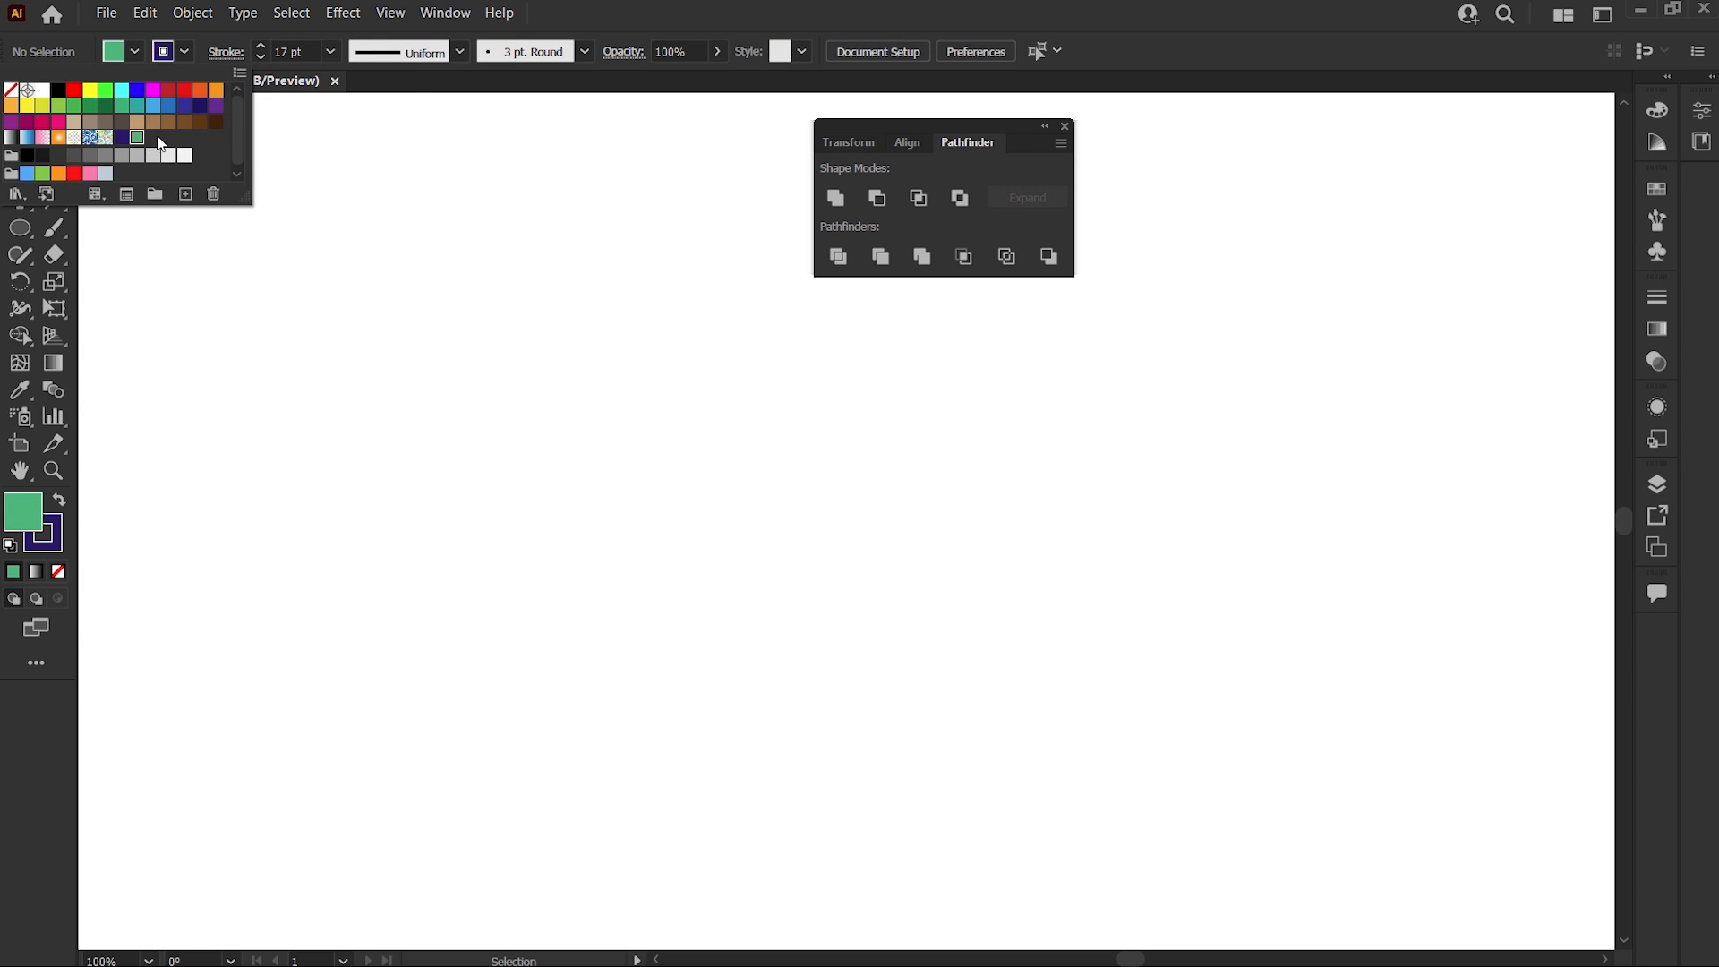
{"action": "left_click", "coordinate": [330, 51]}
{"action": "left_click", "coordinate": [387, 371]}
Step: Draw a tall rectangle about 290 by 524 px and place a small rectangle inside its upper-left corner
{"action": "right_click", "coordinate": [20, 228]}
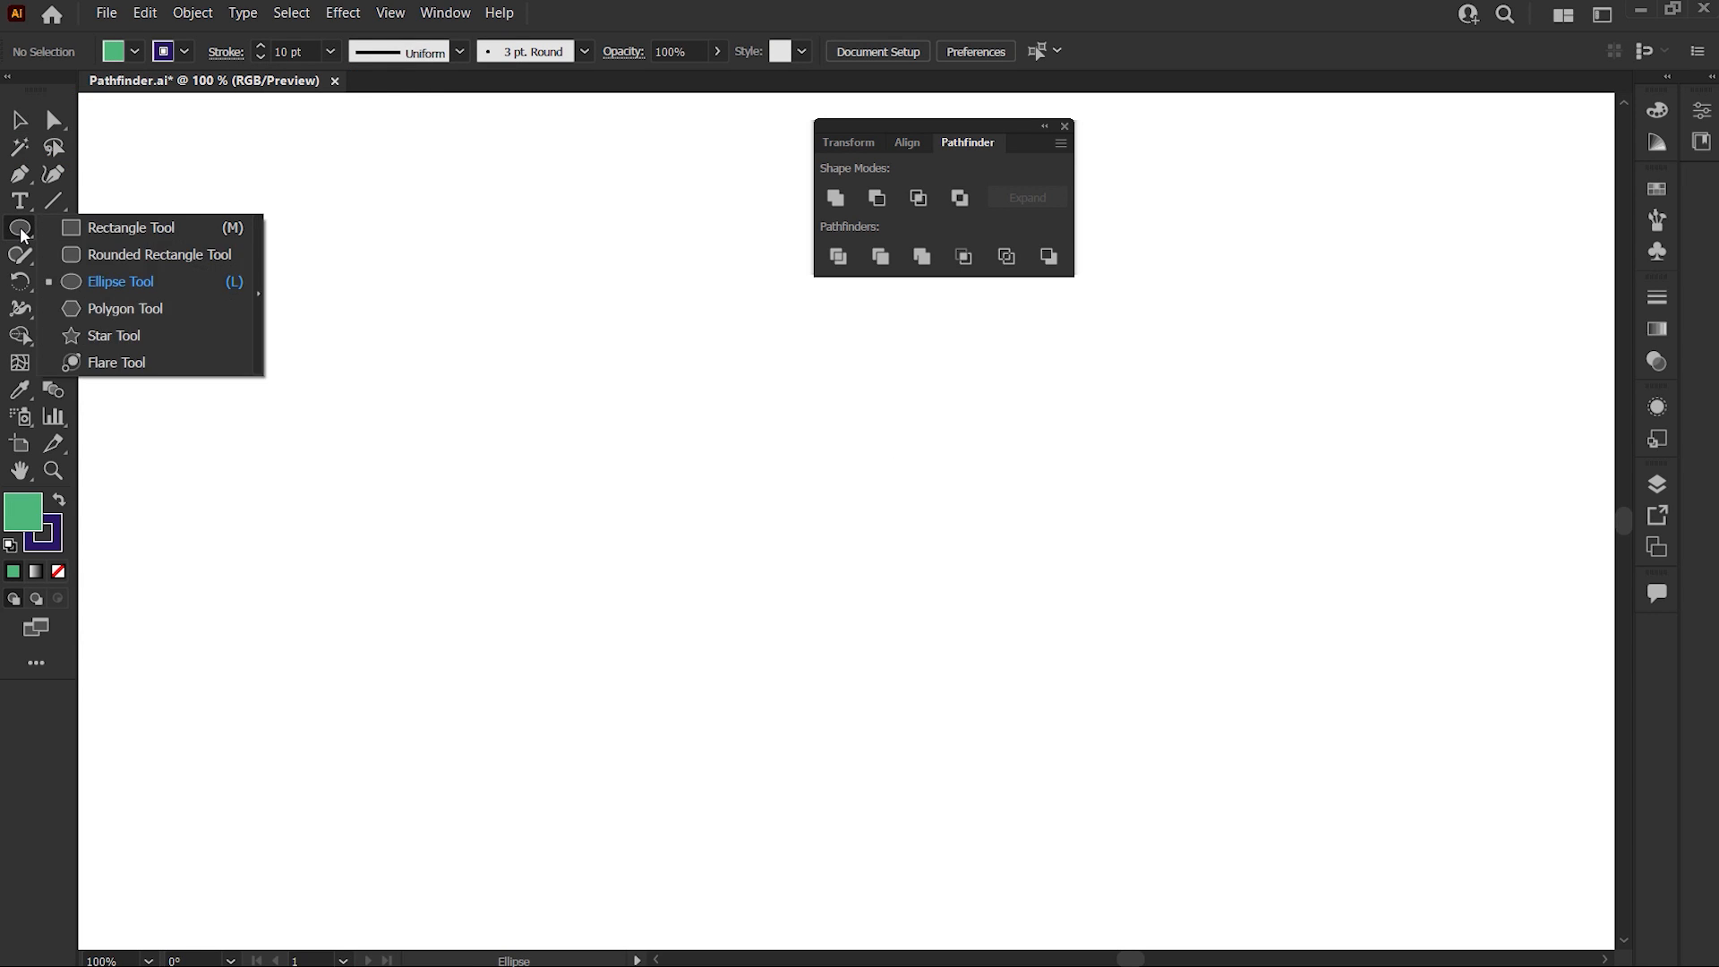
{"action": "left_click", "coordinate": [63, 229]}
{"action": "mouse_move", "coordinate": [262, 193]}
{"action": "left_mouse_down"}
{"action": "mouse_move", "coordinate": [569, 592]}
{"action": "mouse_move", "coordinate": [607, 816]}
{"action": "left_mouse_up"}
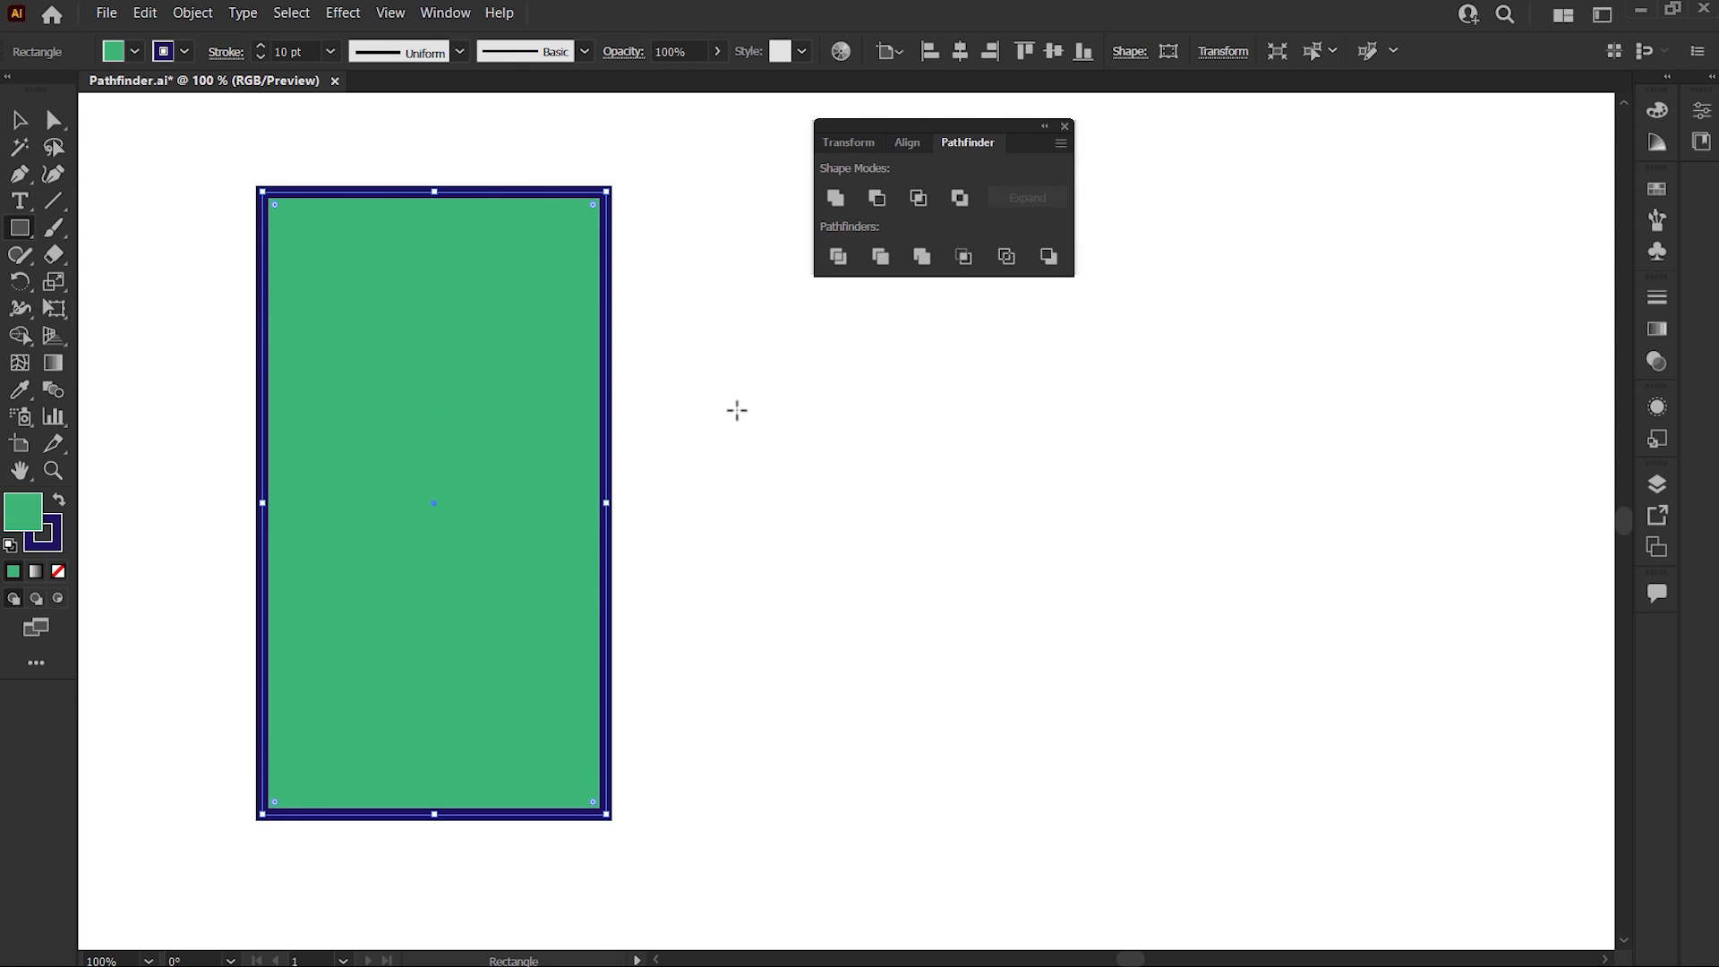
{"action": "mouse_move", "coordinate": [731, 404]}
{"action": "left_mouse_down"}
{"action": "mouse_move", "coordinate": [838, 530]}
{"action": "mouse_move", "coordinate": [428, 406]}
{"action": "mouse_move", "coordinate": [368, 321]}
{"action": "left_mouse_up"}
Step: Subtract the small rectangle from the tall one as a compound shape using Minus Front
{"action": "key", "text": "v"}
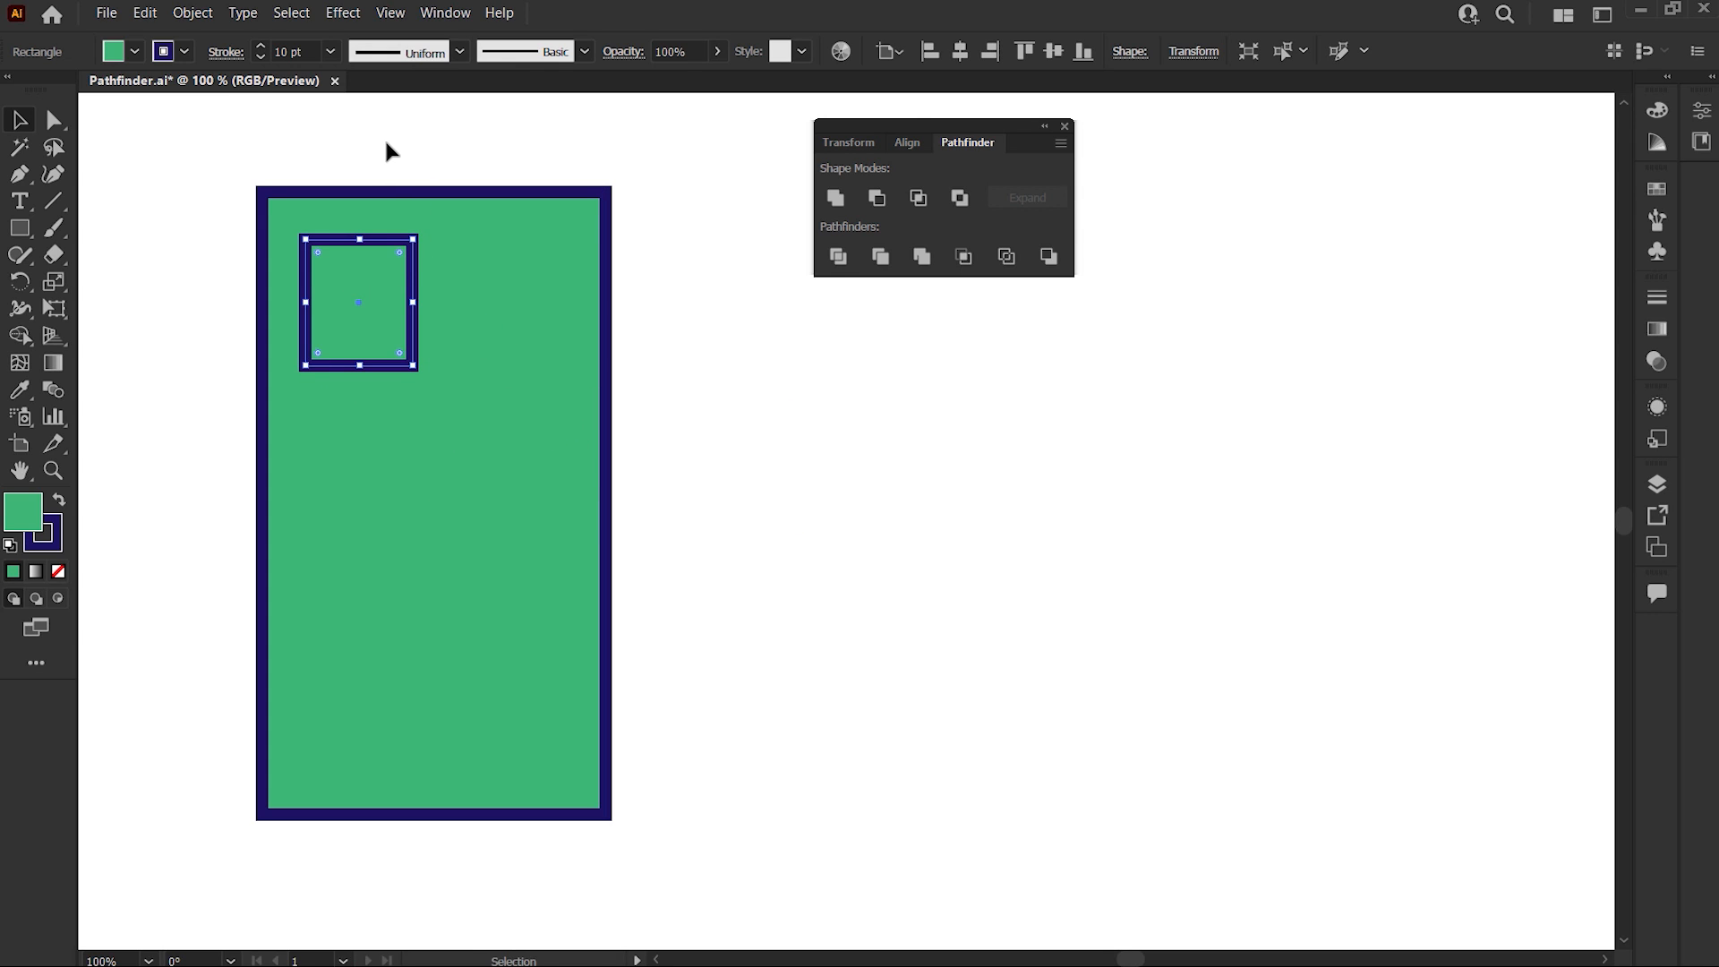
{"action": "left_click_drag", "start_coordinate": [387, 151], "coordinate": [486, 312]}
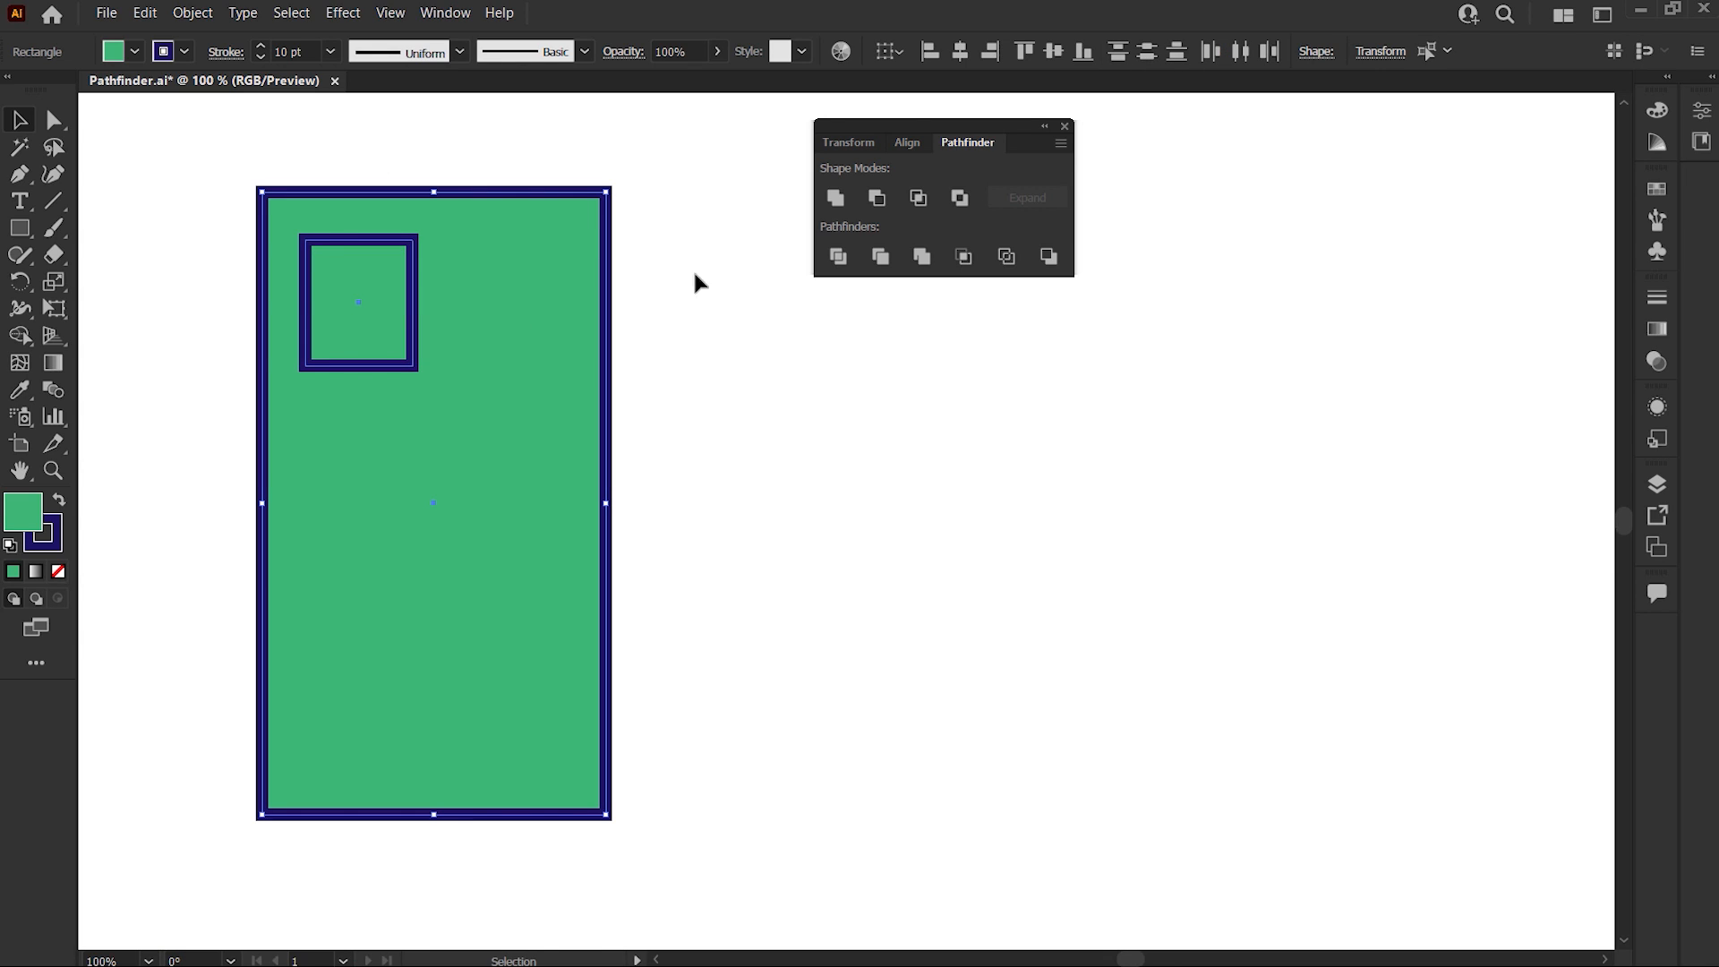
{"action": "left_click", "coordinate": [877, 199]}
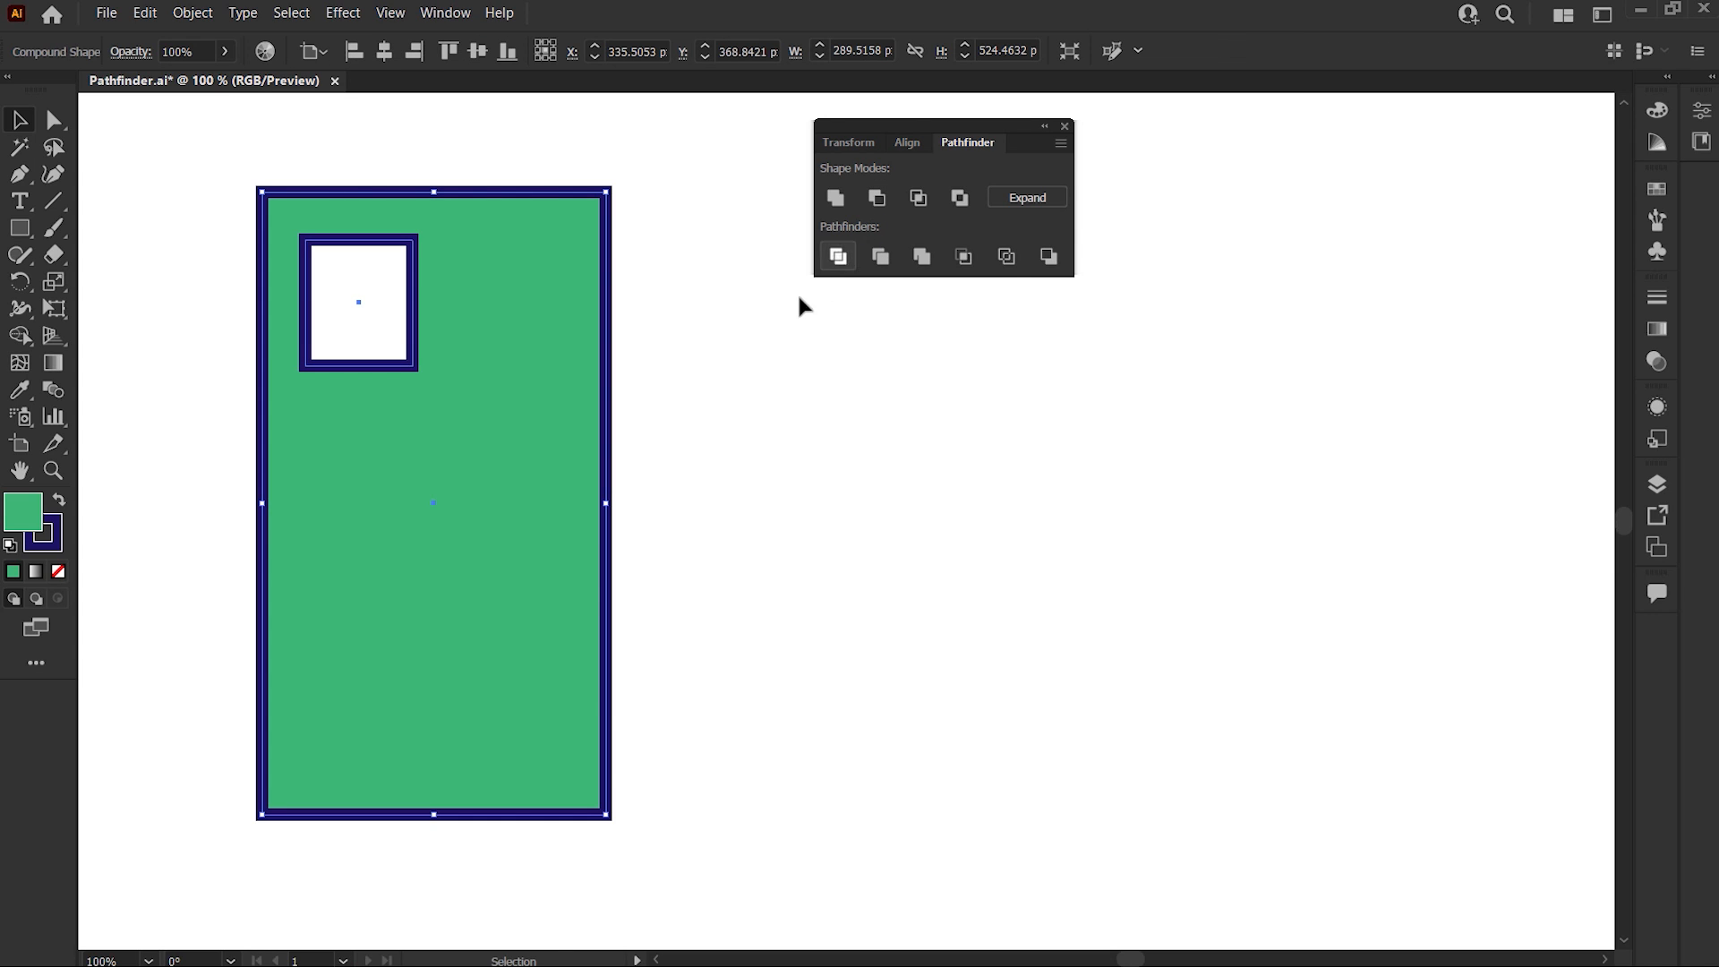
Step: Isolate the compound shape and duplicate the small rectangular cutout beside the original on its right
{"action": "right_click", "coordinate": [449, 306]}
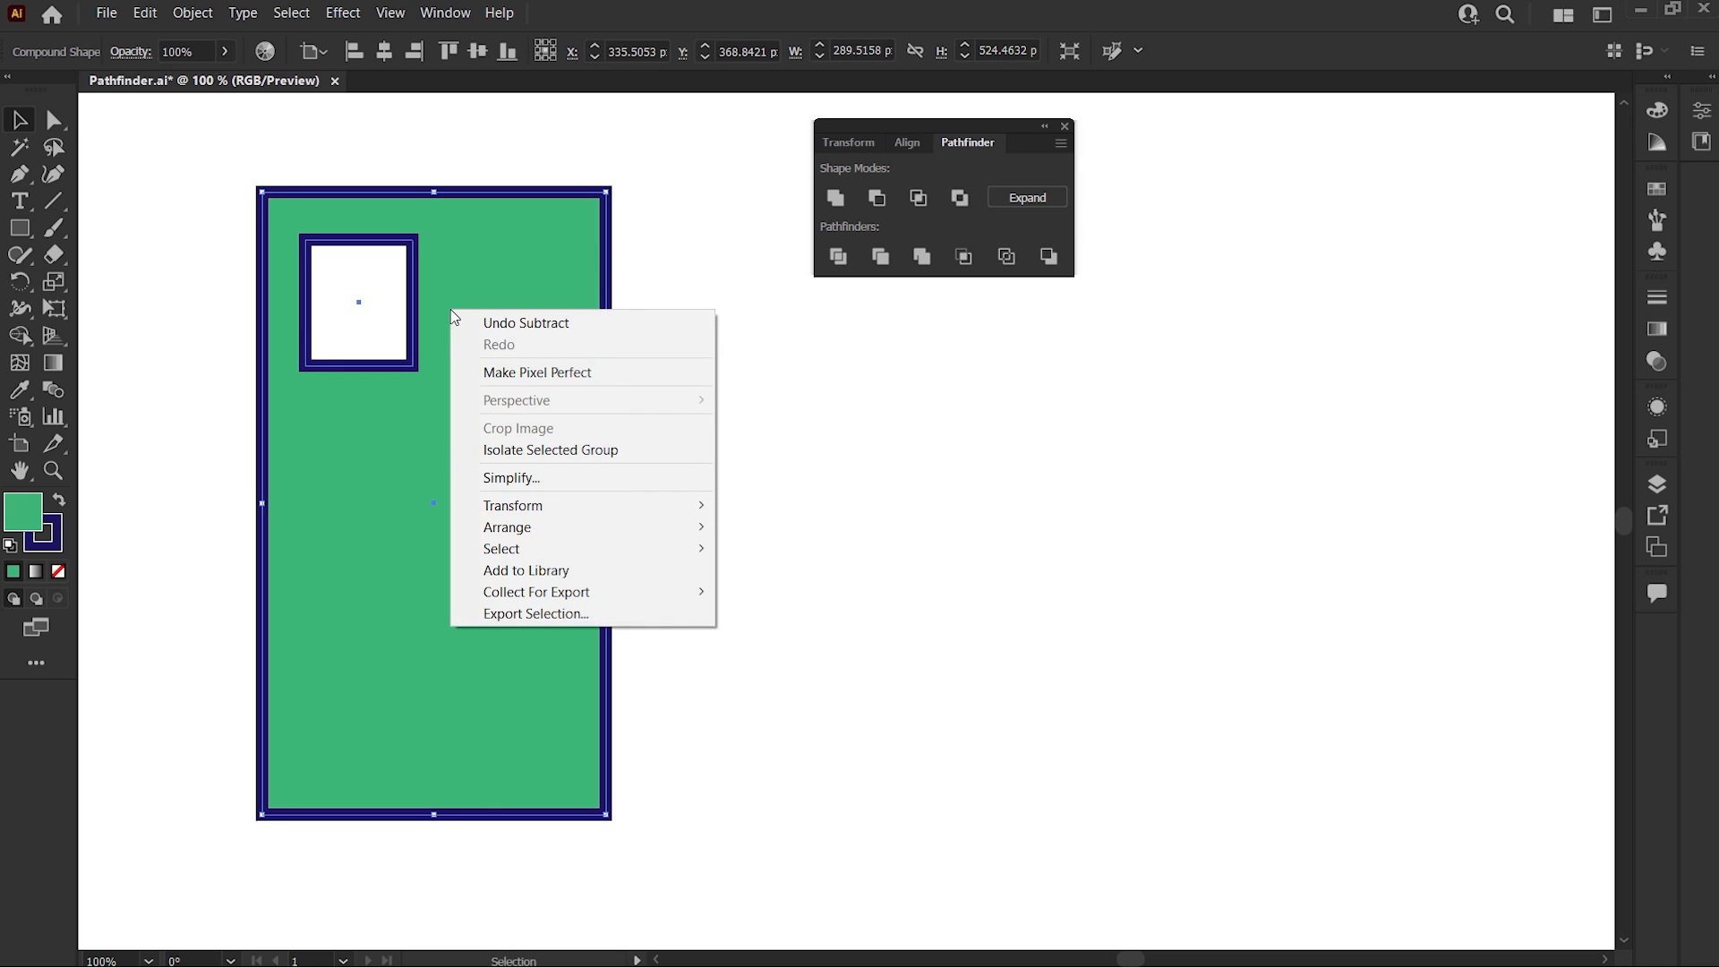
{"action": "left_click", "coordinate": [466, 451]}
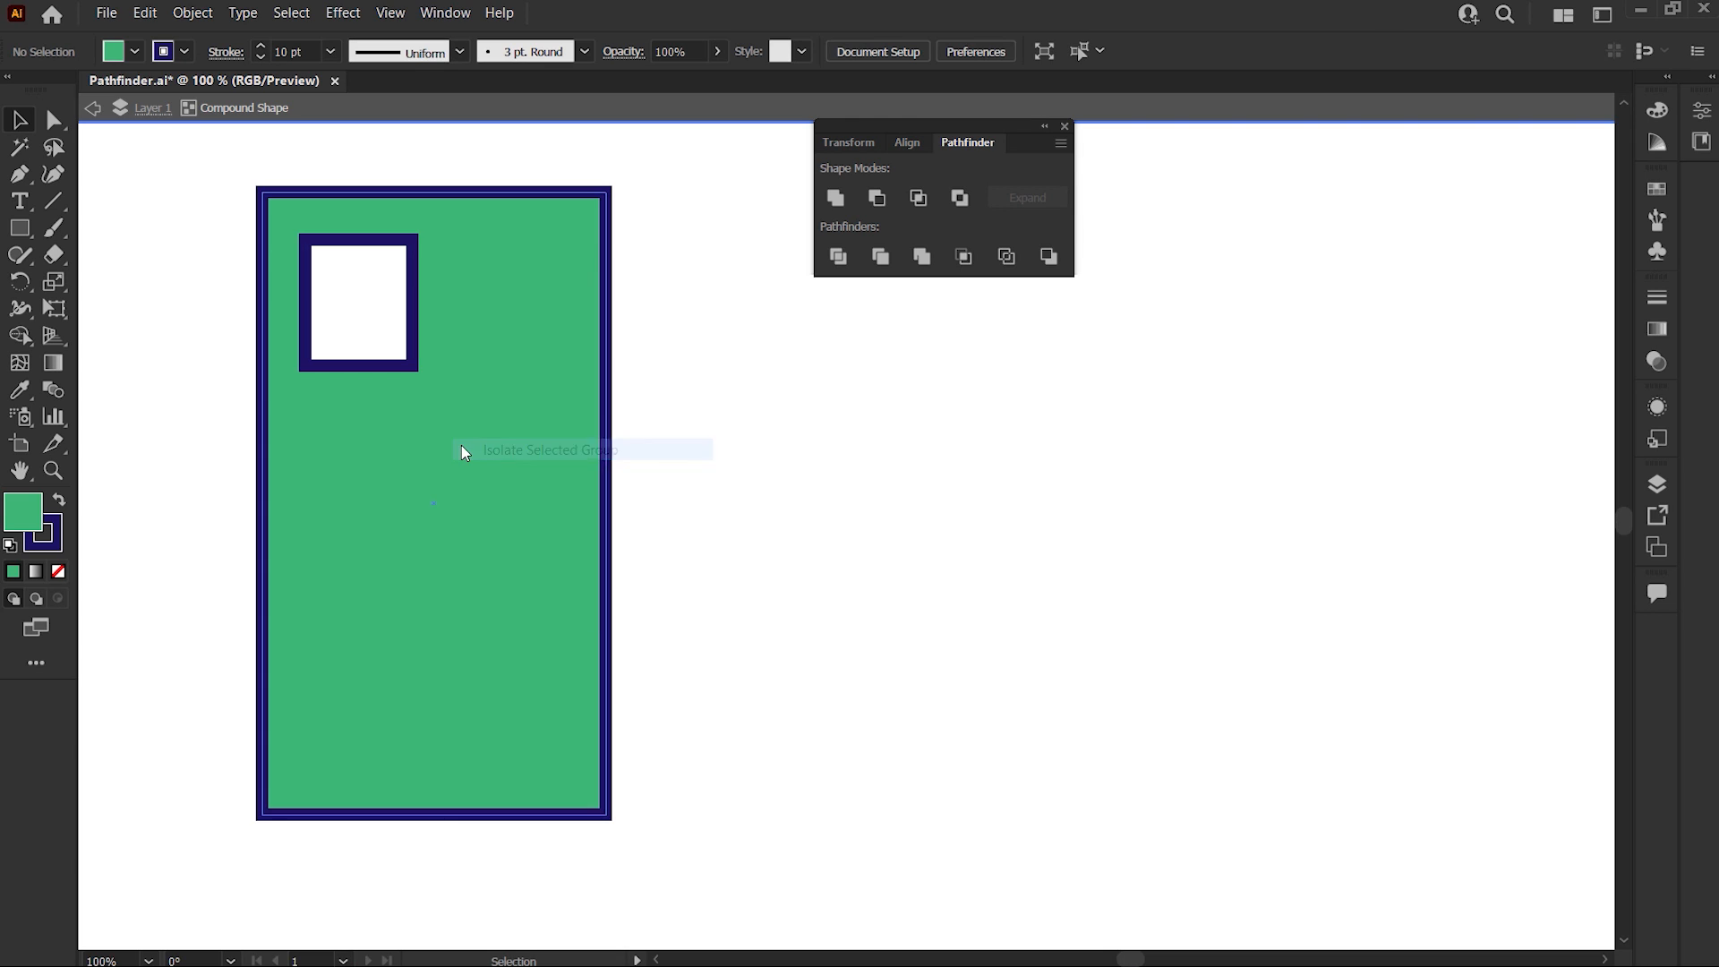
{"action": "left_click", "coordinate": [414, 367]}
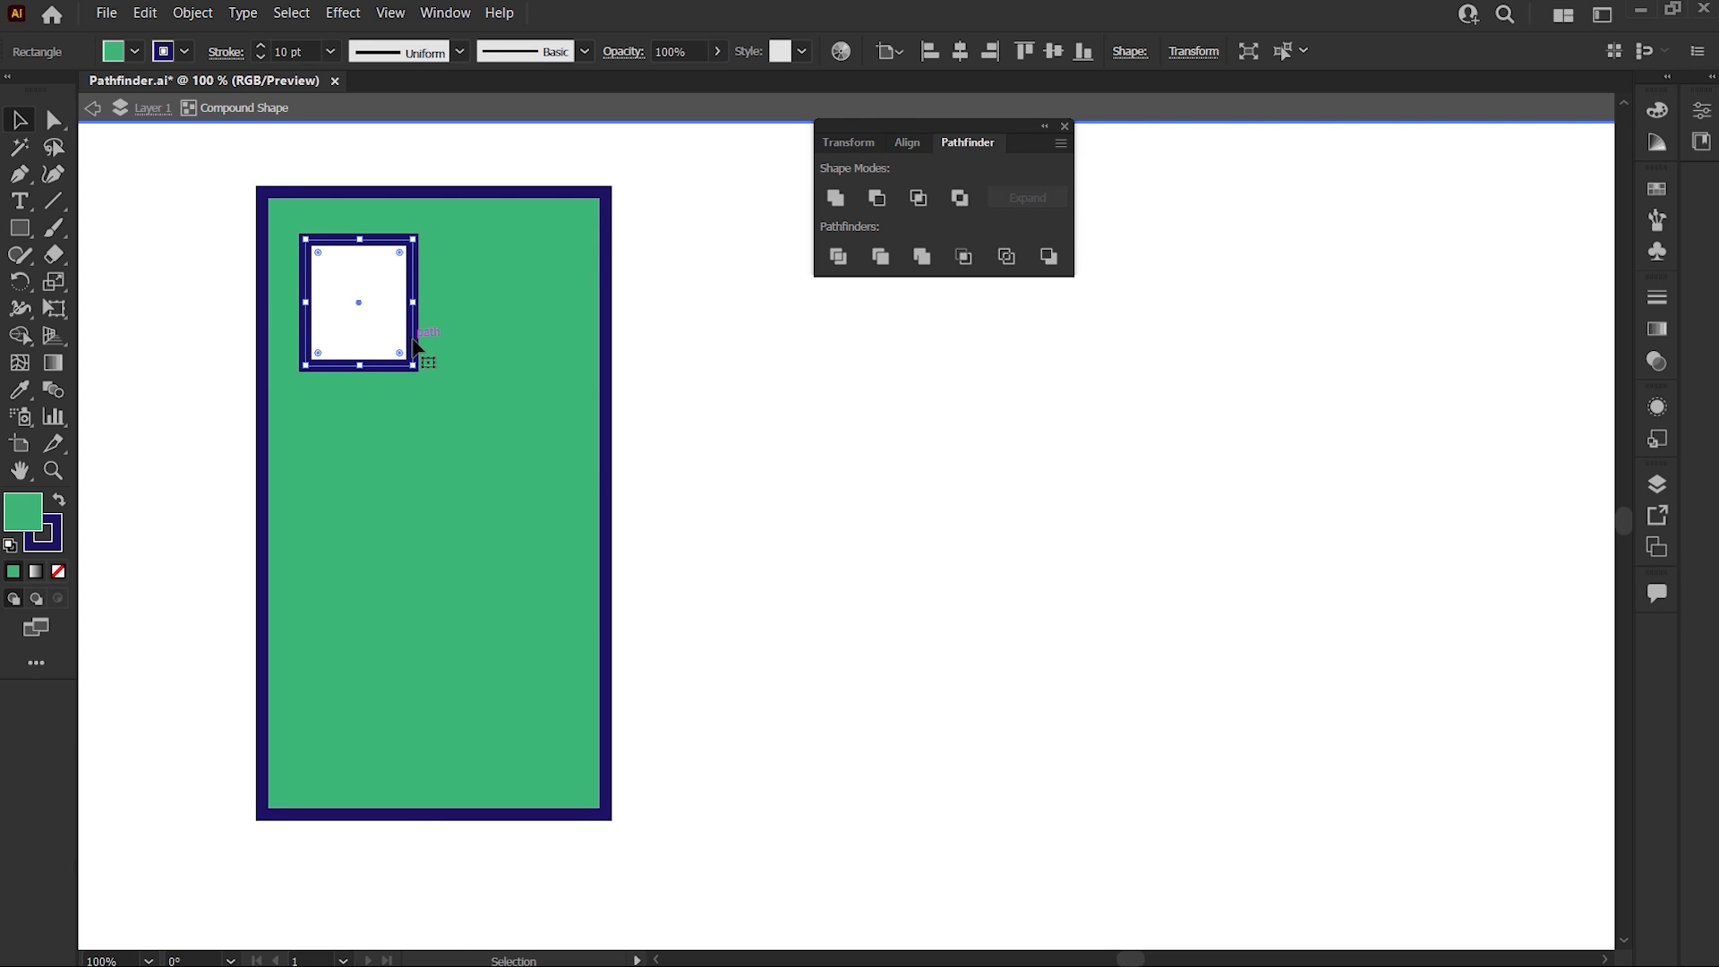
{"action": "left_click_drag", "start_coordinate": [419, 353], "coordinate": [509, 315]}
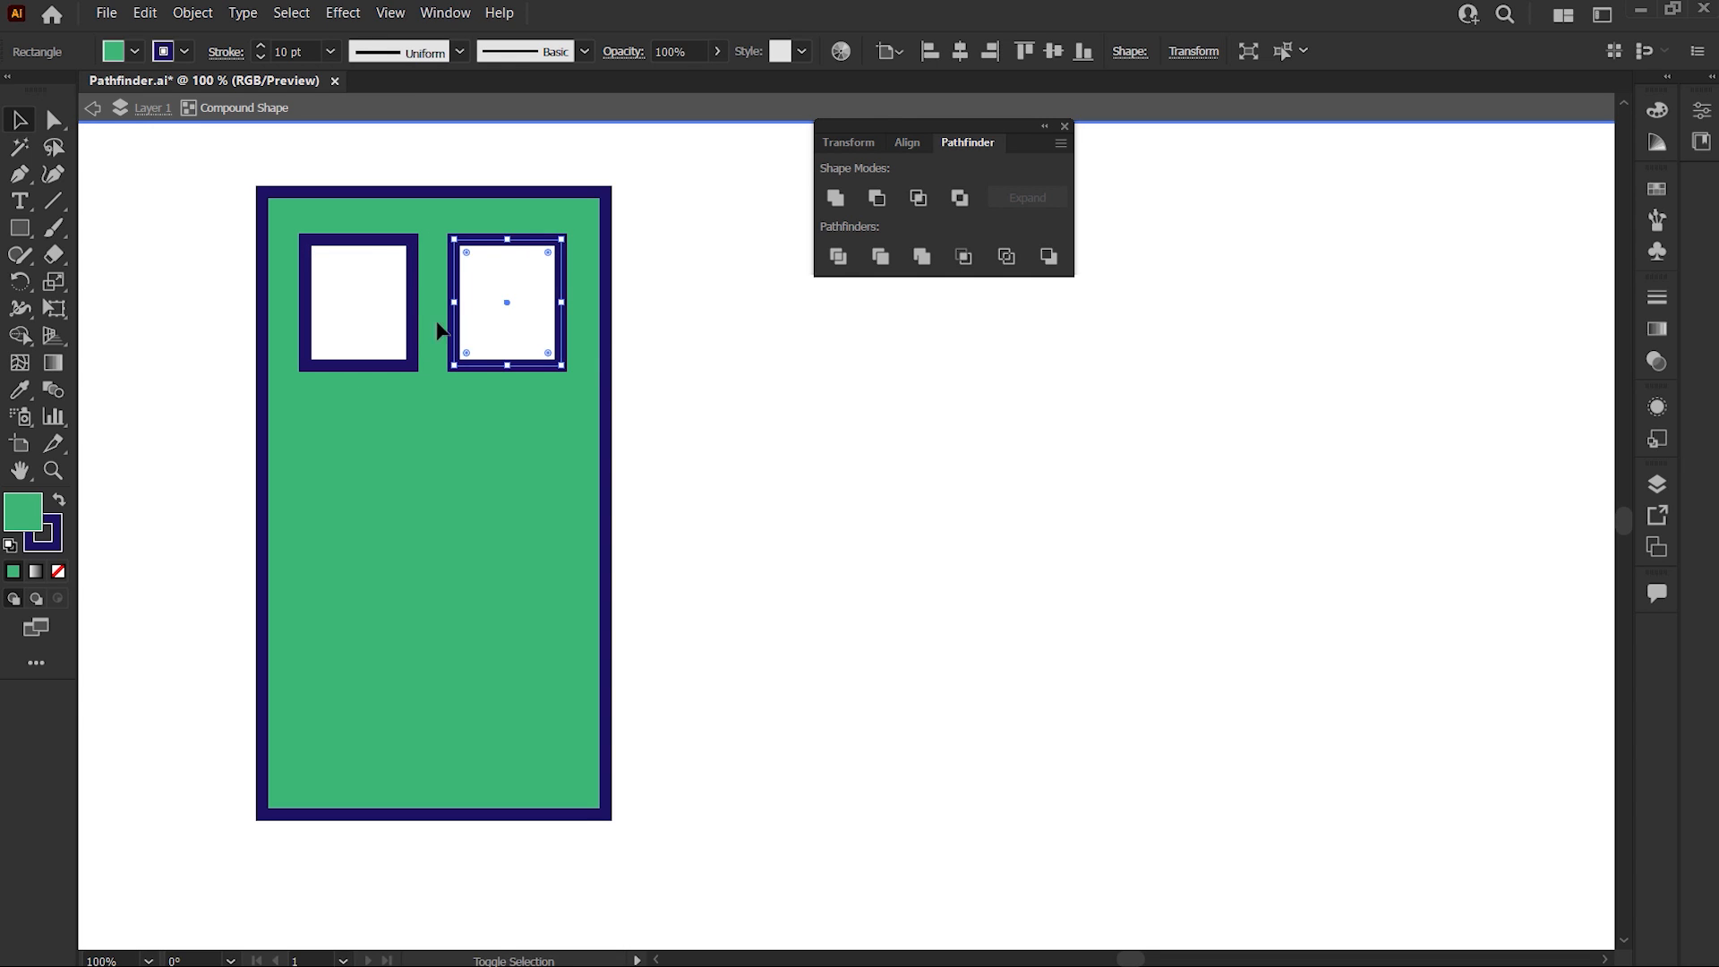
Step: Duplicate both window cutouts downward into two more evenly spaced rows, and exit isolation of the compound shape
{"action": "left_click", "coordinate": [395, 319], "text": "shift"}
{"action": "left_click_drag", "start_coordinate": [395, 322], "coordinate": [406, 612]}
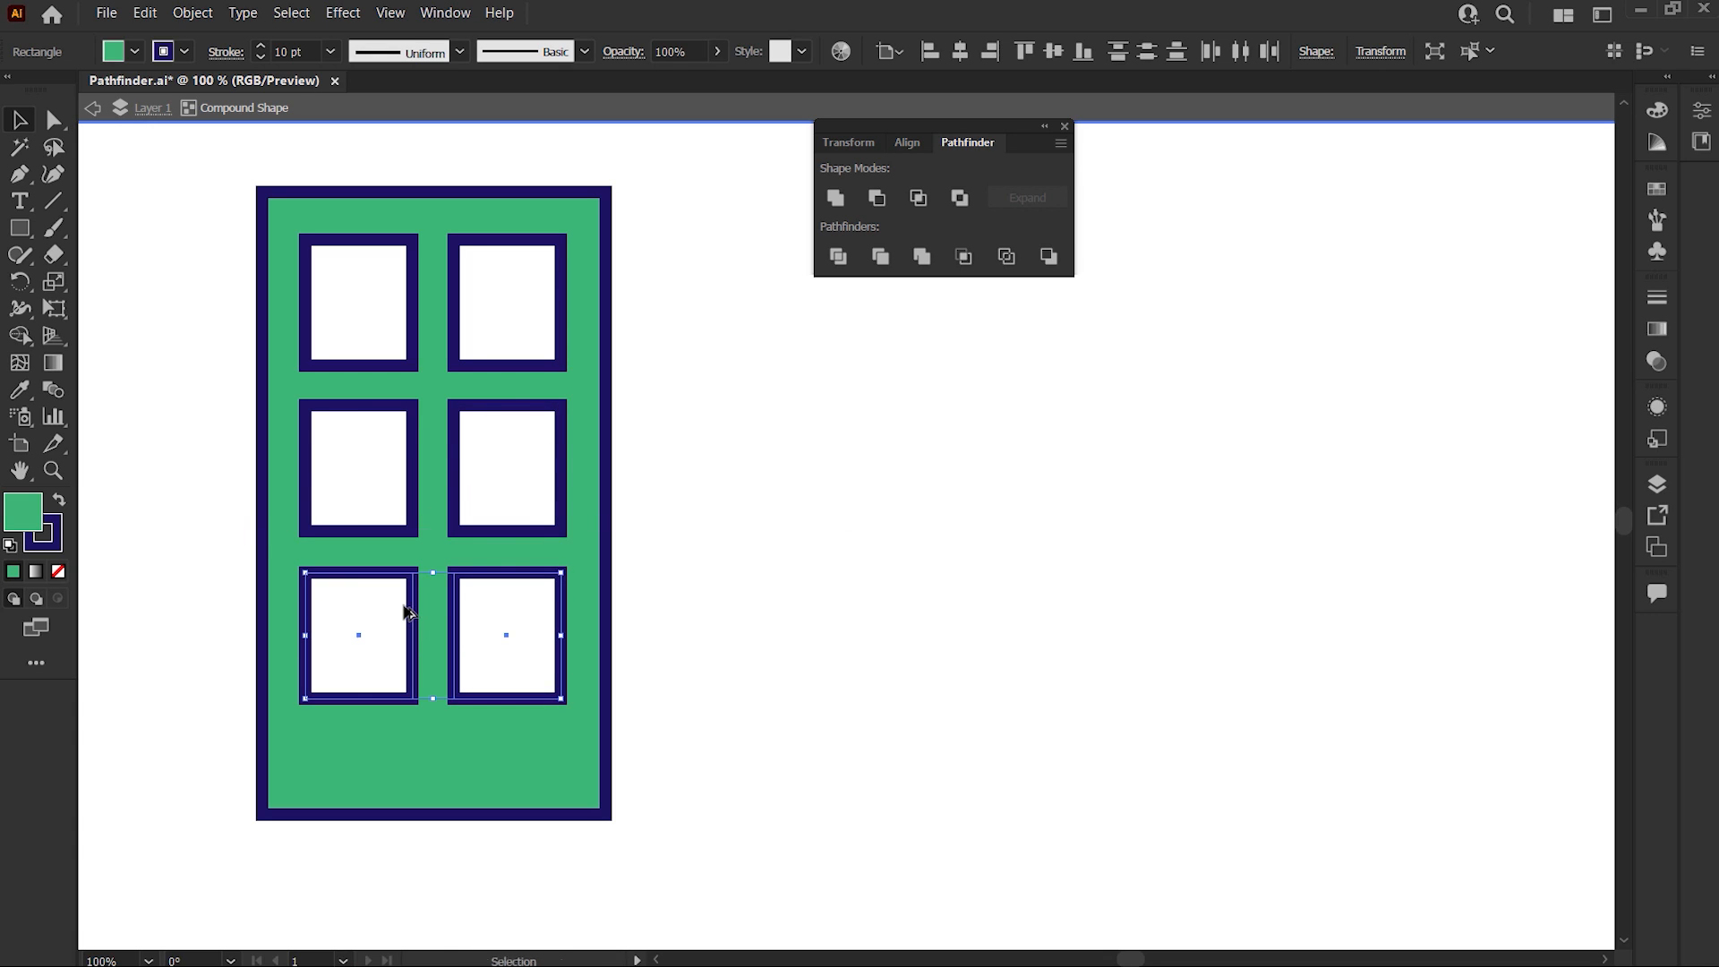
{"action": "right_click", "coordinate": [729, 493]}
{"action": "left_click", "coordinate": [768, 554]}
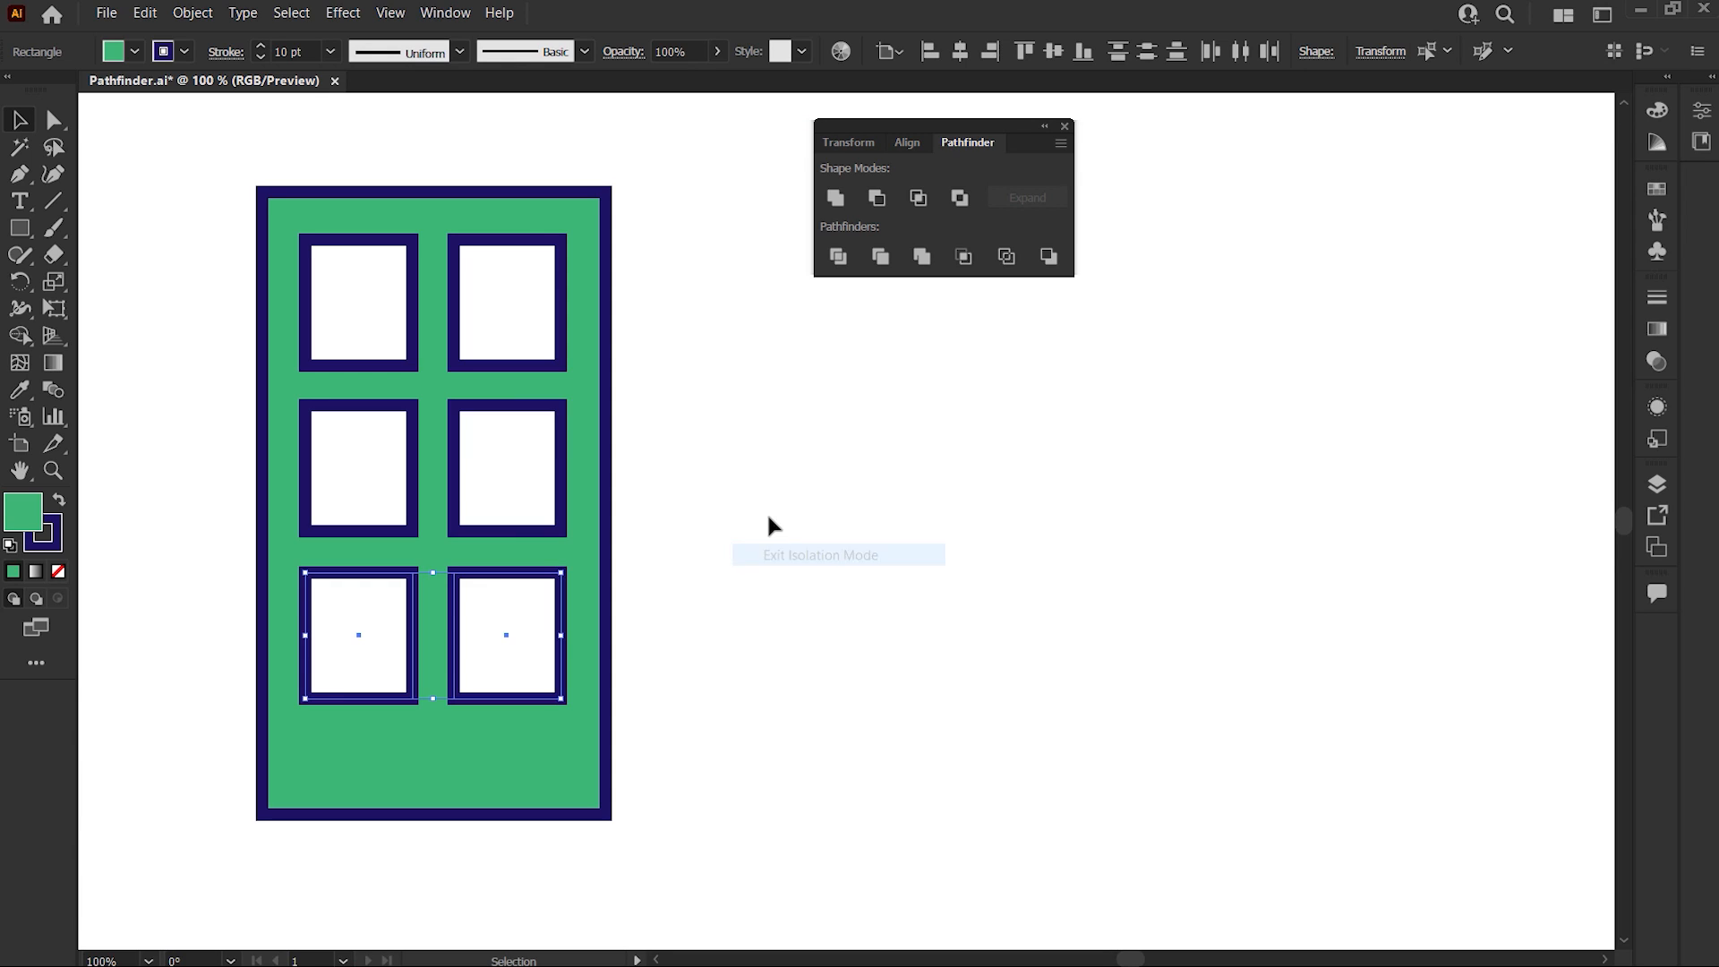
{"action": "left_click", "coordinate": [837, 448]}
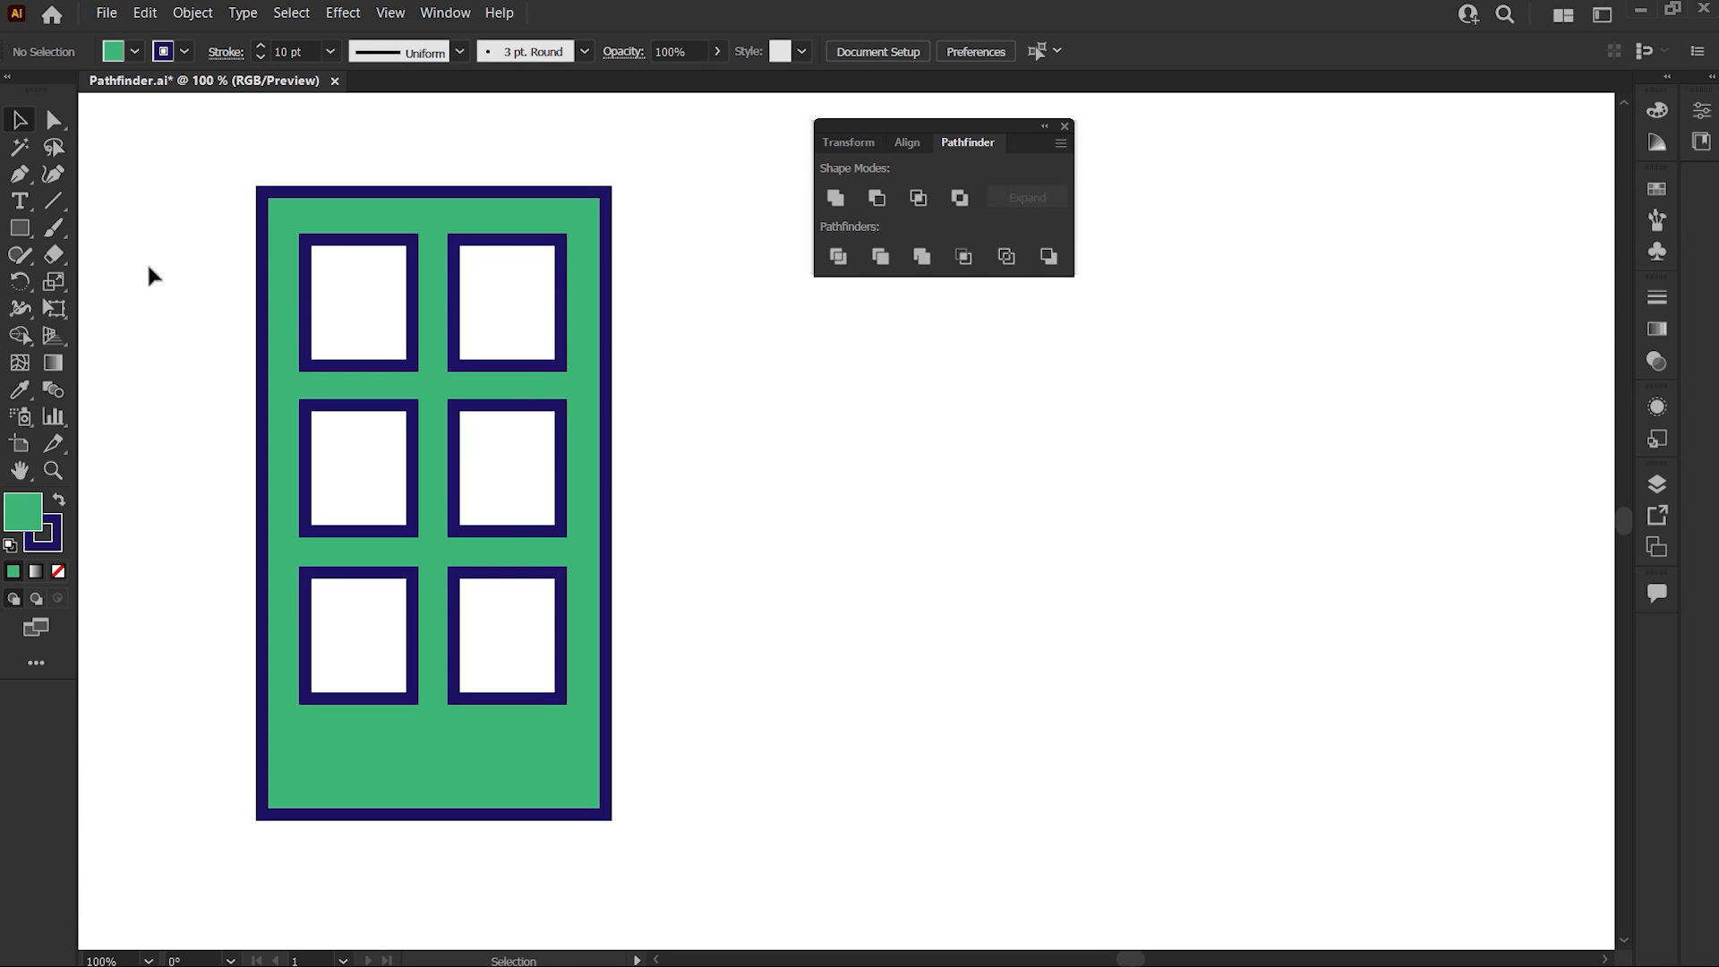
Step: Draw a square with rounded corners to the right of the building shape and rotate it 45 degrees
{"action": "left_click", "coordinate": [19, 228]}
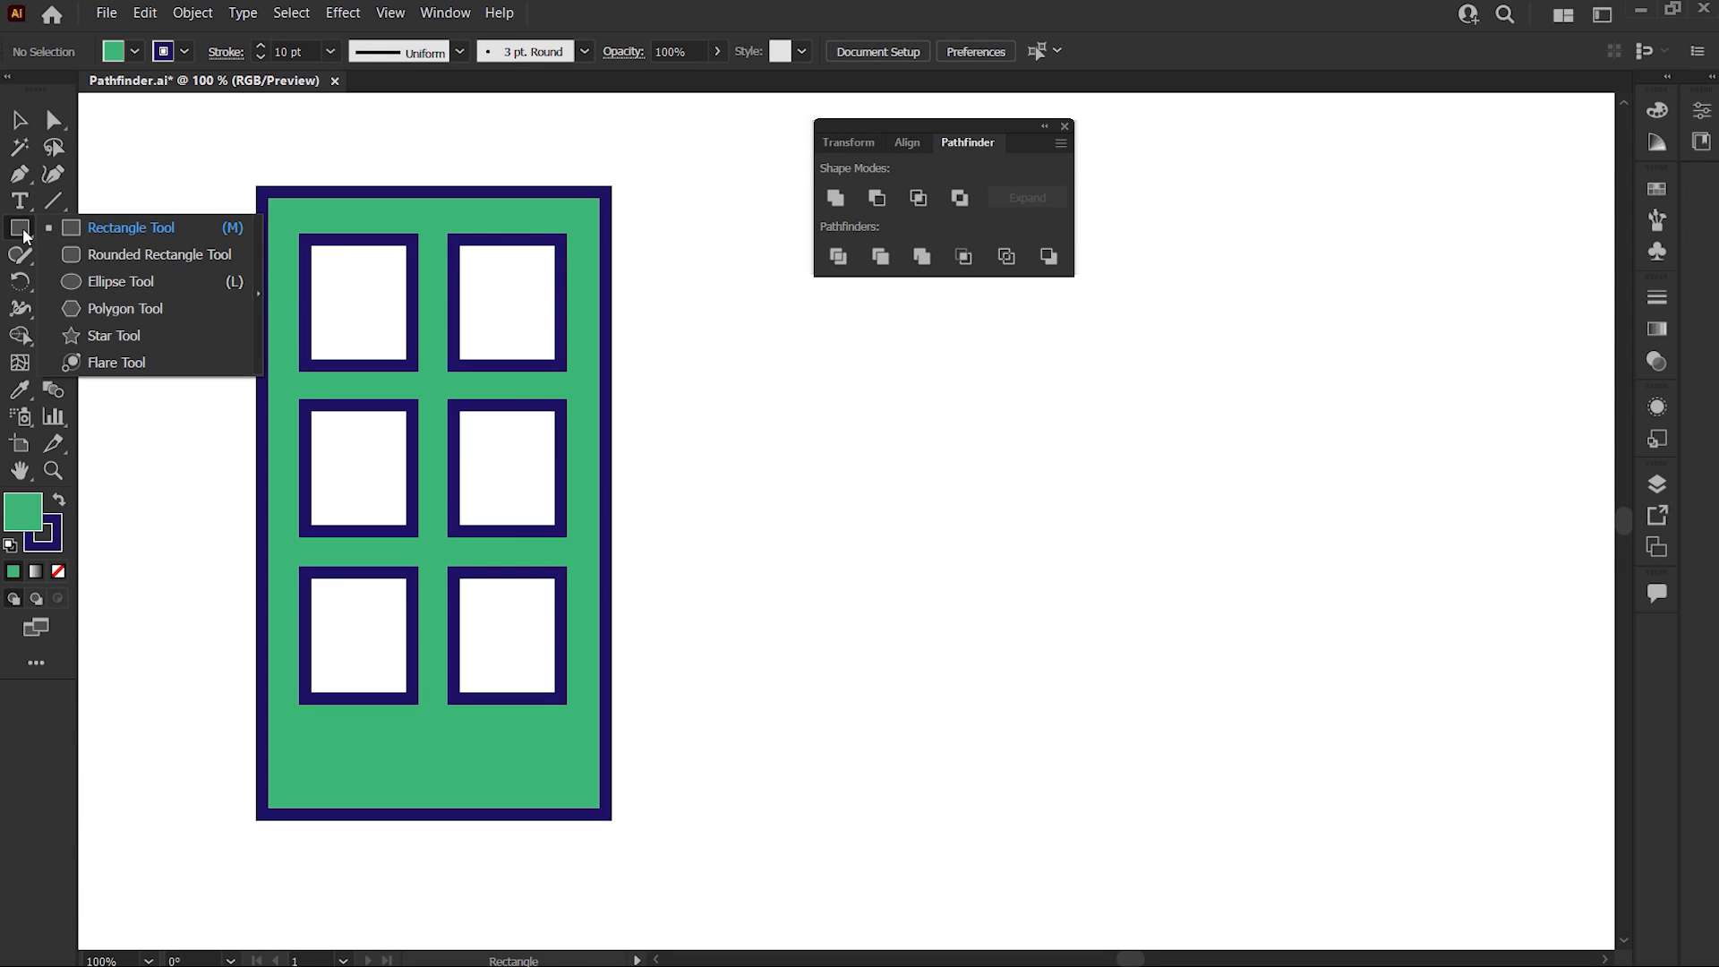
{"action": "left_click", "coordinate": [128, 242]}
{"action": "mouse_move", "coordinate": [846, 405]}
{"action": "left_mouse_down"}
{"action": "mouse_move", "coordinate": [1100, 656]}
{"action": "mouse_move", "coordinate": [878, 439]}
{"action": "mouse_move", "coordinate": [884, 451]}
{"action": "left_mouse_up"}
{"action": "key", "text": "v"}
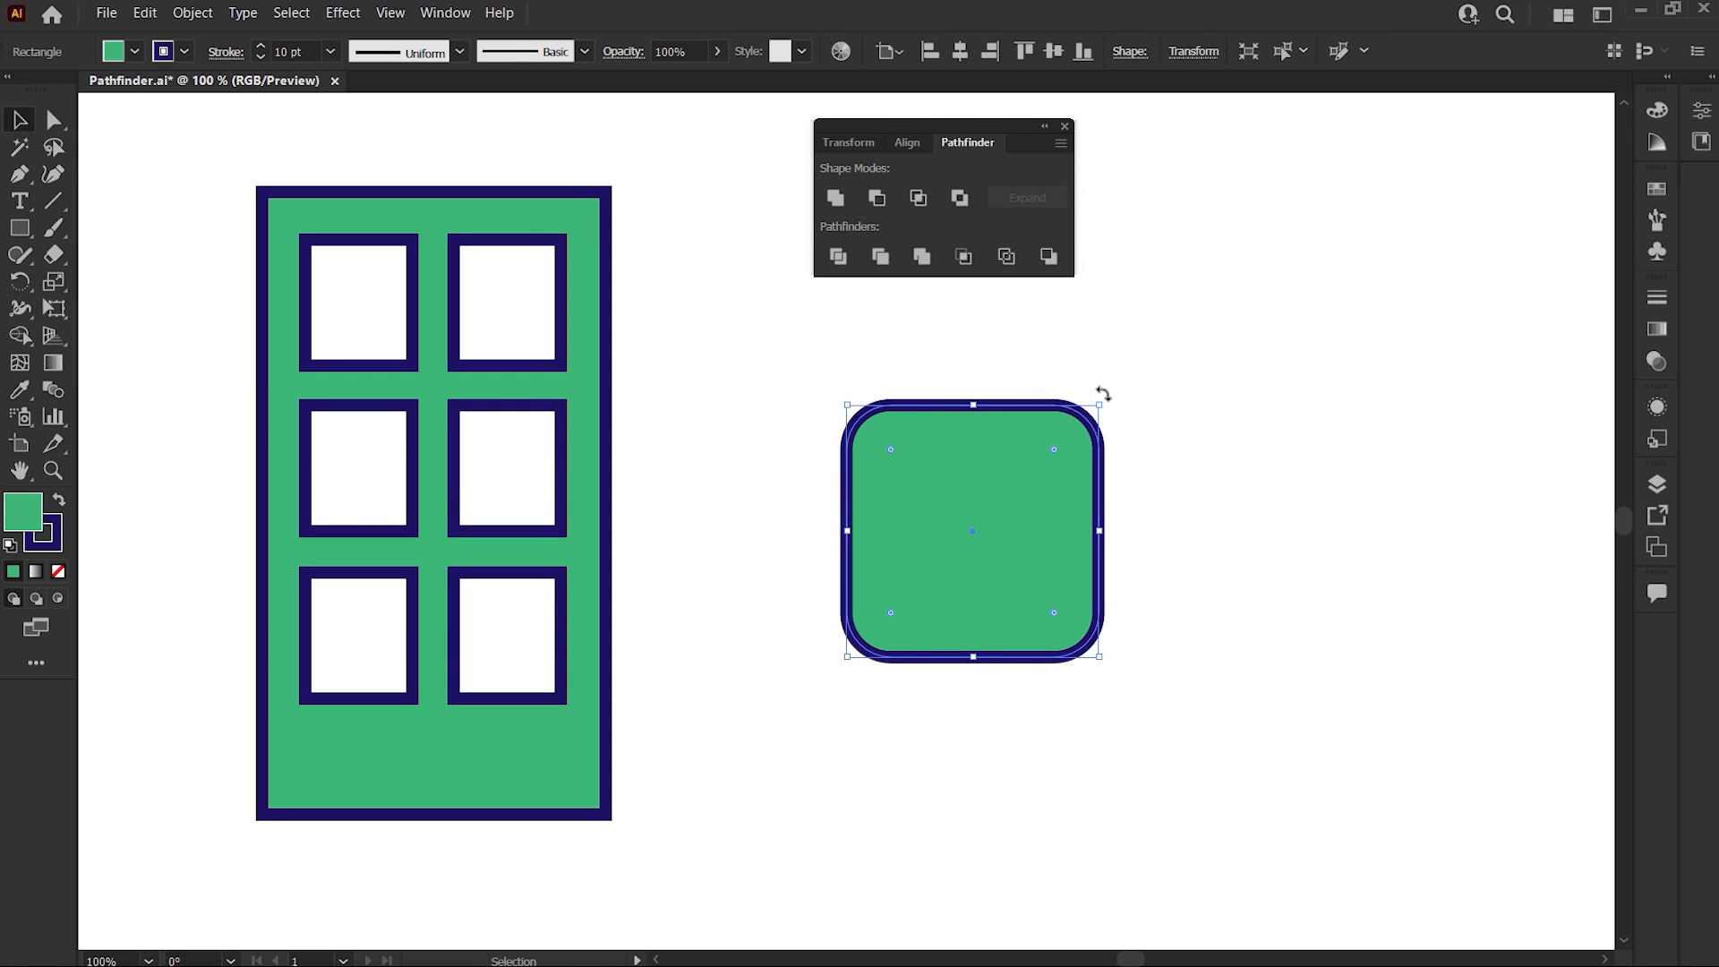
{"action": "left_click_drag", "start_coordinate": [1101, 391], "coordinate": [974, 384]}
Step: Duplicate the rounded diamond to its right with an overlap, and intersect the two as a compound shape
{"action": "left_click_drag", "start_coordinate": [936, 480], "coordinate": [1097, 475]}
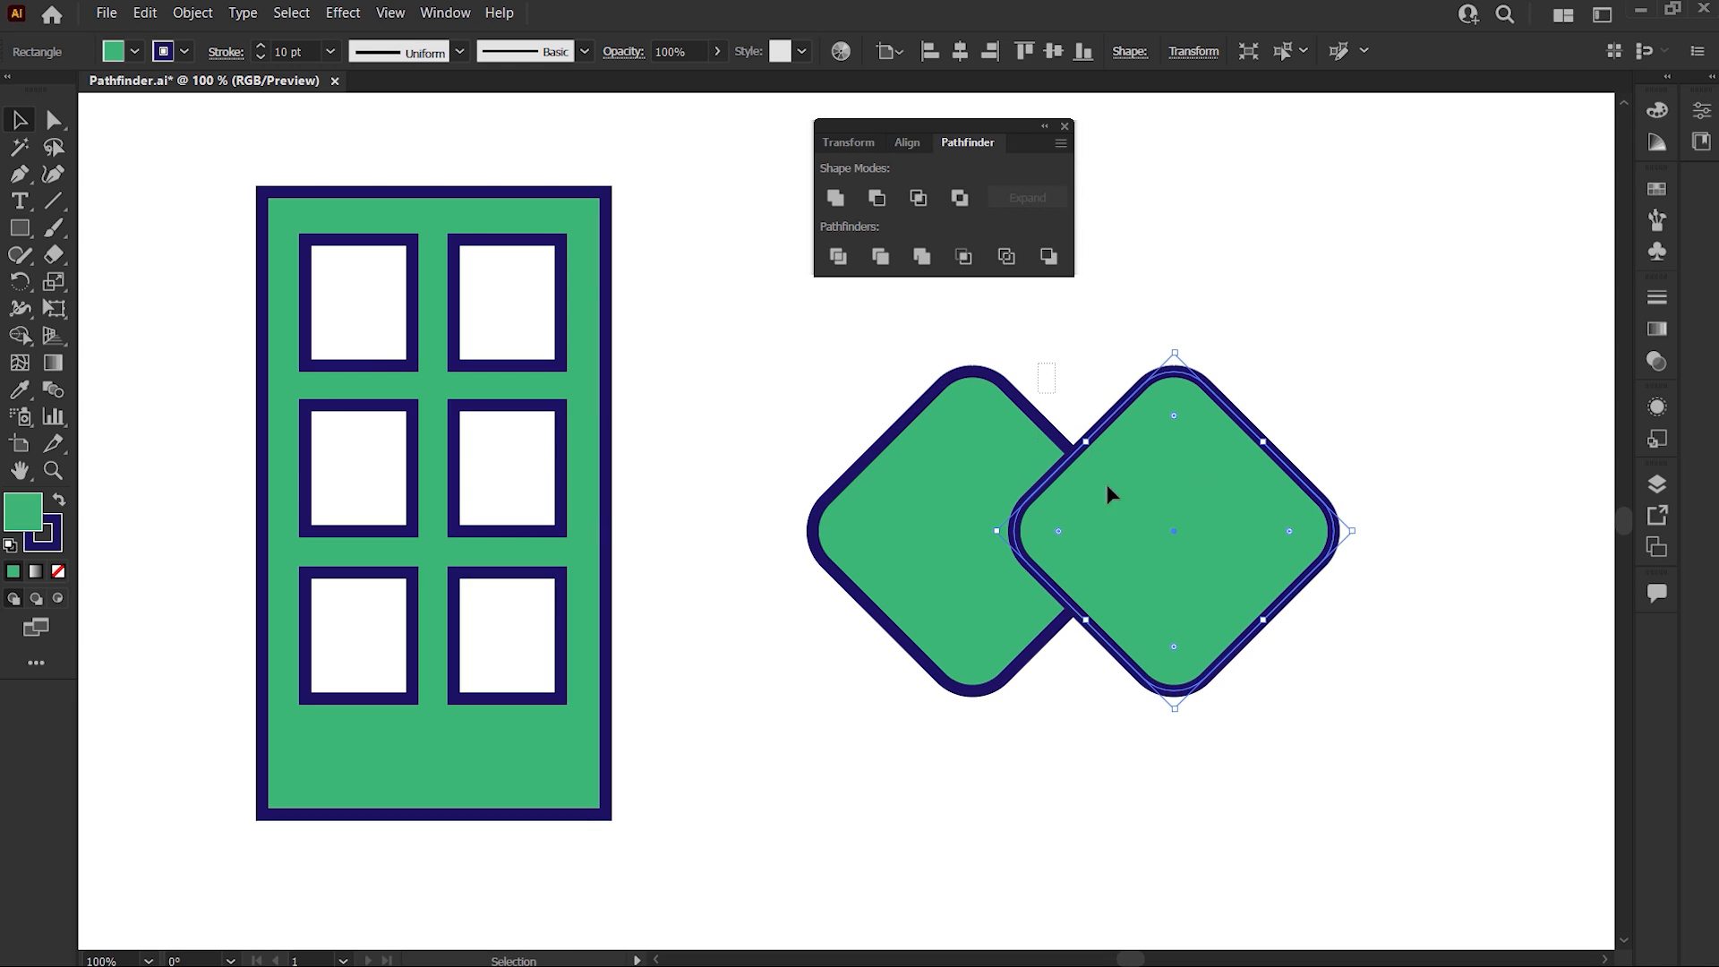
{"action": "left_click_drag", "start_coordinate": [1043, 367], "coordinate": [1122, 531]}
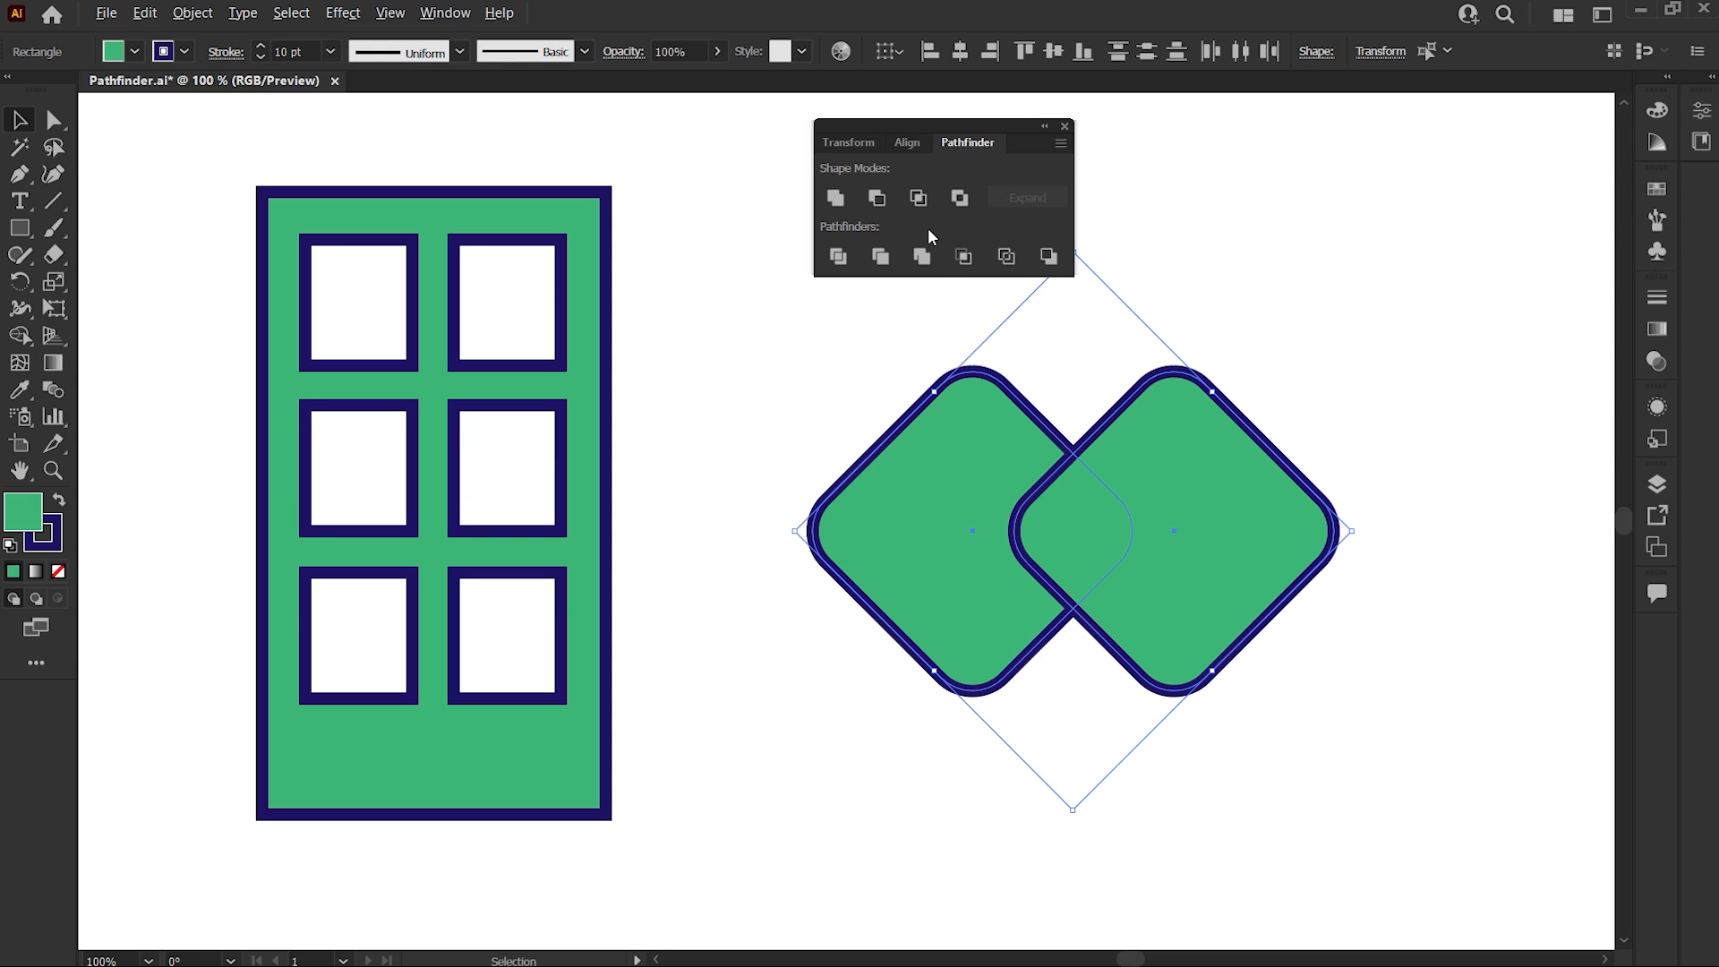
{"action": "left_click", "coordinate": [917, 198]}
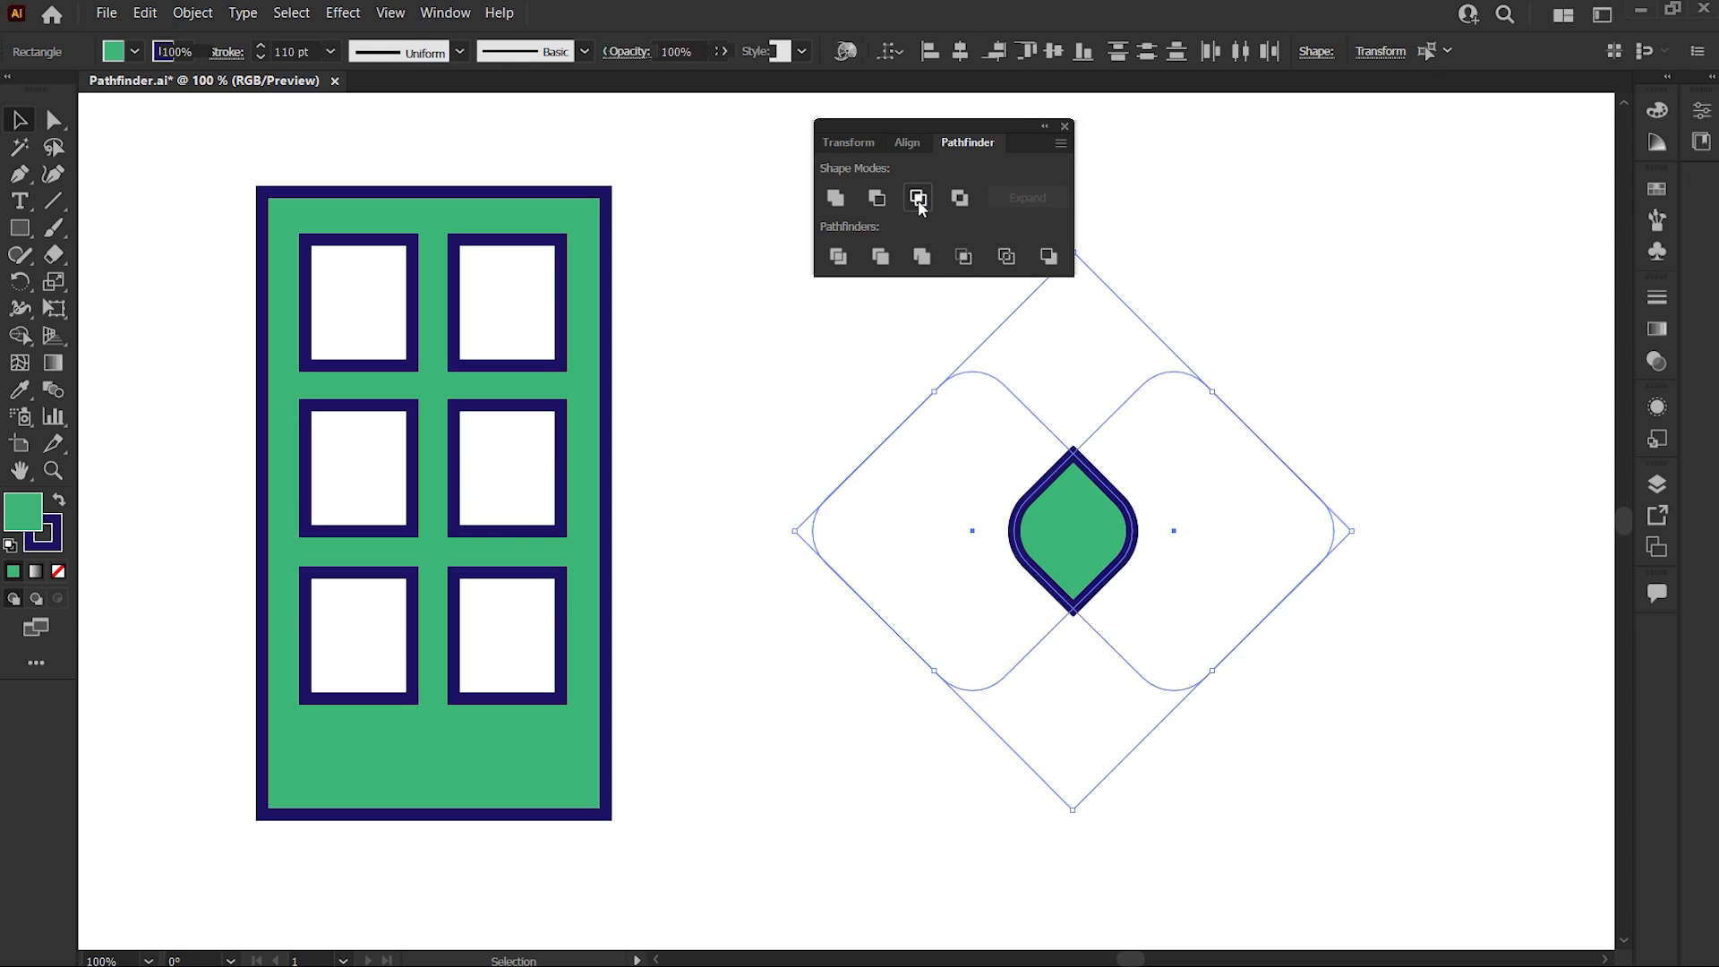
Step: Isolate the intersected compound shape, move its right diamond slightly left to widen the overlap, and exit isolation
{"action": "right_click", "coordinate": [1132, 448]}
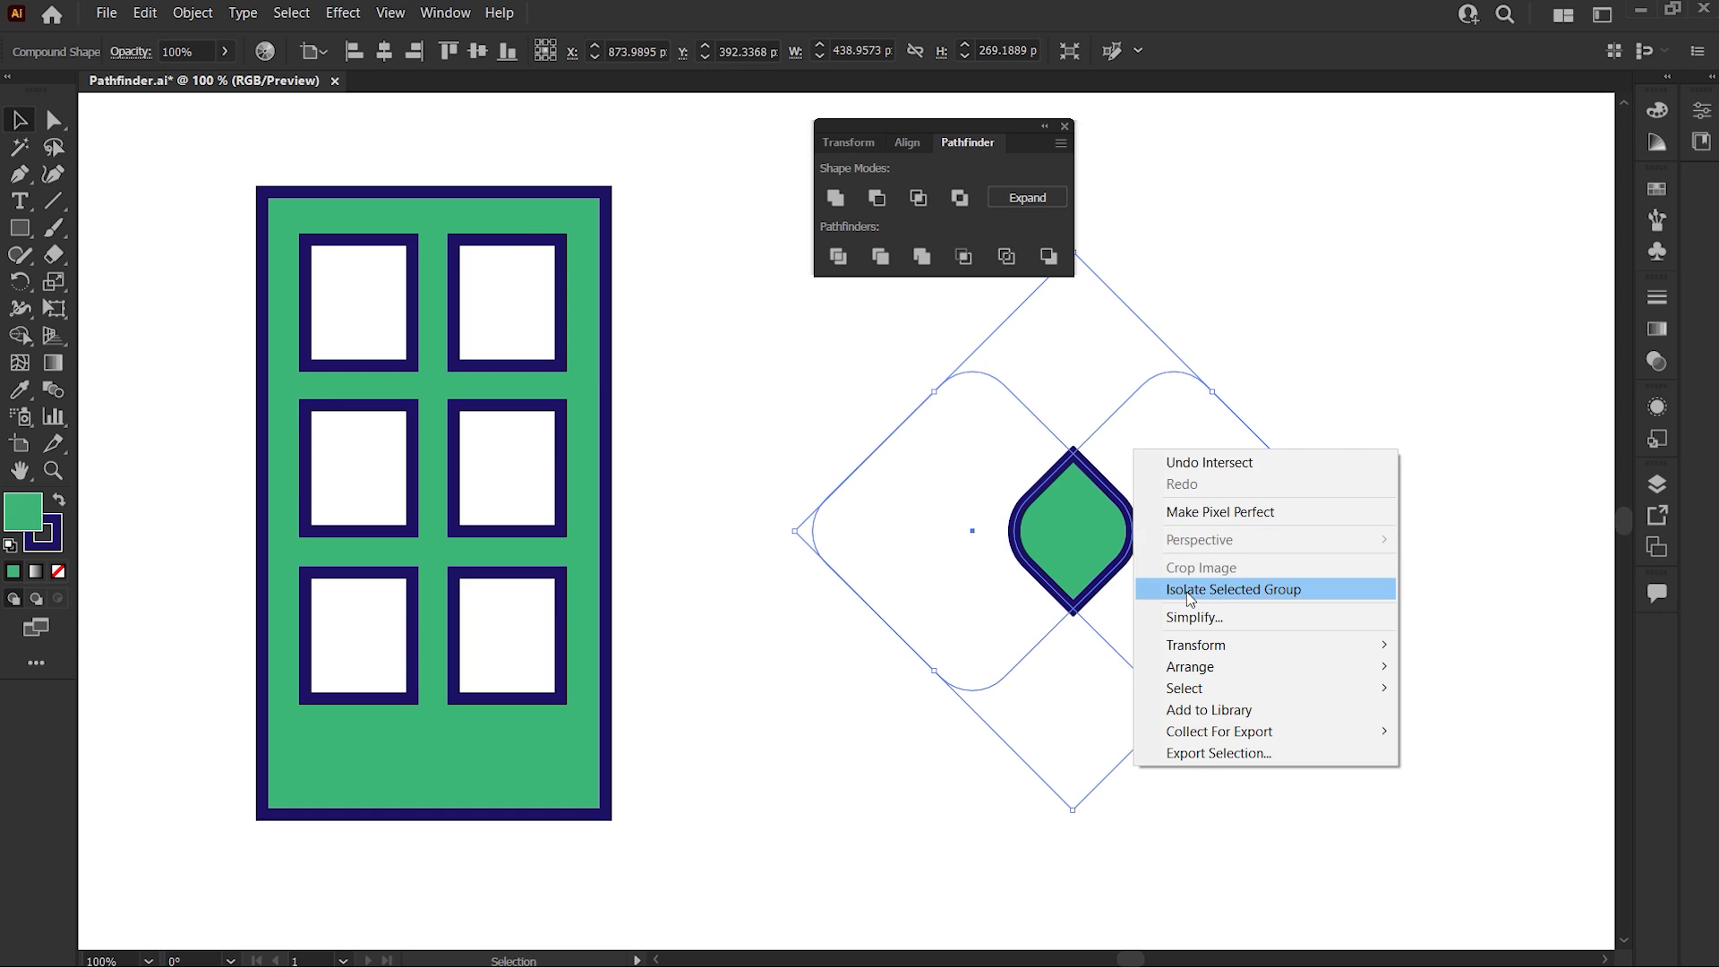
{"action": "left_click", "coordinate": [1191, 589]}
{"action": "left_click", "coordinate": [1197, 508]}
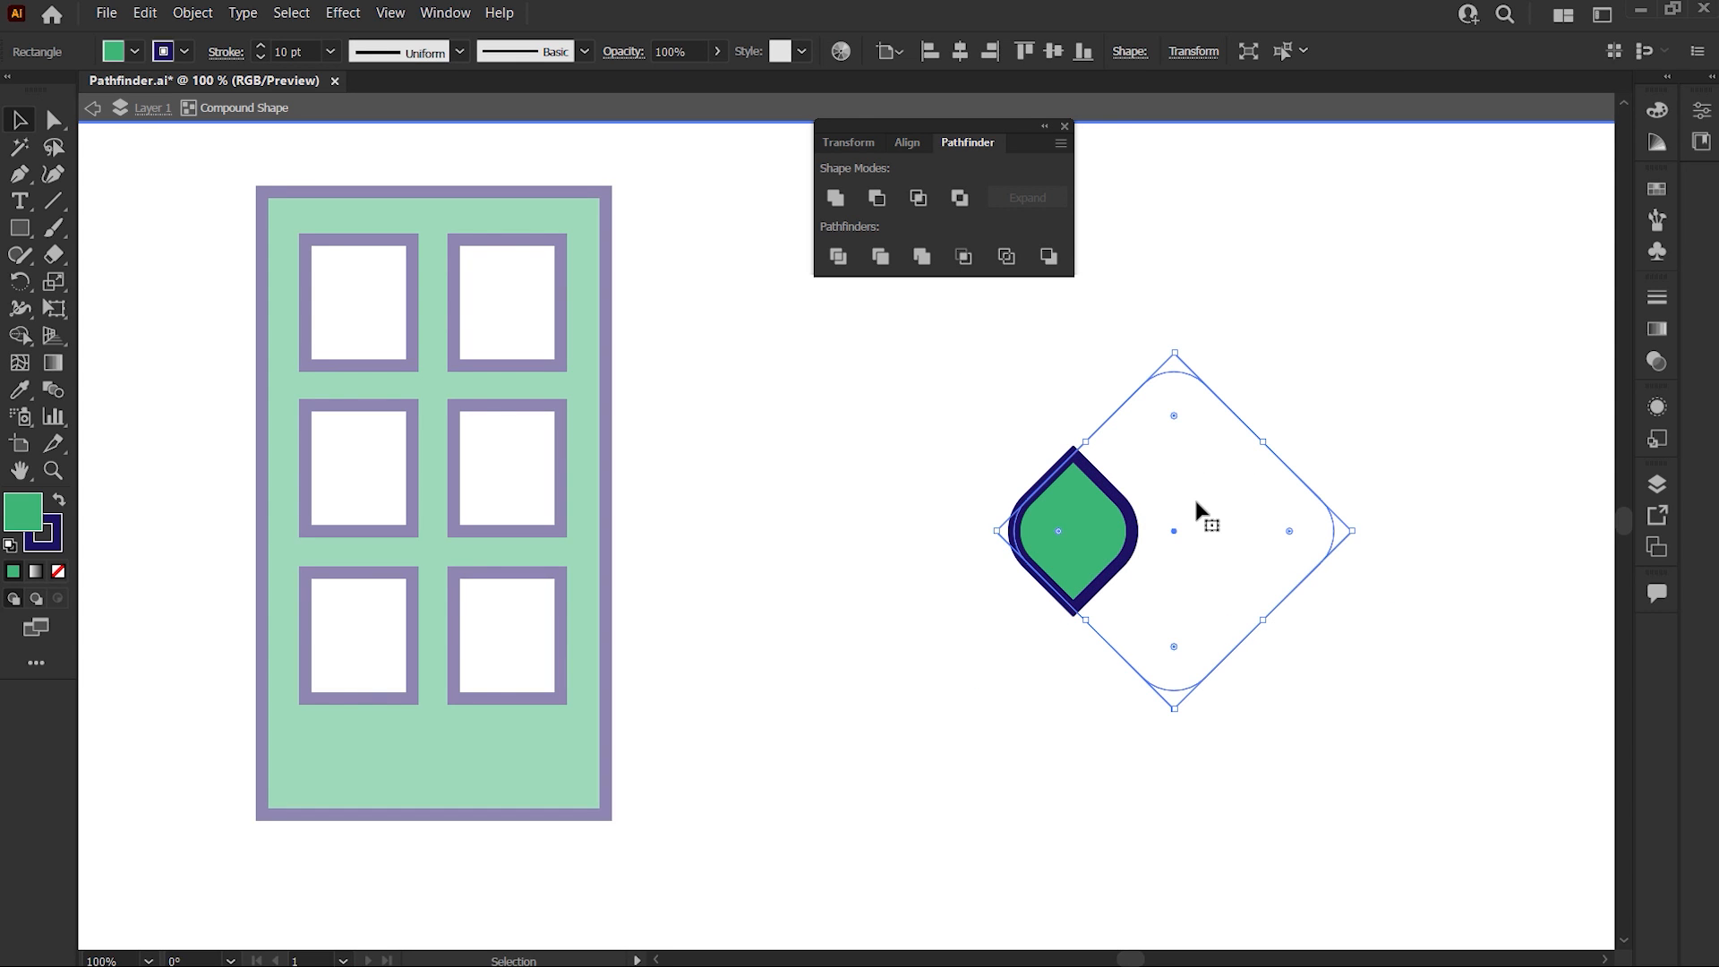
{"action": "mouse_move", "coordinate": [1174, 537]}
{"action": "left_mouse_down"}
{"action": "mouse_move", "coordinate": [1258, 528]}
{"action": "mouse_move", "coordinate": [1150, 535]}
{"action": "mouse_move", "coordinate": [1200, 535]}
{"action": "left_mouse_up"}
{"action": "right_click", "coordinate": [1175, 461]}
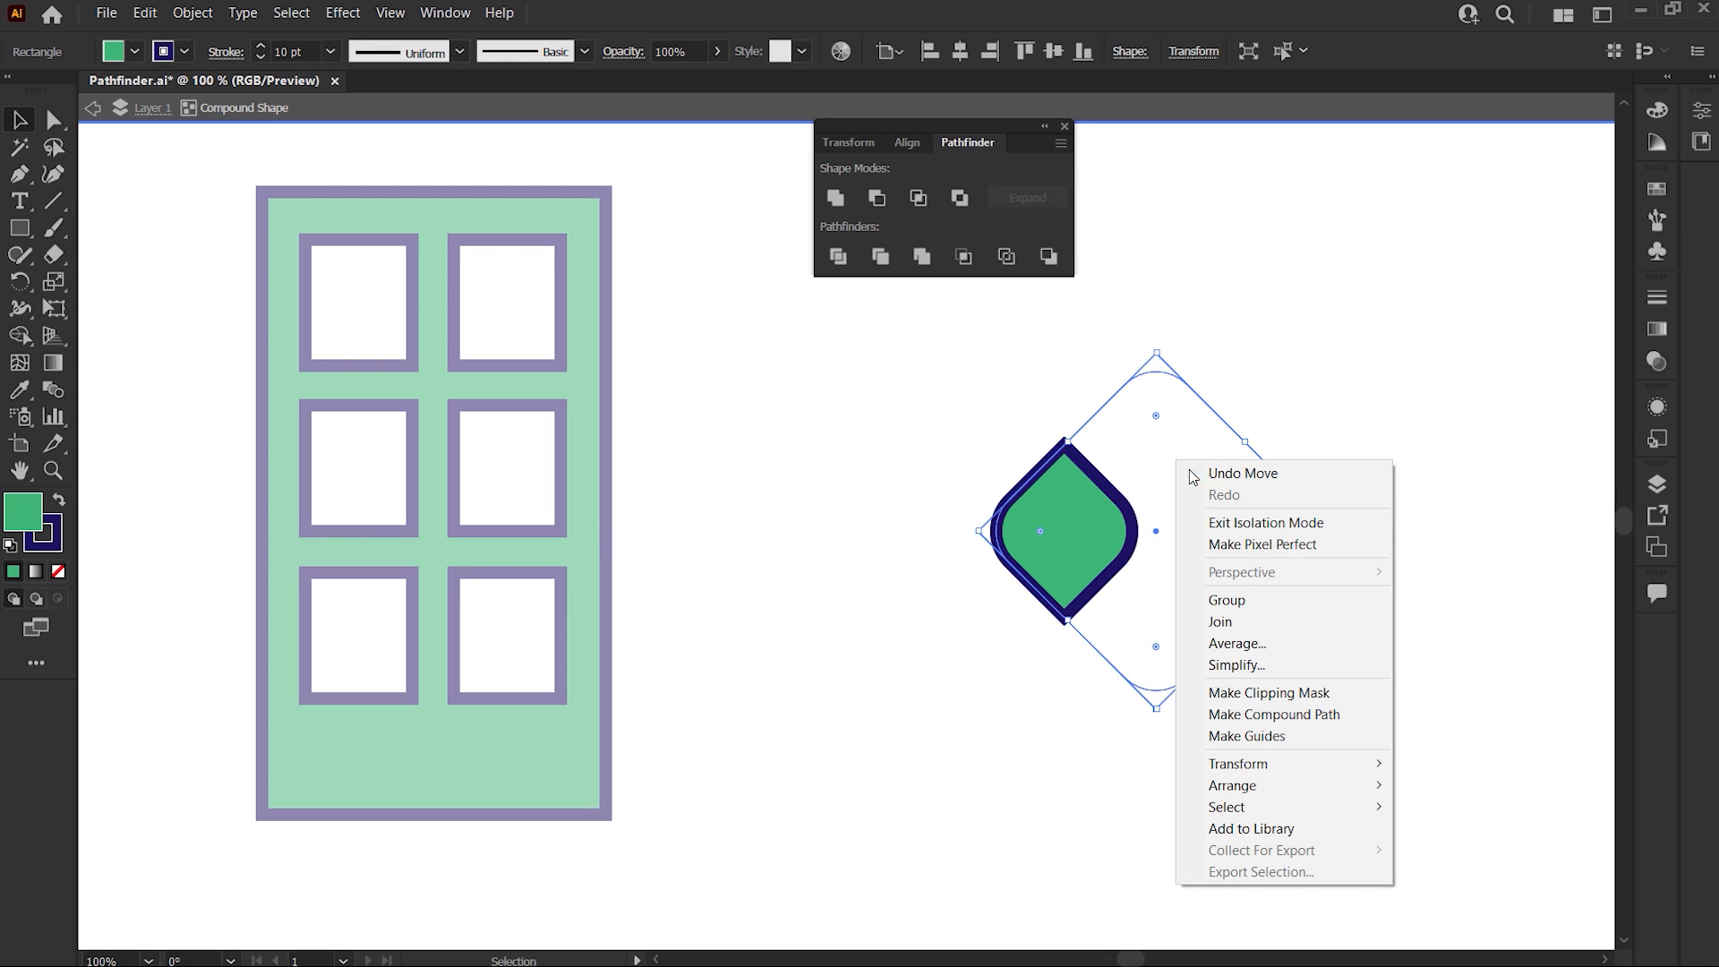
{"action": "left_click", "coordinate": [1200, 519]}
{"action": "left_click", "coordinate": [1279, 385]}
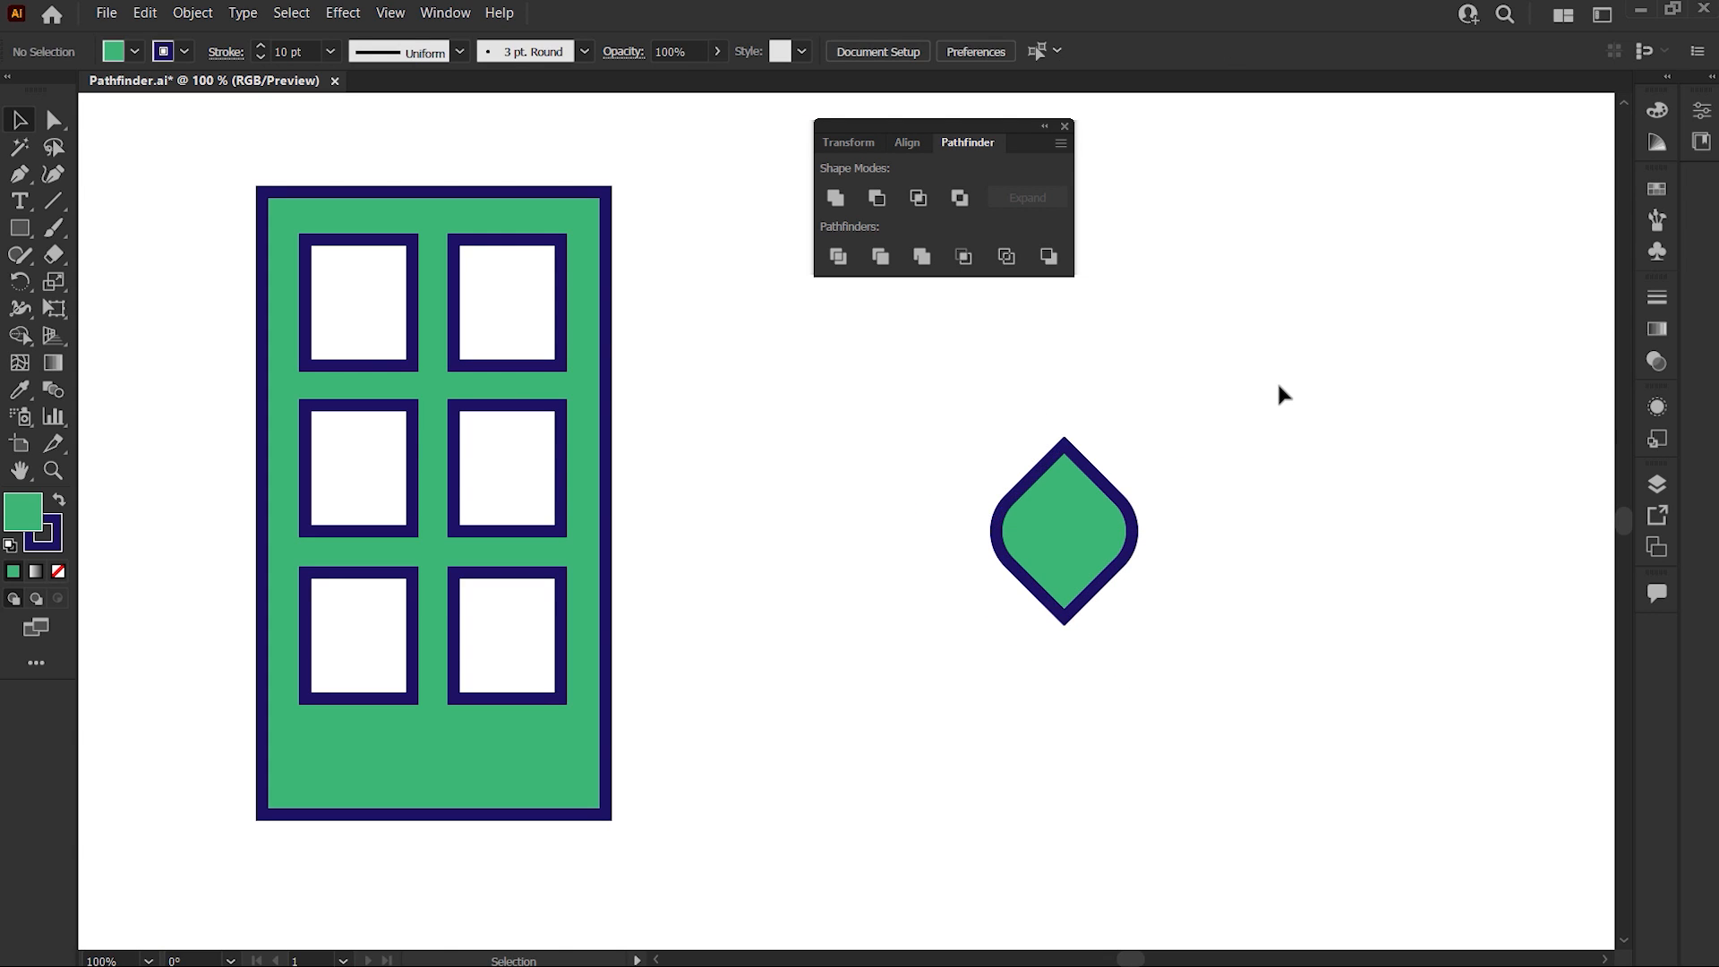
Step: Expand the intersected compound shape into a plain path and enlarge it from its center to about double size
{"action": "left_click_drag", "start_coordinate": [1277, 376], "coordinate": [1039, 503]}
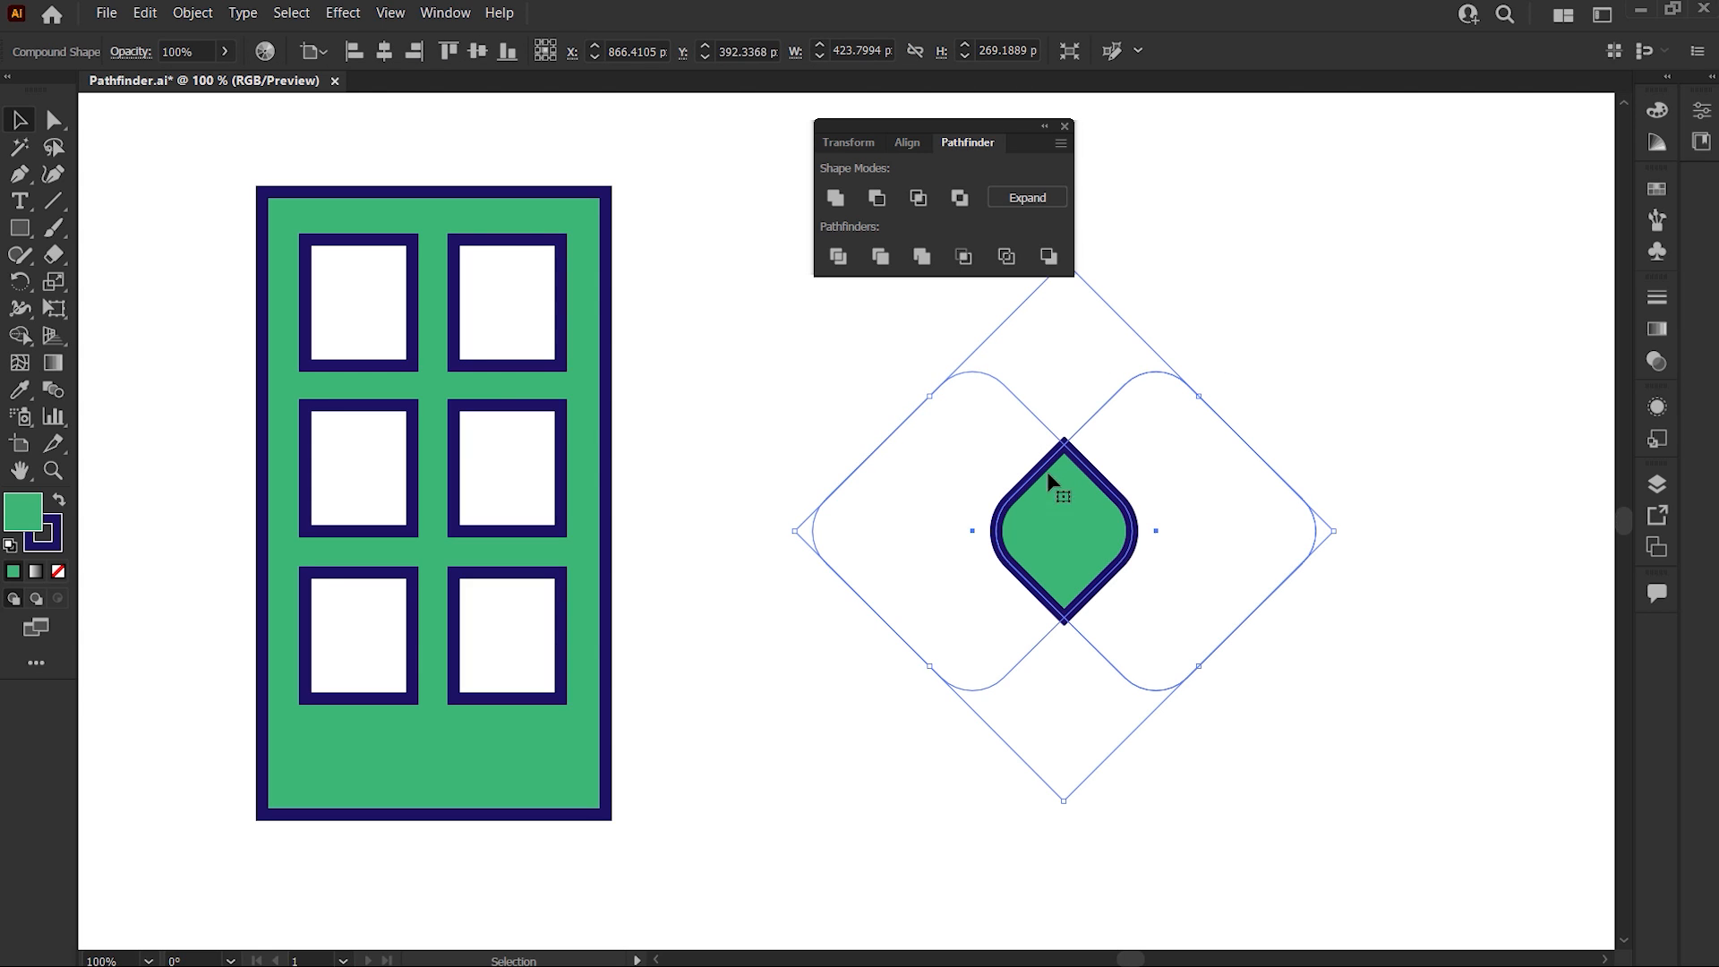
{"action": "left_click", "coordinate": [1045, 203]}
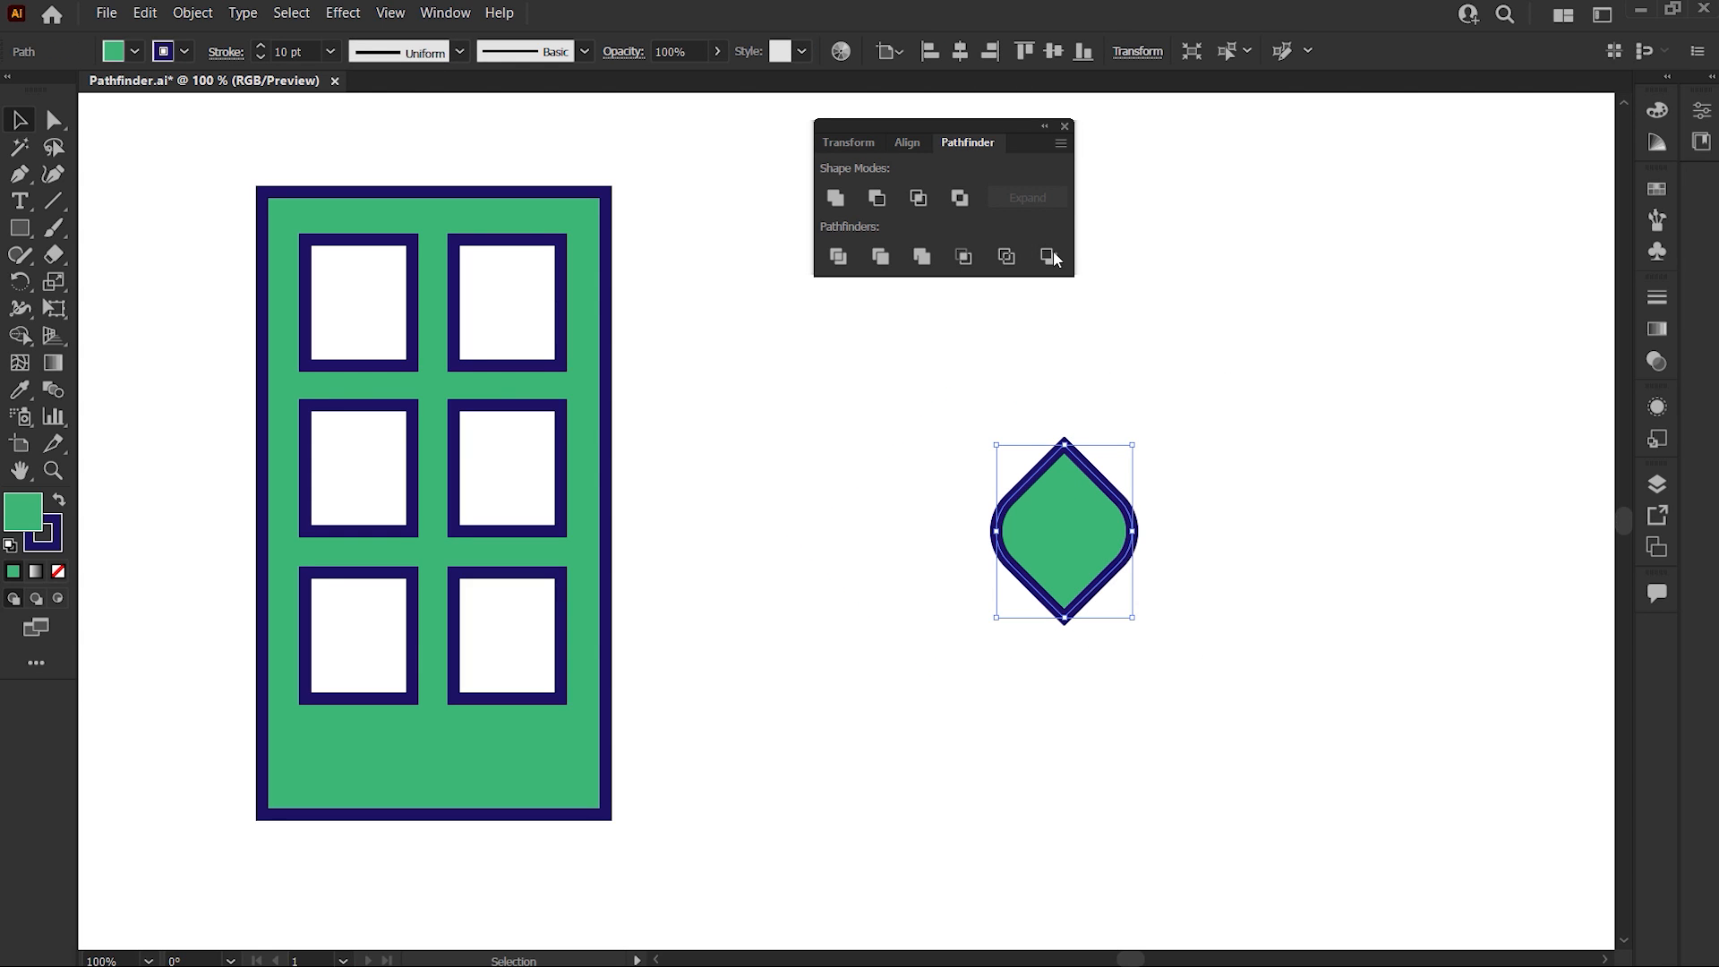
{"action": "left_click_drag", "start_coordinate": [1145, 390], "coordinate": [1053, 532]}
{"action": "left_click_drag", "start_coordinate": [1132, 445], "coordinate": [1195, 343]}
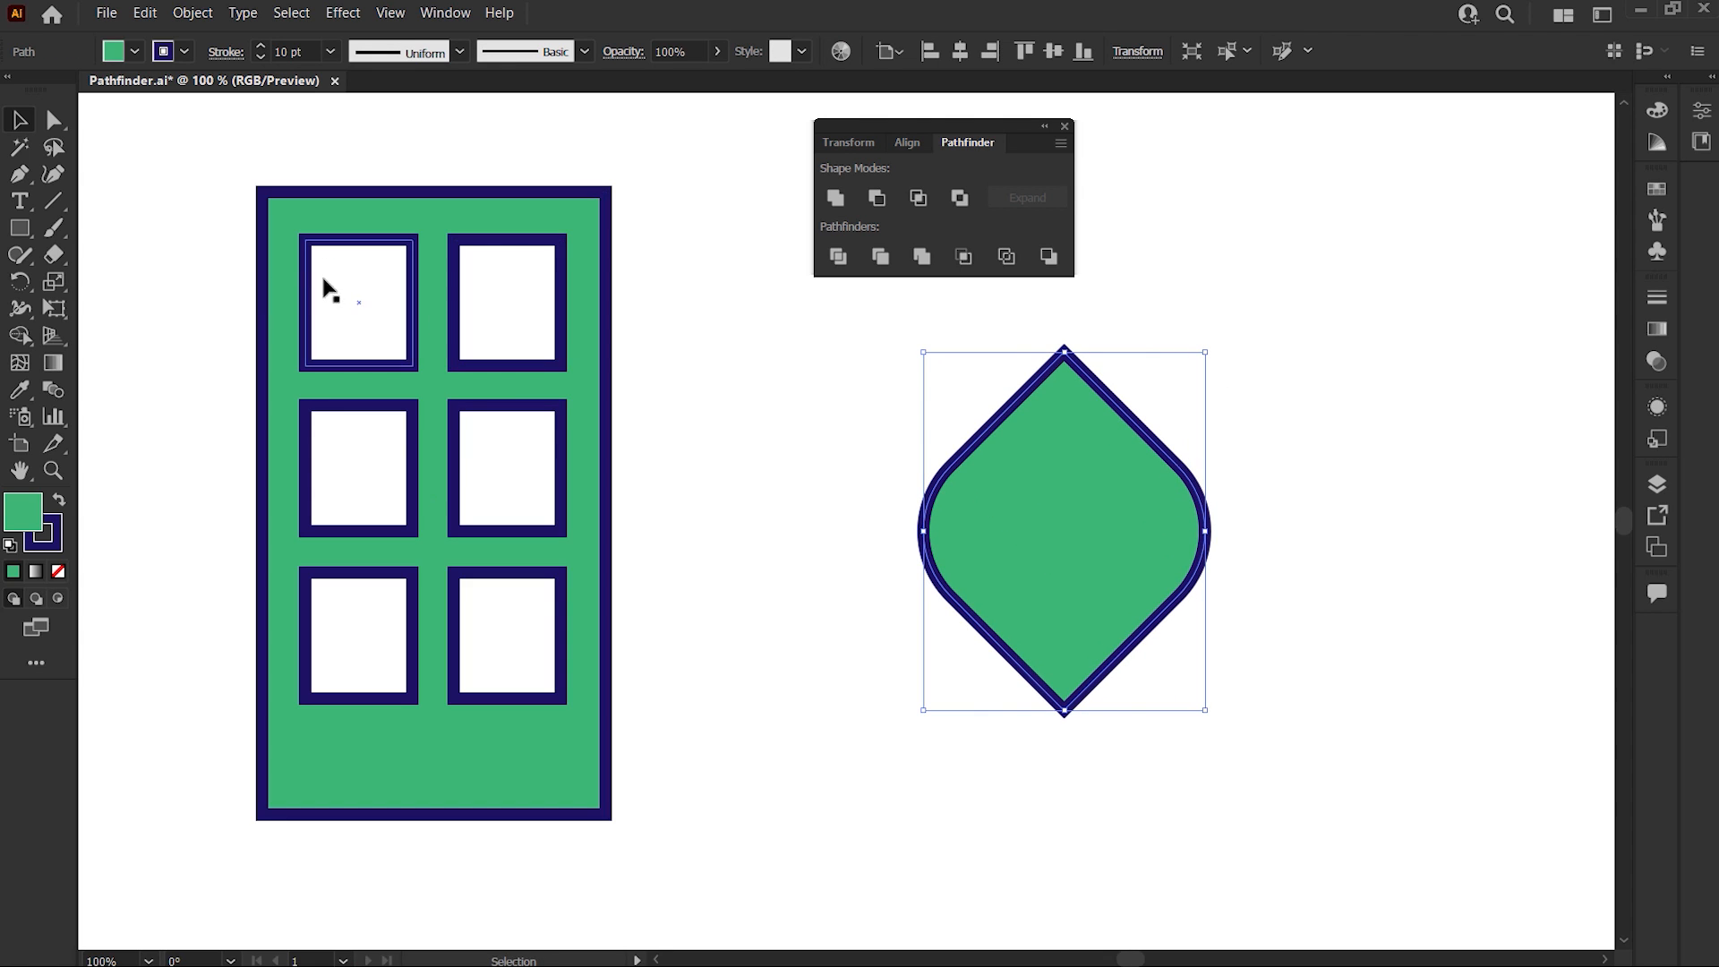
Step: Draw a thin horizontal bar about 300 px wide across the shape's upper part and subtract it as a compound shape
{"action": "left_click", "coordinate": [21, 228]}
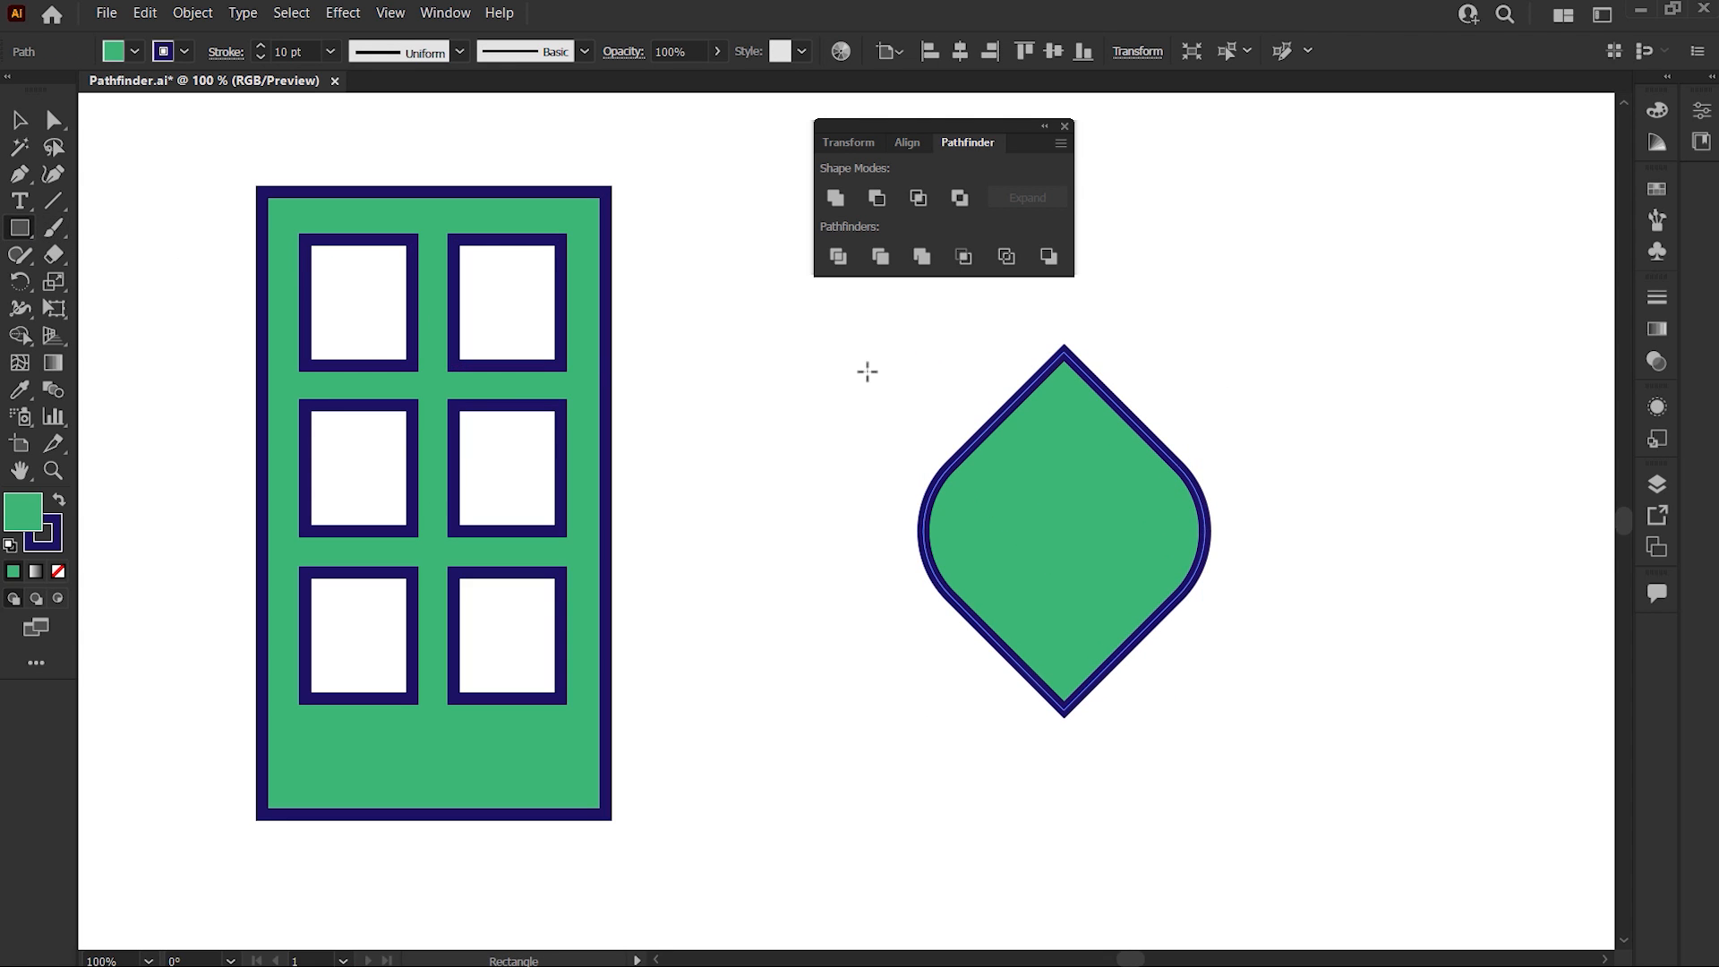
{"action": "left_click_drag", "start_coordinate": [867, 371], "coordinate": [1244, 410]}
{"action": "key", "text": "v"}
{"action": "left_click", "coordinate": [1141, 484], "text": "shift"}
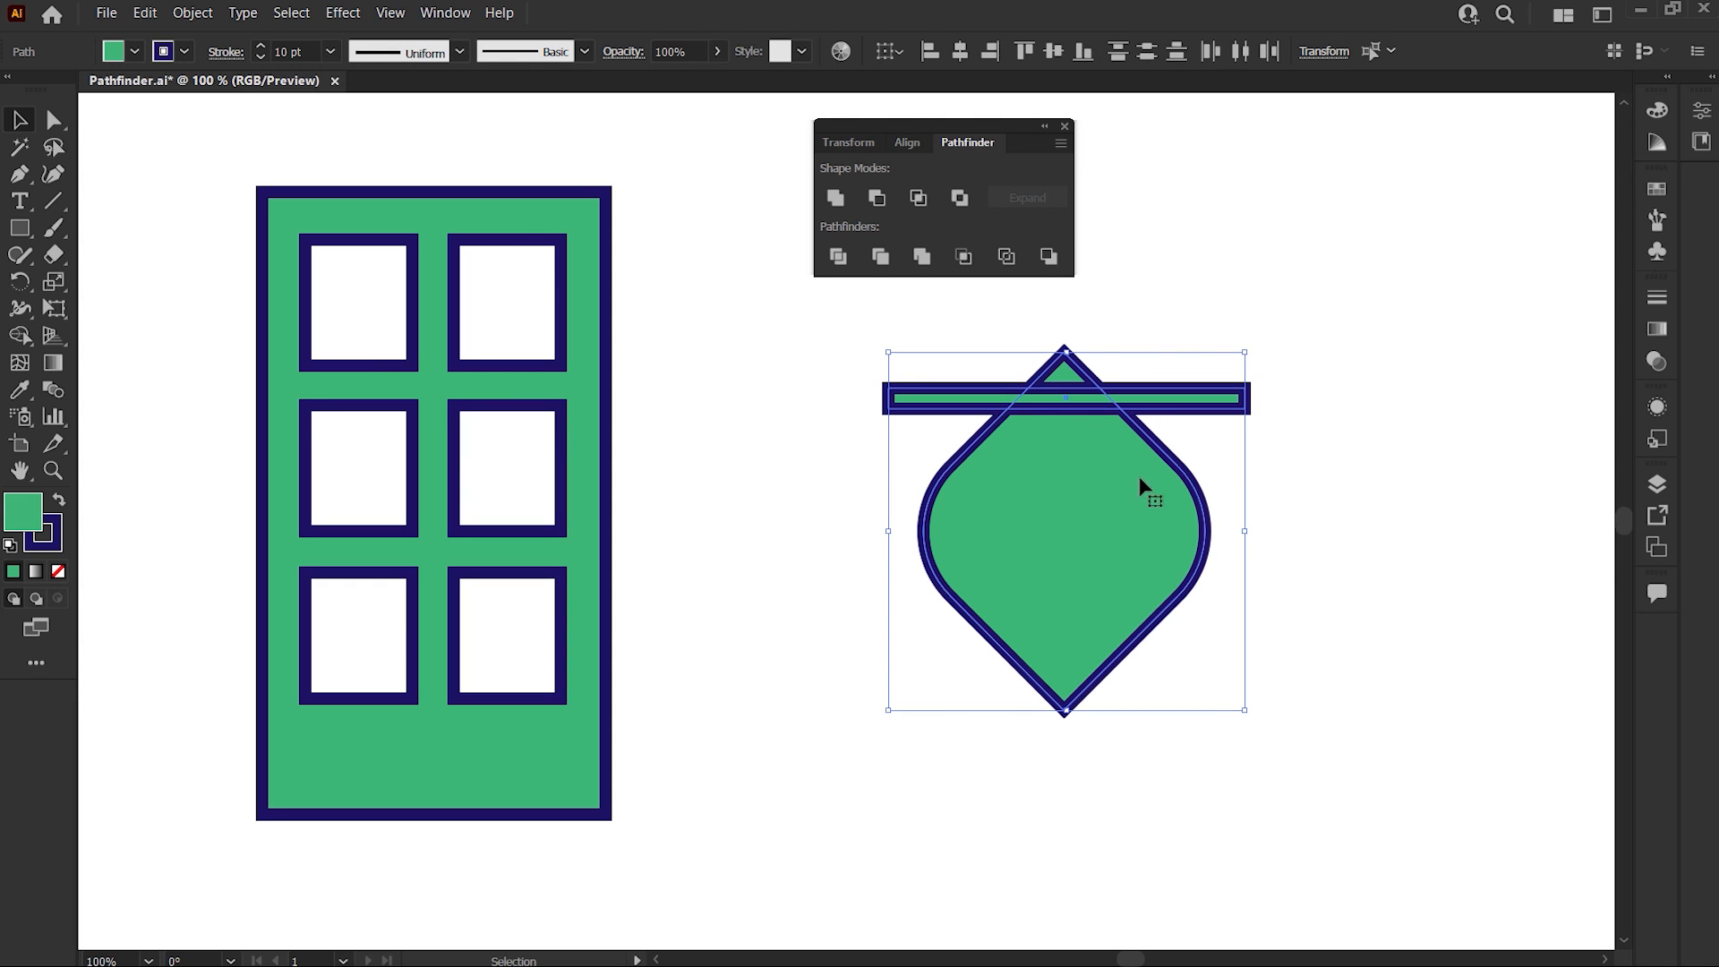
{"action": "left_click", "coordinate": [877, 201]}
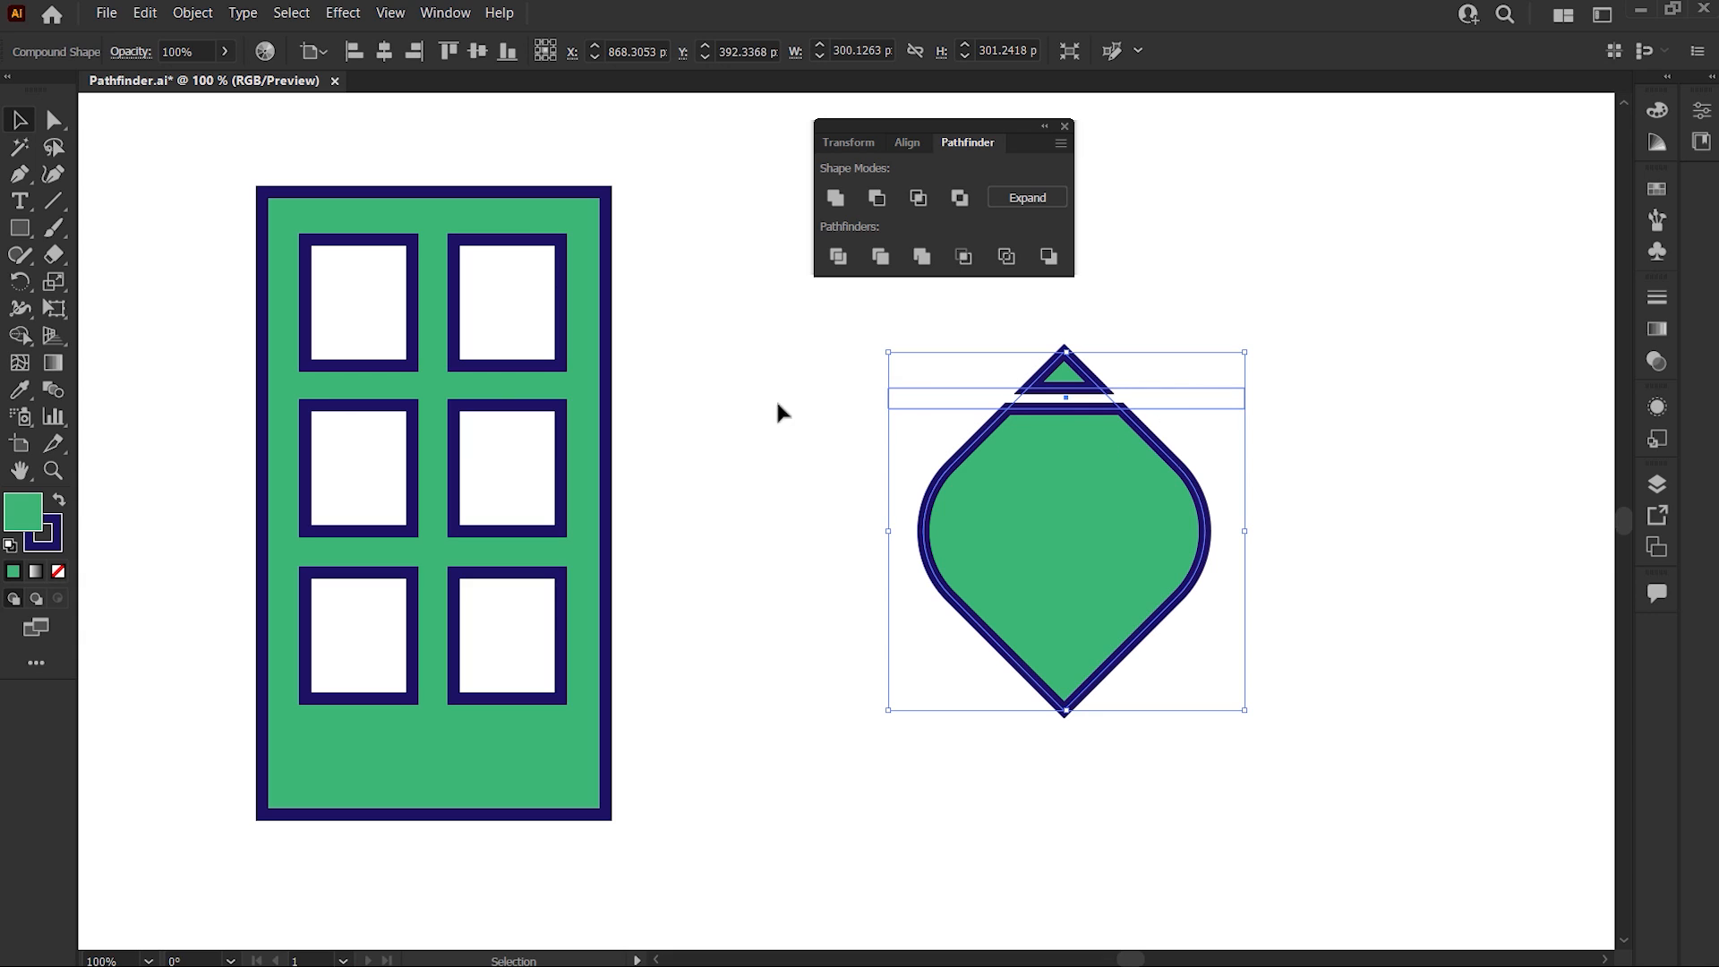
Step: Using the Group Selection tool, duplicate the subtracted bar downward to make five evenly spaced cuts across the shape
{"action": "left_click", "coordinate": [53, 119]}
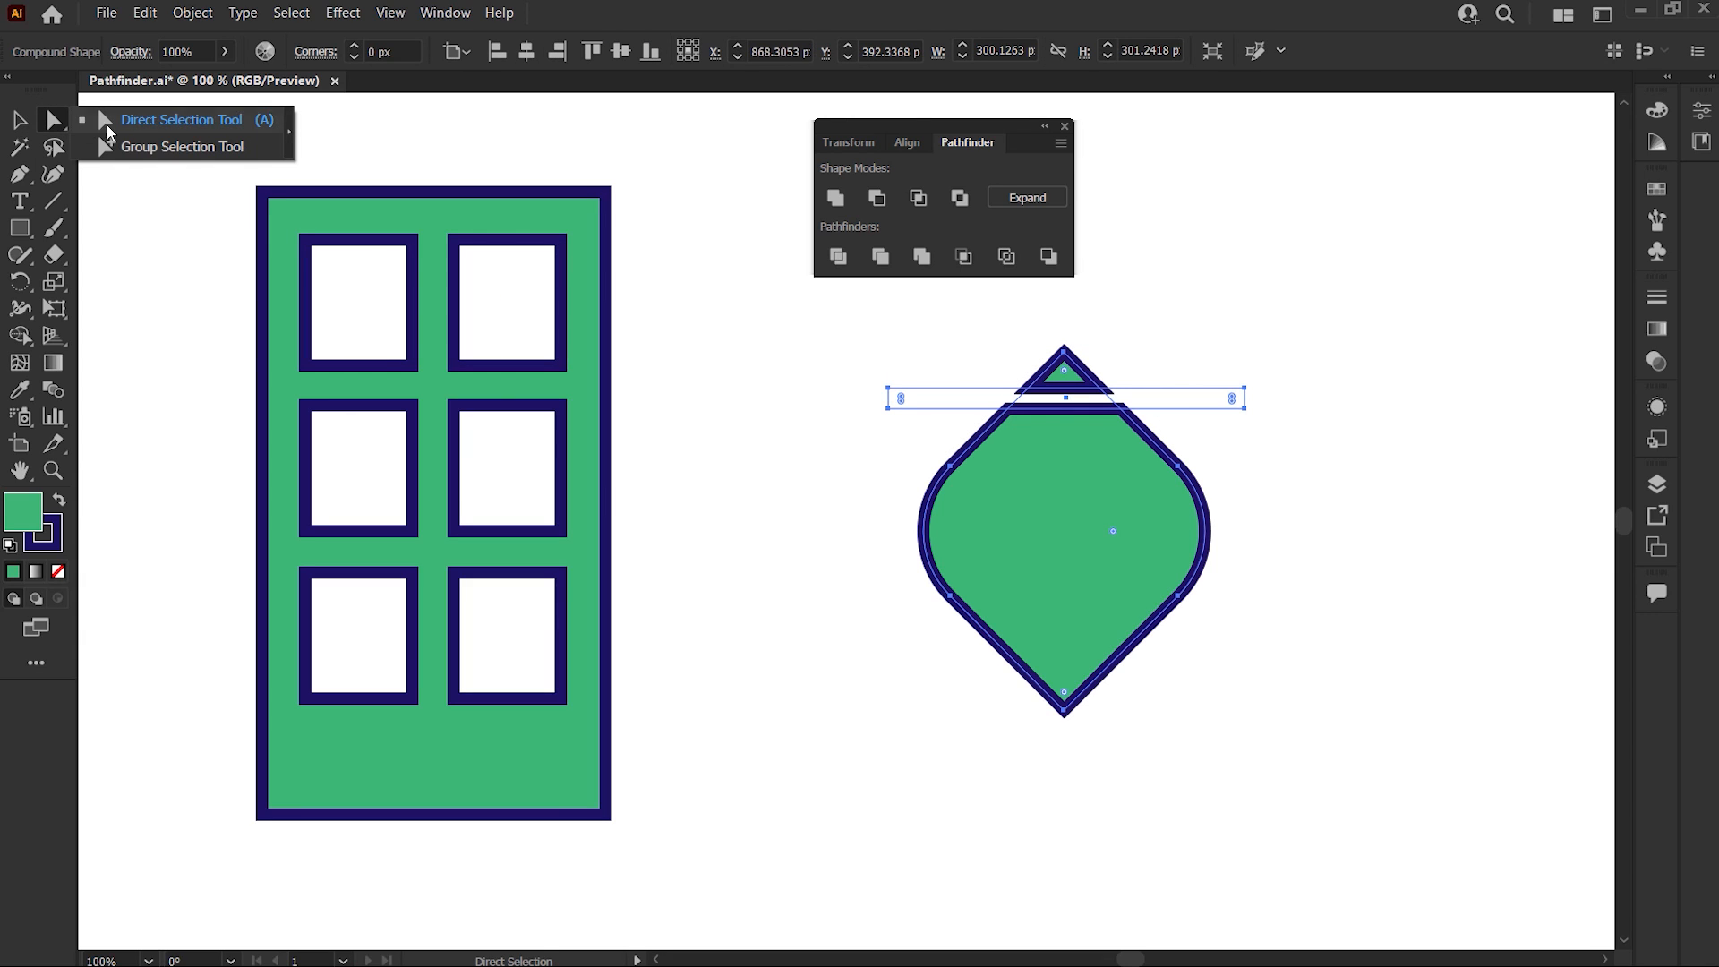
{"action": "left_click", "coordinate": [154, 150]}
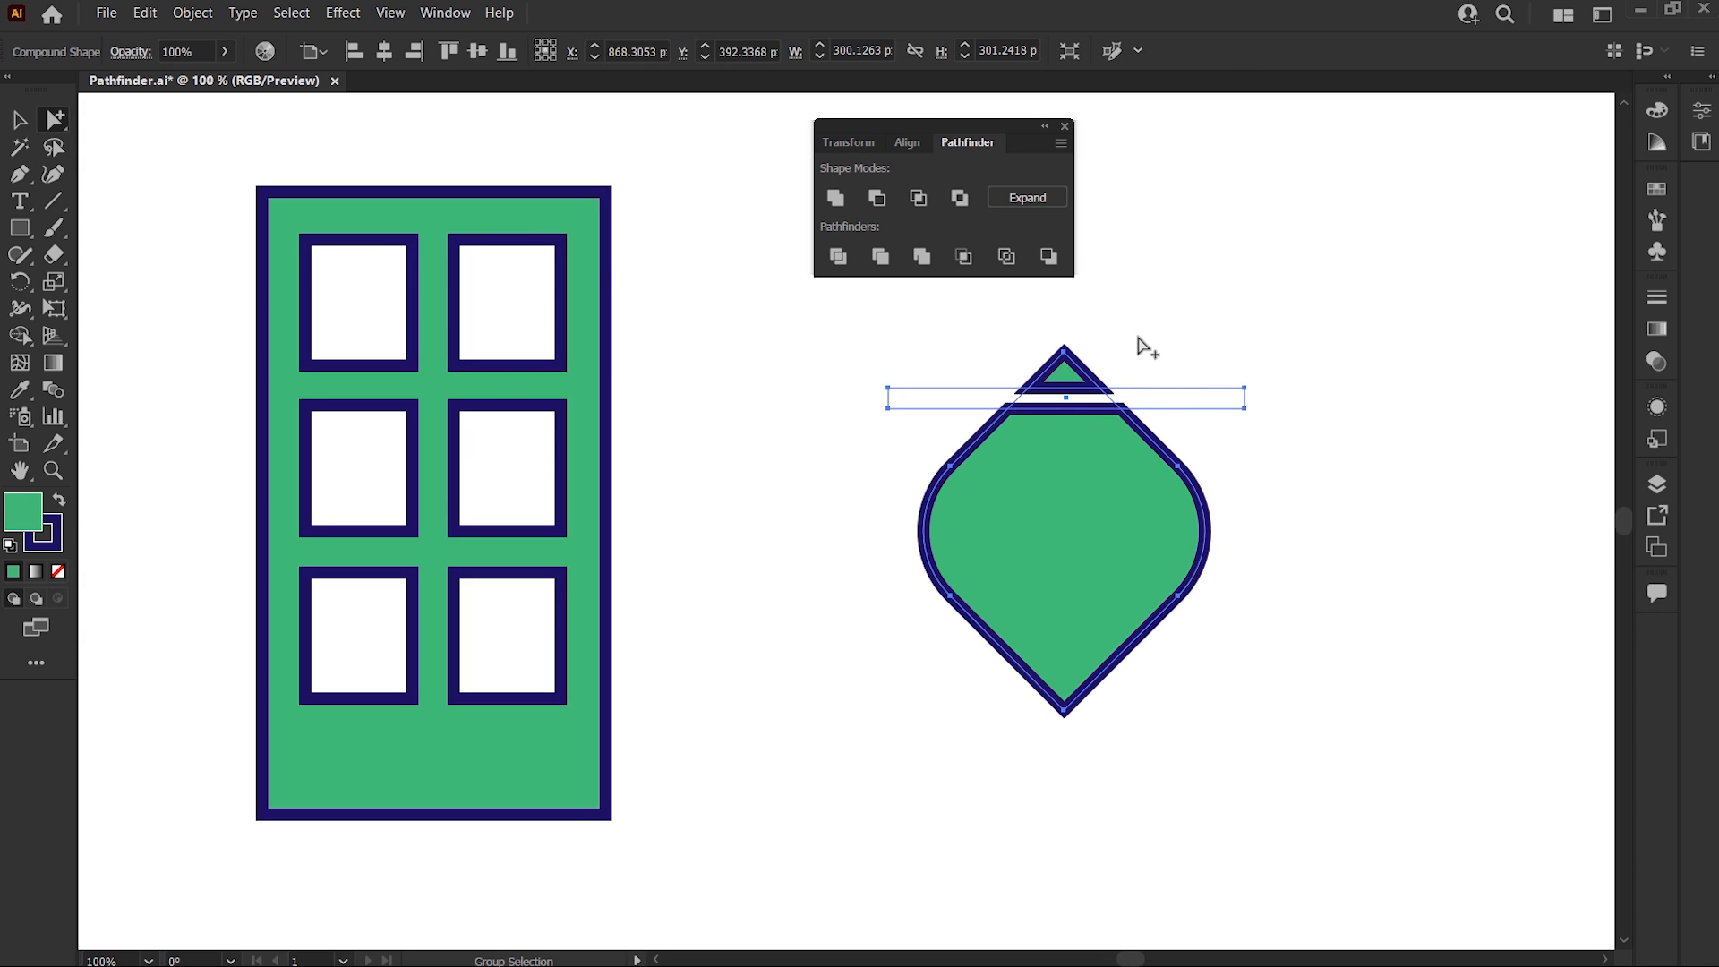
{"action": "left_click", "coordinate": [1169, 351]}
{"action": "left_click_drag", "start_coordinate": [1196, 395], "coordinate": [1225, 668]}
{"action": "left_click", "coordinate": [1323, 518]}
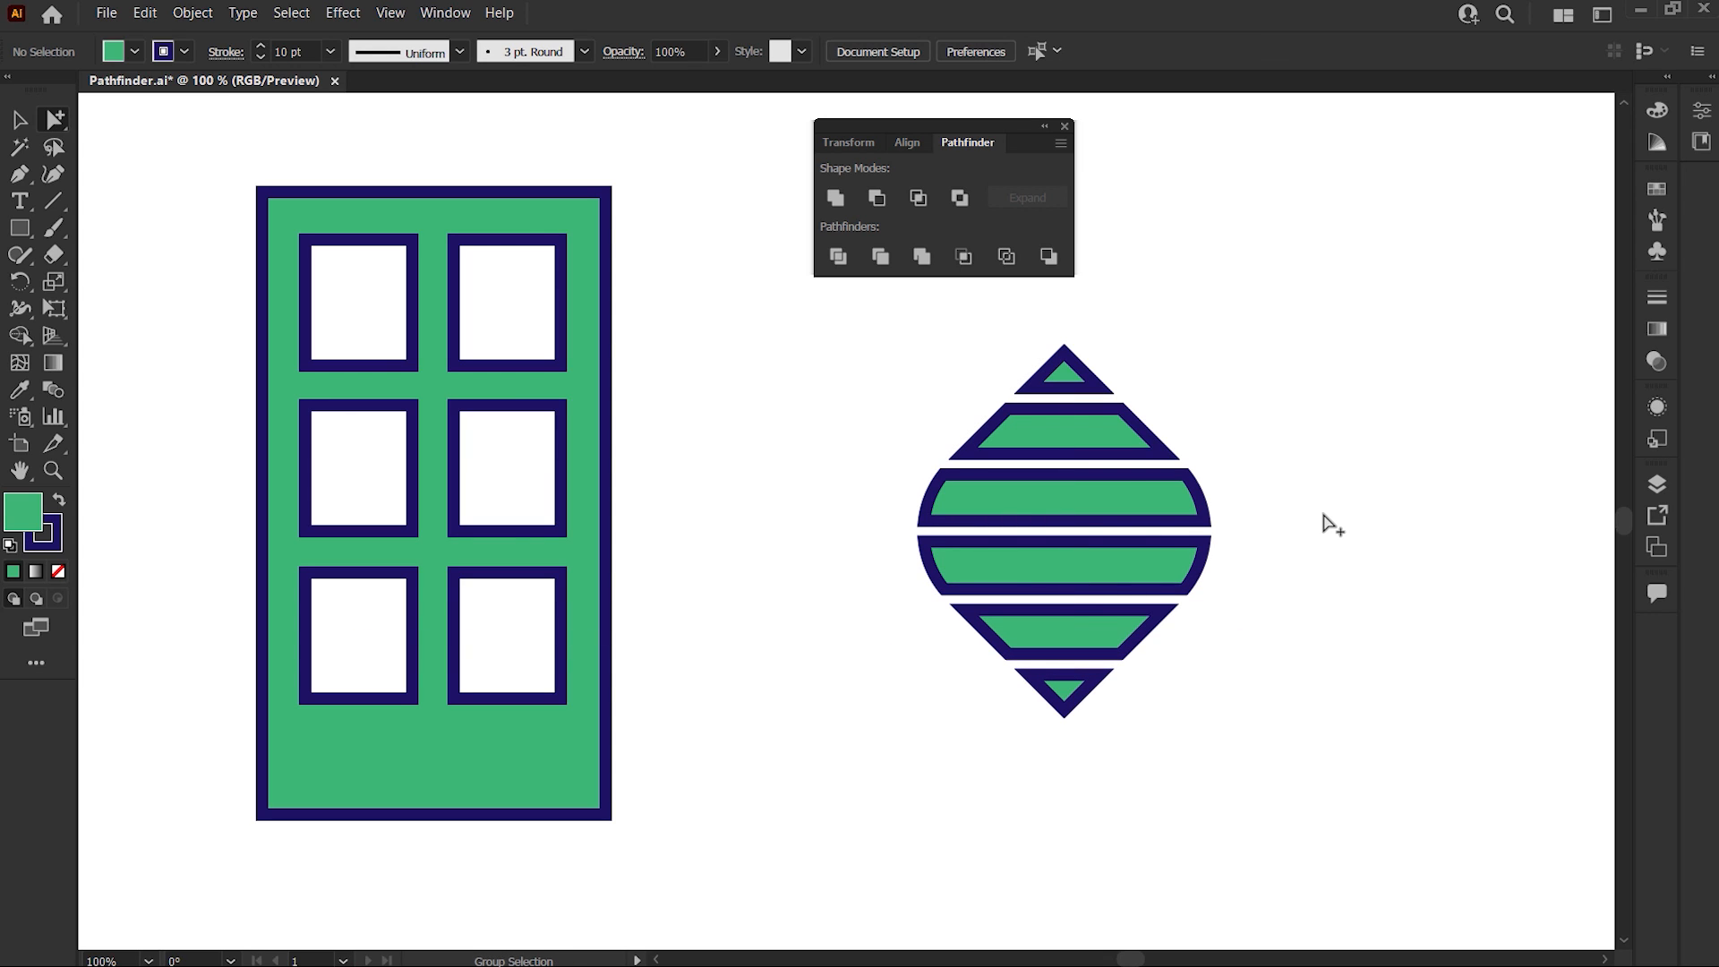
Step: Try expanding the striped compound shape, and undo the expansion
{"action": "key", "text": "v"}
{"action": "left_click", "coordinate": [1175, 500]}
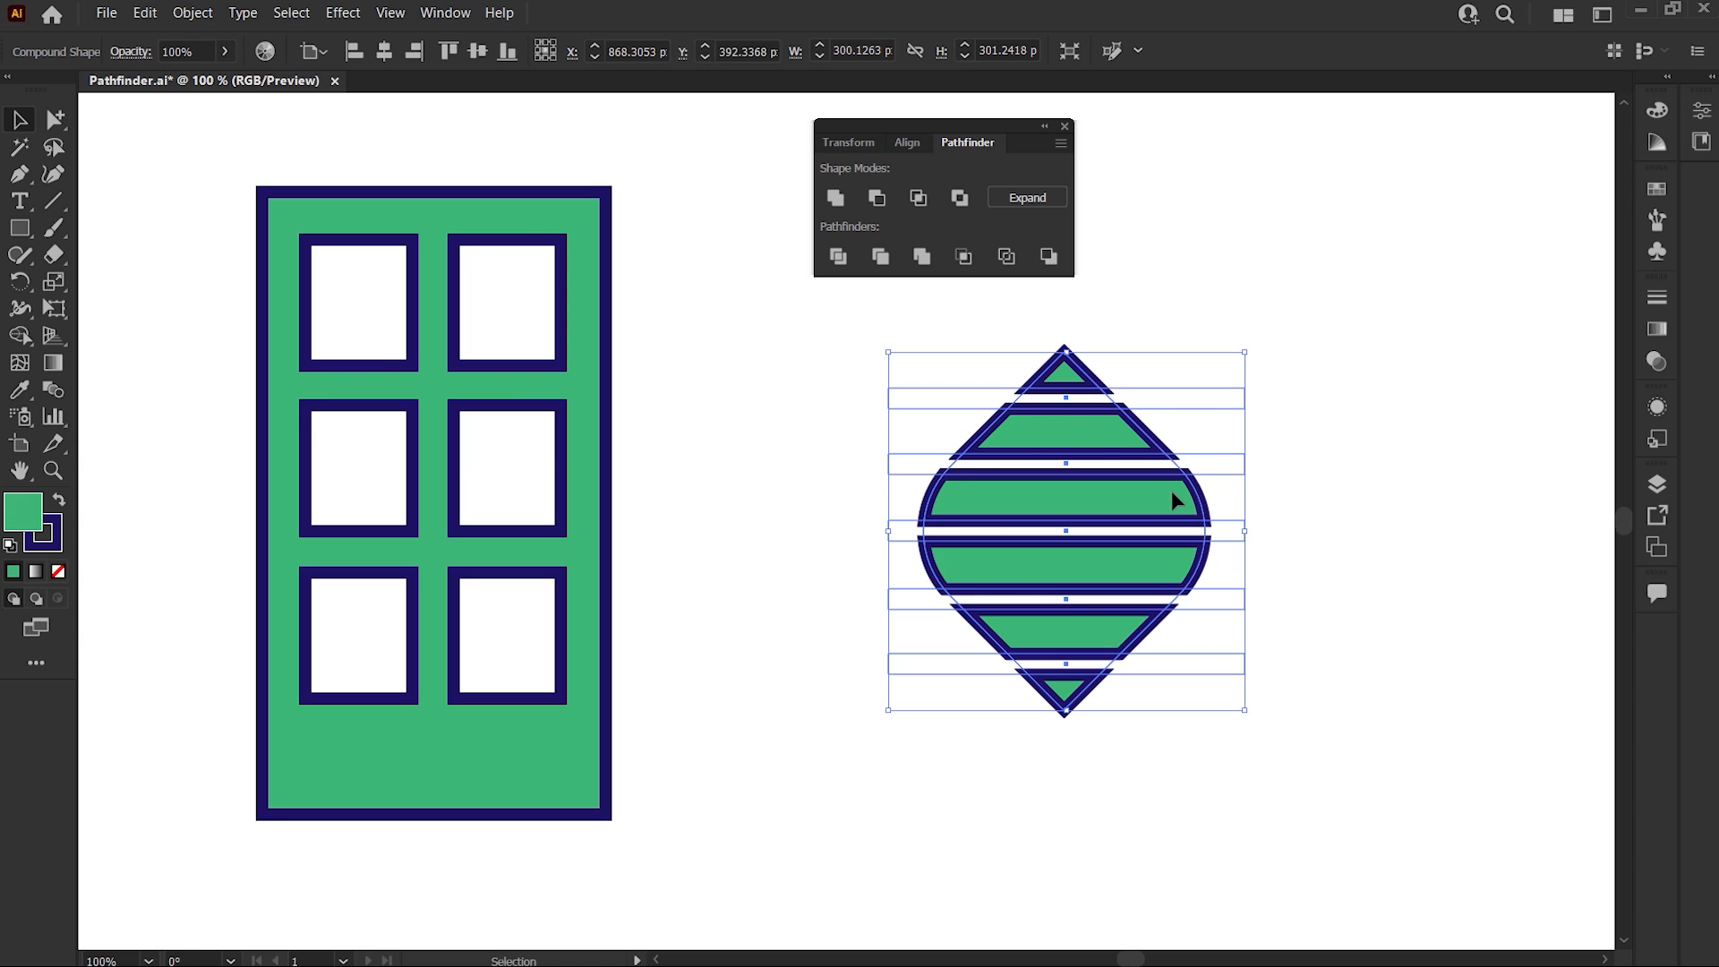
{"action": "left_click", "coordinate": [1048, 197]}
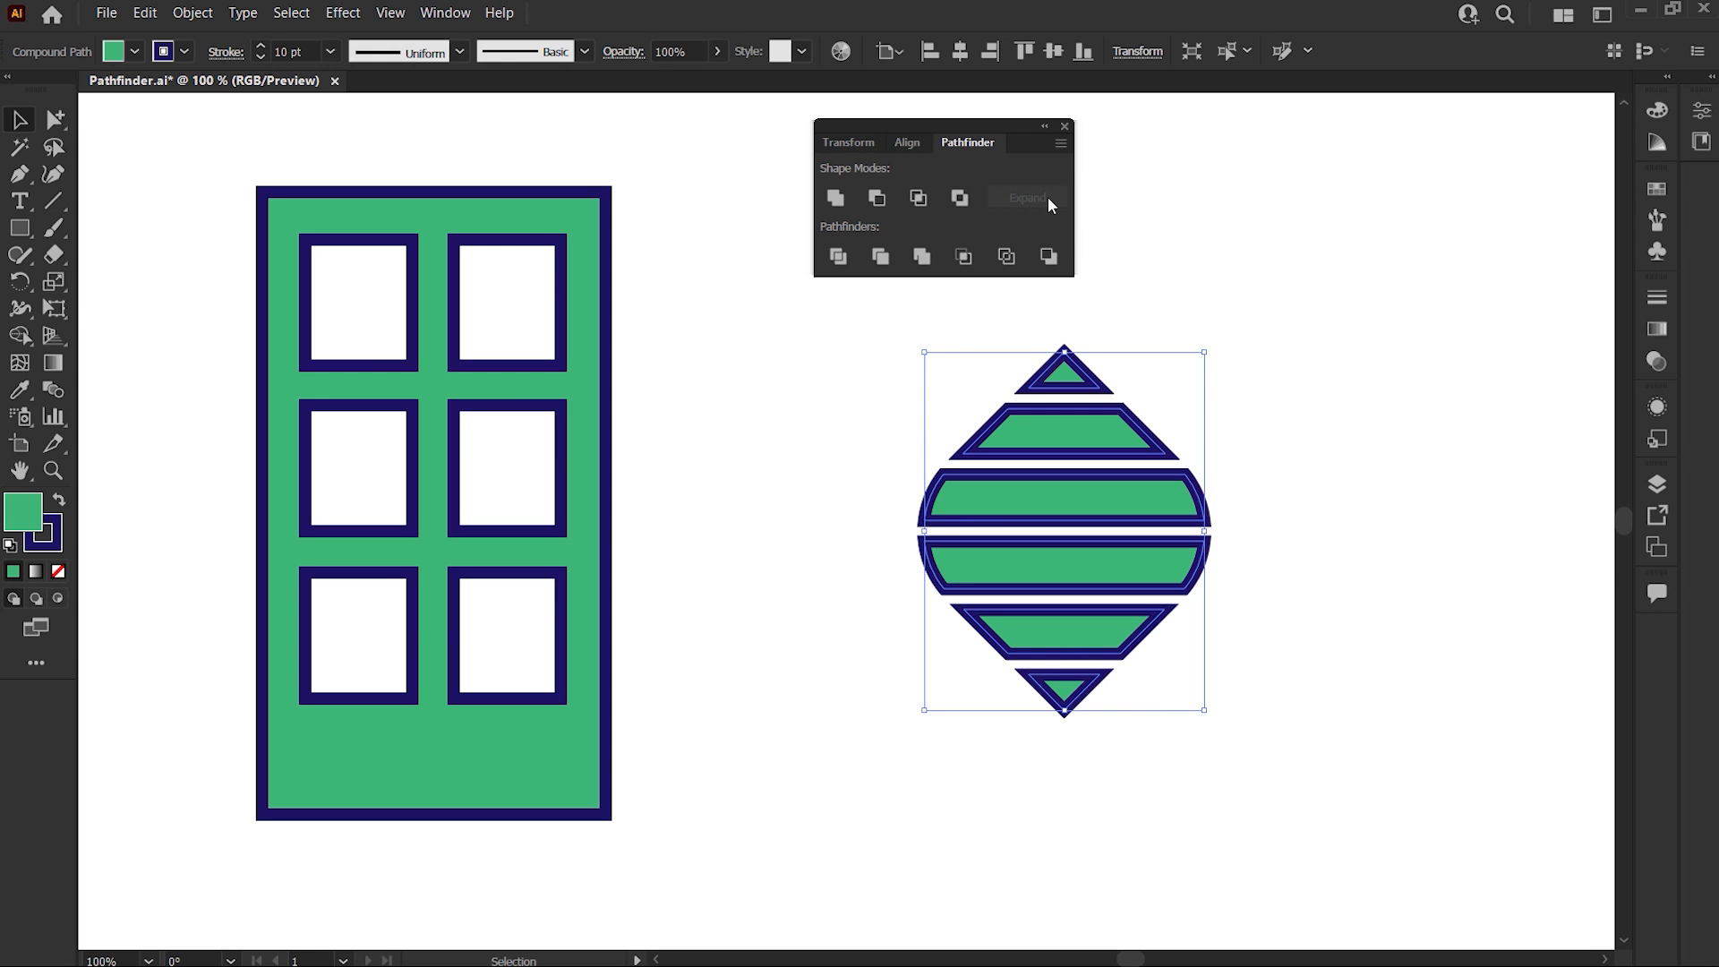
{"action": "key", "text": "ctrl+z"}
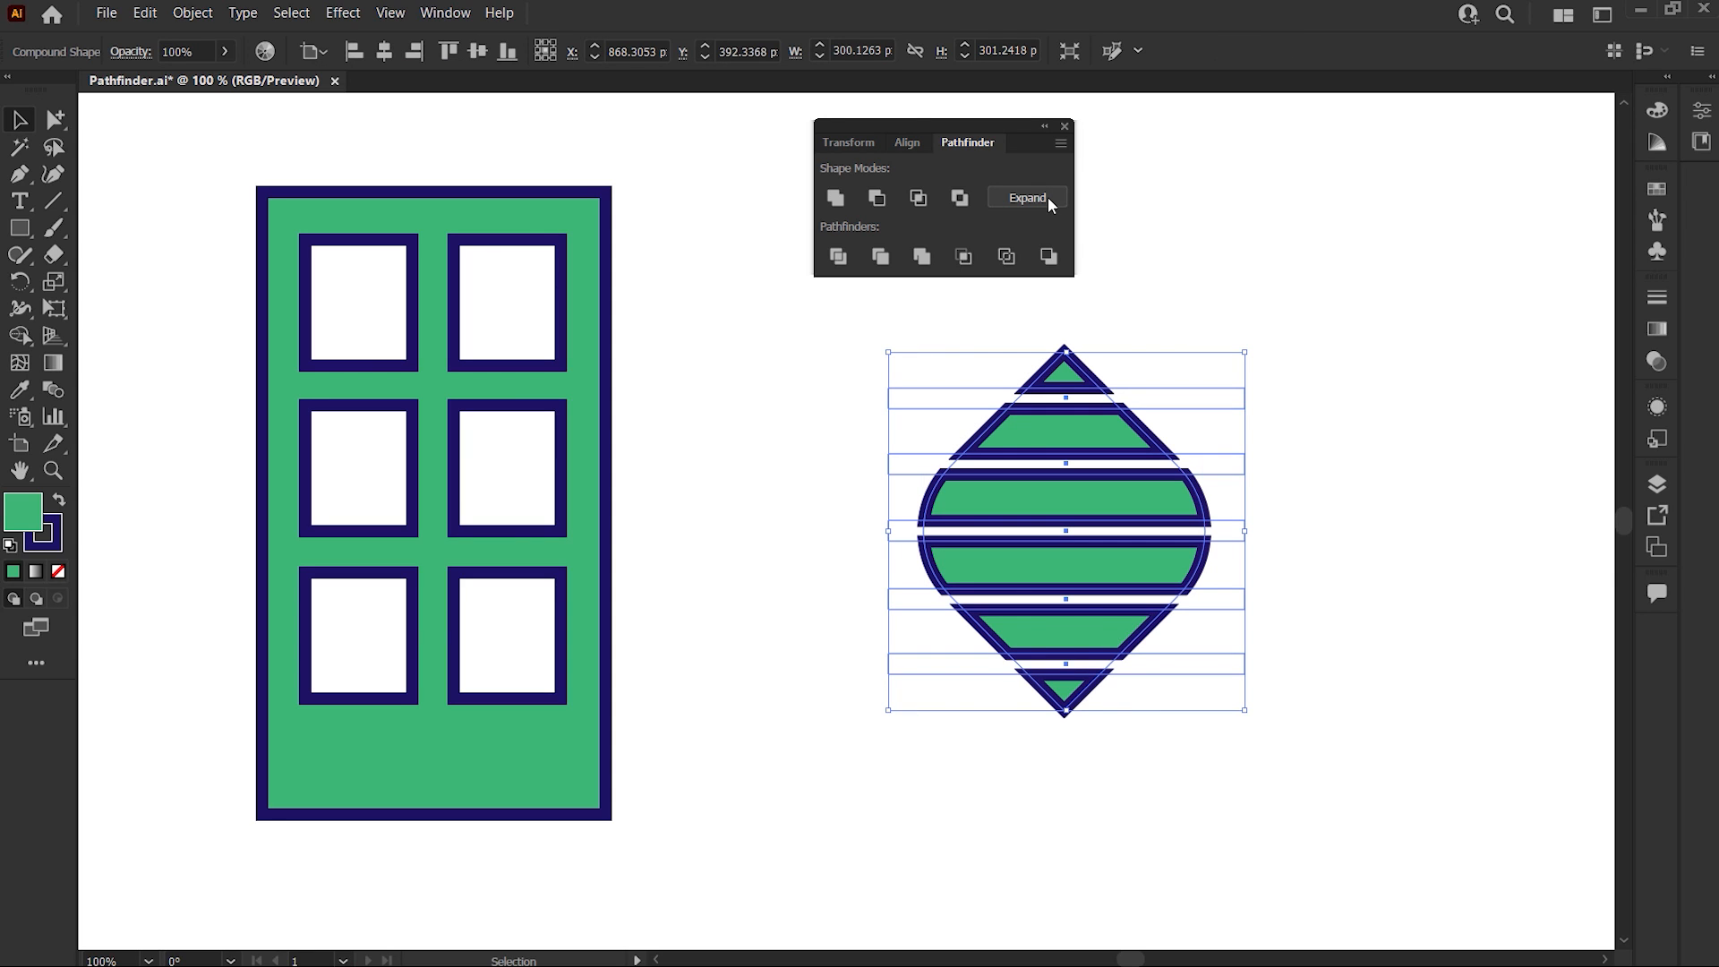
Step: Release the striped compound shape and move its five bars off to alternating sides
{"action": "left_click", "coordinate": [1060, 145]}
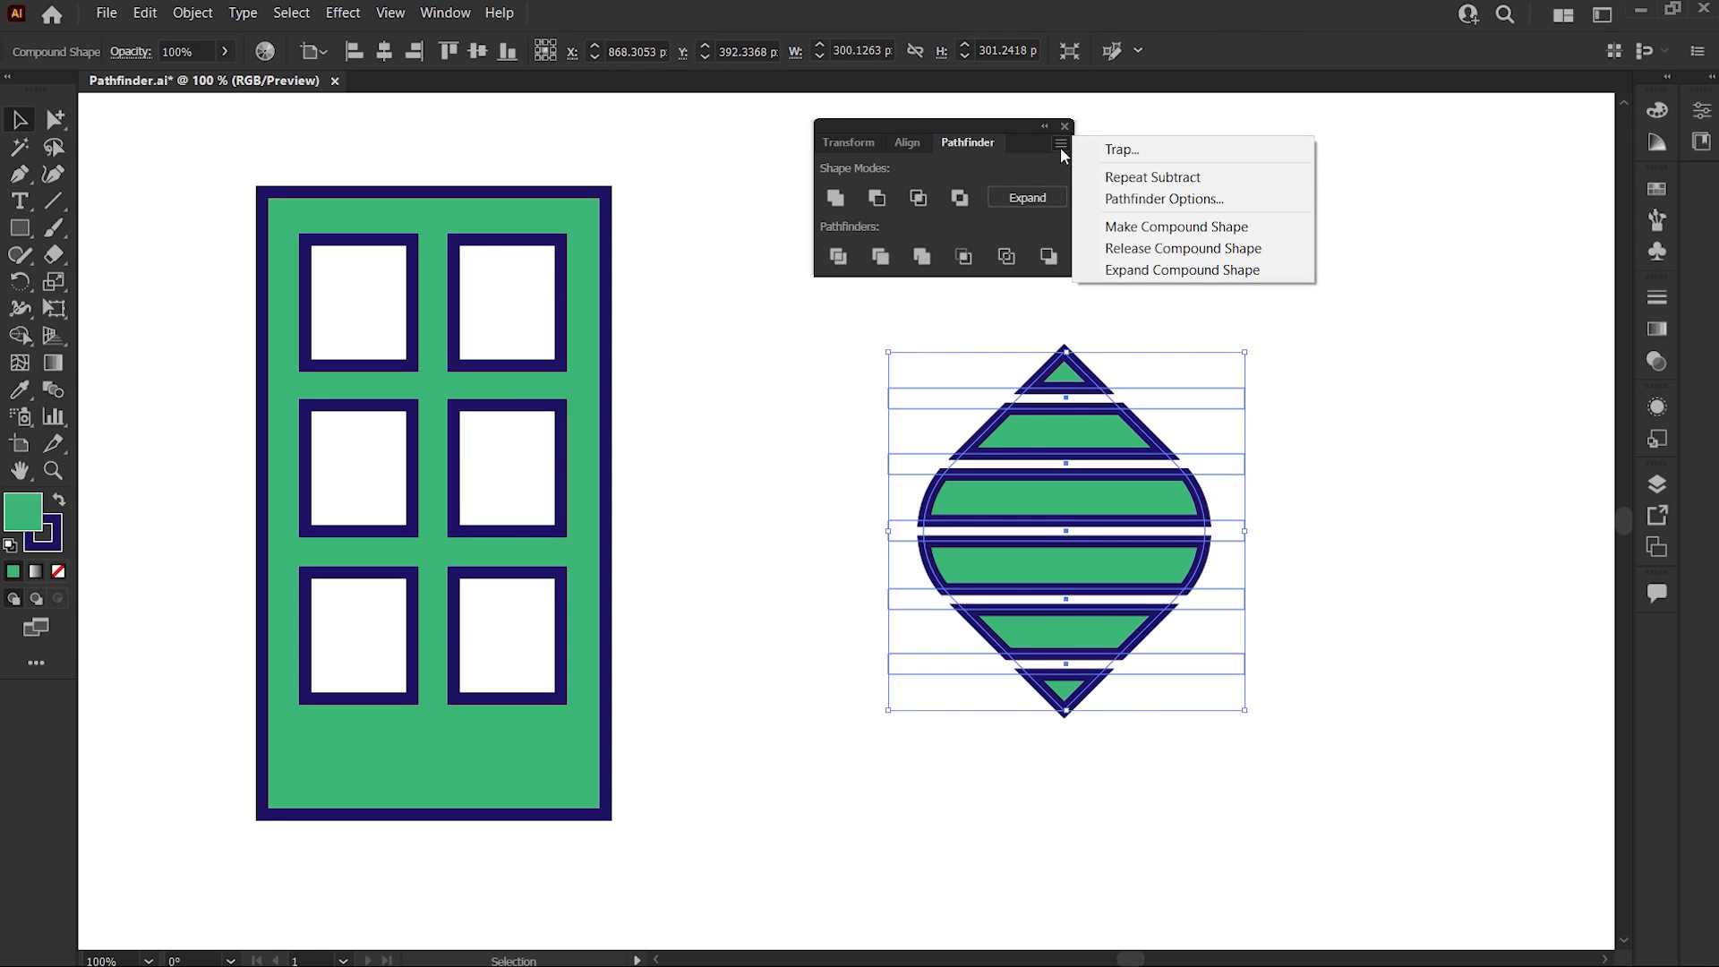
{"action": "left_click", "coordinate": [1094, 249]}
{"action": "left_click", "coordinate": [1197, 291]}
{"action": "left_click_drag", "start_coordinate": [1212, 392], "coordinate": [1287, 341]}
{"action": "left_click_drag", "start_coordinate": [1110, 475], "coordinate": [912, 482]}
{"action": "left_click_drag", "start_coordinate": [1075, 528], "coordinate": [1339, 512]}
{"action": "left_click_drag", "start_coordinate": [1164, 600], "coordinate": [939, 605]}
{"action": "left_click_drag", "start_coordinate": [946, 661], "coordinate": [1190, 685]}
{"action": "left_click", "coordinate": [1237, 594]}
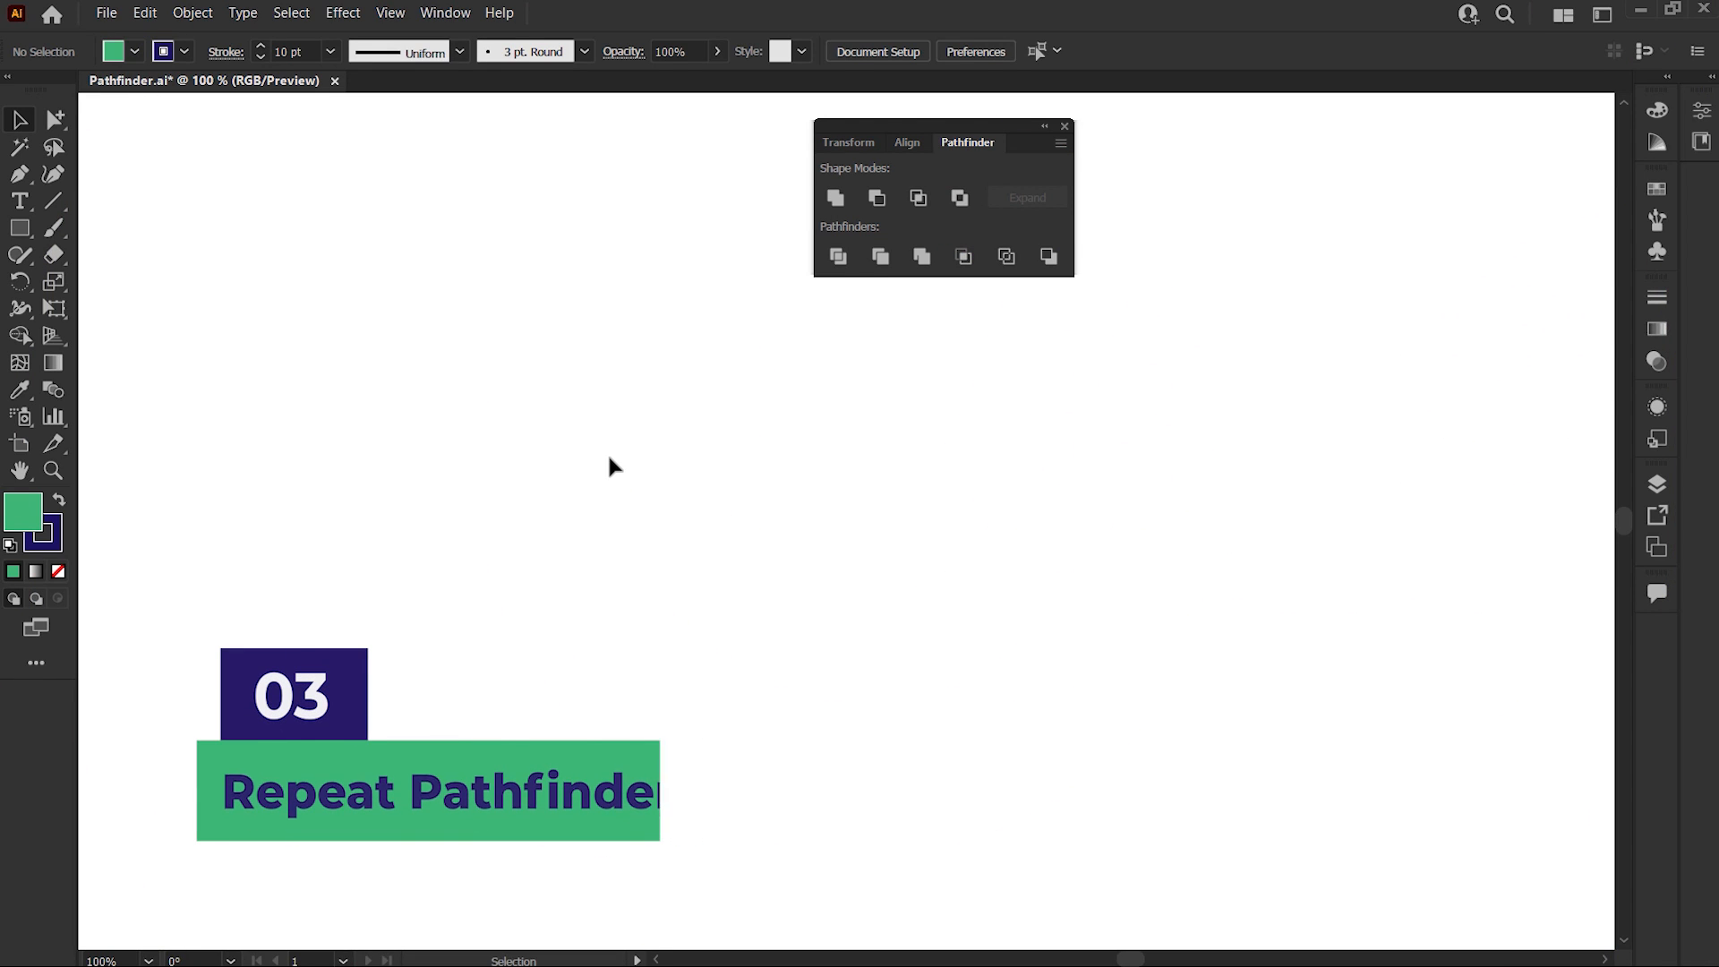
Step: Create two side-by-side pairs of equal overlapping squares, each with the front square offset down and to the right
{"action": "left_click", "coordinate": [19, 227]}
{"action": "left_click", "coordinate": [111, 236]}
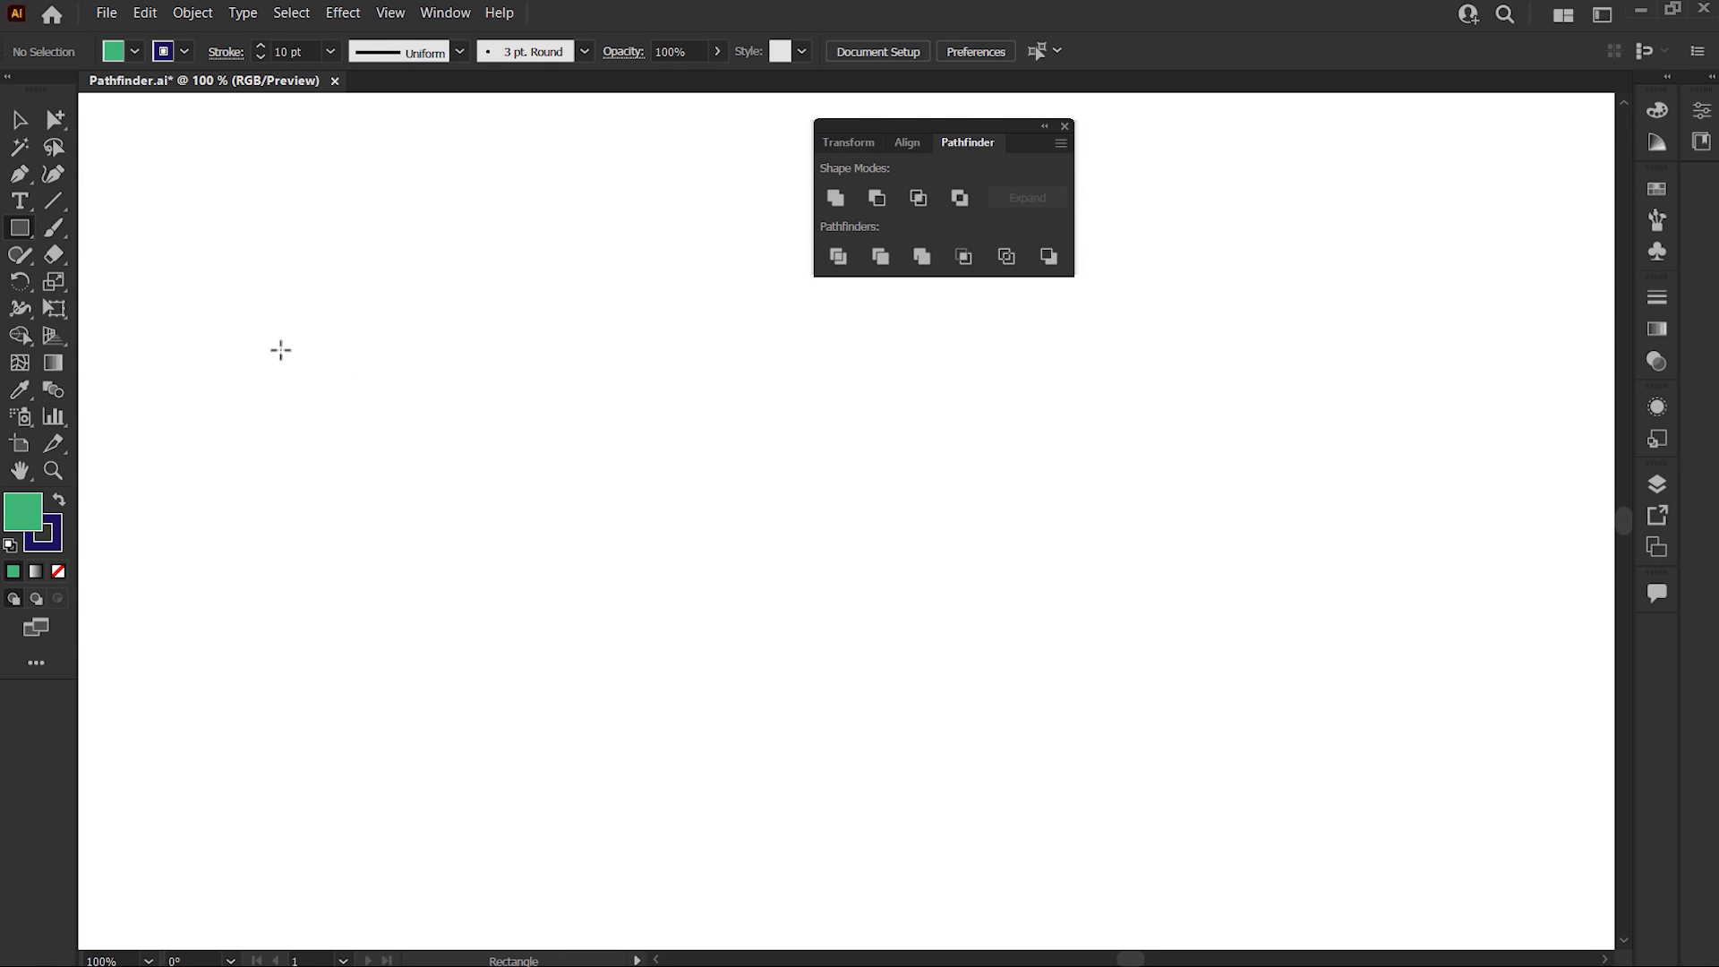
{"action": "left_click_drag", "start_coordinate": [279, 352], "coordinate": [480, 553]}
{"action": "key", "text": "v"}
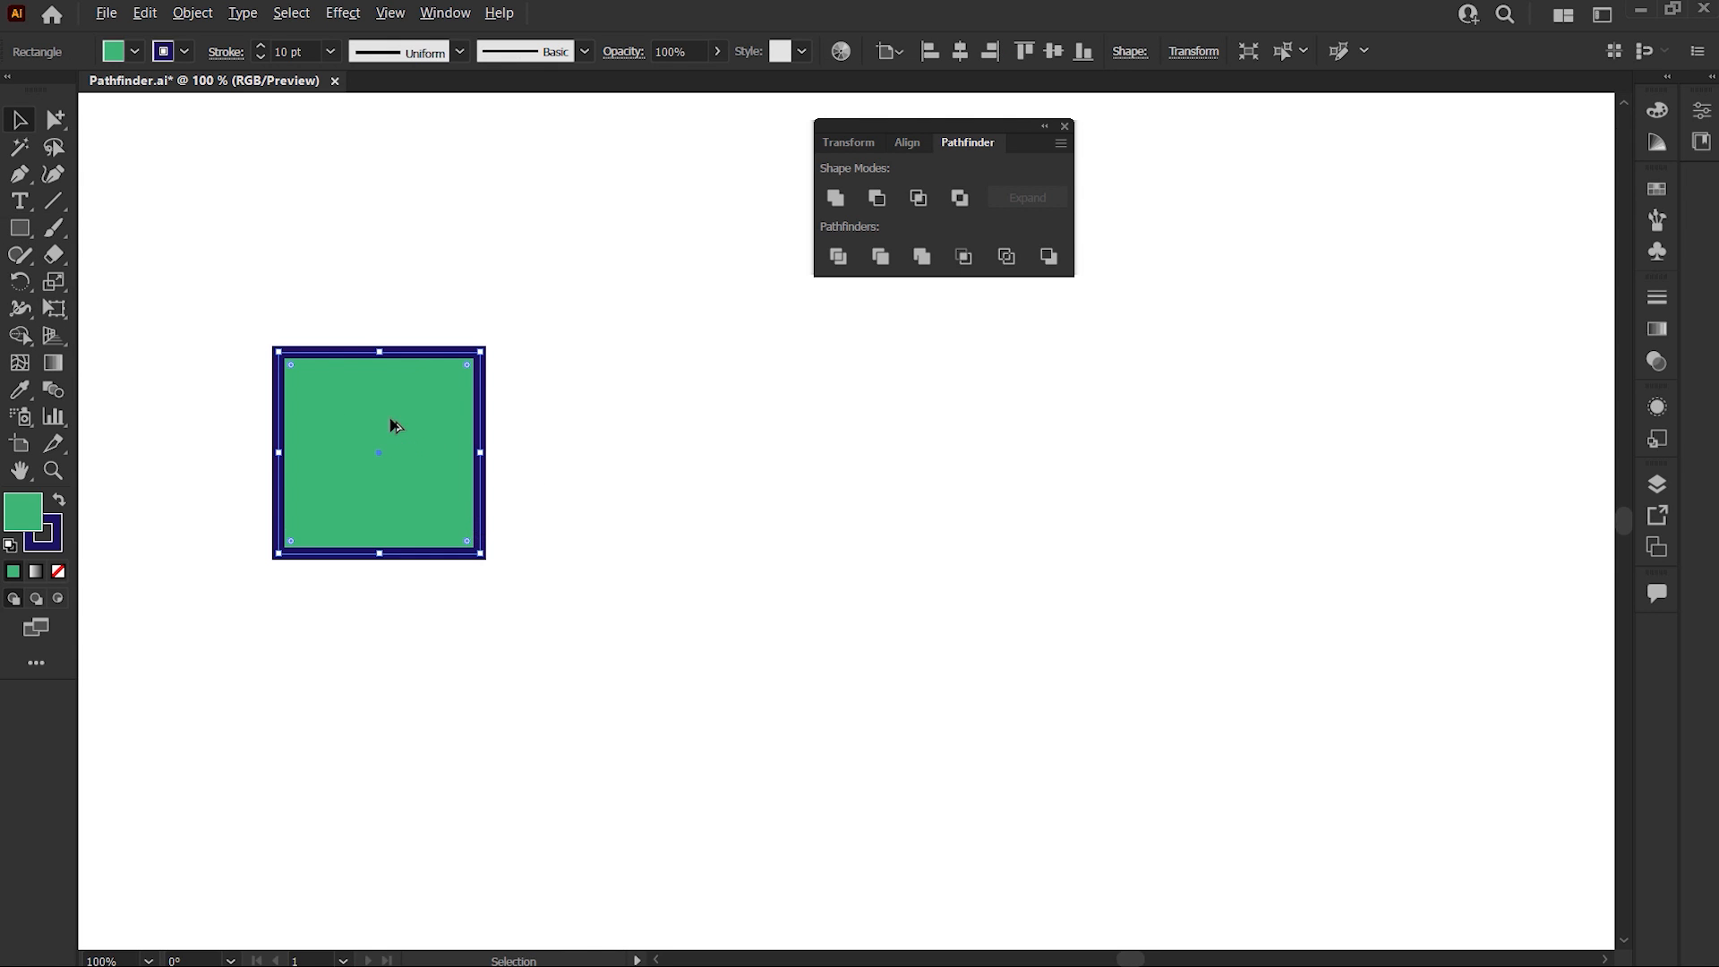
{"action": "left_click_drag", "start_coordinate": [394, 425], "coordinate": [839, 513]}
{"action": "key", "text": "ctrl+a"}
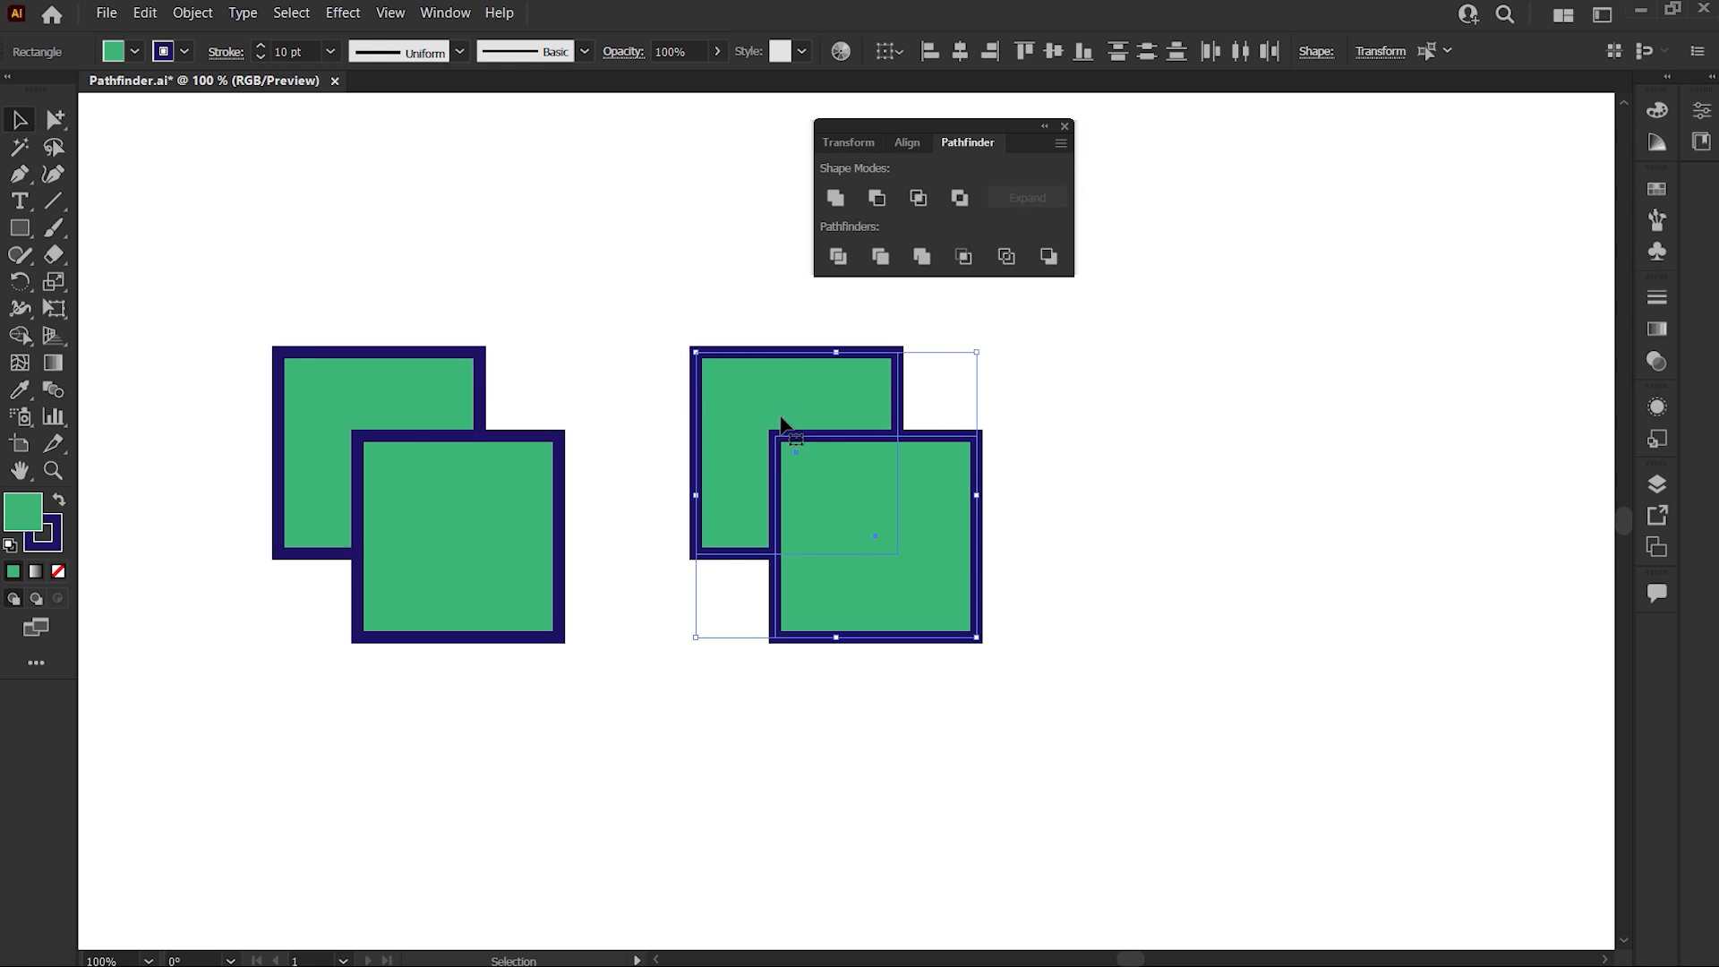
Step: Round the corners of the right pair of squares fully so that both become circles
{"action": "left_click", "coordinate": [55, 119]}
{"action": "left_click_drag", "start_coordinate": [708, 365], "coordinate": [863, 499]}
{"action": "key", "text": "v"}
{"action": "left_click", "coordinate": [608, 496]}
Step: Subtract the front square from the left pair with Minus Front, and apply Repeat Subtract to the overlapping circles
{"action": "left_click_drag", "start_coordinate": [575, 353], "coordinate": [417, 509]}
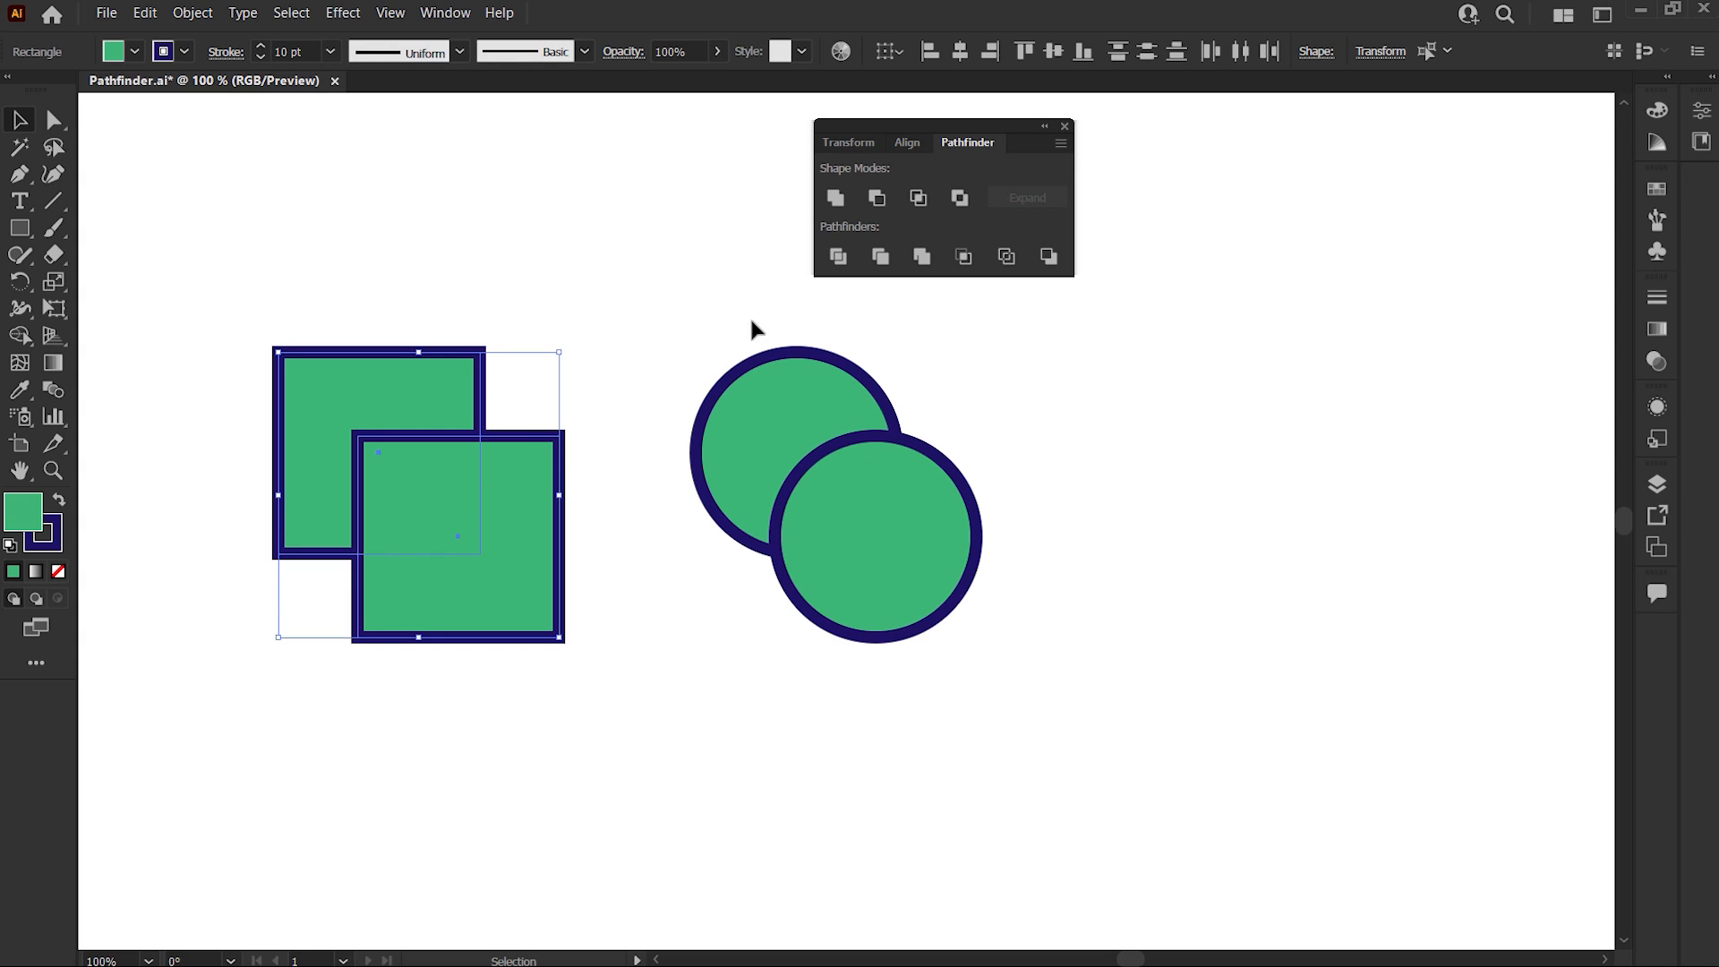
{"action": "left_click", "coordinate": [876, 198]}
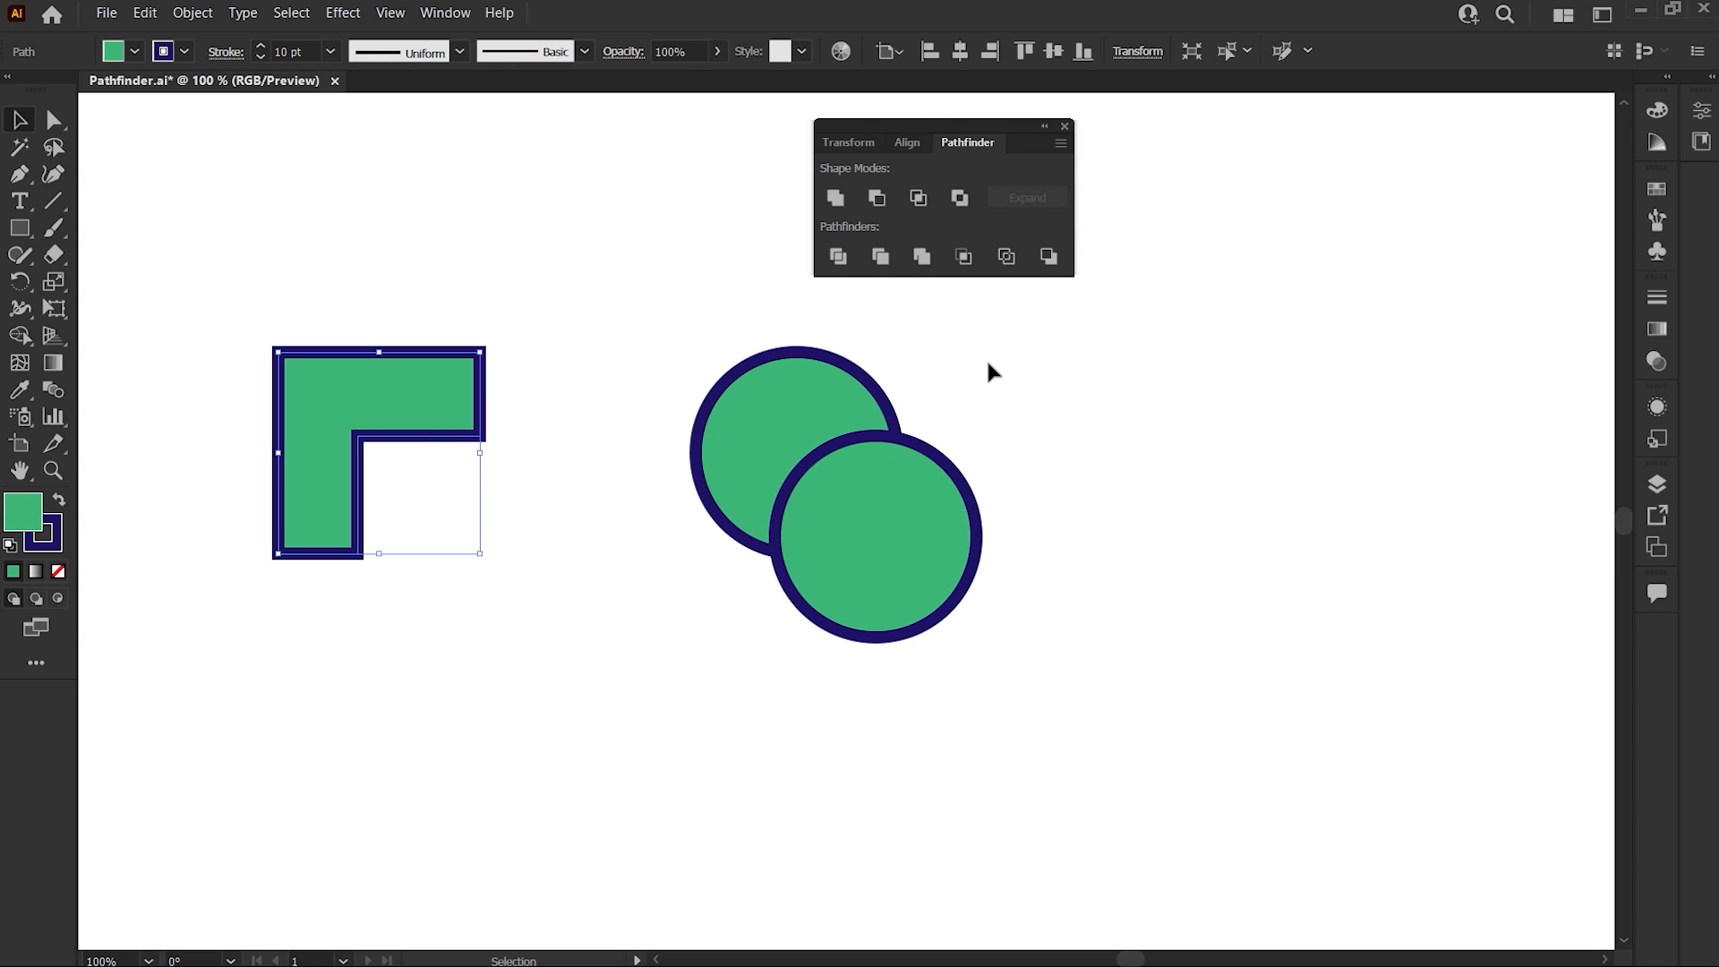
{"action": "left_click_drag", "start_coordinate": [988, 363], "coordinate": [842, 489]}
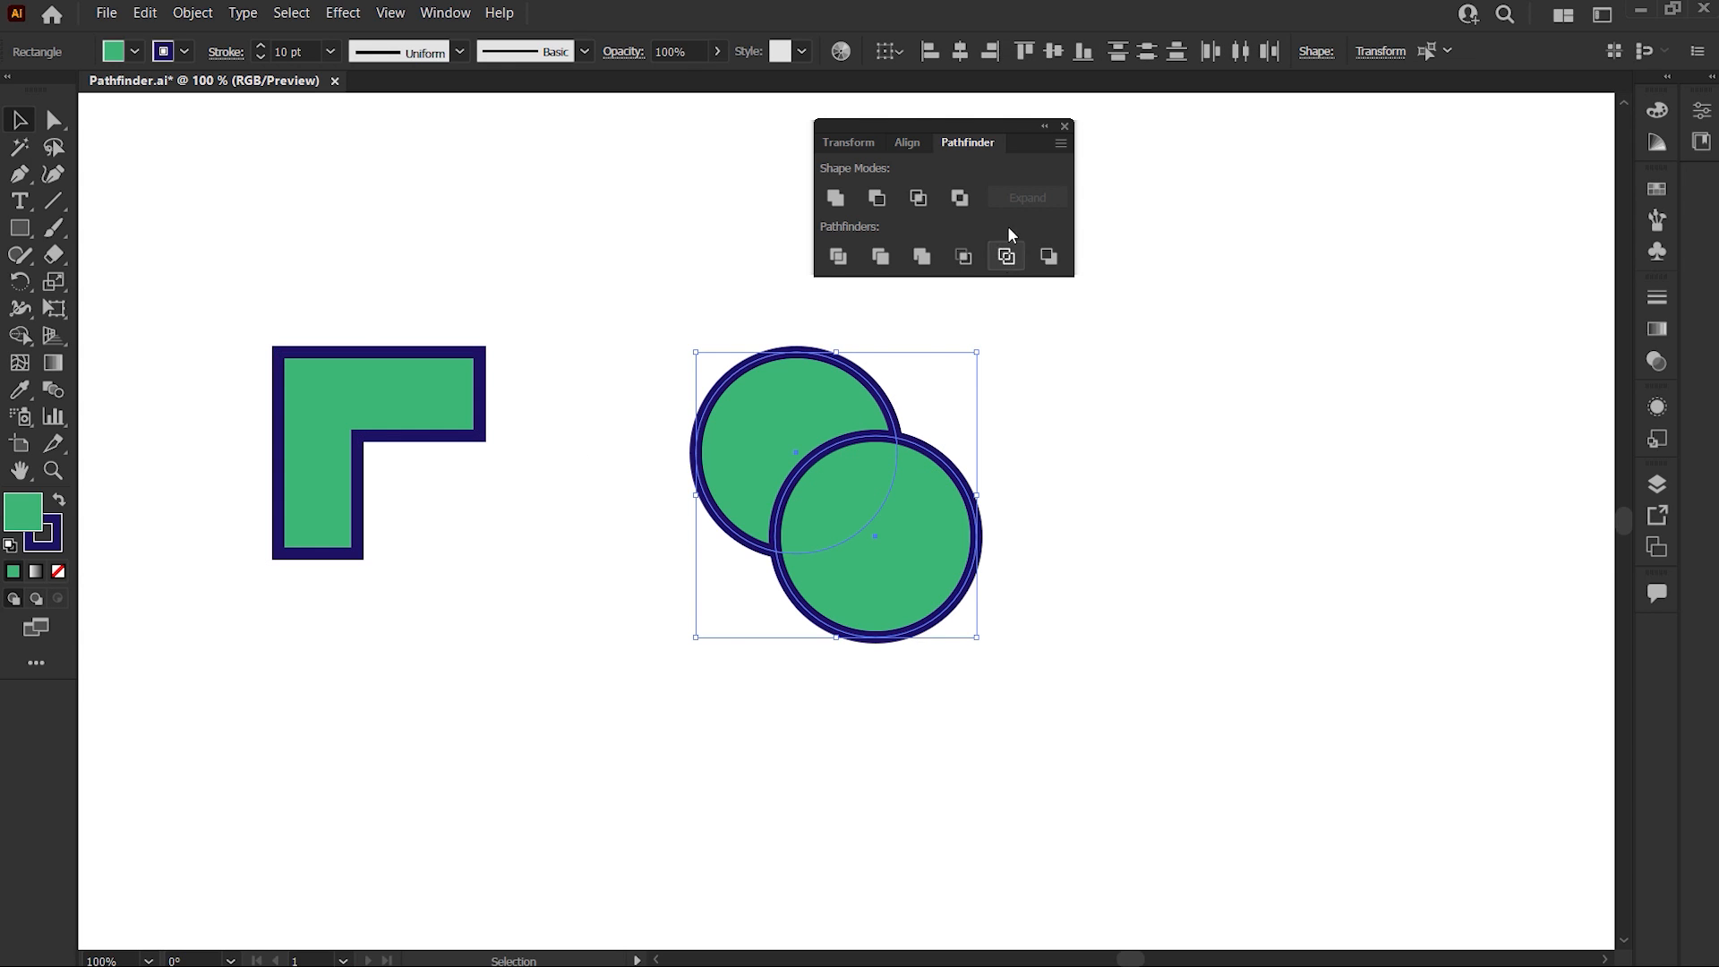
{"action": "left_click", "coordinate": [1059, 144]}
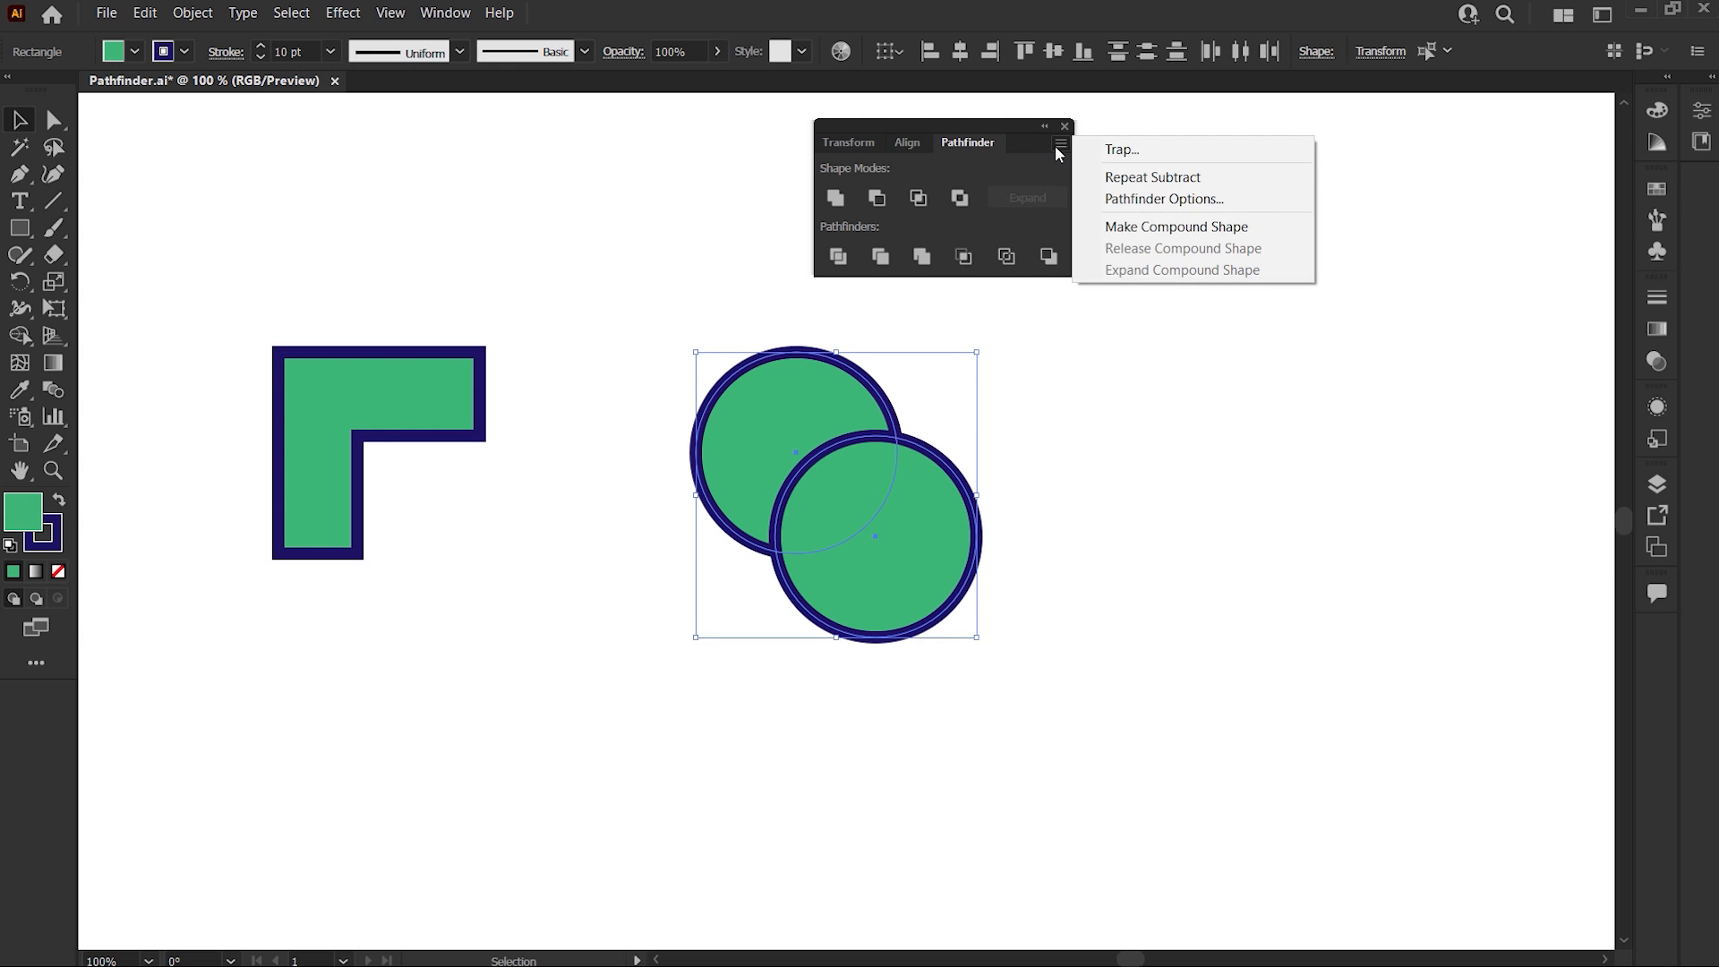
{"action": "left_click", "coordinate": [1103, 178]}
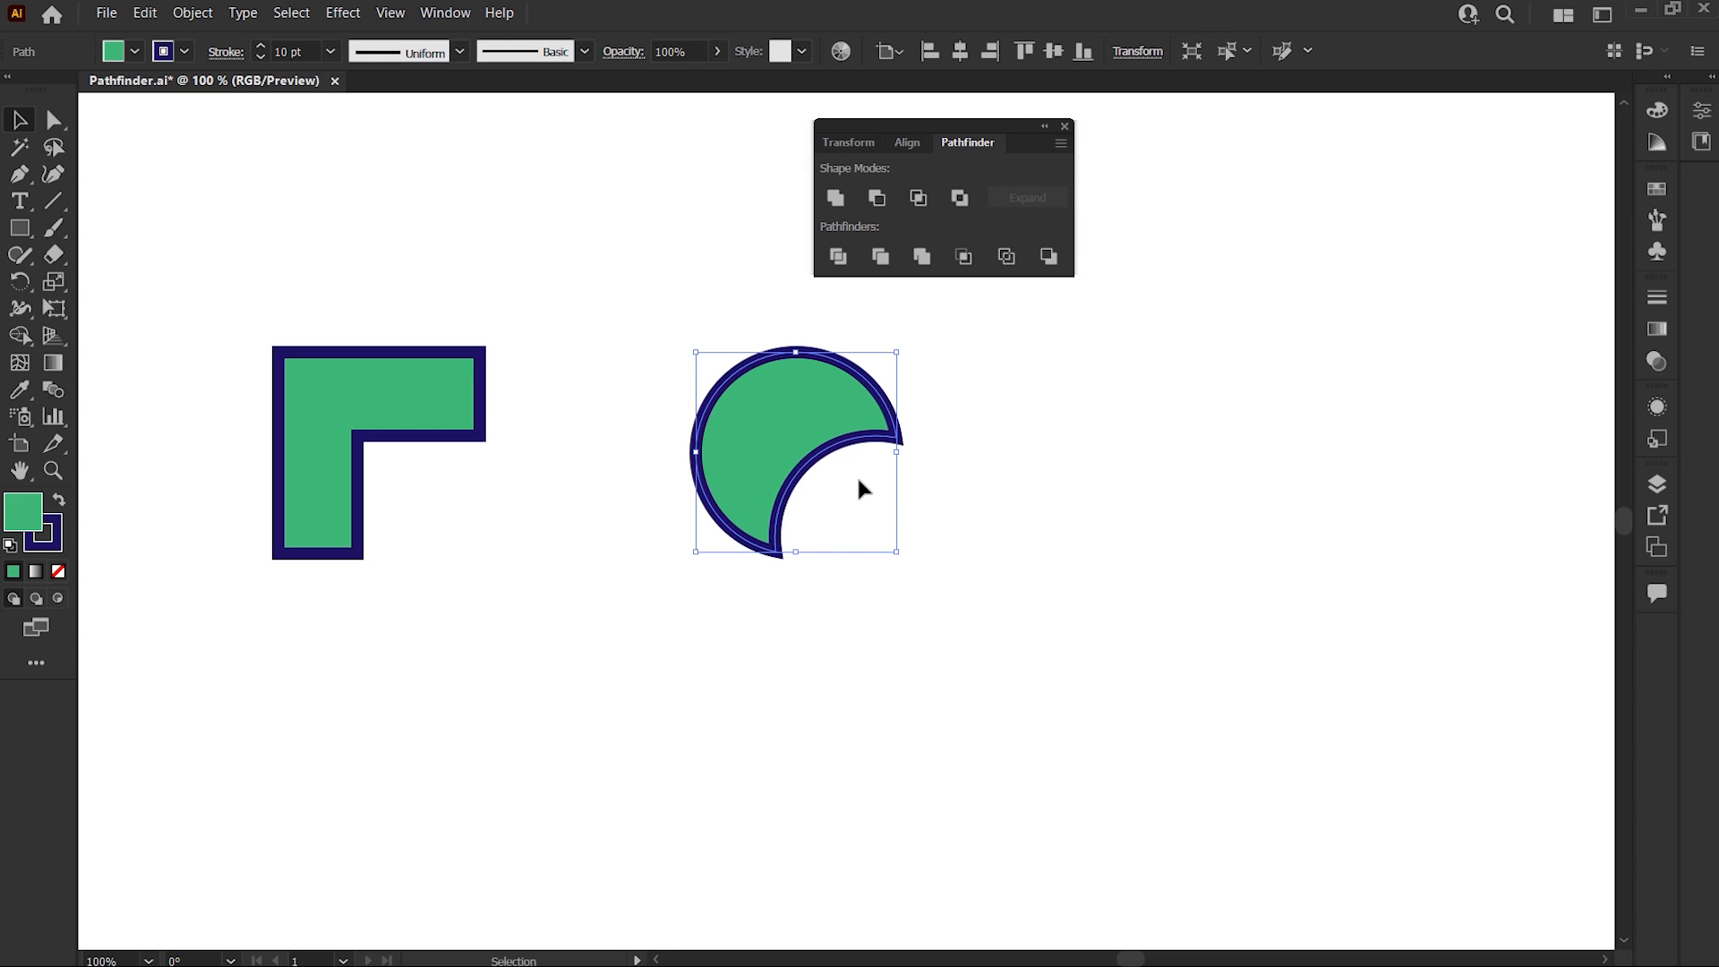
{"action": "left_click", "coordinate": [1061, 143]}
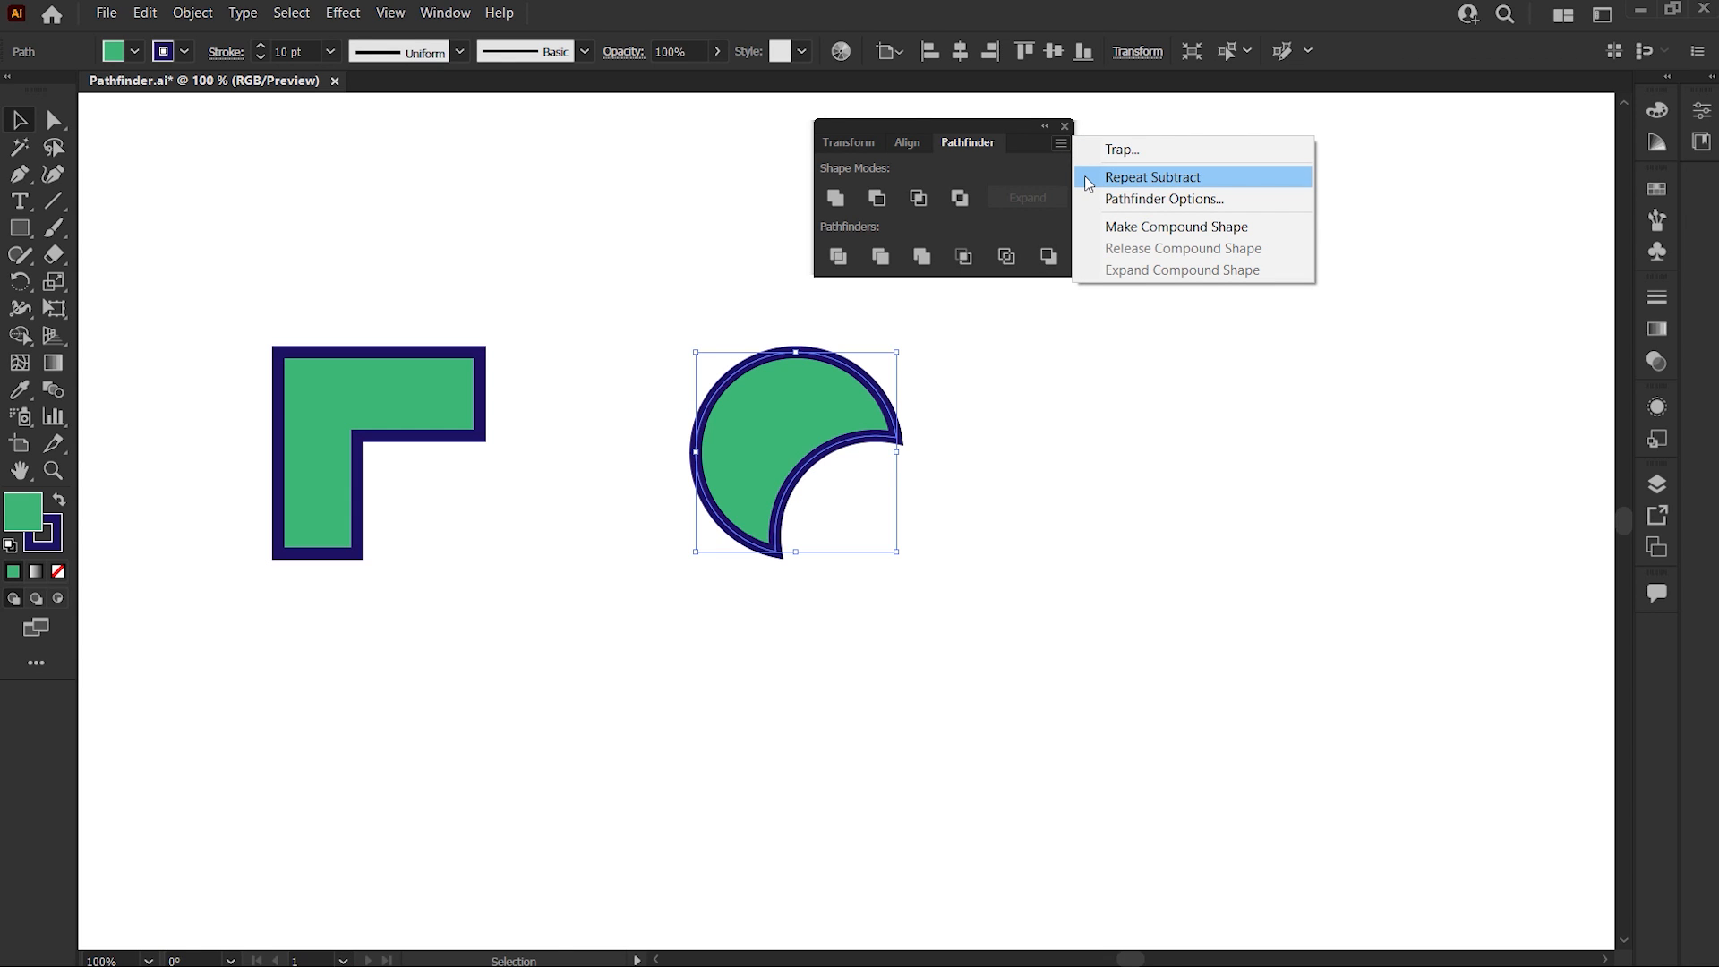
Step: Look up the shortcuts of the Pathfinder menu commands by searching the Keyboard Shortcuts settings for "pathfinder"
{"action": "left_click", "coordinate": [1004, 221]}
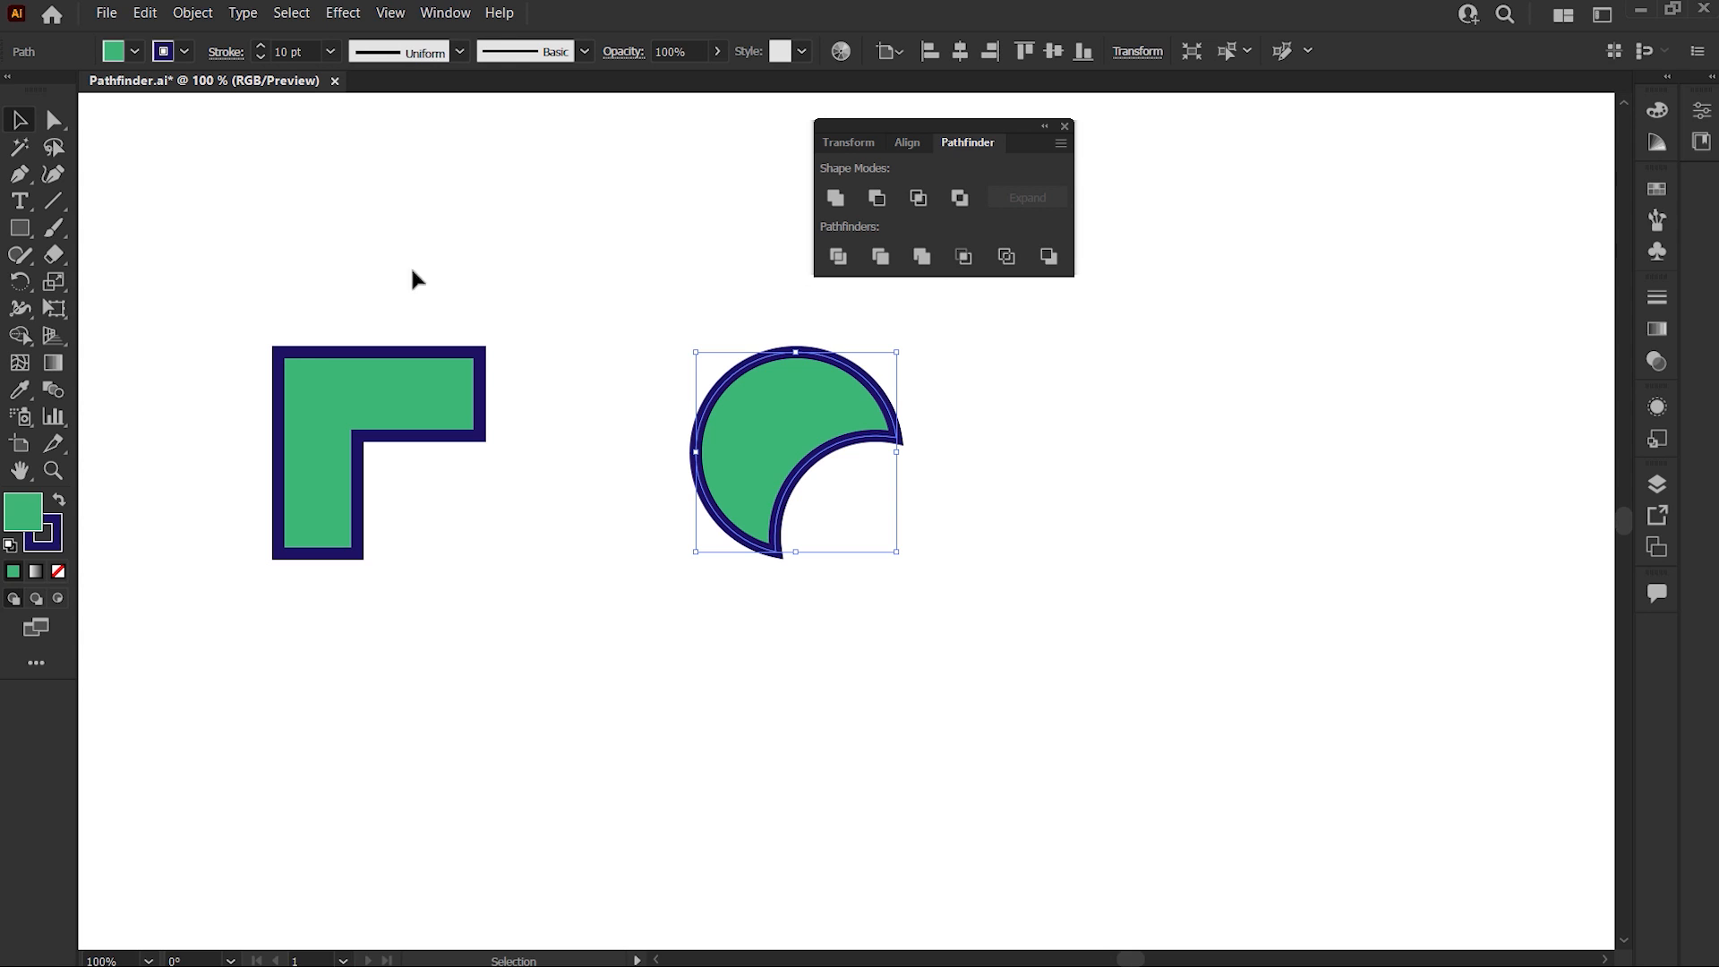
{"action": "left_click", "coordinate": [145, 15]}
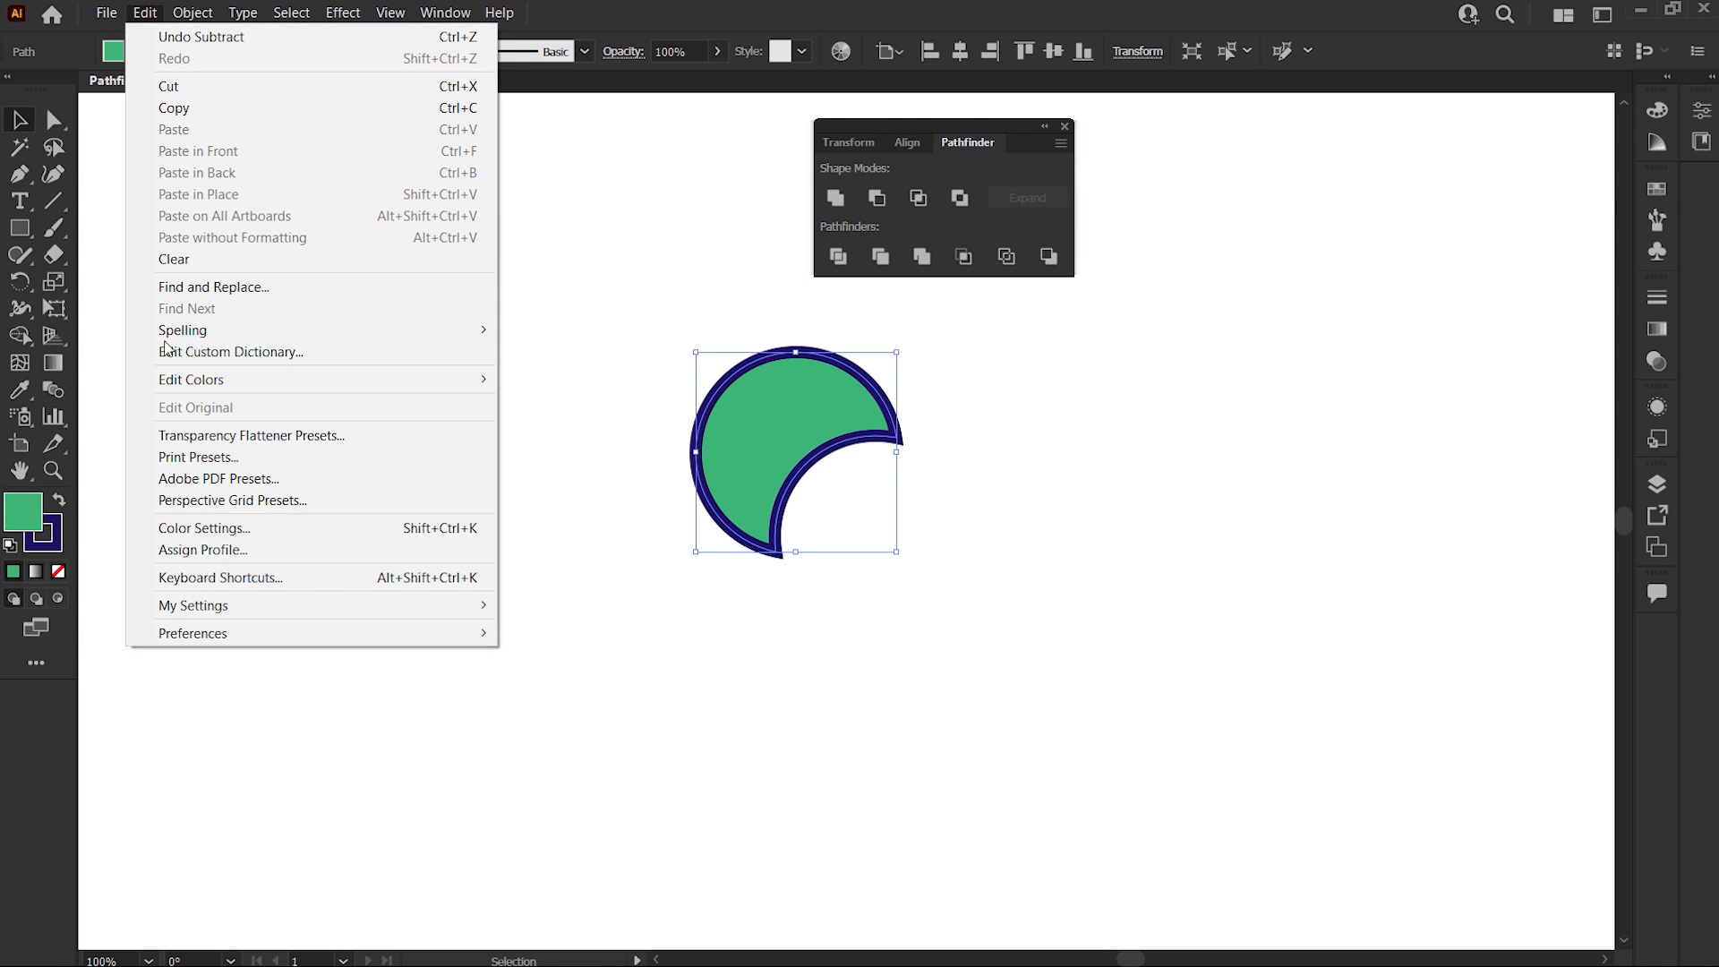
{"action": "left_click", "coordinate": [329, 577]}
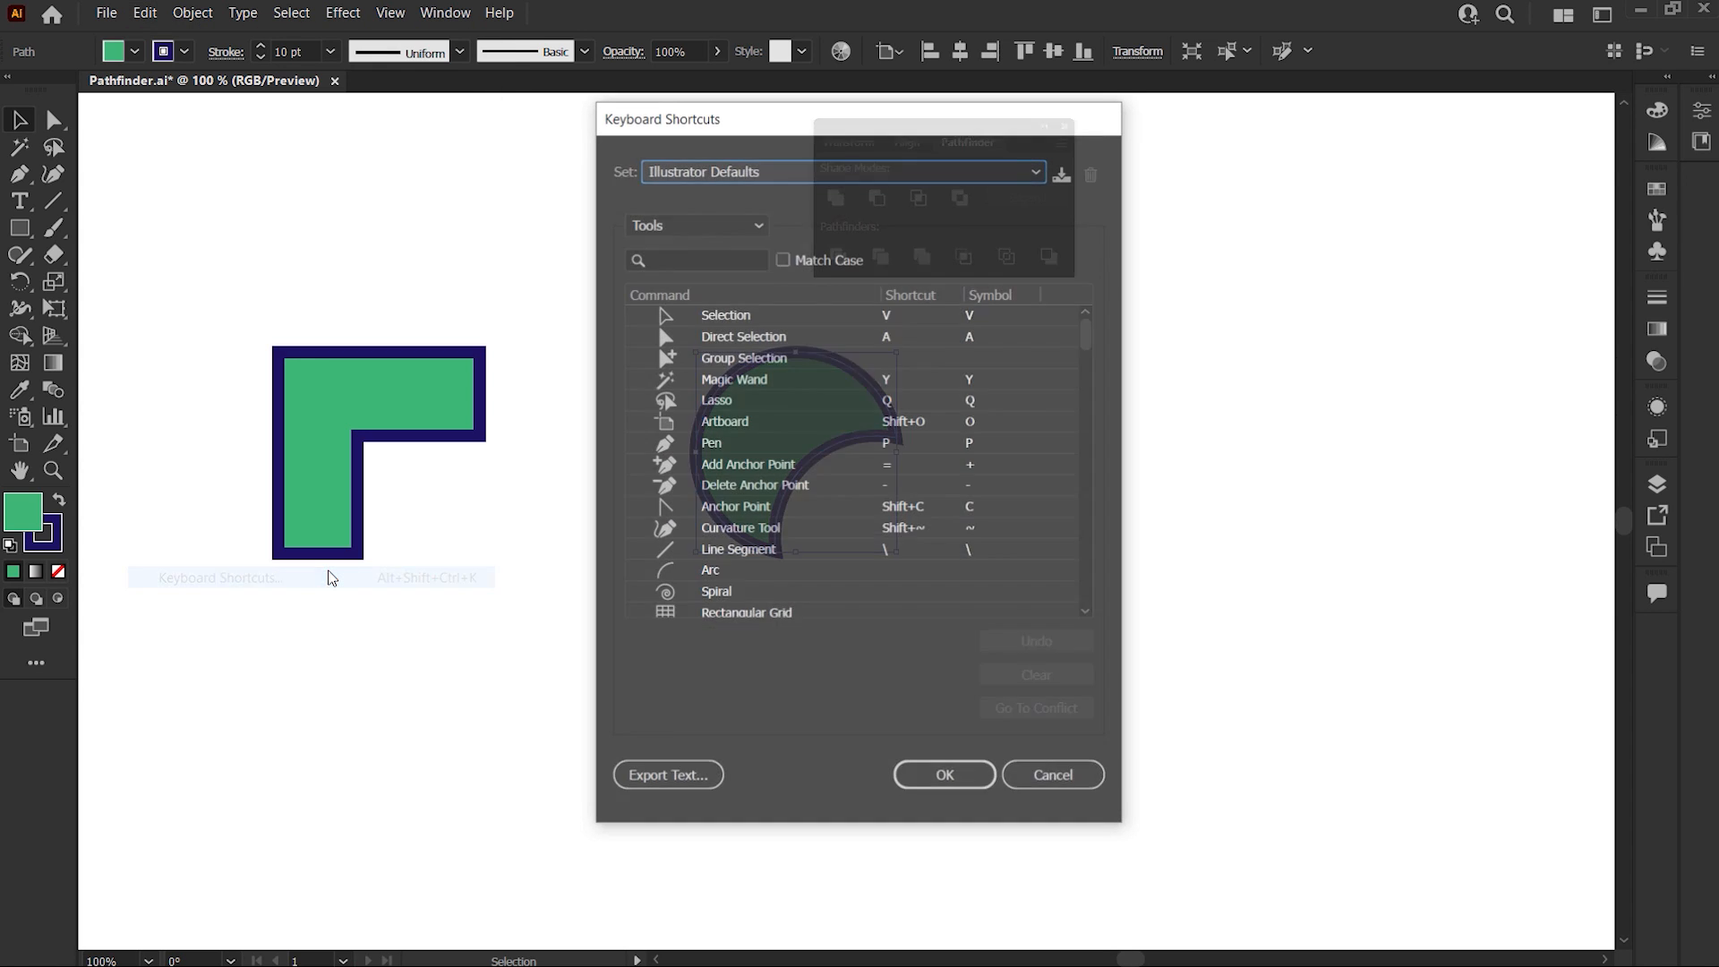
{"action": "left_click", "coordinate": [752, 229]}
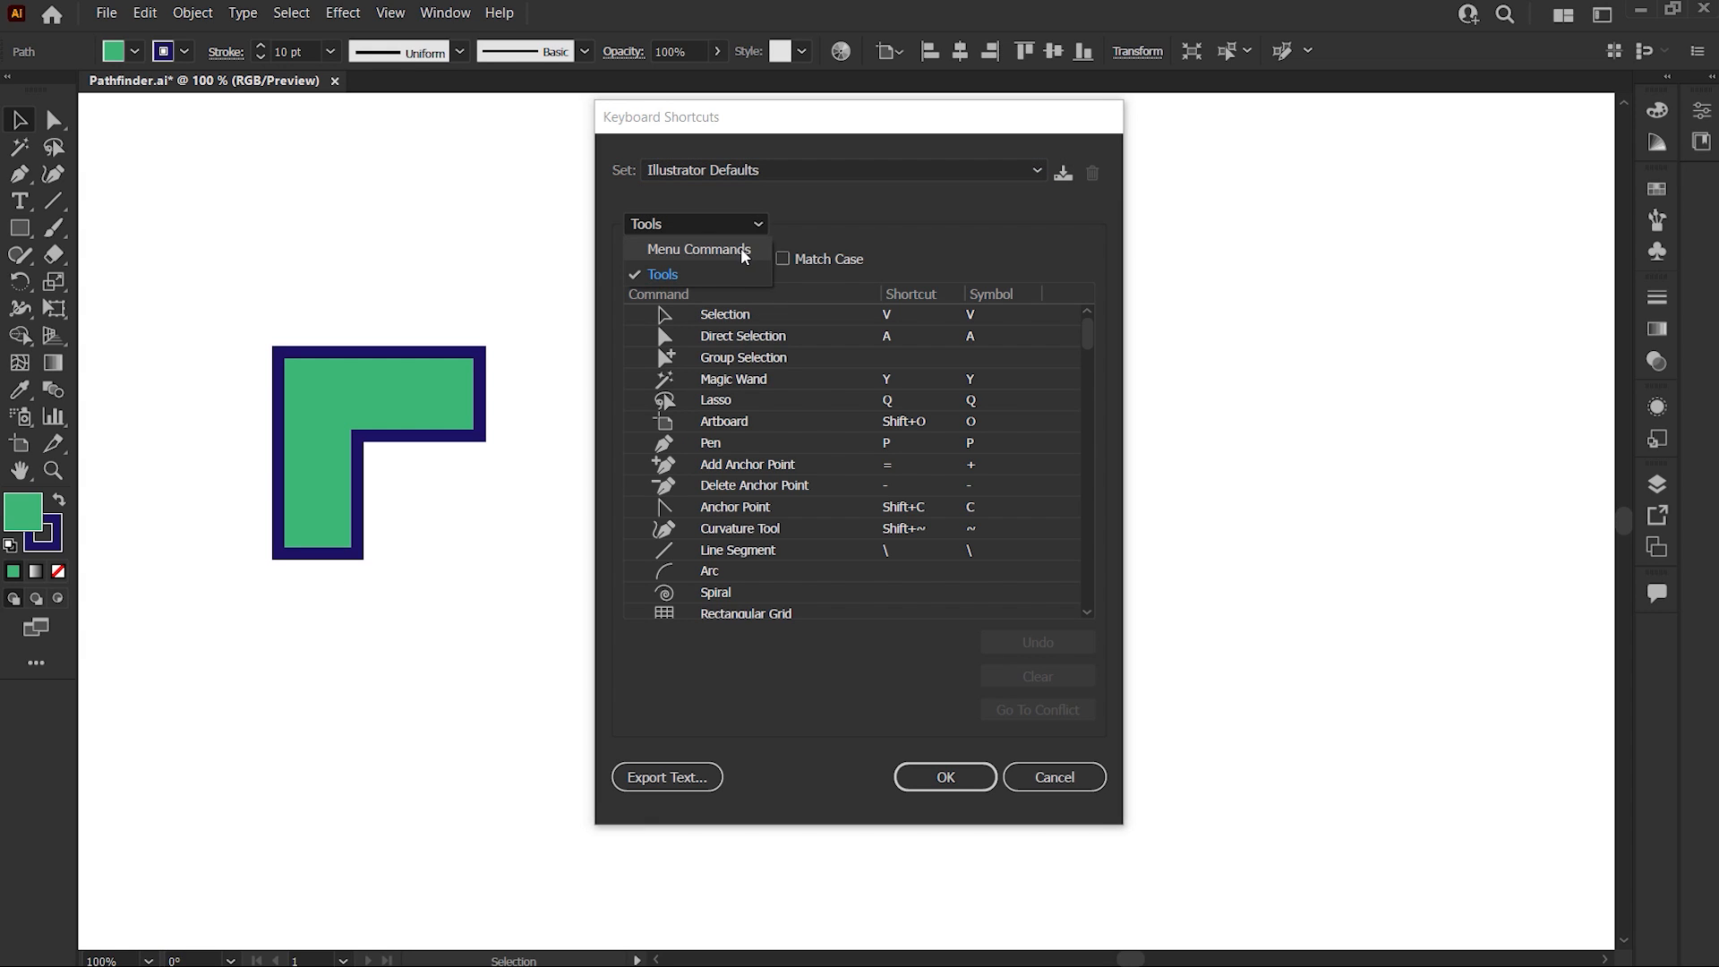
{"action": "left_click", "coordinate": [748, 250]}
{"action": "left_click", "coordinate": [724, 255]}
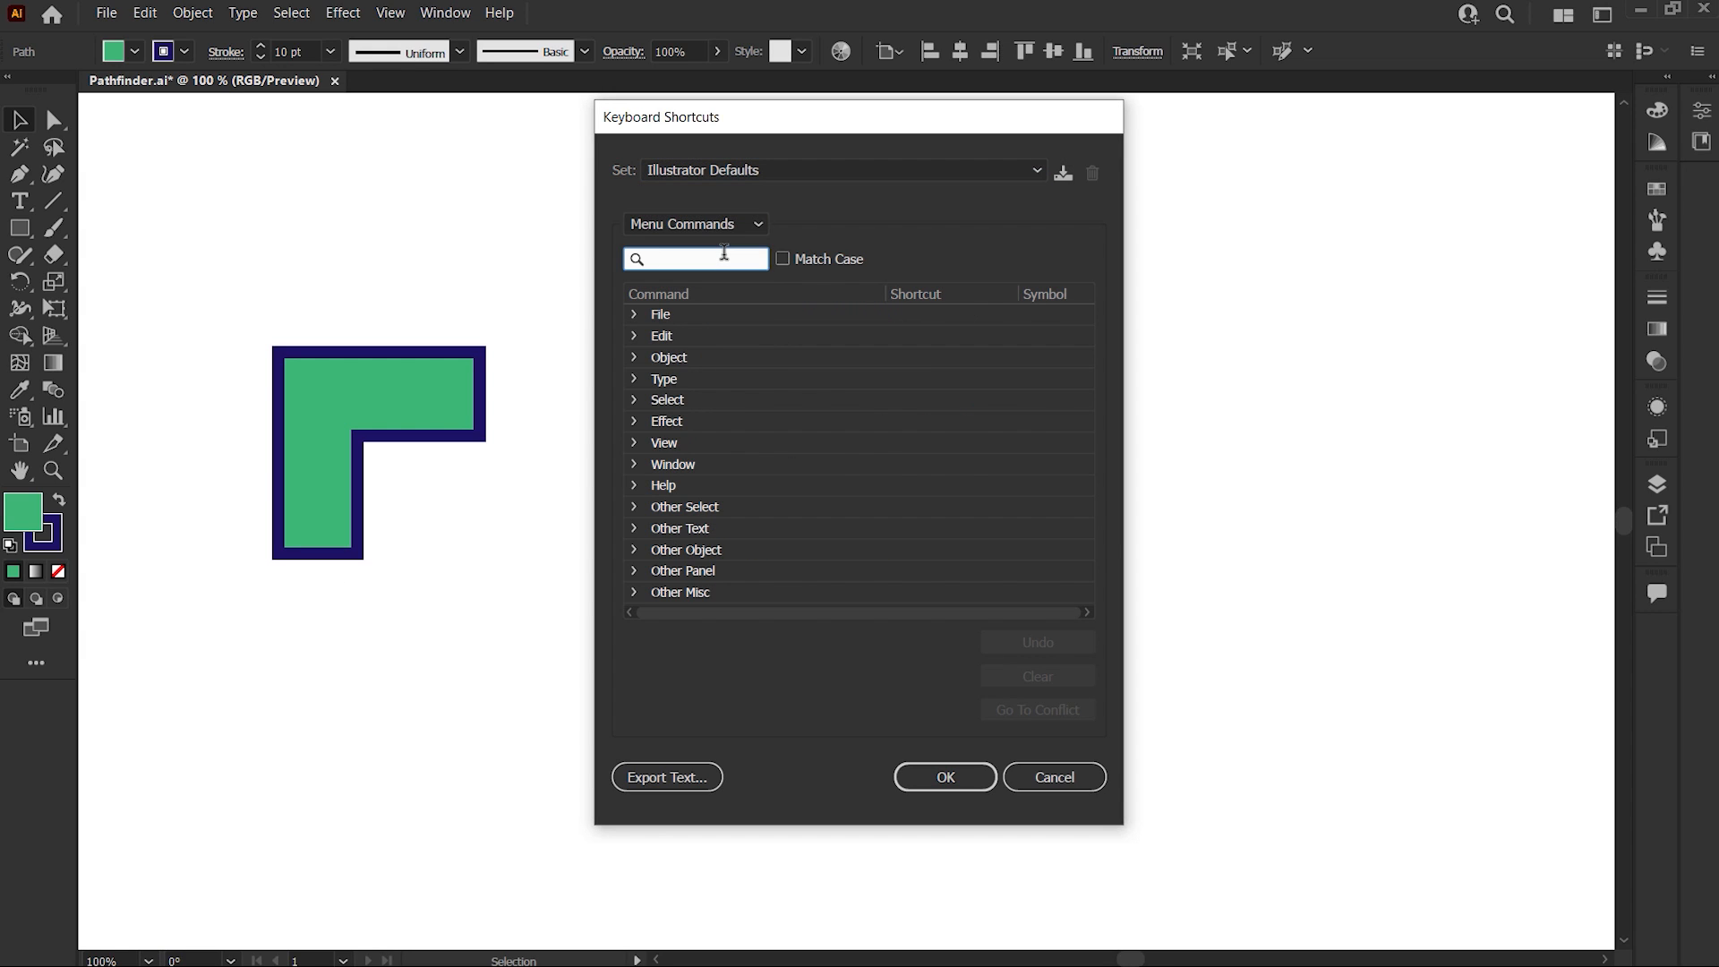
{"action": "type", "text": "pathfinder"}
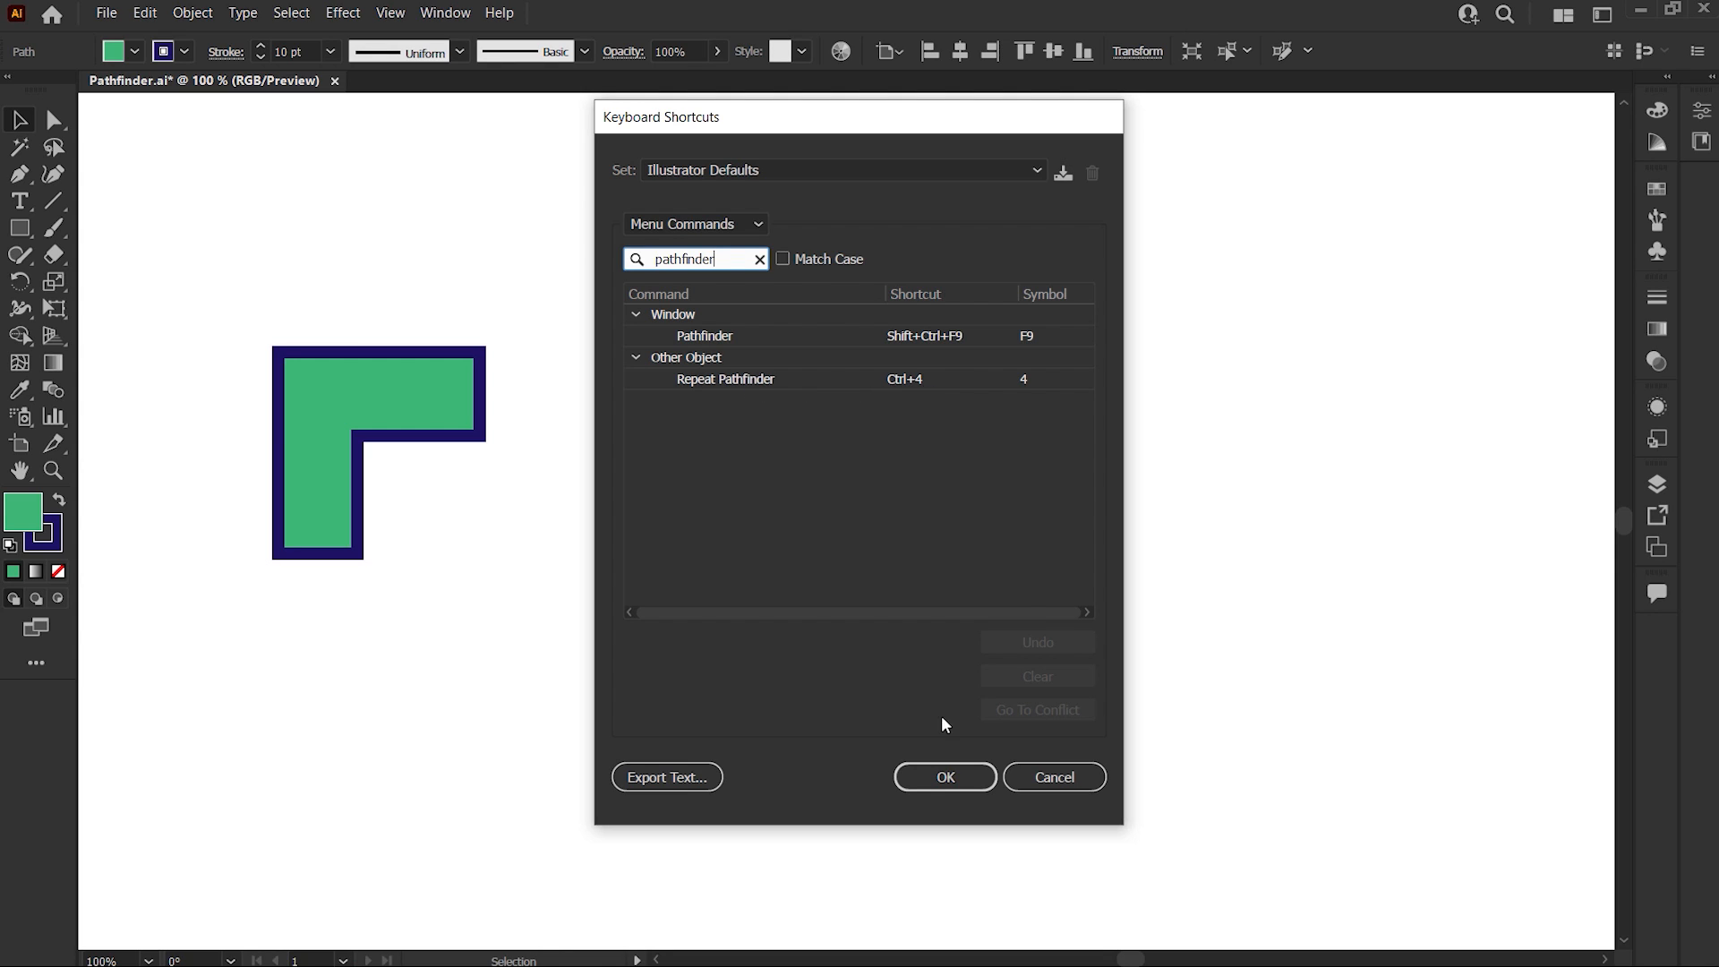
{"action": "left_click", "coordinate": [942, 776]}
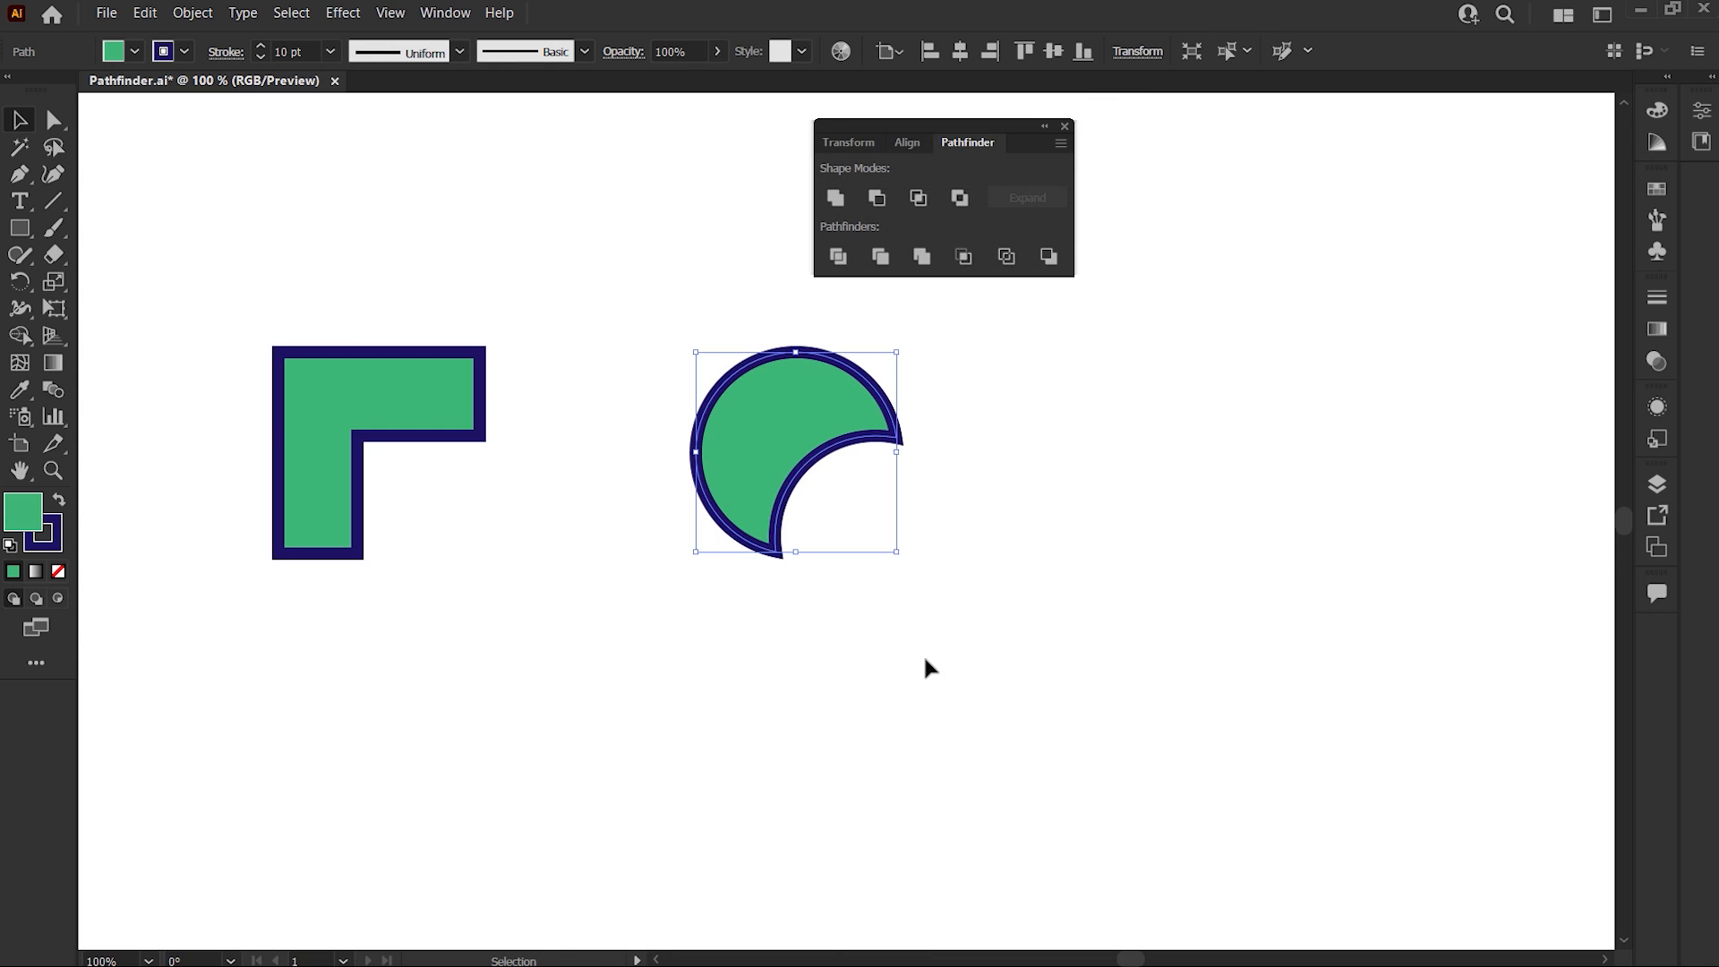
Step: Draw a hexagon beside the cut circle and place a smaller copy of it overlapping its right side
{"action": "left_click", "coordinate": [20, 227]}
{"action": "left_click", "coordinate": [121, 308]}
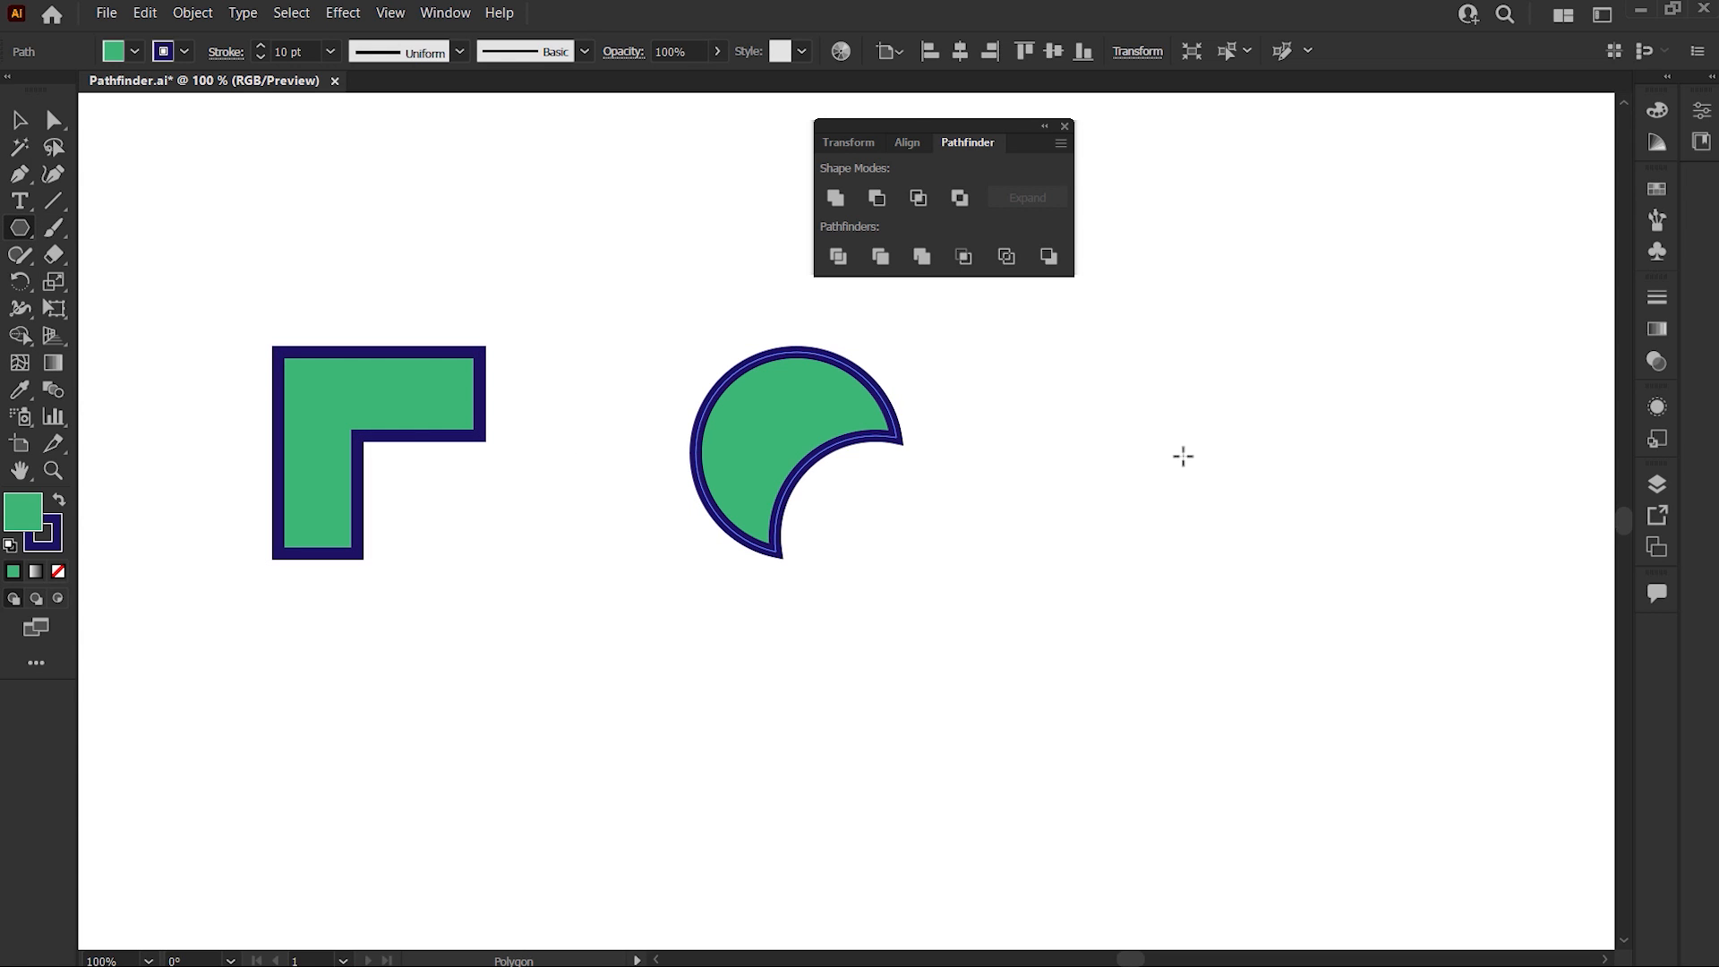
{"action": "left_click_drag", "start_coordinate": [1194, 451], "coordinate": [1292, 541]}
{"action": "key", "text": "v"}
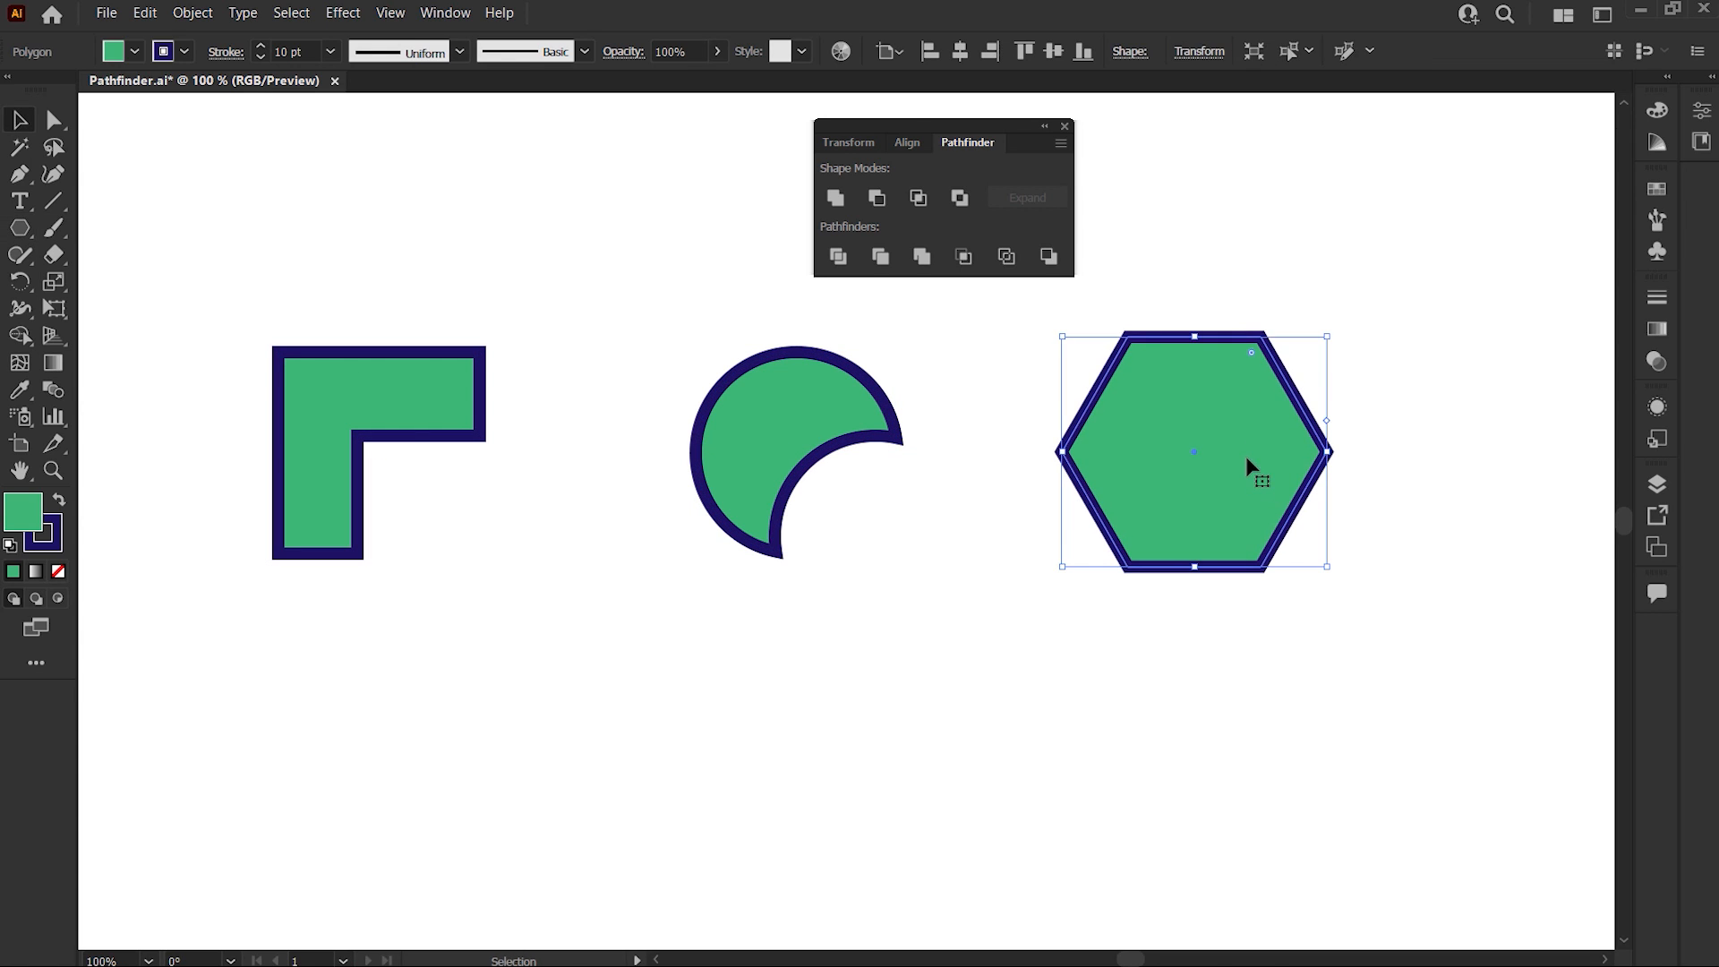
{"action": "left_click_drag", "start_coordinate": [1228, 460], "coordinate": [1352, 460]}
{"action": "left_click_drag", "start_coordinate": [1468, 341], "coordinate": [1426, 364]}
{"action": "left_click_drag", "start_coordinate": [1382, 424], "coordinate": [1308, 435]}
Step: Select both hexagons and repeat the last Pathfinder subtraction on them
{"action": "left_click_drag", "start_coordinate": [1386, 351], "coordinate": [1225, 455]}
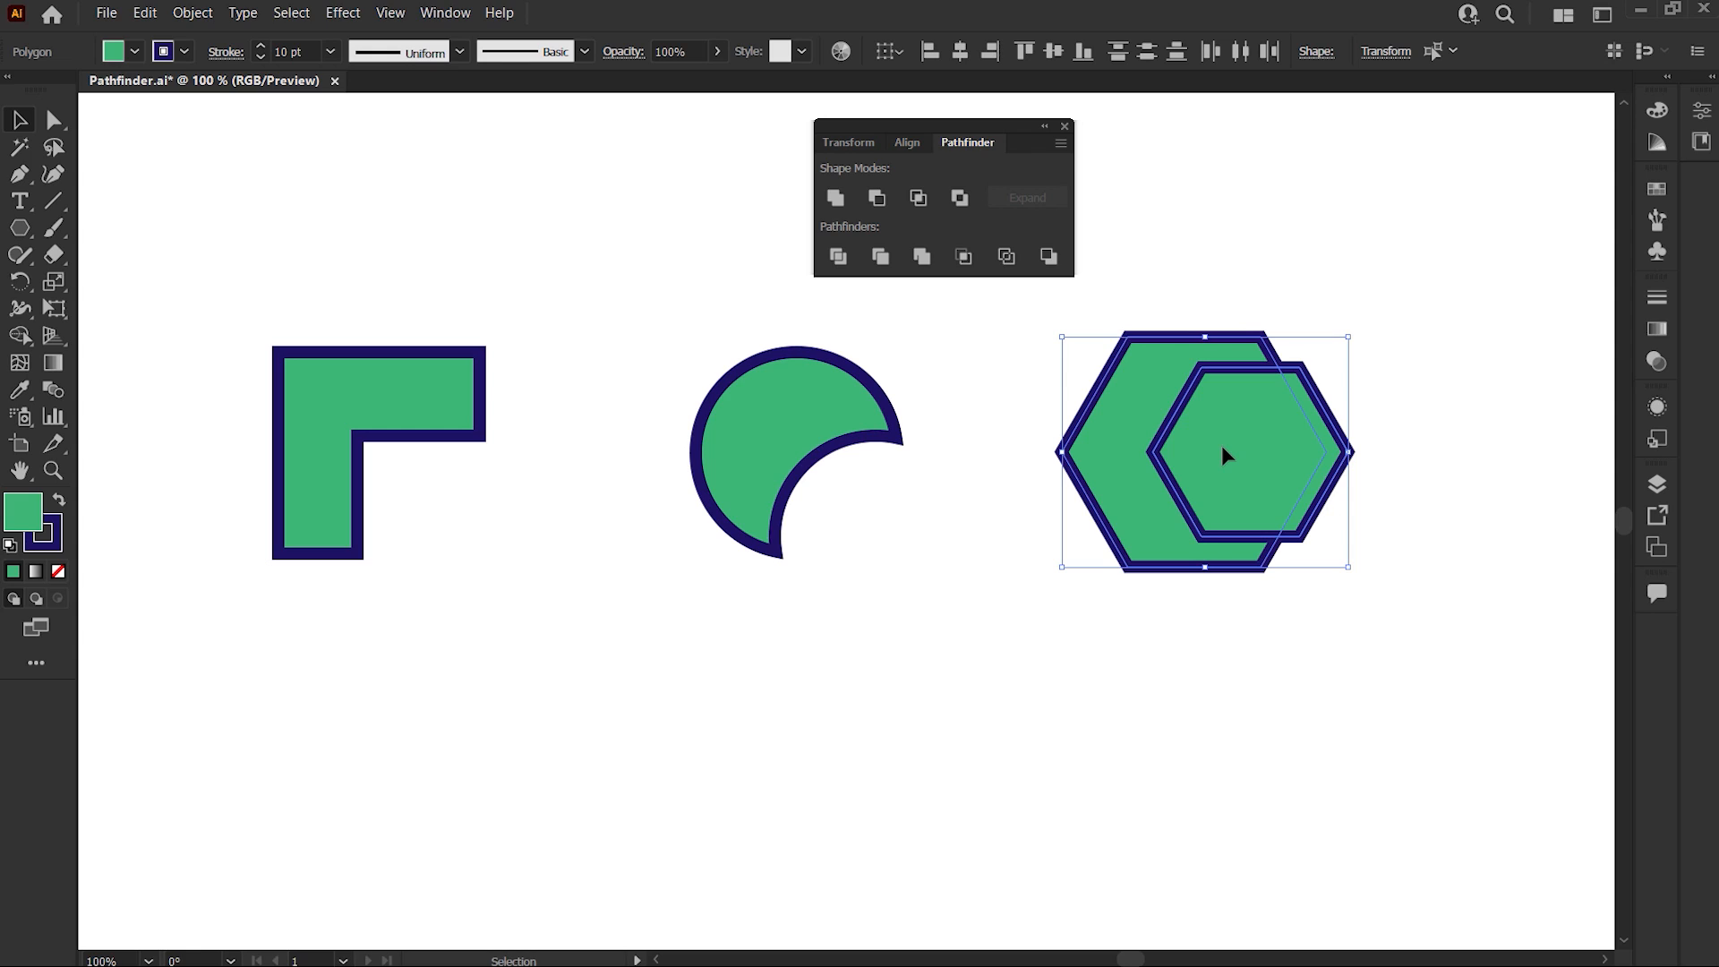
{"action": "key", "text": "a"}
{"action": "key", "text": "ctrl+4"}
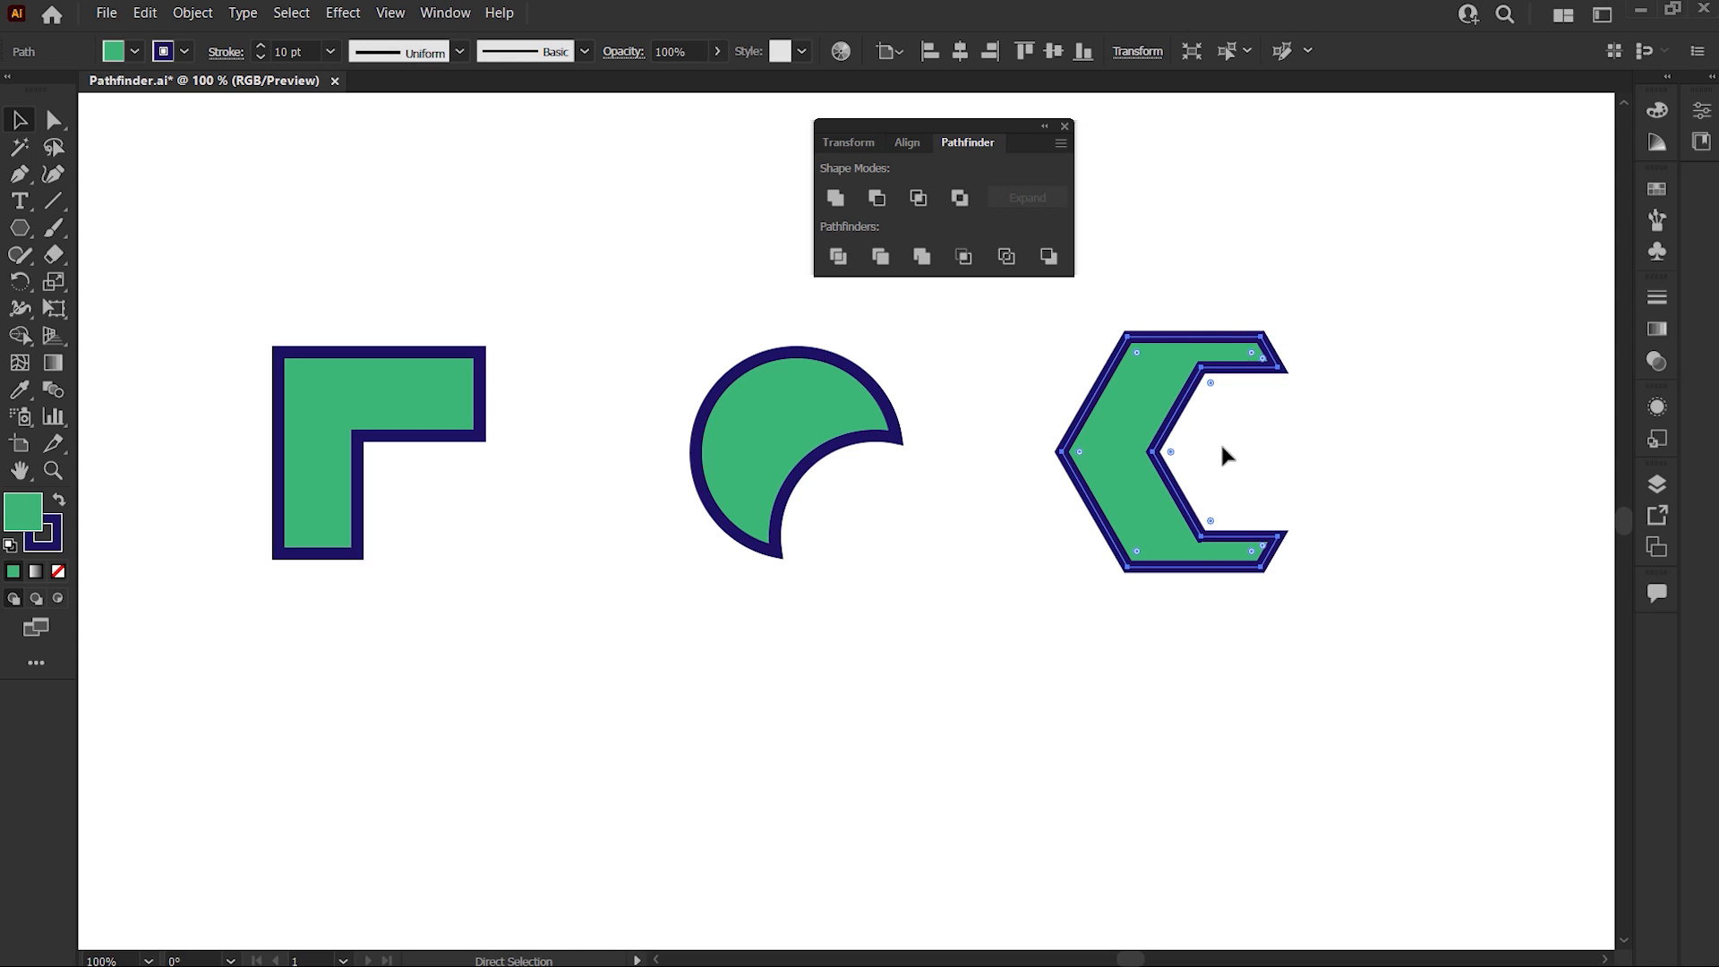
{"action": "left_click", "coordinate": [1223, 452]}
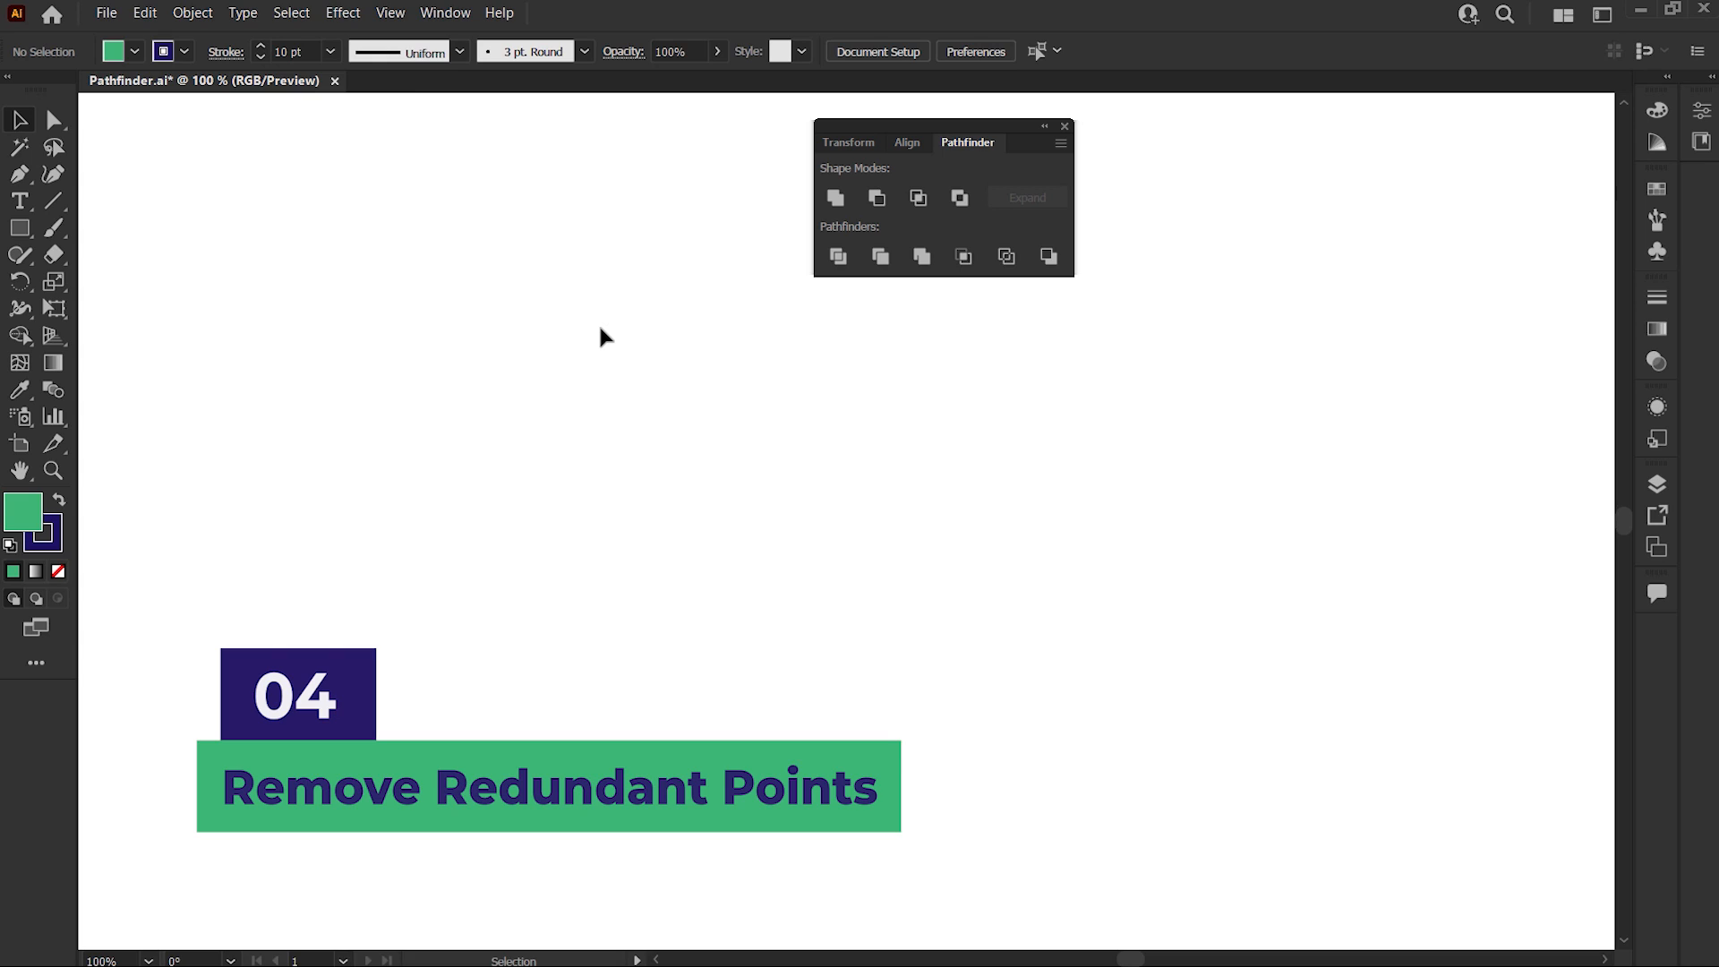
Step: Build a vertical stack of five overlapping rectangles, about 84 by 456 px overall, and copy the stack to its right
{"action": "left_click", "coordinate": [20, 230]}
{"action": "left_click_drag", "start_coordinate": [281, 190], "coordinate": [383, 346]}
{"action": "key", "text": "v"}
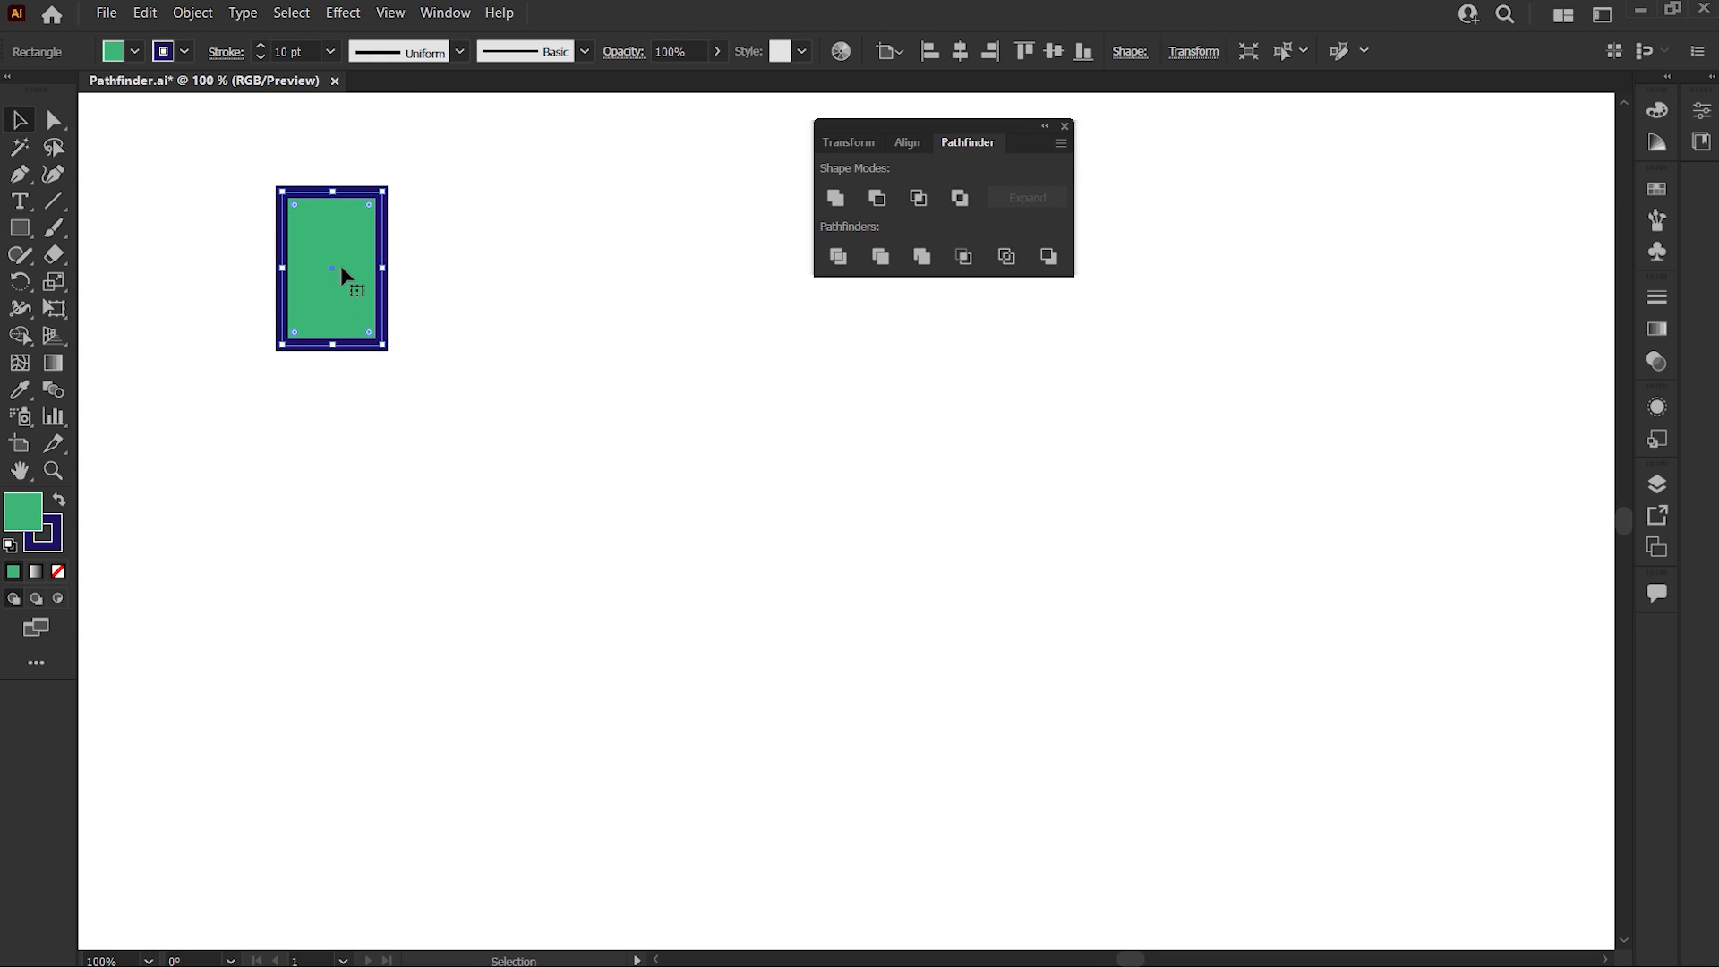
{"action": "left_click_drag", "start_coordinate": [341, 254], "coordinate": [356, 617]}
{"action": "left_click_drag", "start_coordinate": [253, 251], "coordinate": [397, 651]}
{"action": "left_click_drag", "start_coordinate": [347, 426], "coordinate": [662, 422]}
Step: Unite the left stack of rectangles into one shape and select all its anchor points
{"action": "left_click_drag", "start_coordinate": [325, 137], "coordinate": [374, 653]}
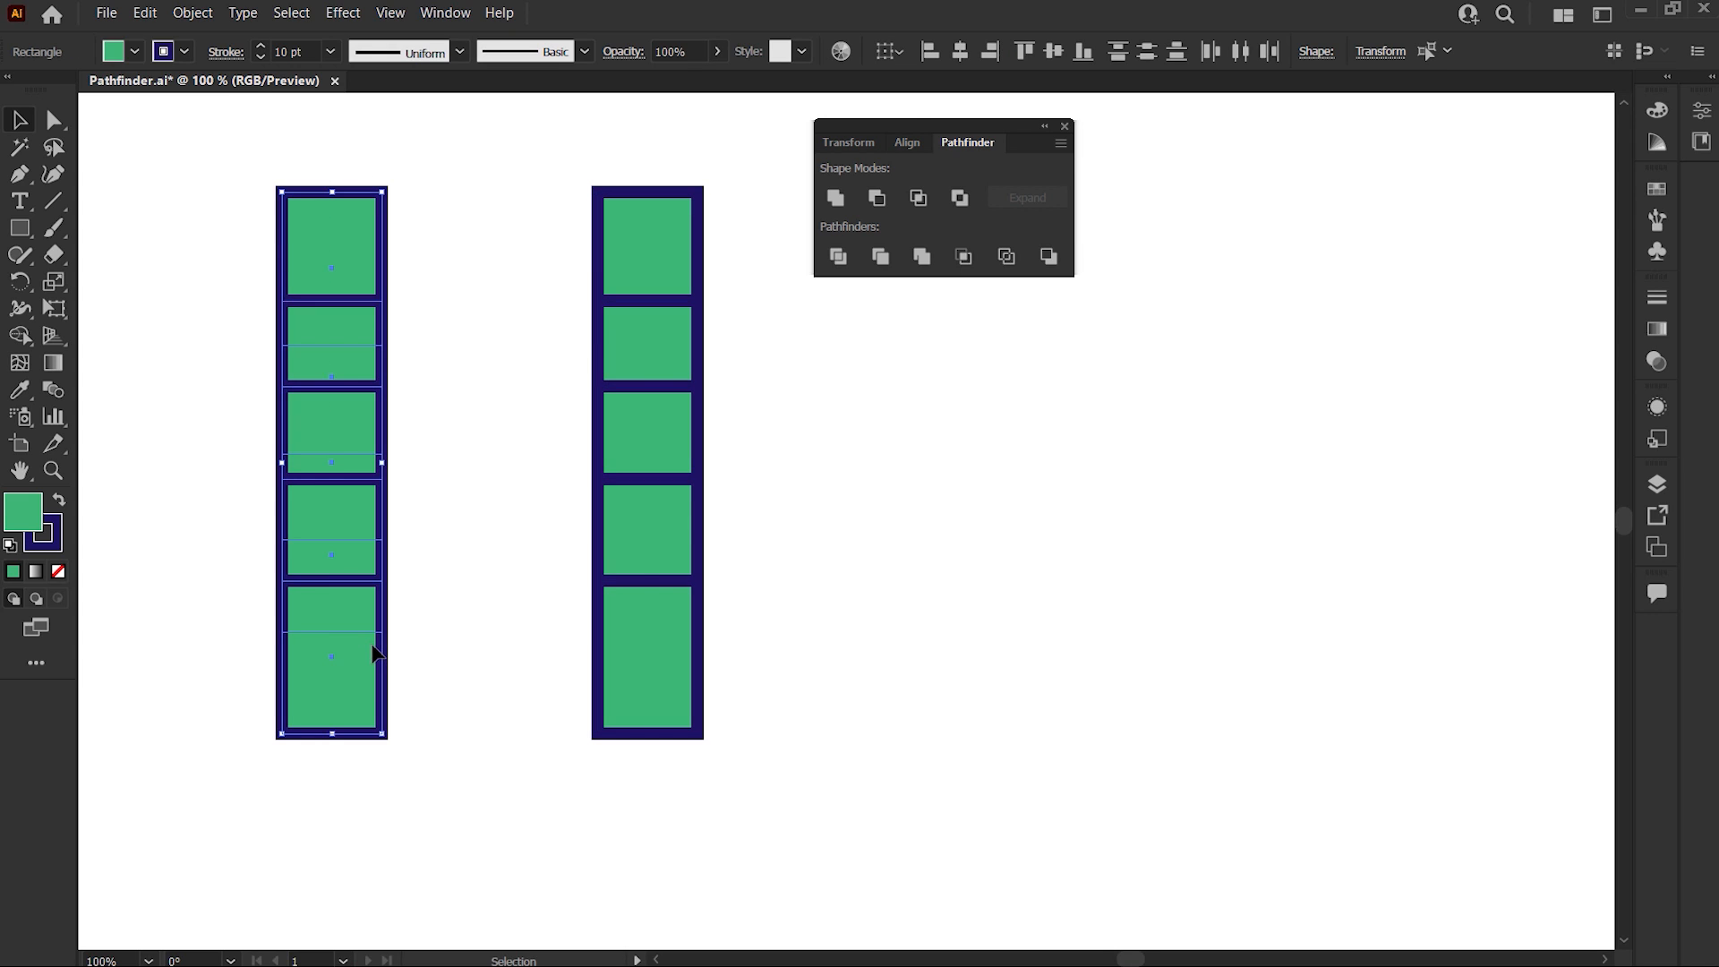
{"action": "left_click", "coordinate": [832, 200]}
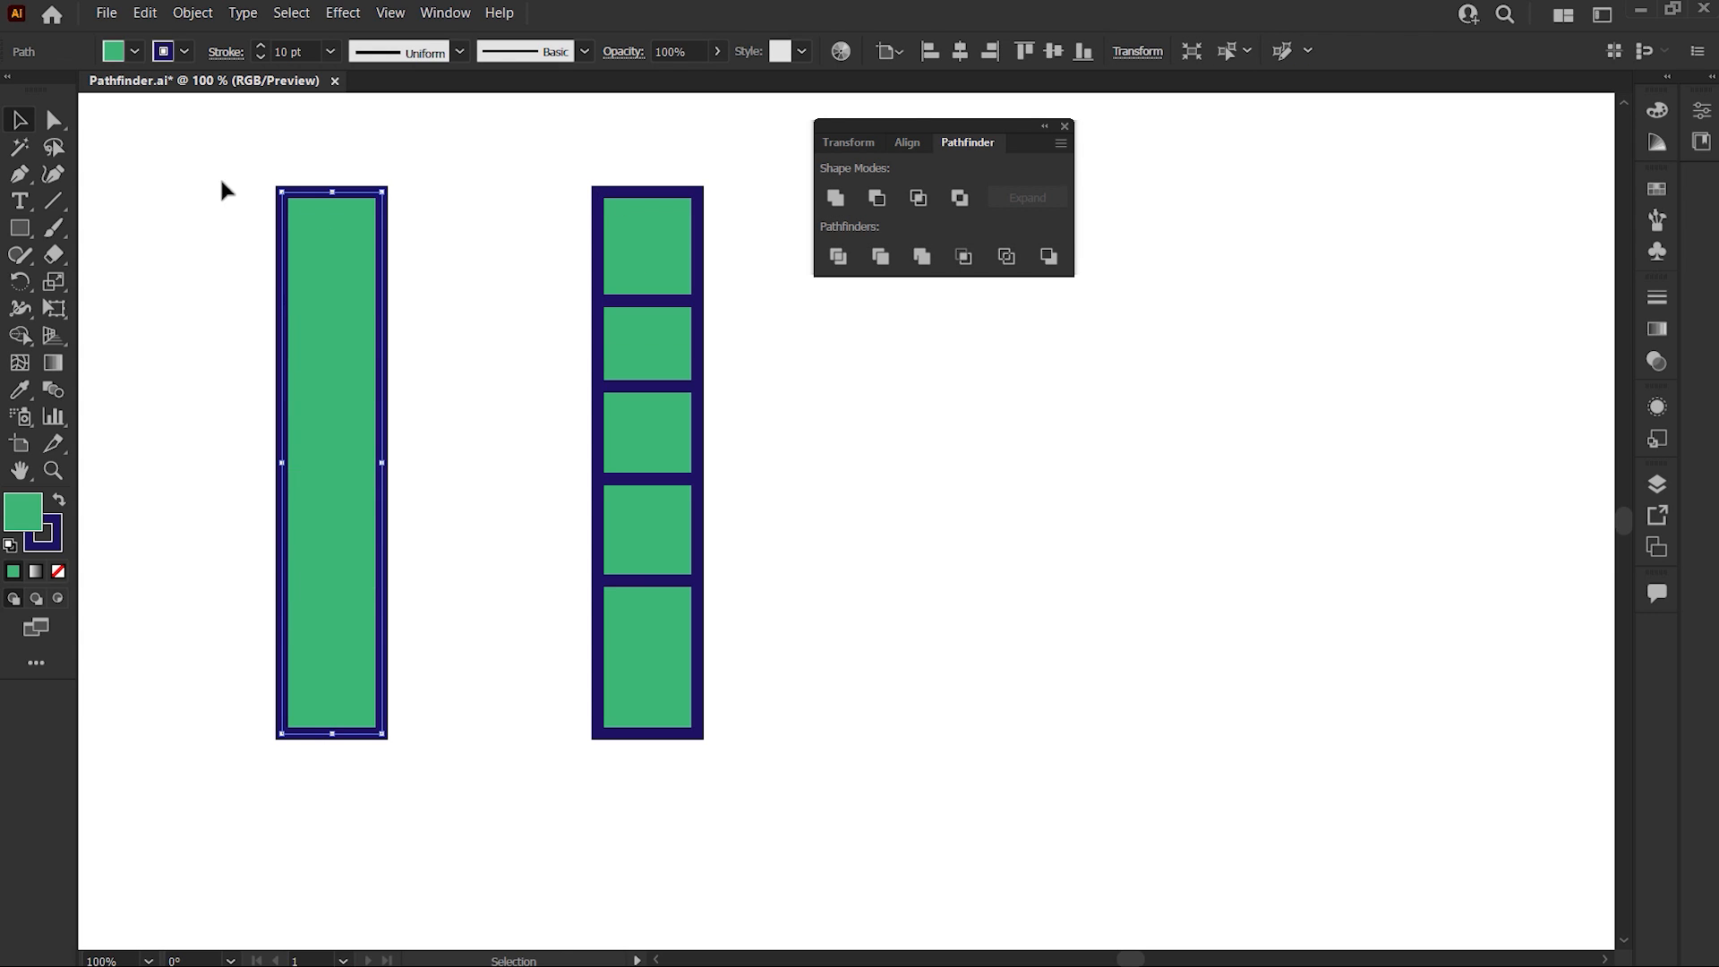
{"action": "left_click", "coordinate": [53, 119]}
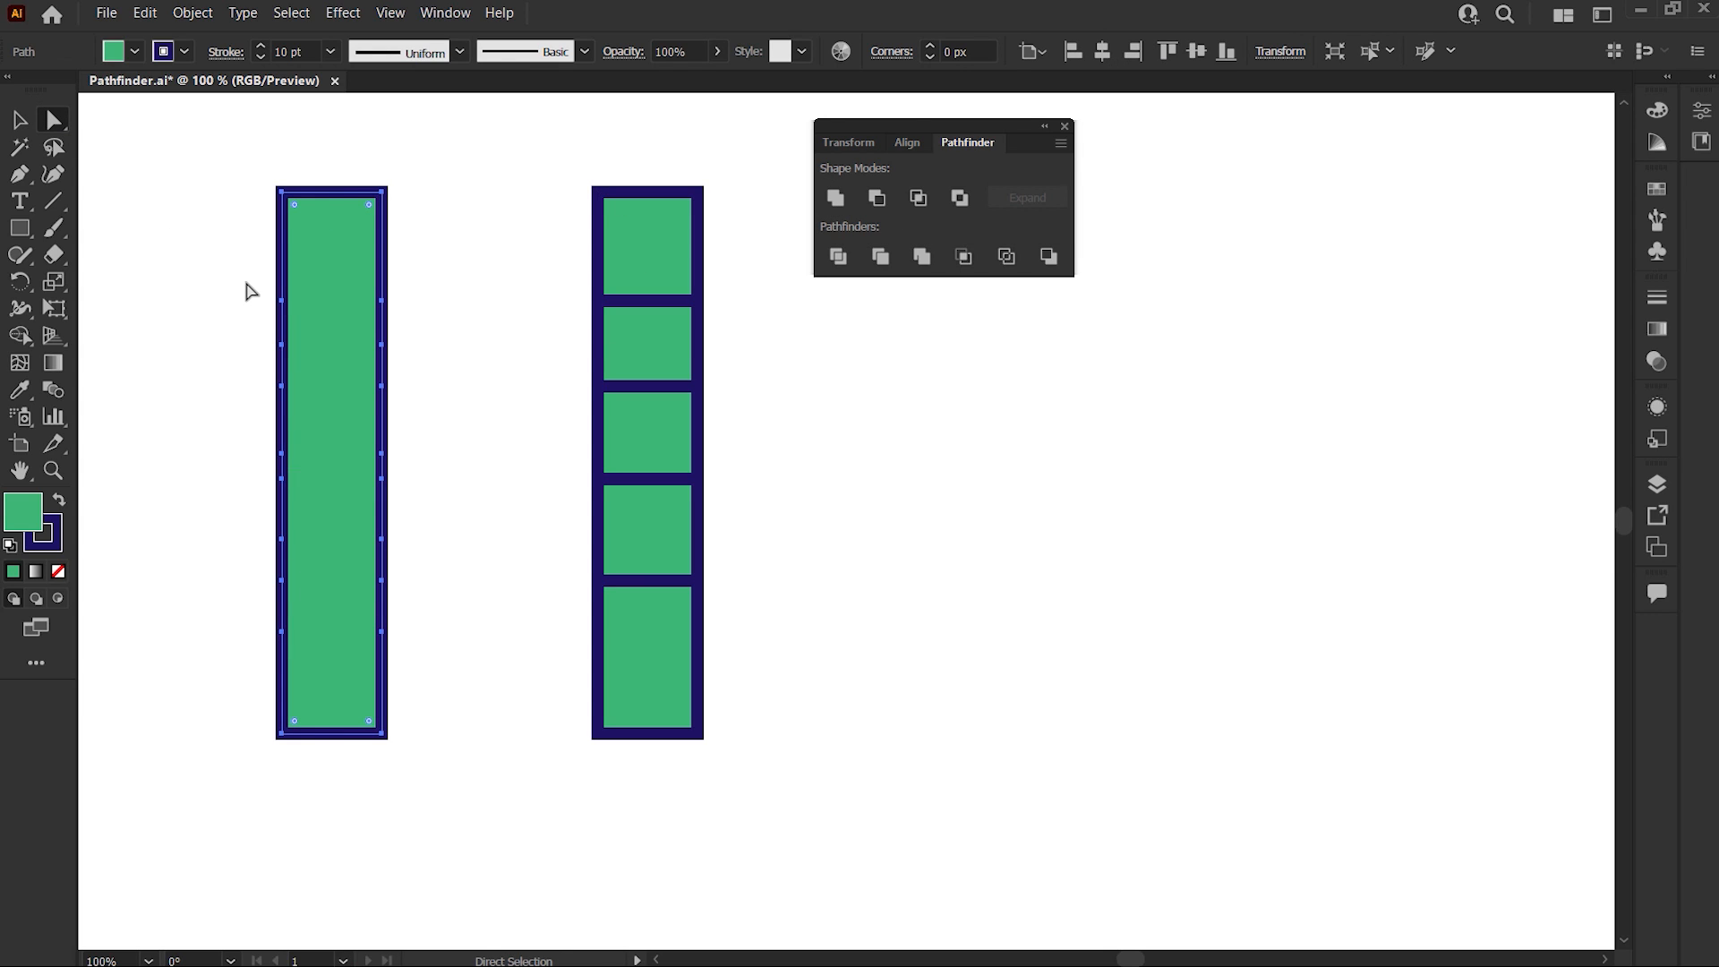
{"action": "left_click_drag", "start_coordinate": [254, 272], "coordinate": [456, 652]}
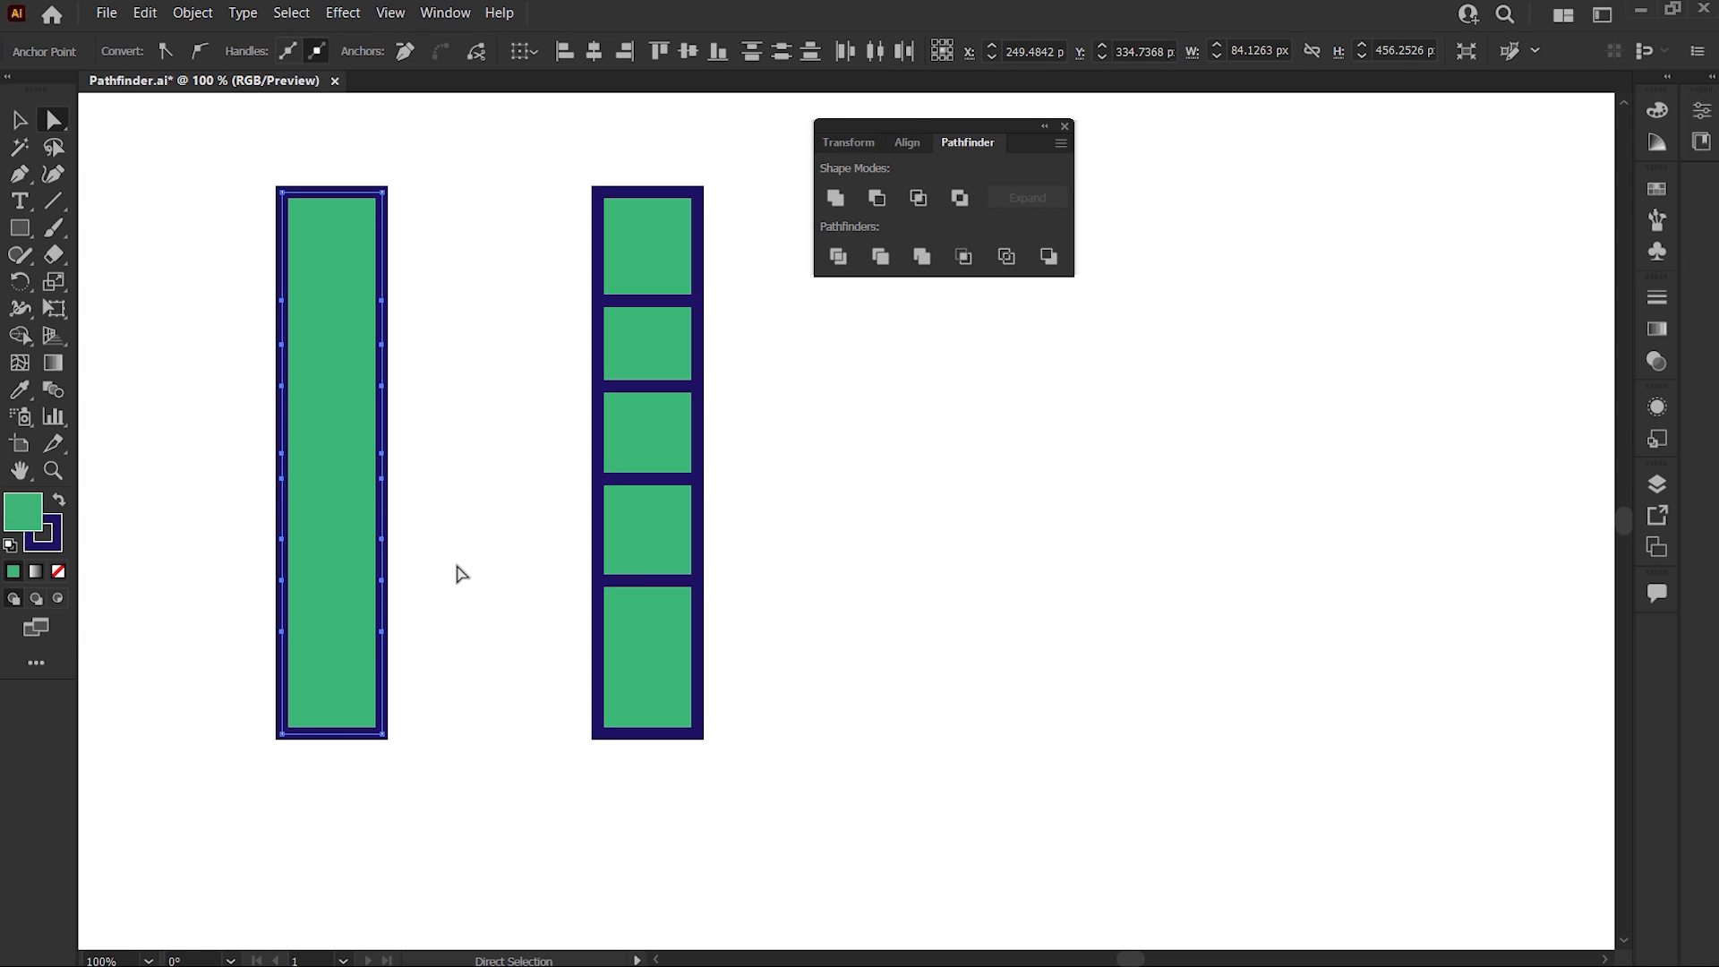
Step: Increase the display size of anchor points, handles and bounding boxes in the Selection & Anchor Display preferences
{"action": "left_click", "coordinate": [143, 15]}
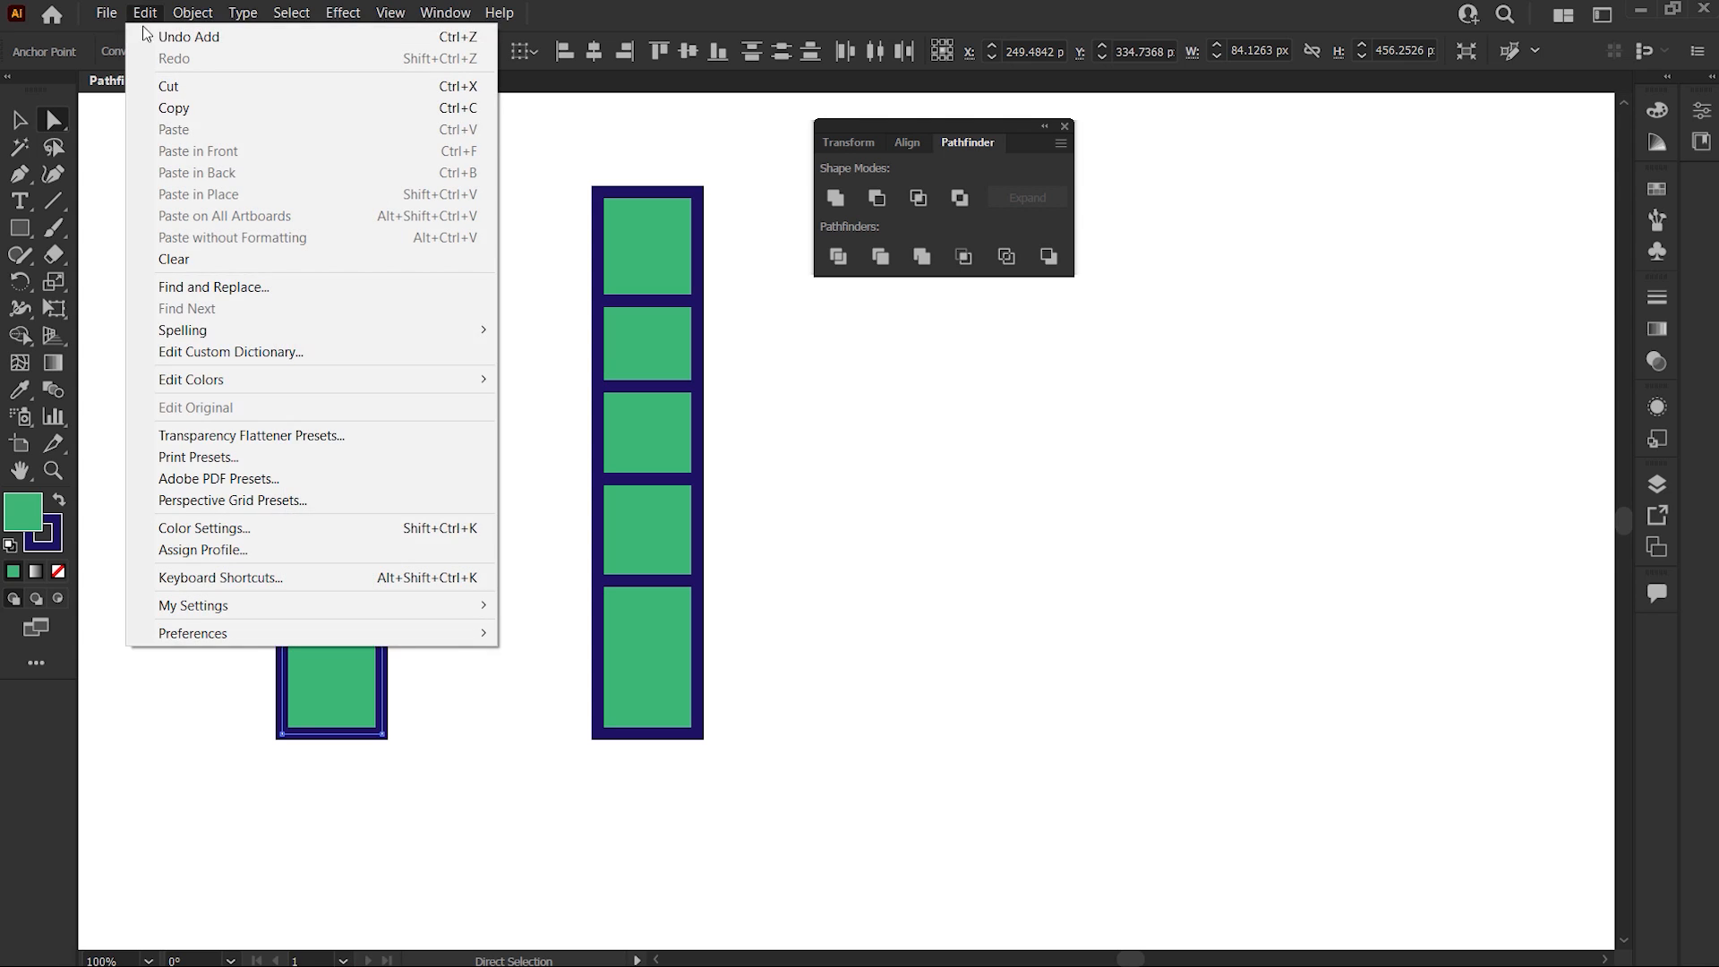
{"action": "mouse_move", "coordinate": [219, 637]}
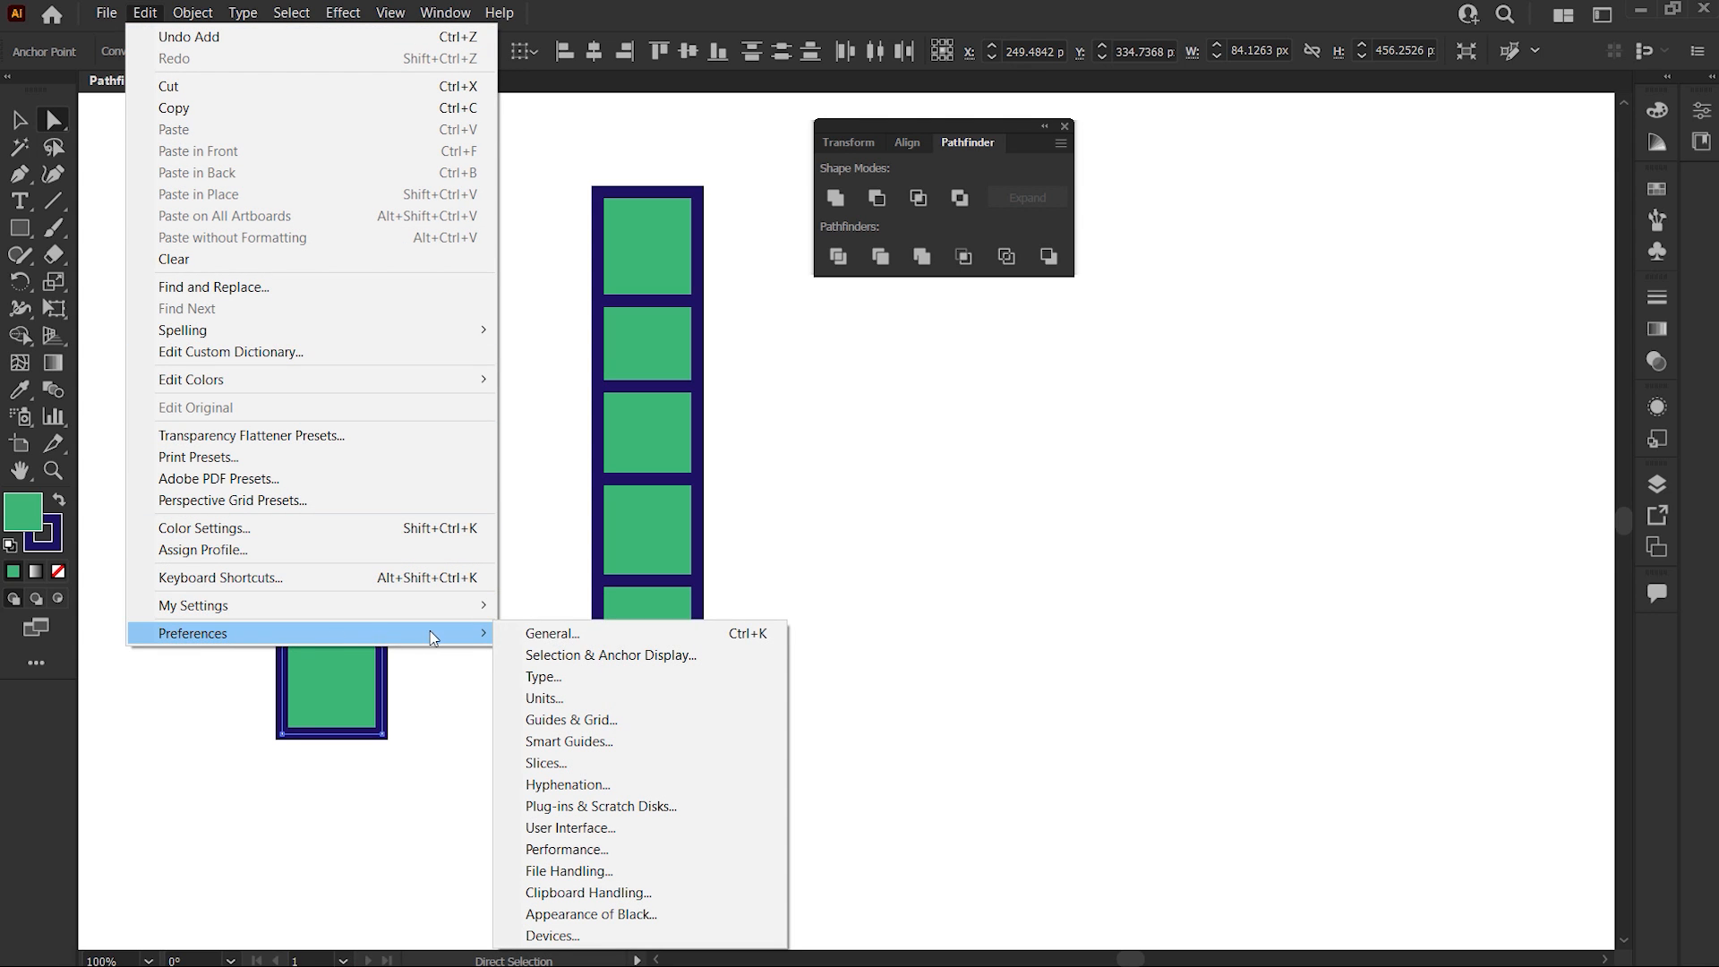
{"action": "left_click", "coordinate": [721, 661]}
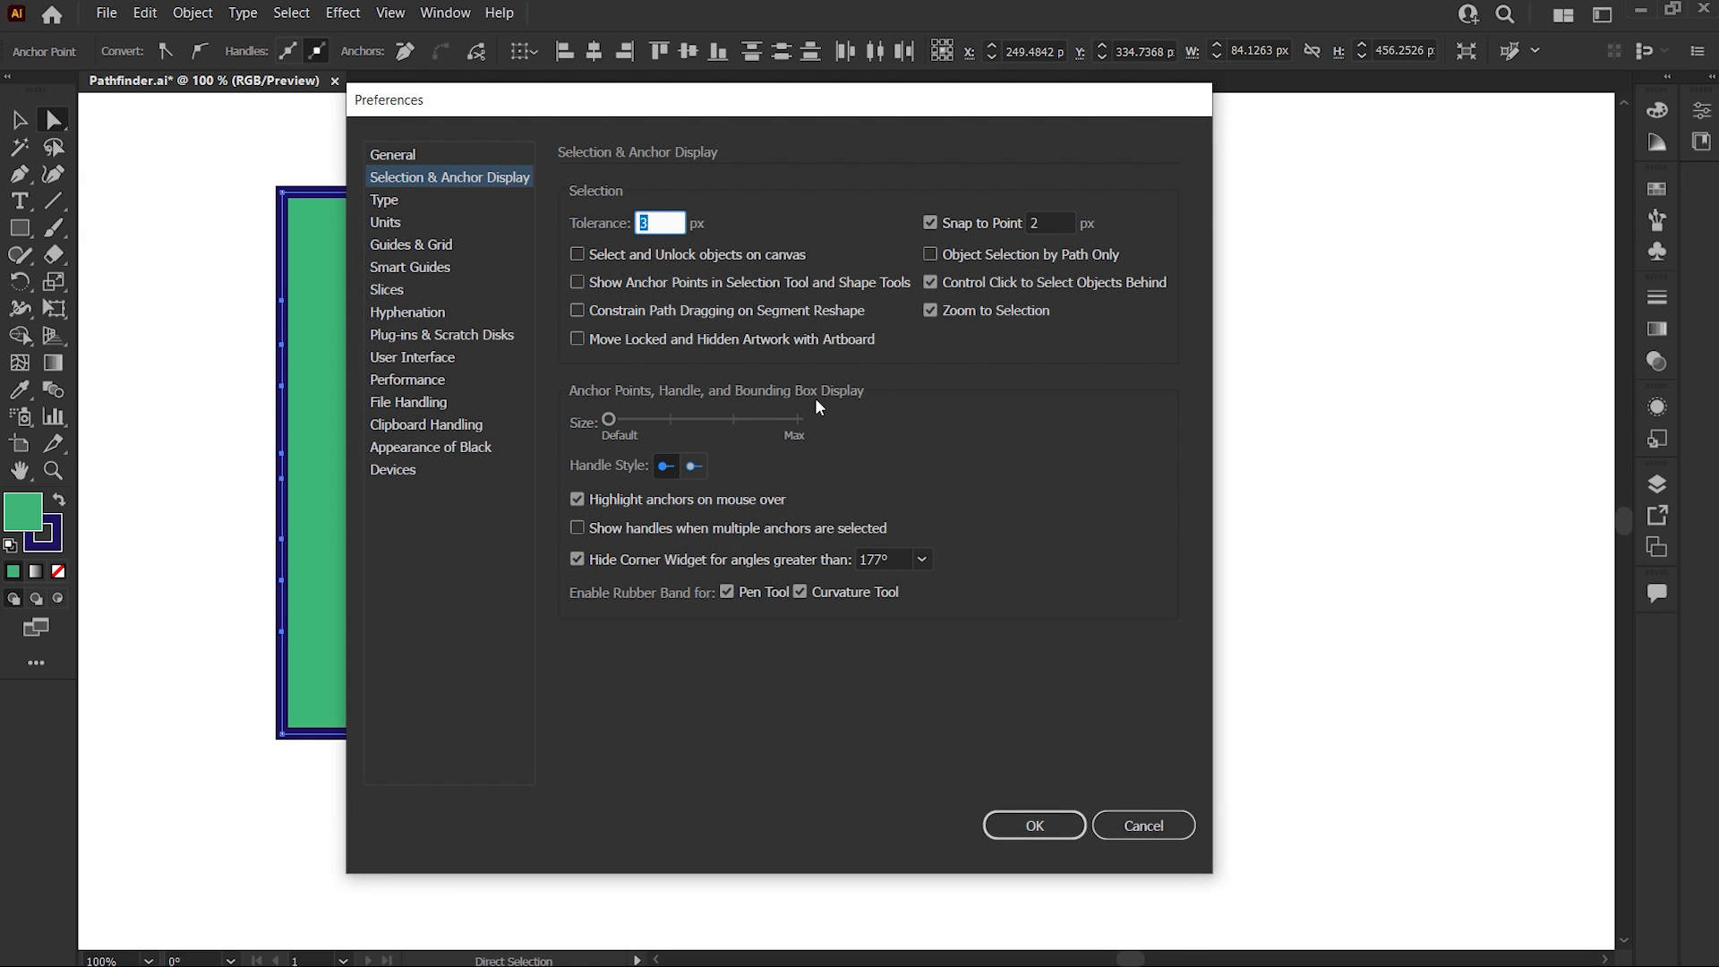
{"action": "left_click", "coordinate": [607, 421]}
{"action": "left_click", "coordinate": [1008, 821]}
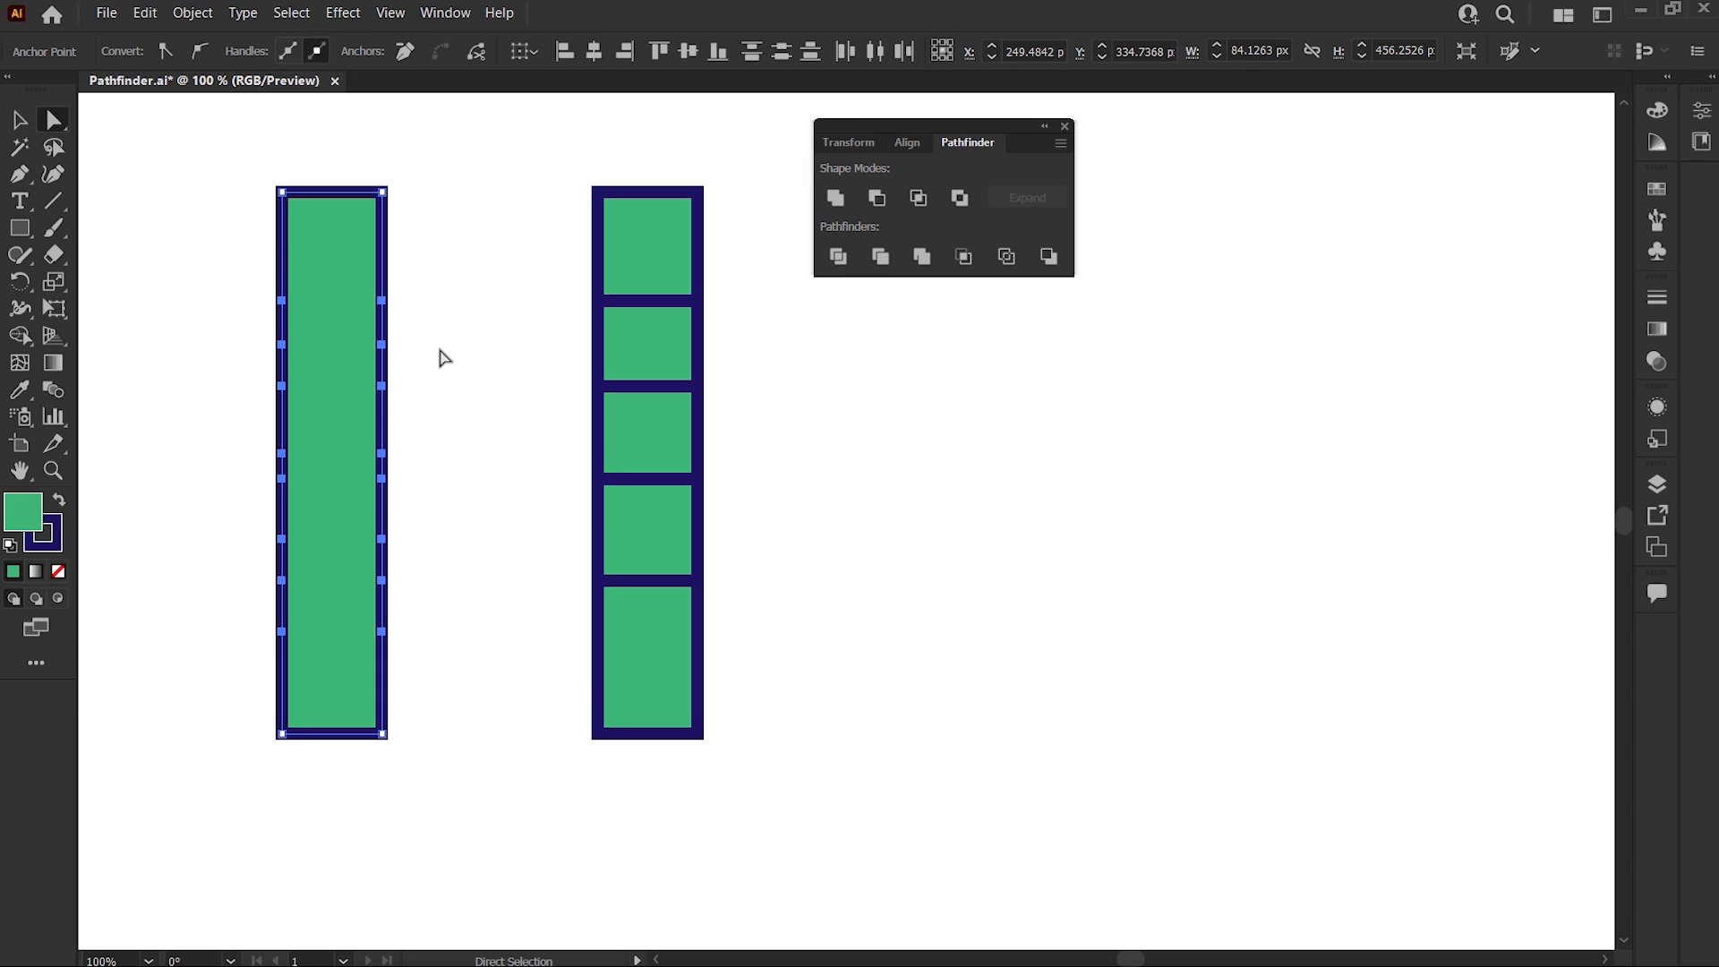
Step: Enable Remove Redundant Points in the Pathfinder options
{"action": "key", "text": "v"}
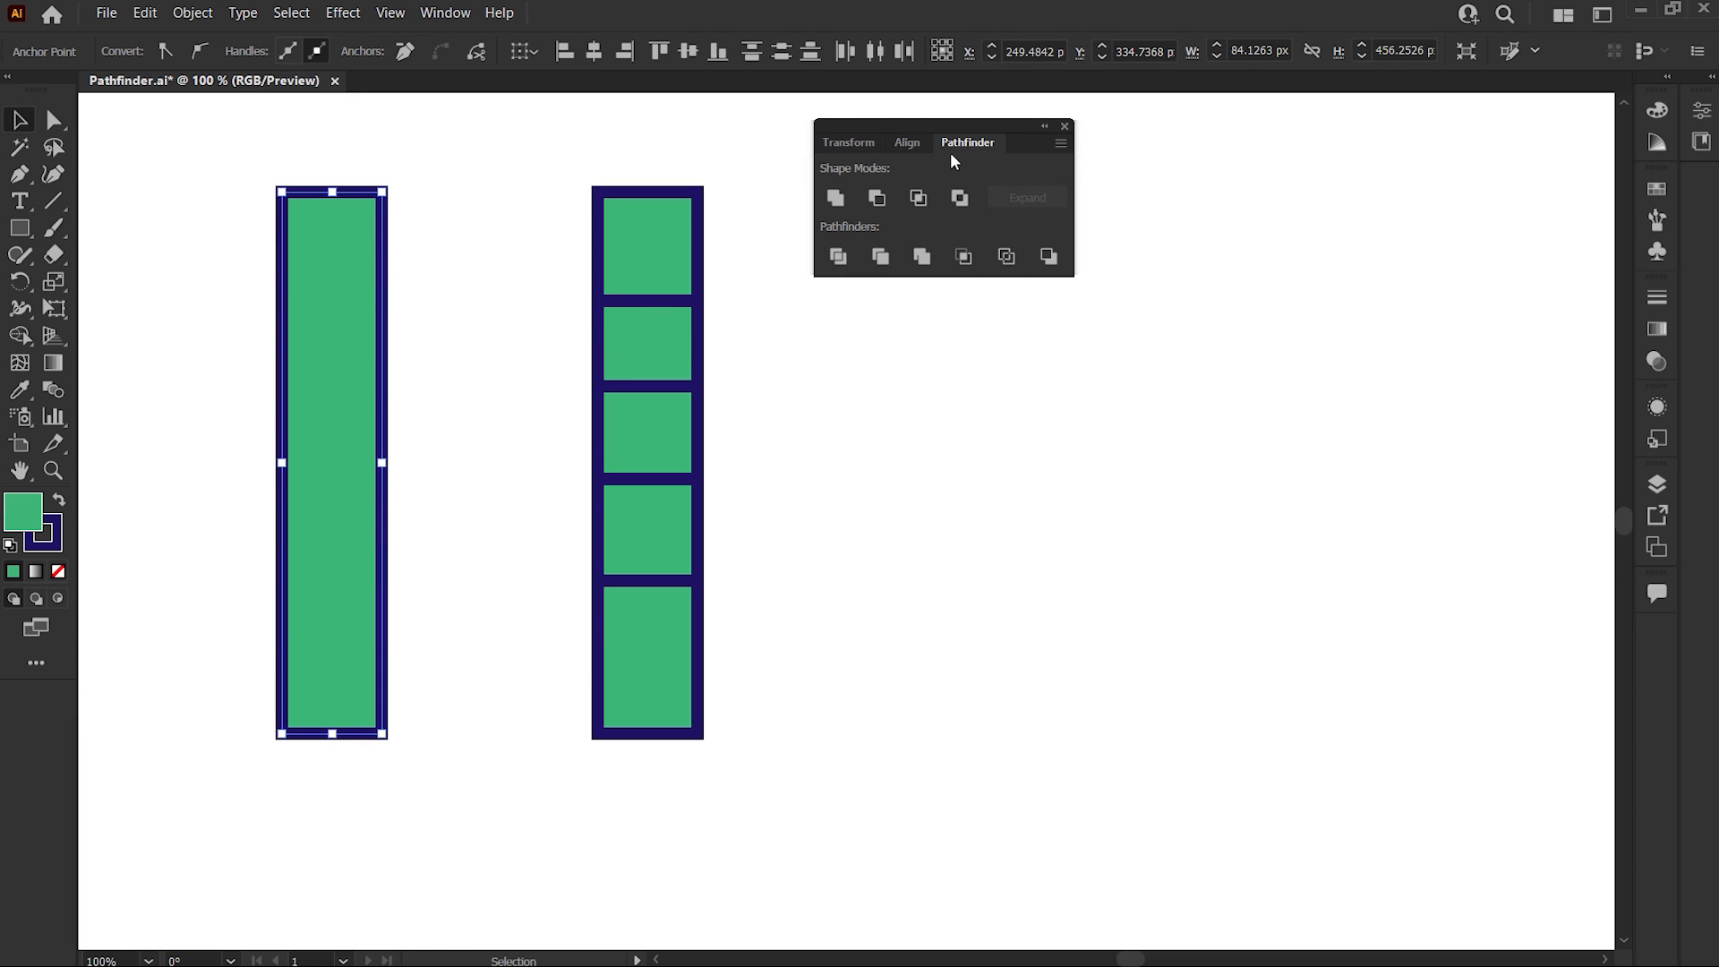
{"action": "left_click", "coordinate": [1059, 144]}
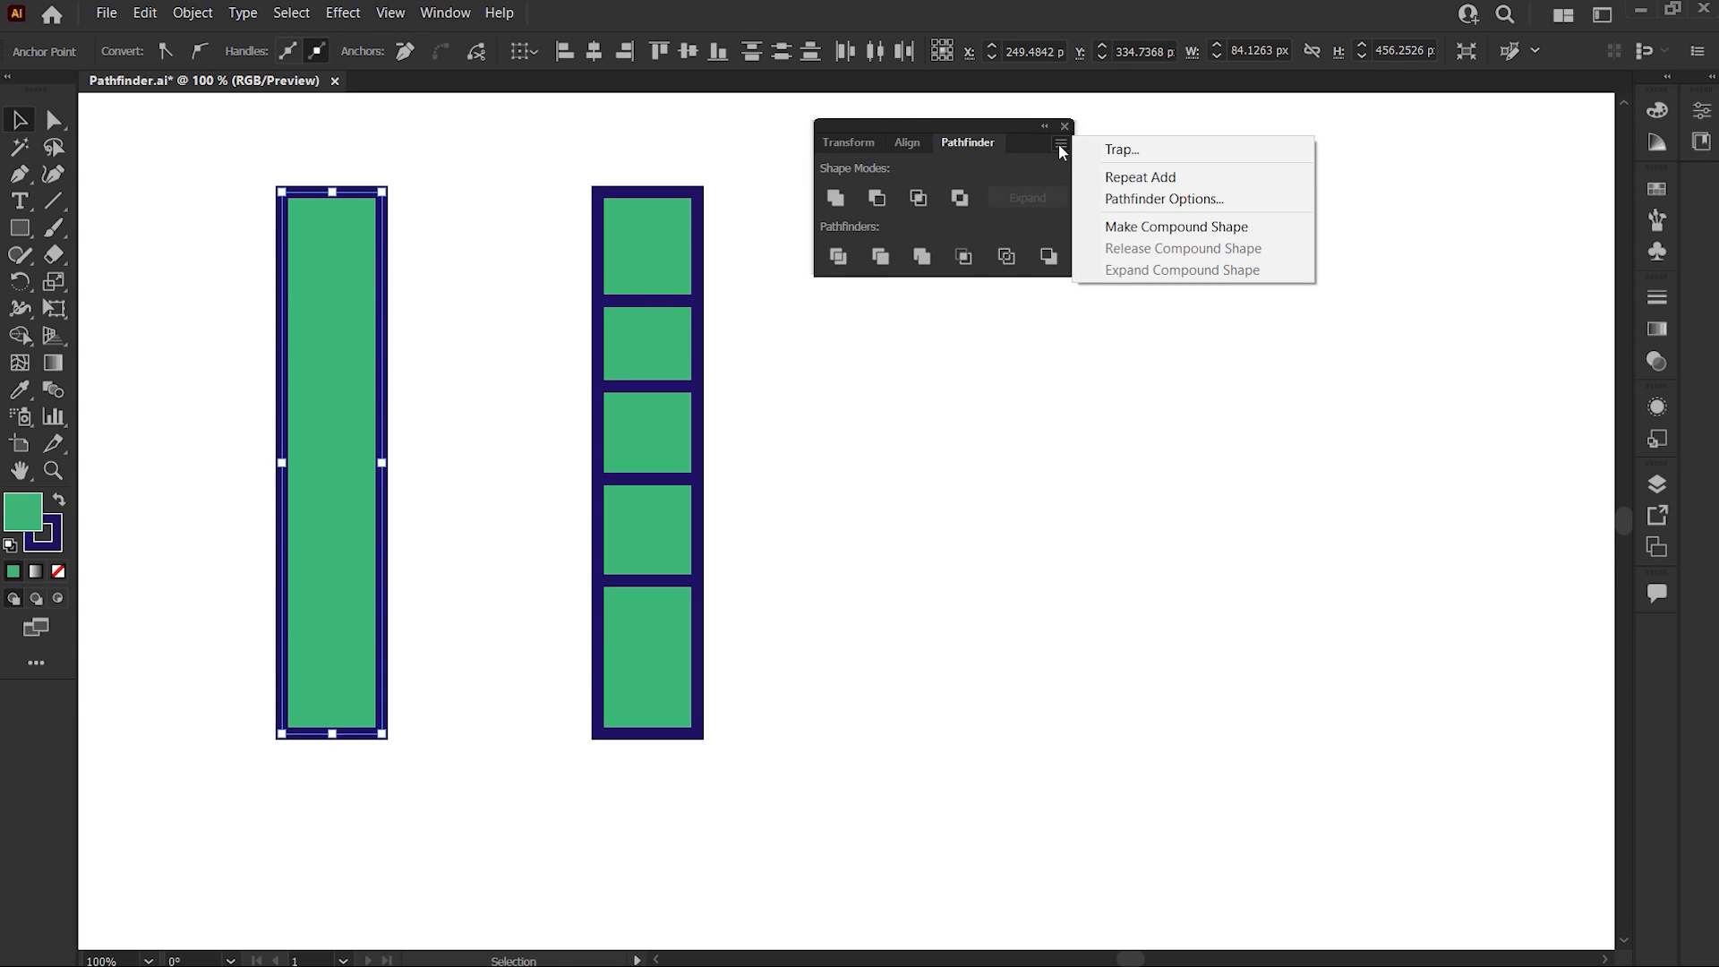
{"action": "left_click", "coordinate": [1087, 199]}
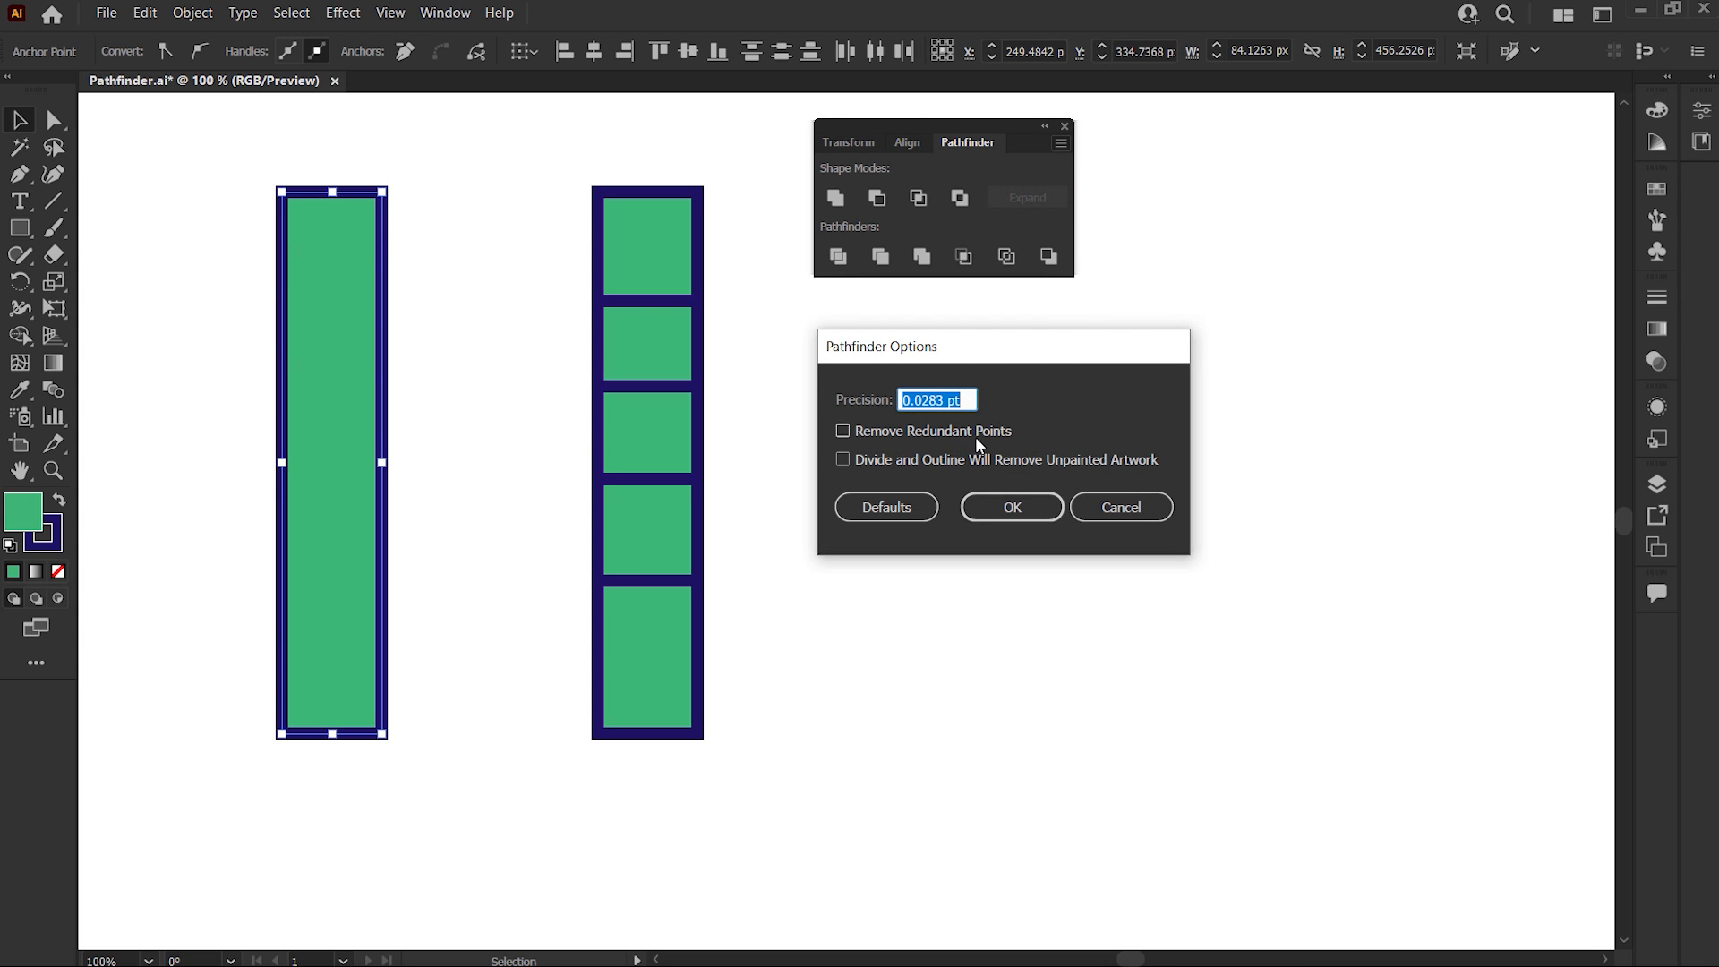
{"action": "left_click", "coordinate": [842, 432]}
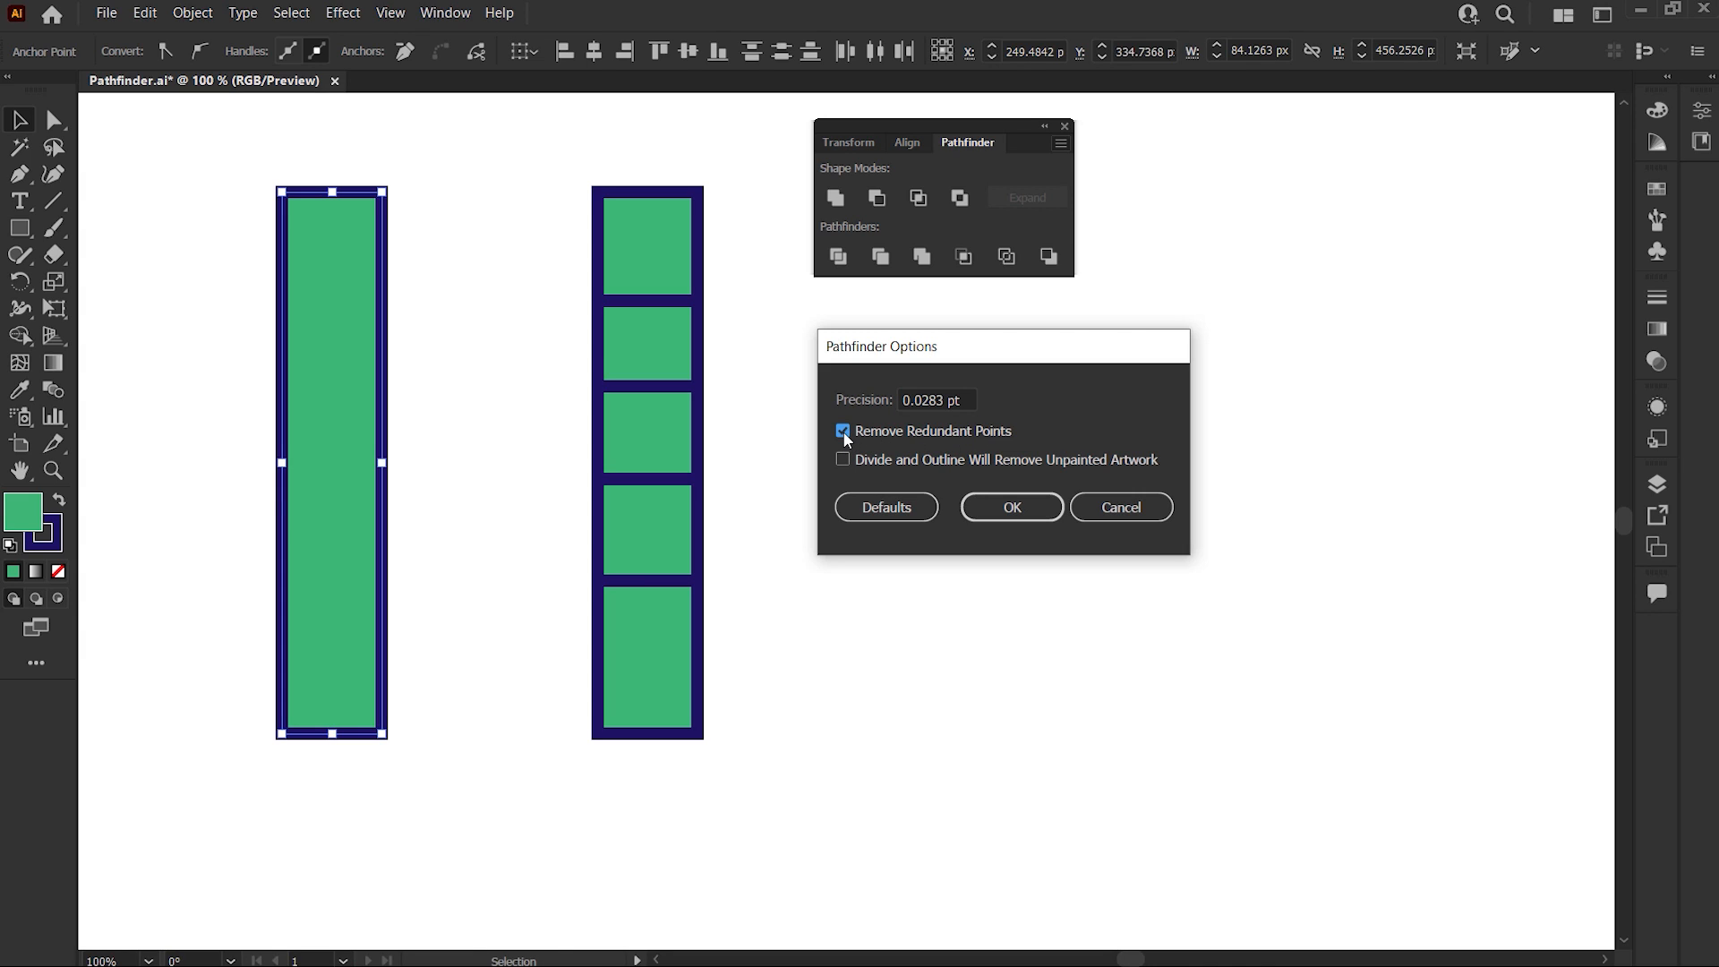
{"action": "left_click", "coordinate": [973, 507]}
Step: Unite the right stack of rectangles and compare its anchor points with those of the left bar
{"action": "left_click_drag", "start_coordinate": [648, 158], "coordinate": [706, 621]}
{"action": "left_click", "coordinate": [840, 201]}
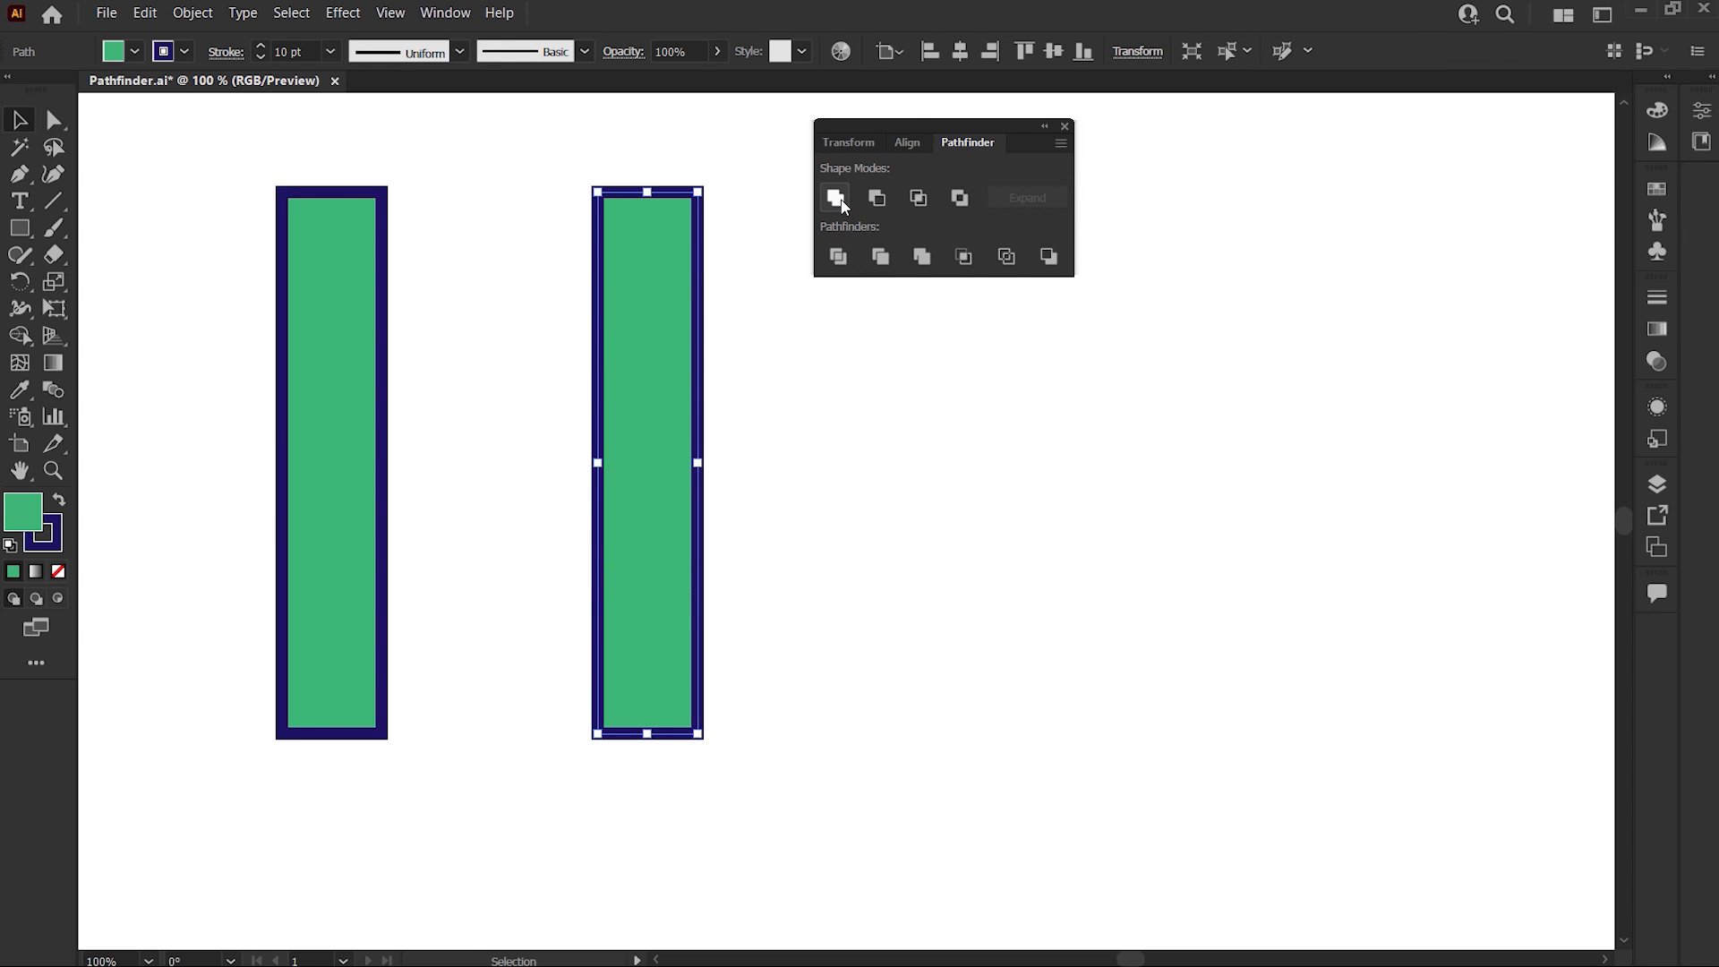
{"action": "key", "text": "a"}
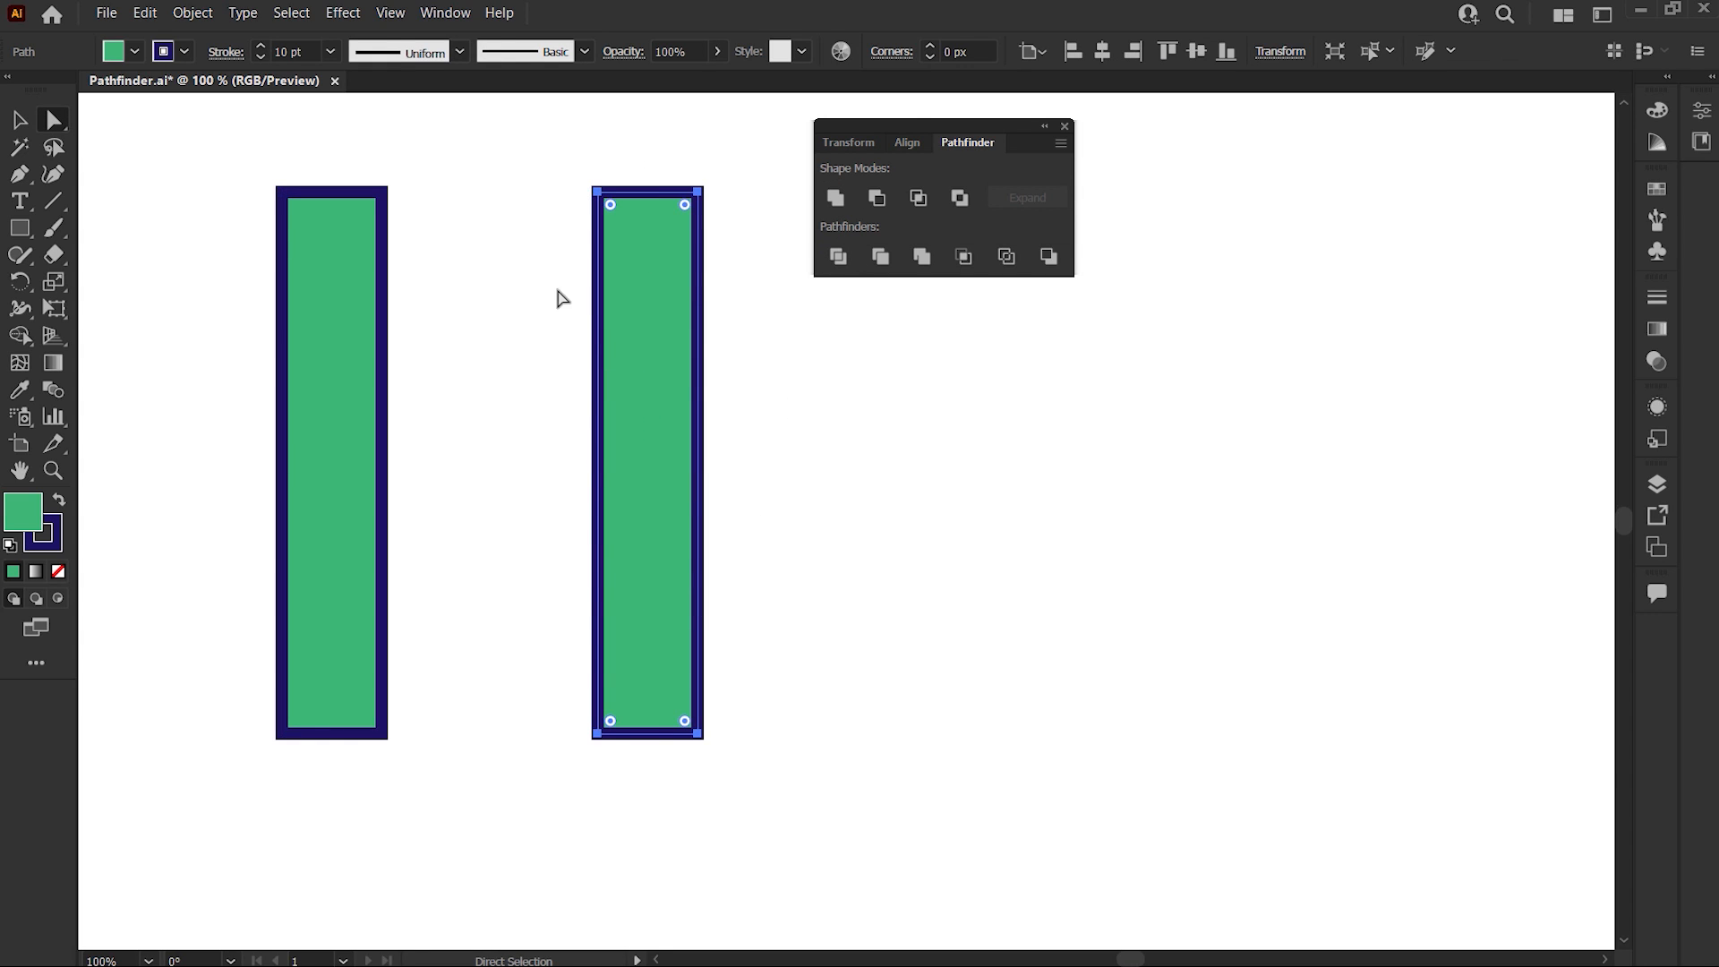
{"action": "left_click", "coordinate": [349, 378]}
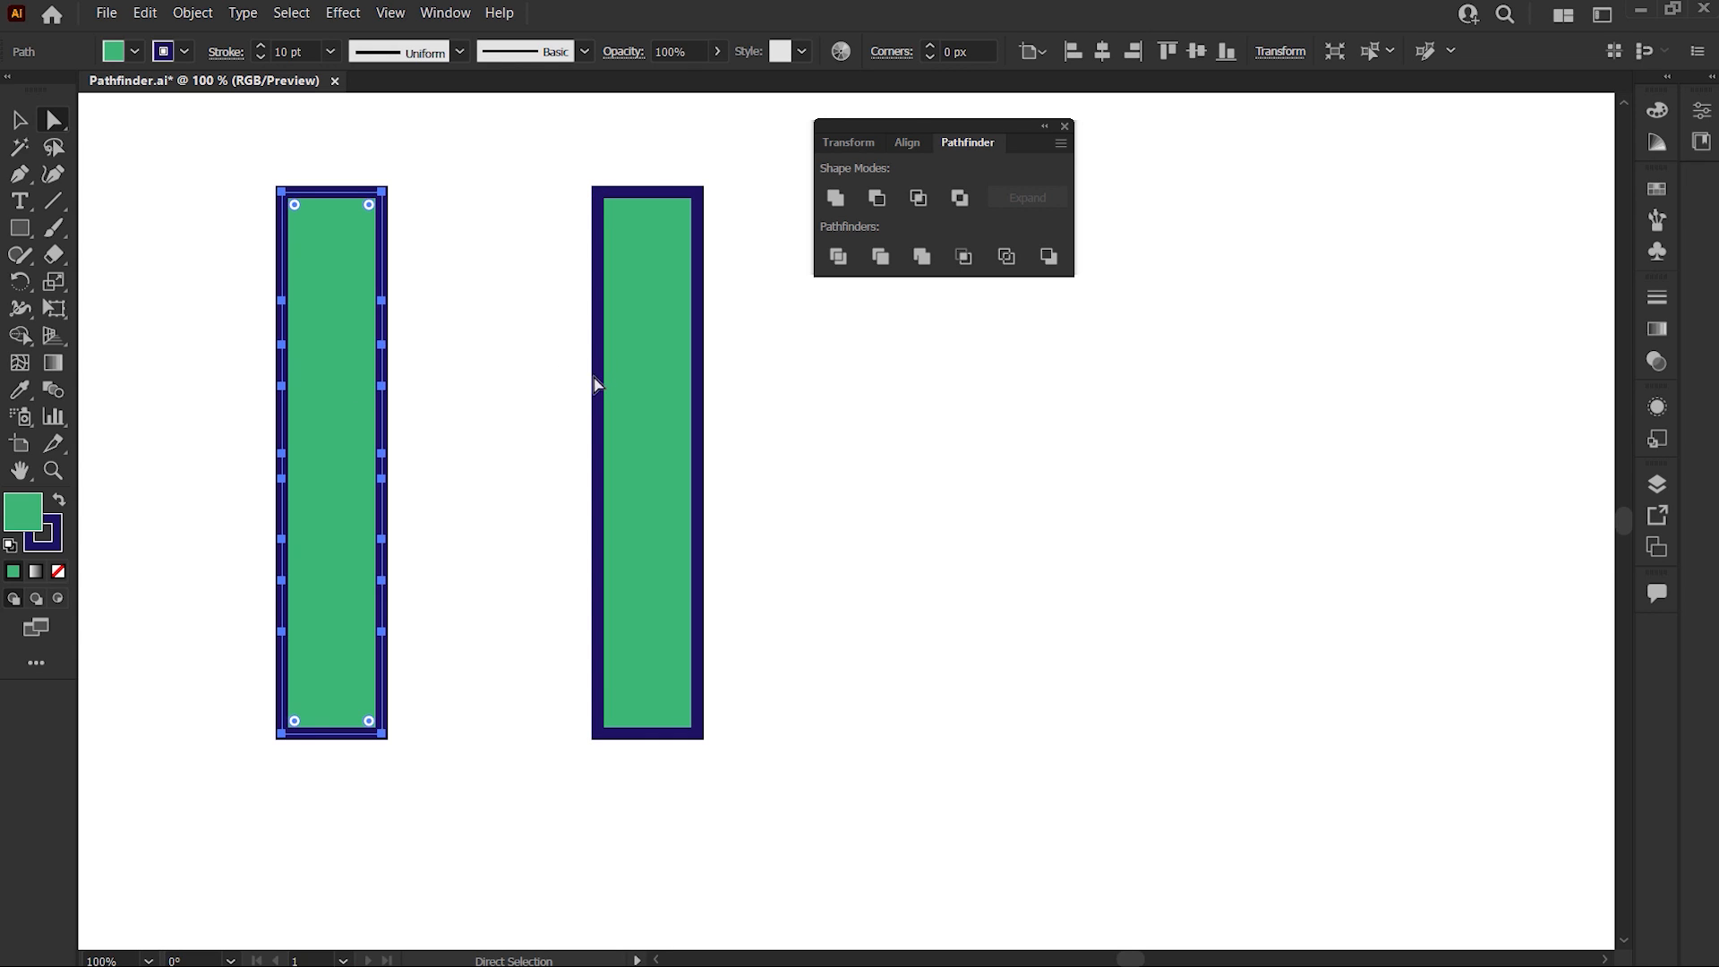
{"action": "left_click", "coordinate": [632, 378]}
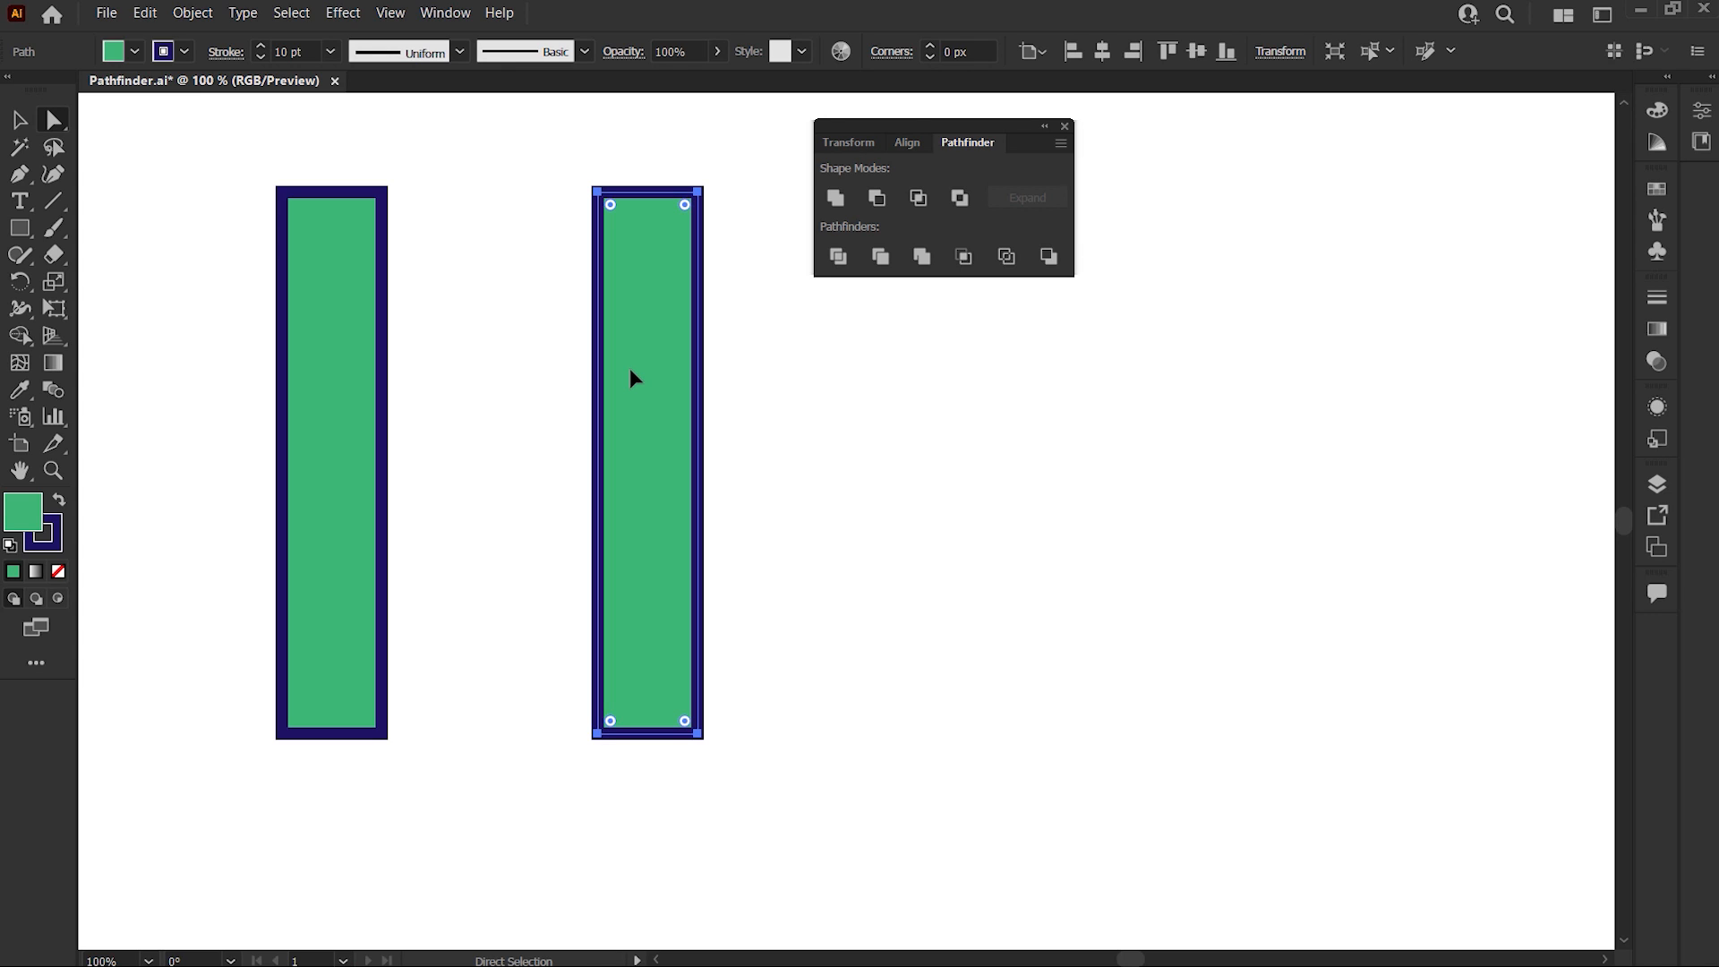
{"action": "left_click", "coordinate": [803, 395]}
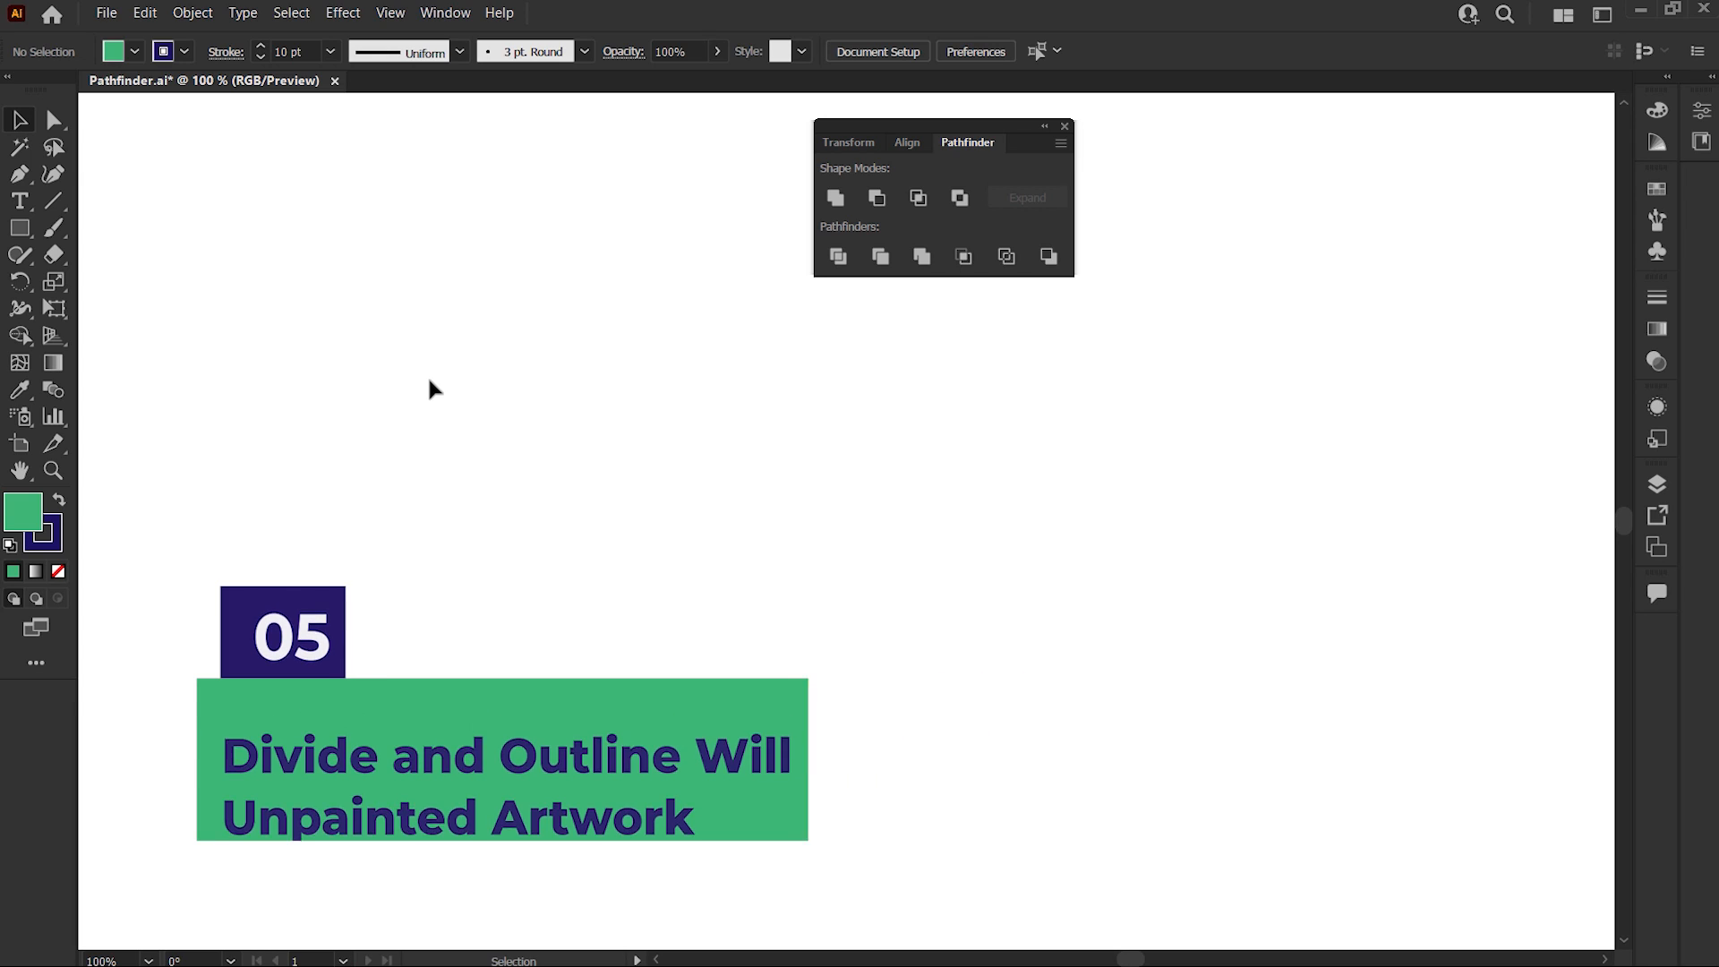
Step: Create two parallel horizontal bars and cross them with a copy rotated 90° to form a hash-shaped grid
{"action": "left_click", "coordinate": [25, 234]}
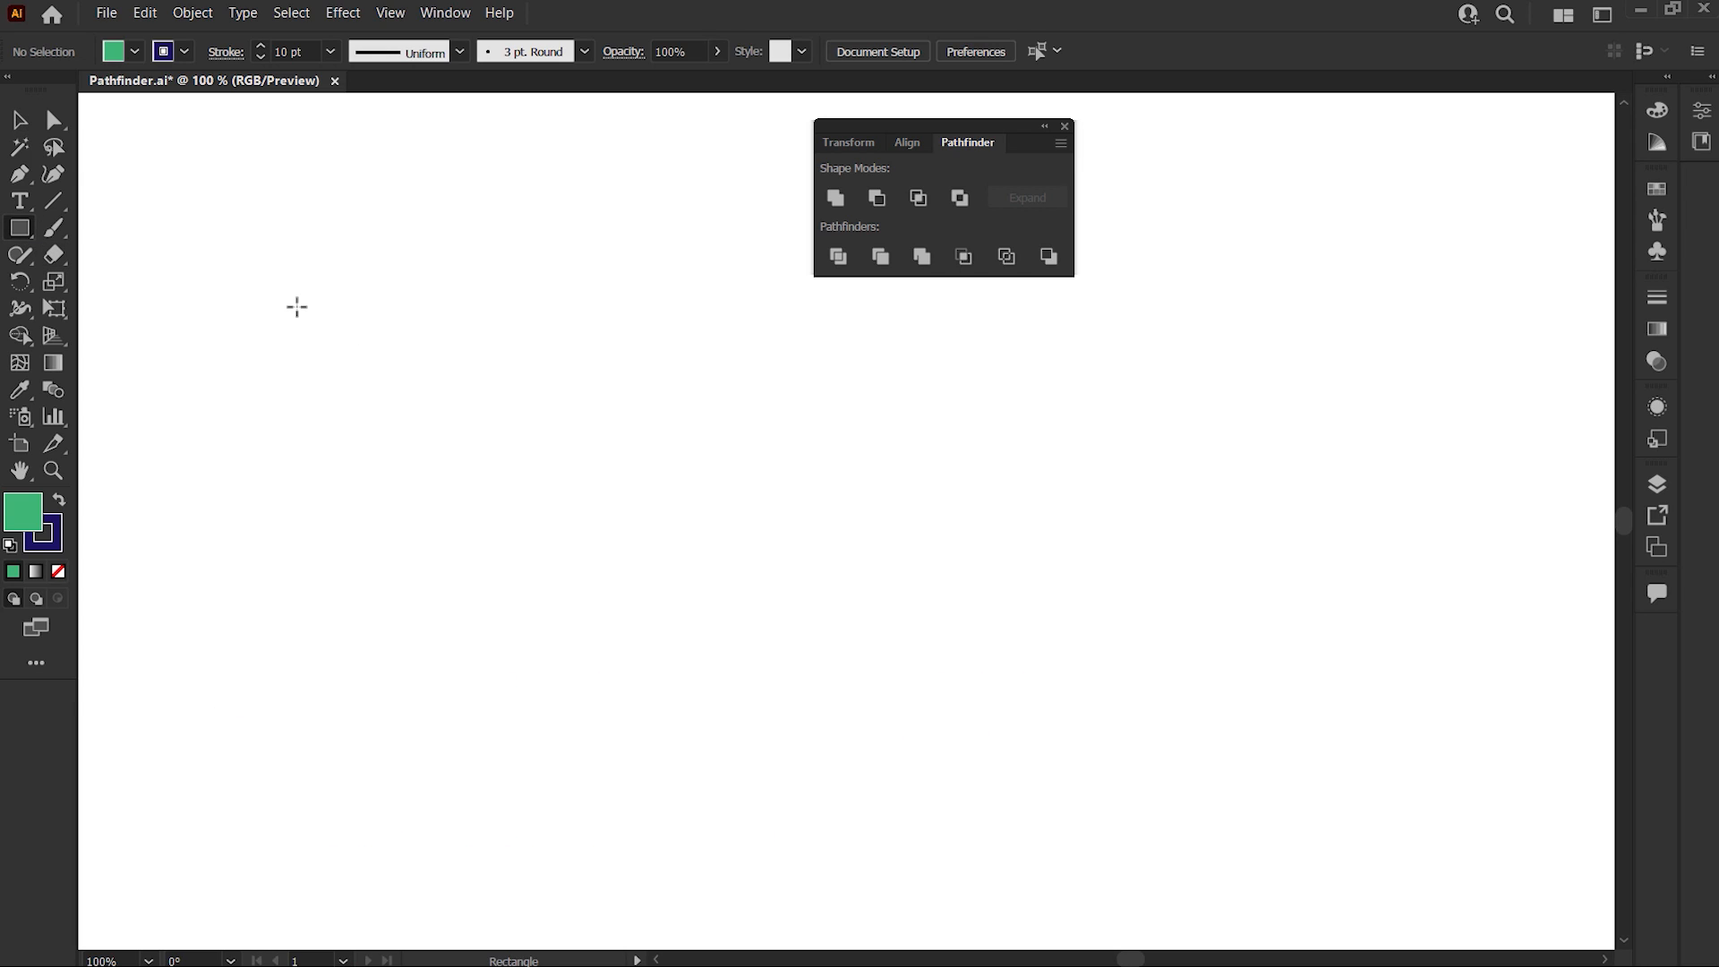
{"action": "mouse_move", "coordinate": [296, 303]}
{"action": "left_mouse_down"}
{"action": "mouse_move", "coordinate": [631, 347]}
{"action": "mouse_move", "coordinate": [571, 406]}
{"action": "mouse_move", "coordinate": [570, 453]}
{"action": "left_mouse_up"}
{"action": "key", "text": "v"}
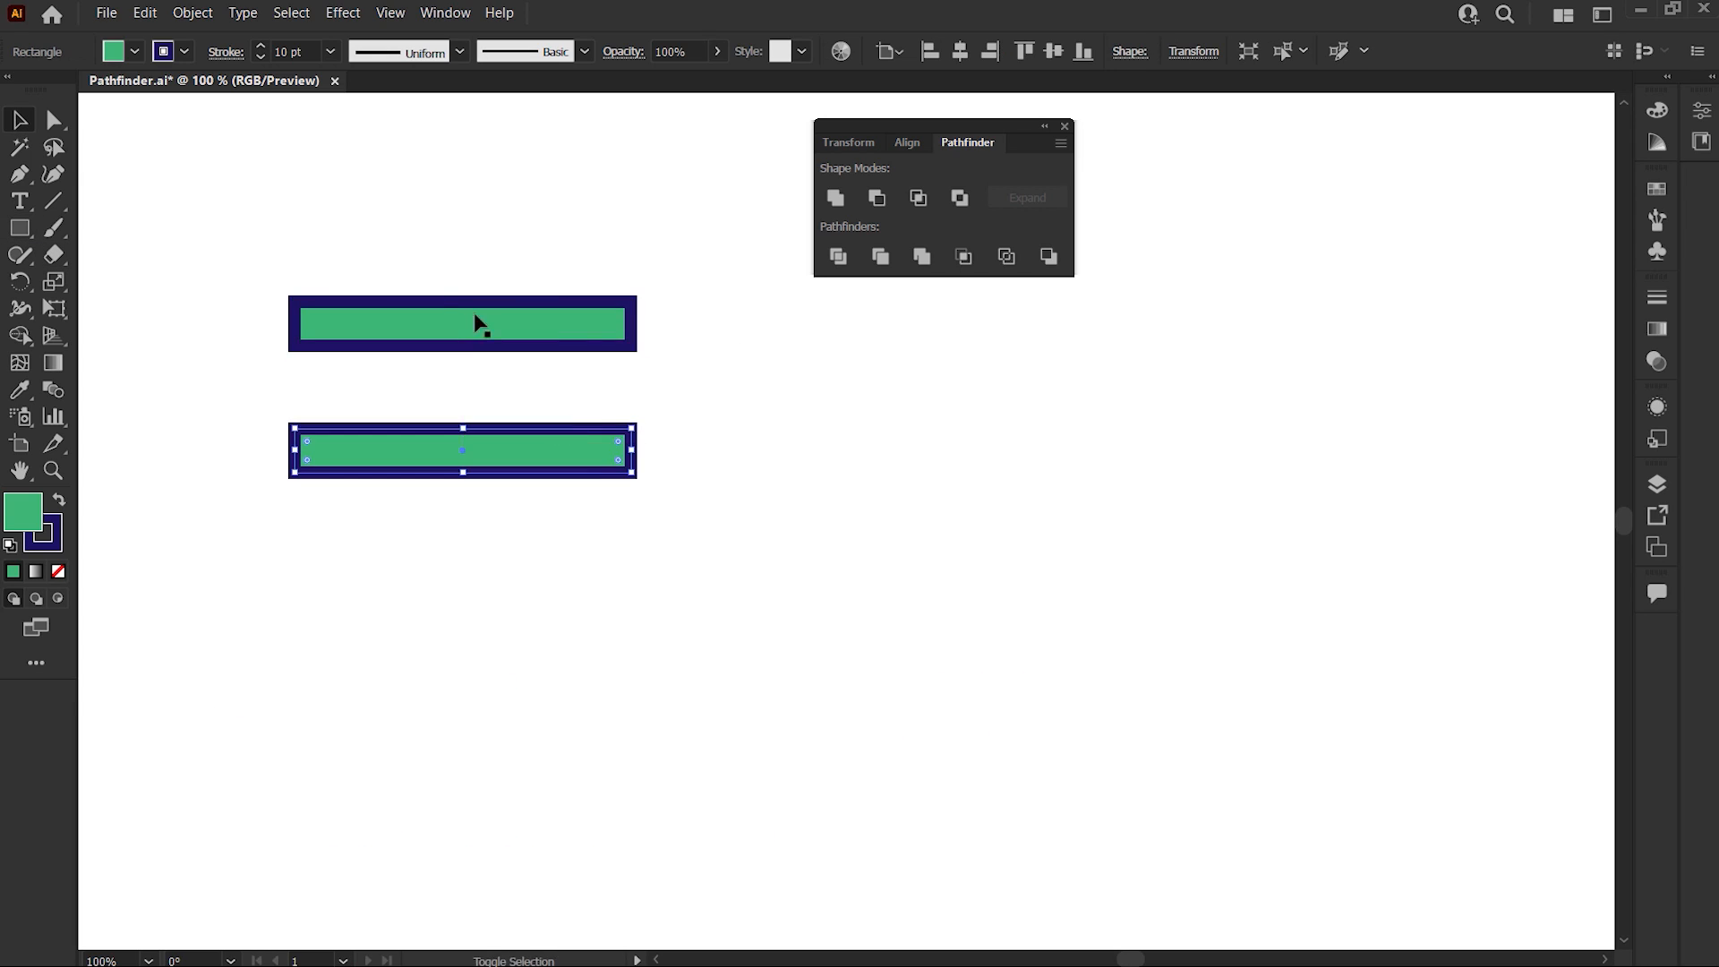
{"action": "left_click_drag", "start_coordinate": [419, 257], "coordinate": [550, 484]}
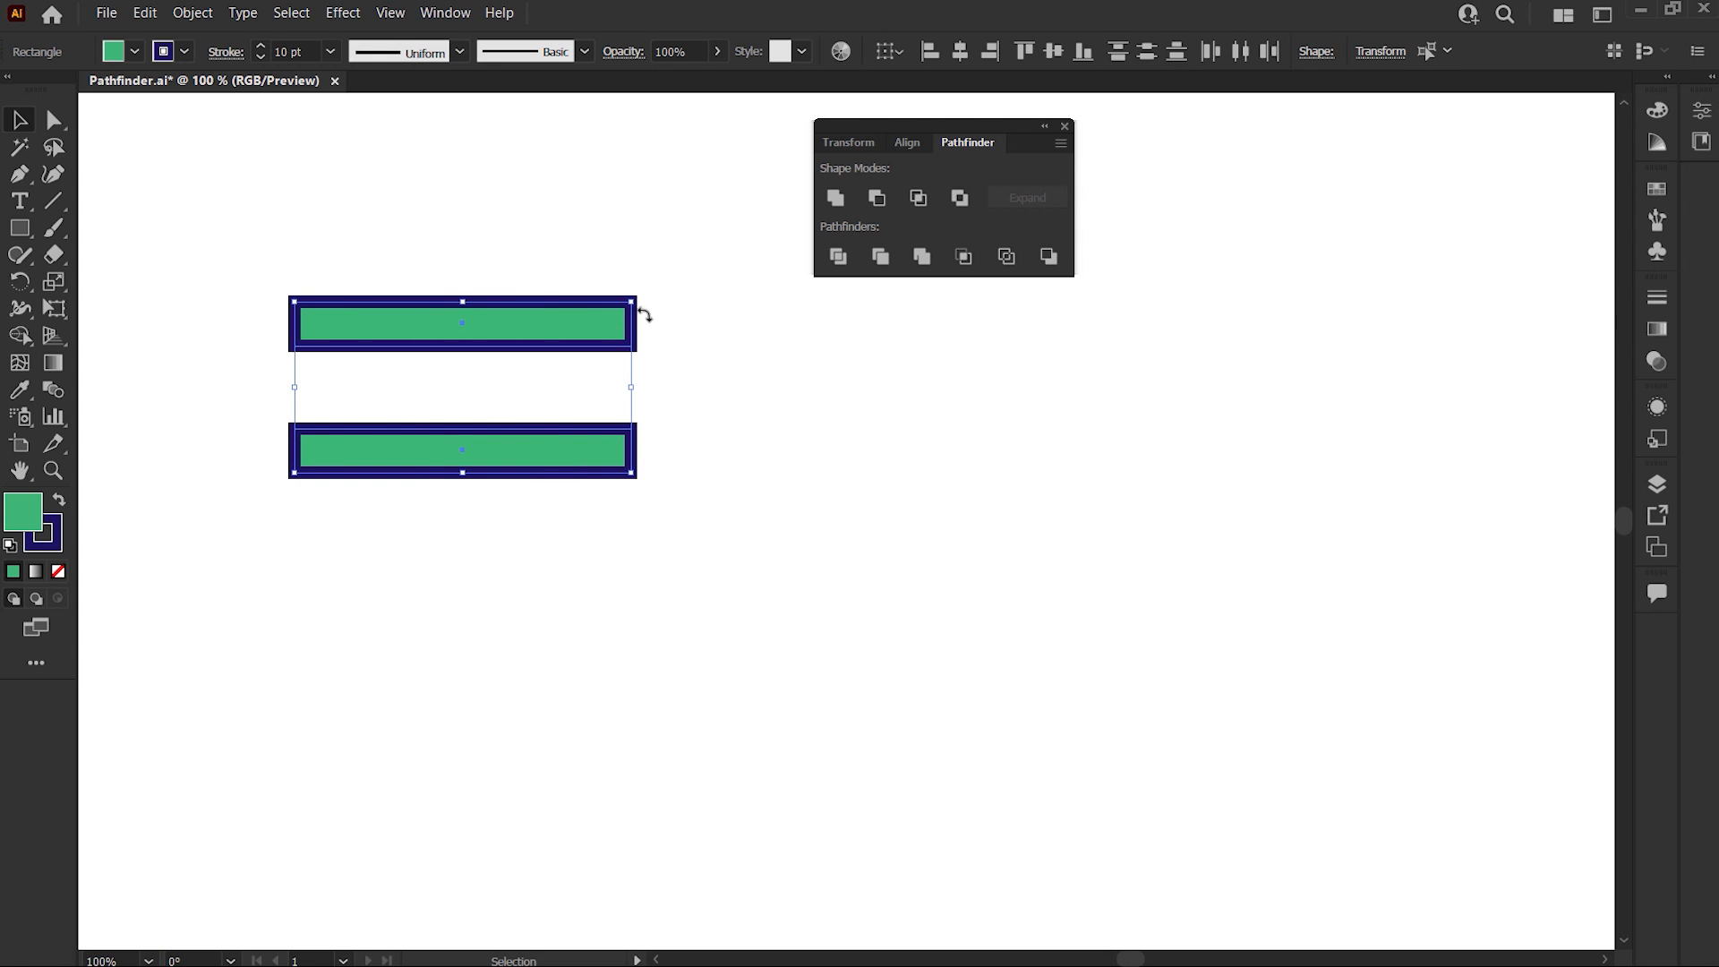
{"action": "left_click_drag", "start_coordinate": [645, 307], "coordinate": [583, 480]}
{"action": "left_click", "coordinate": [690, 474]}
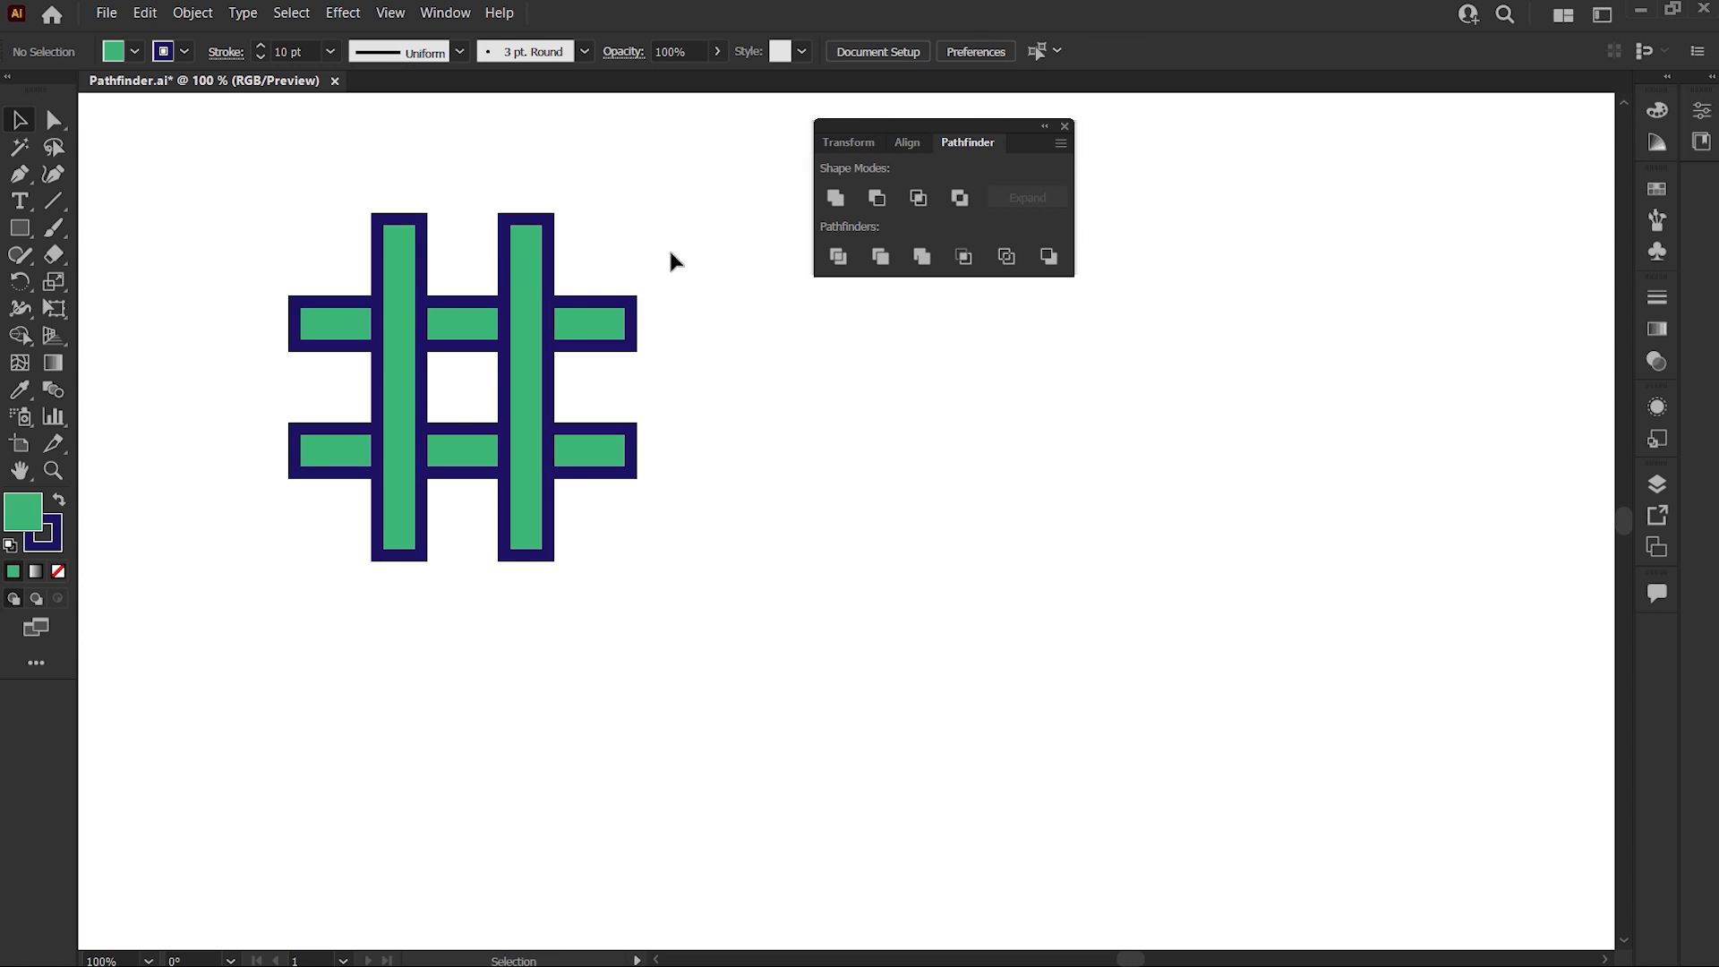
Step: Move the hash-shaped grid lower, place a copy of it to the right, and select all bars of the left grid
{"action": "left_click_drag", "start_coordinate": [671, 255], "coordinate": [394, 465]}
{"action": "left_click_drag", "start_coordinate": [407, 345], "coordinate": [1070, 447]}
{"action": "left_click_drag", "start_coordinate": [377, 274], "coordinate": [574, 542]}
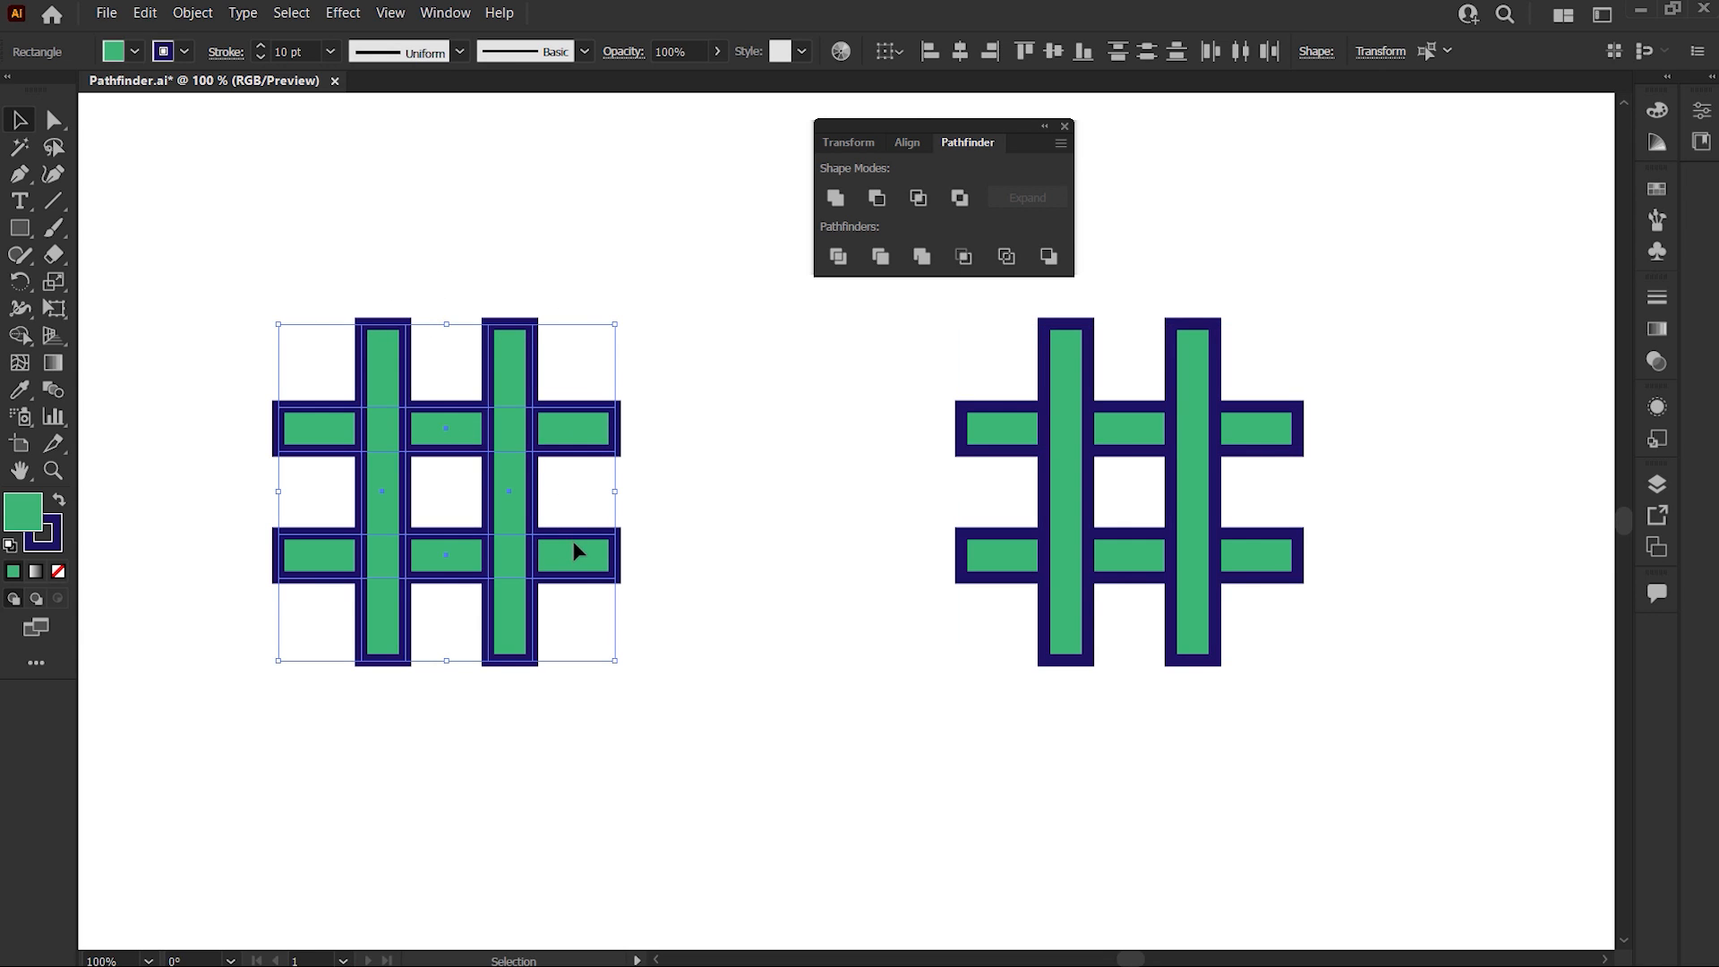
Step: Apply Divide to the left hash-shaped grid and ungroup the resulting pieces
{"action": "left_click", "coordinate": [838, 257]}
{"action": "right_click", "coordinate": [527, 442]}
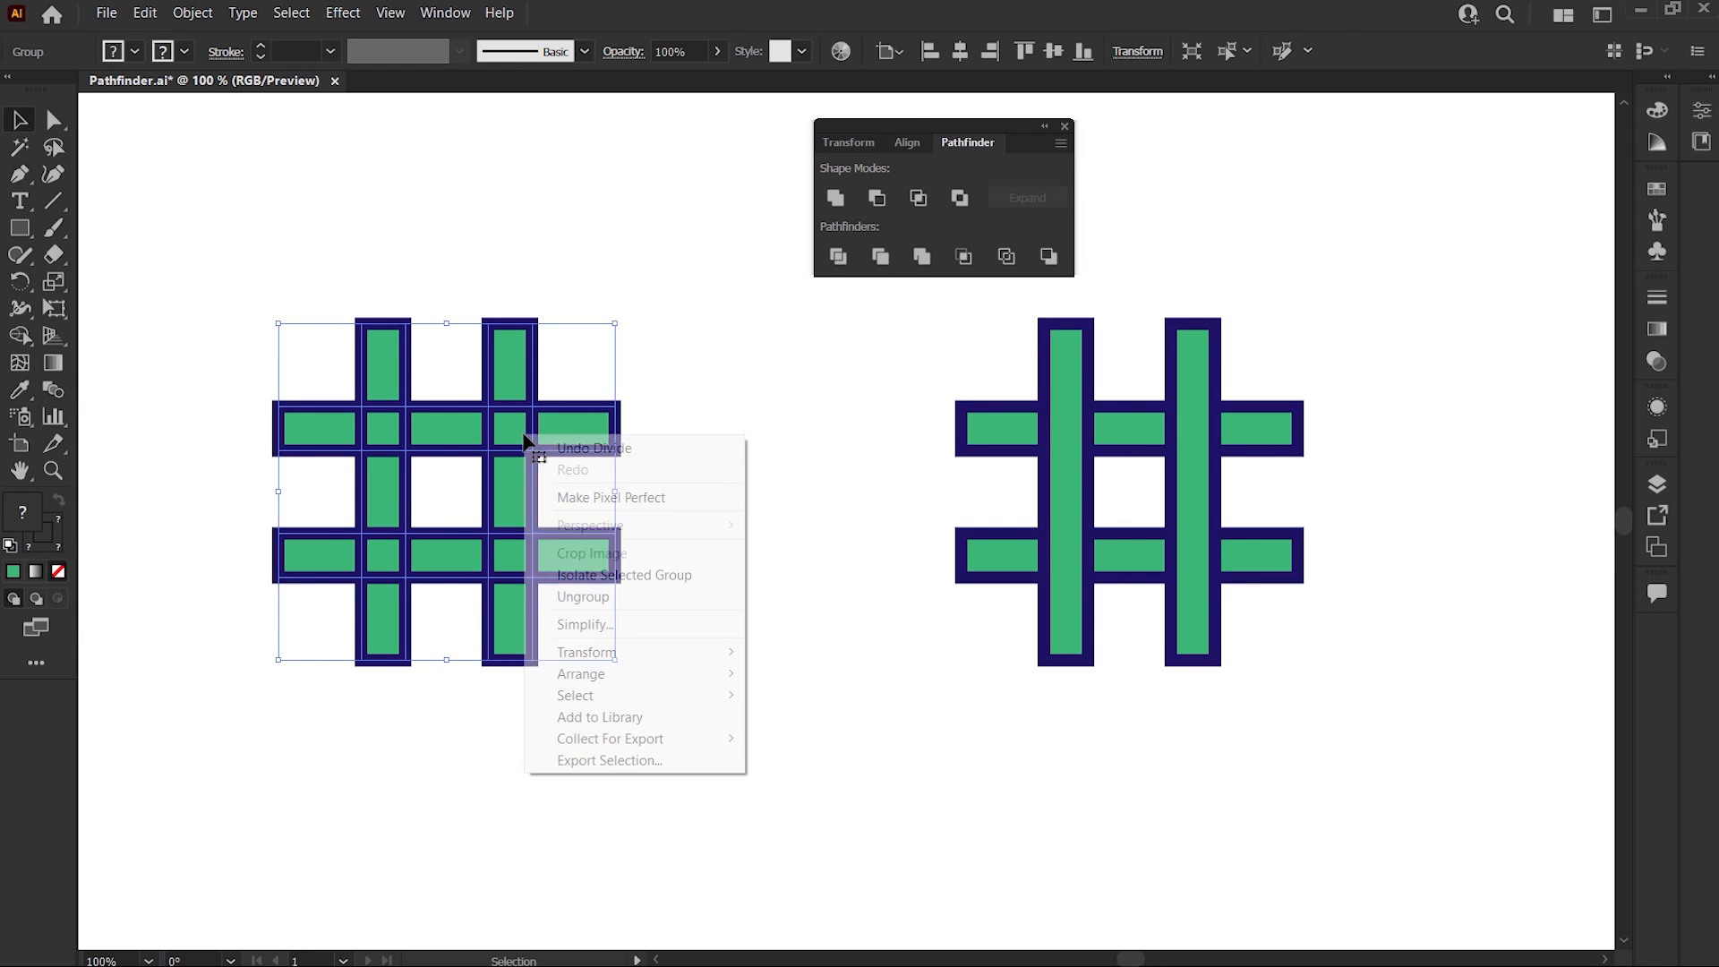
{"action": "left_click", "coordinate": [625, 598]}
{"action": "left_click", "coordinate": [650, 516]}
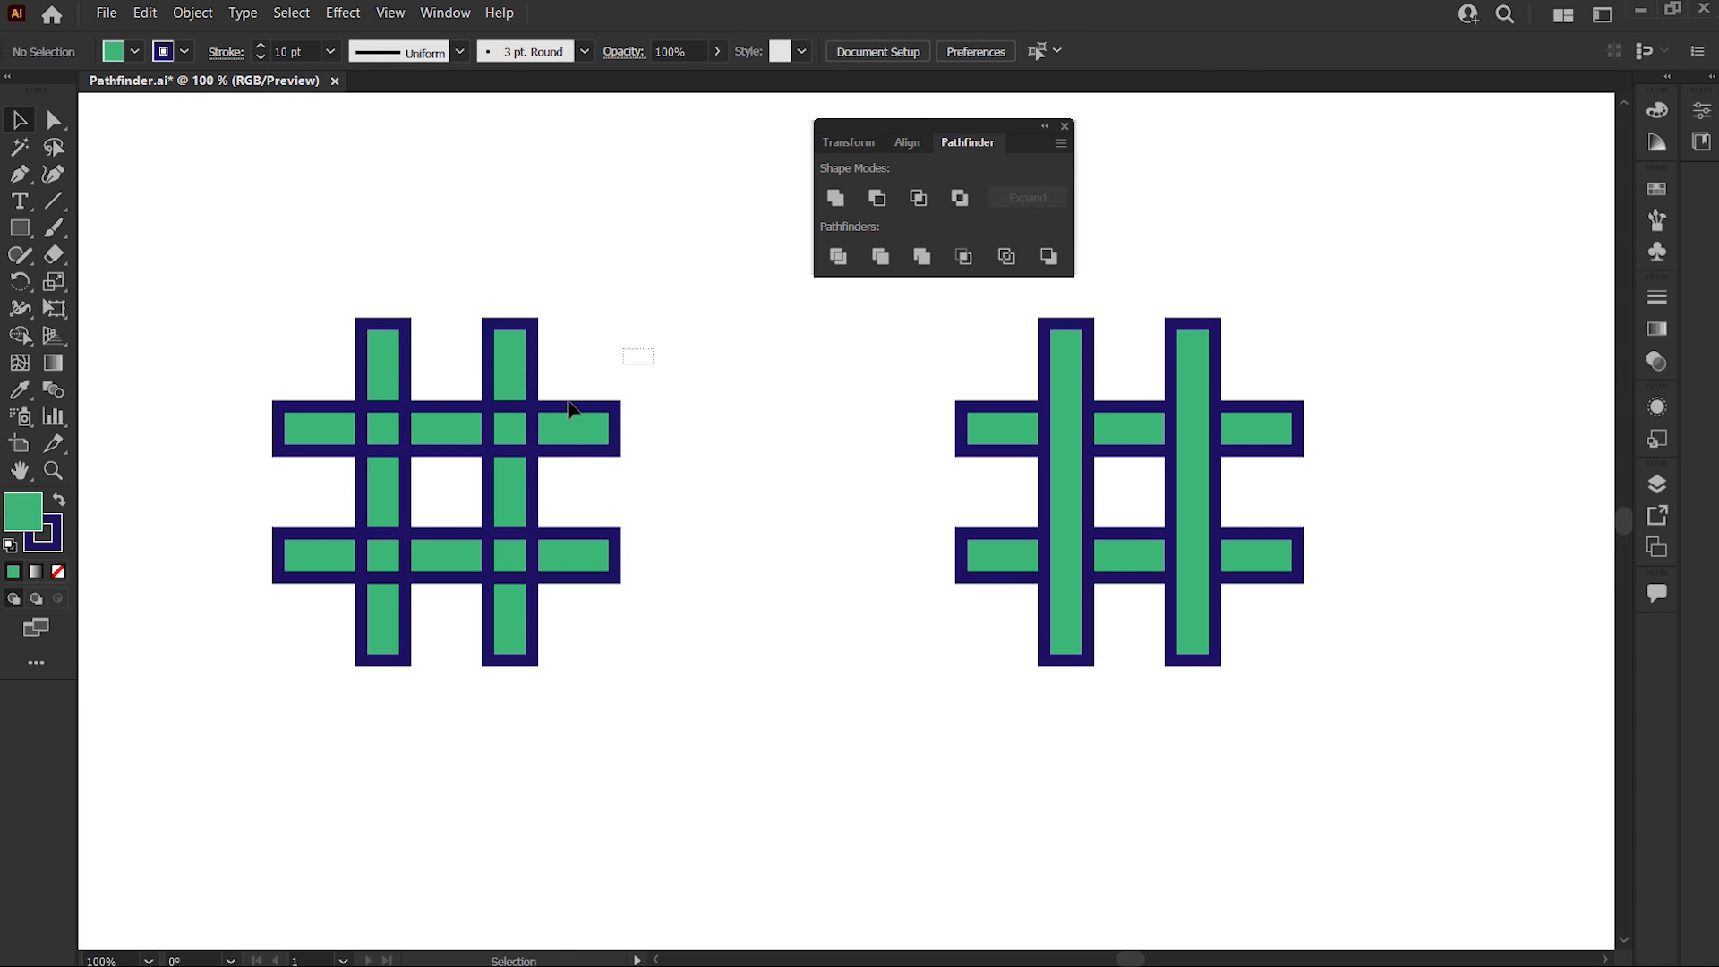
Step: Pull several divided pieces and the unpainted centre square away from the upper-right part of the left grid
{"action": "left_click", "coordinate": [551, 439]}
{"action": "left_click_drag", "start_coordinate": [551, 439], "coordinate": [630, 312]}
{"action": "left_click_drag", "start_coordinate": [484, 412], "coordinate": [524, 314]}
{"action": "left_click_drag", "start_coordinate": [509, 492], "coordinate": [621, 481]}
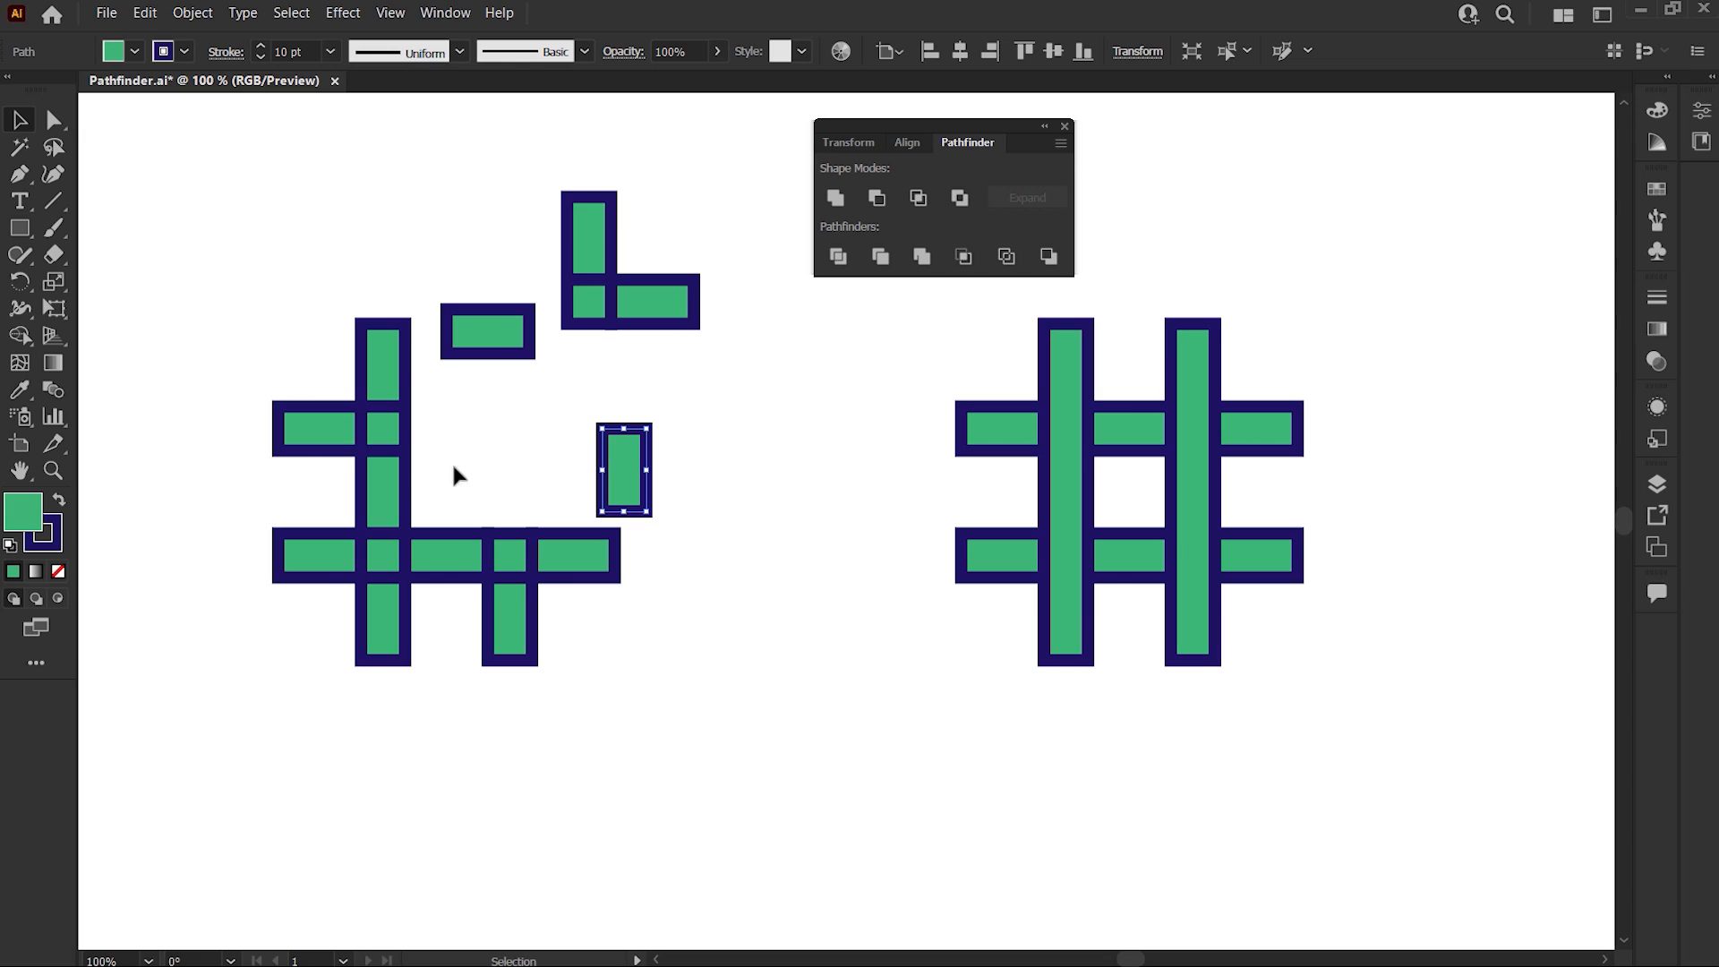
{"action": "left_click_drag", "start_coordinate": [480, 475], "coordinate": [491, 478]}
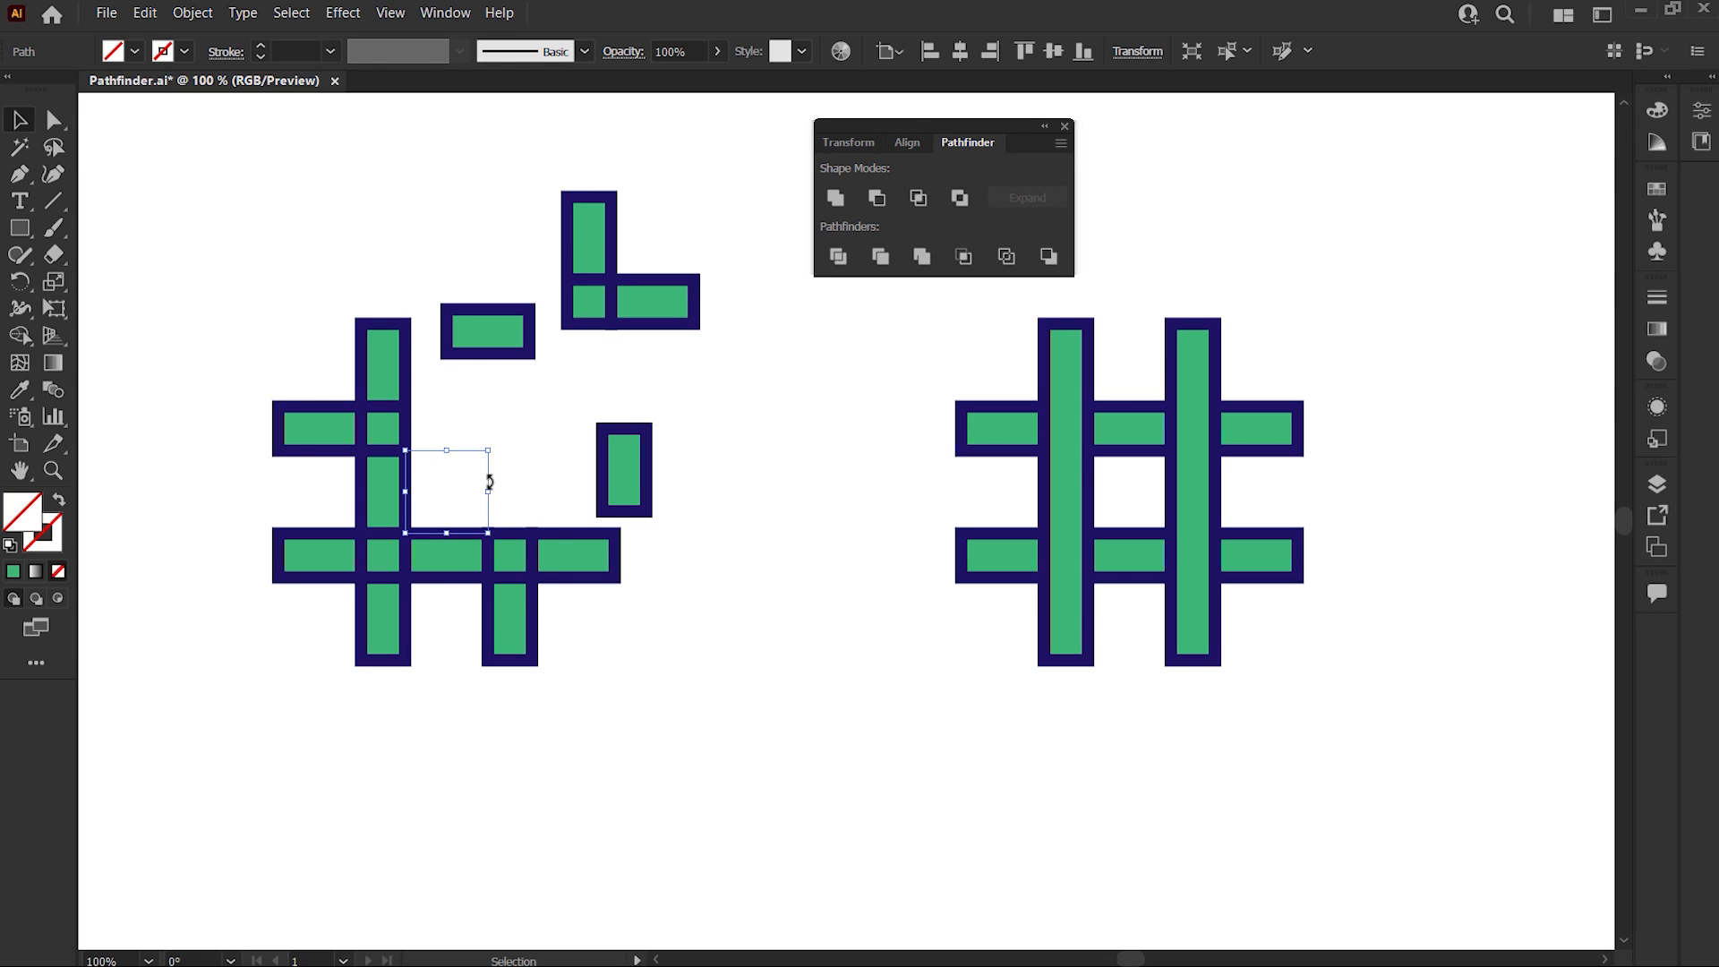
{"action": "left_click_drag", "start_coordinate": [462, 458], "coordinate": [501, 407]}
Step: Fill all pieces of the left grid, including the unpainted centre square, with orange
{"action": "left_click_drag", "start_coordinate": [261, 199], "coordinate": [704, 637]}
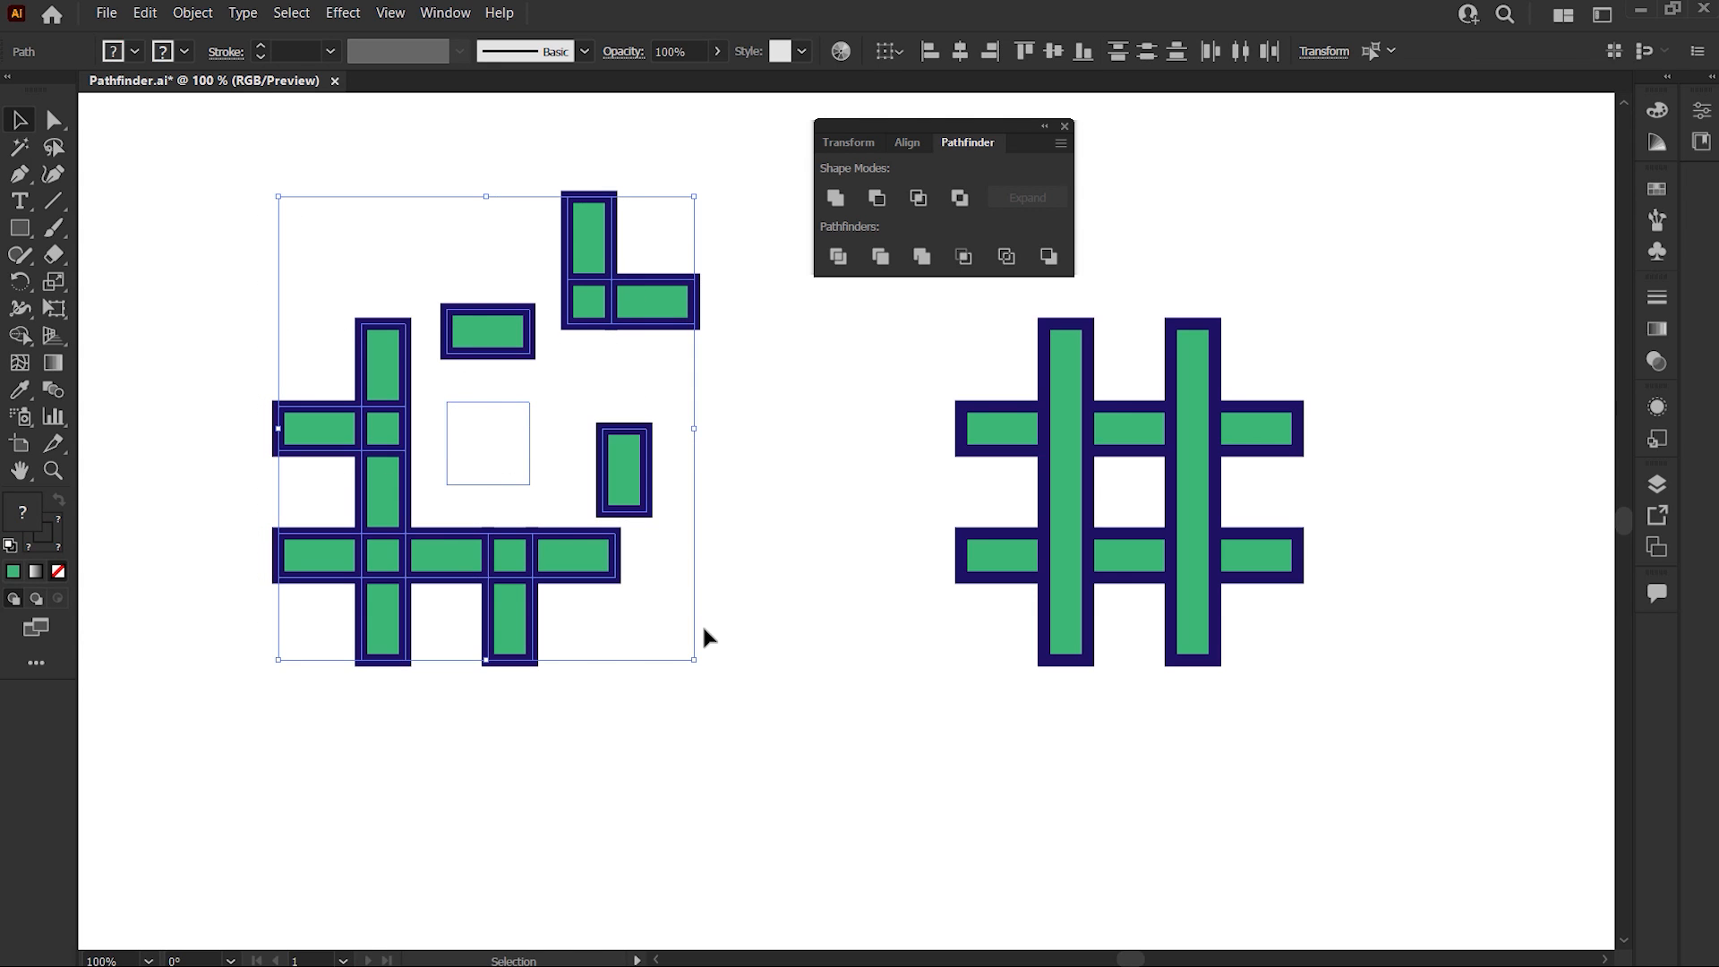
{"action": "left_click", "coordinate": [136, 51]}
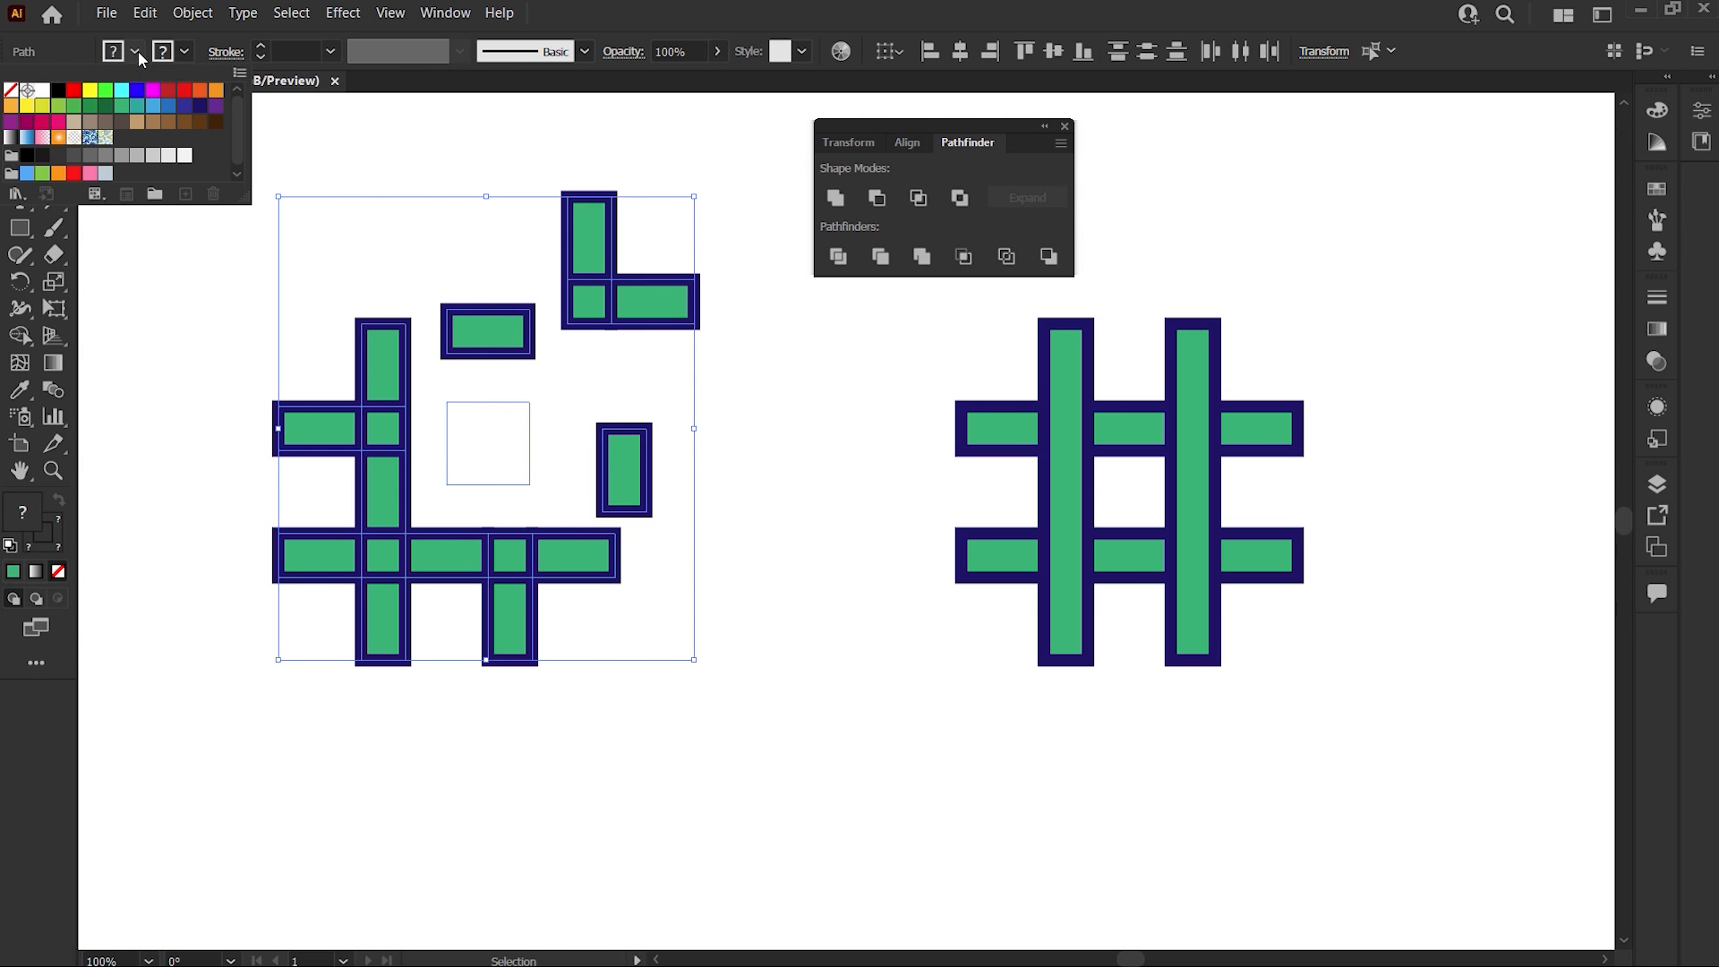
{"action": "left_click", "coordinate": [216, 90]}
{"action": "left_click", "coordinate": [452, 163]}
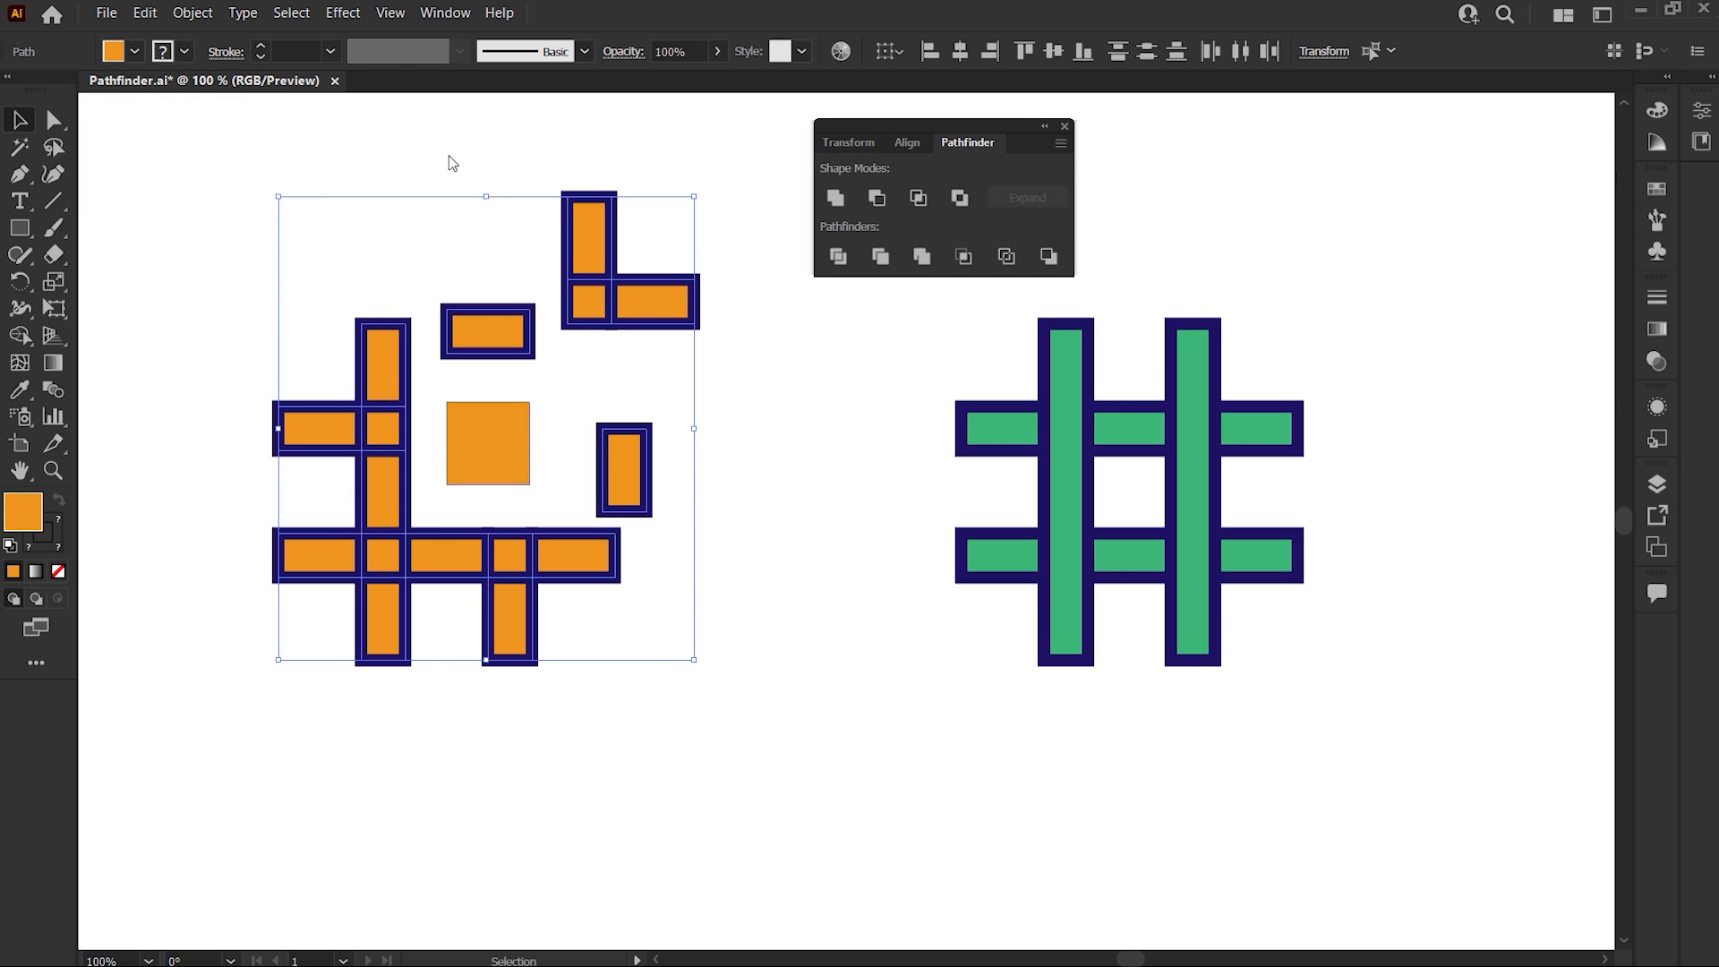
{"action": "left_click", "coordinate": [617, 383]}
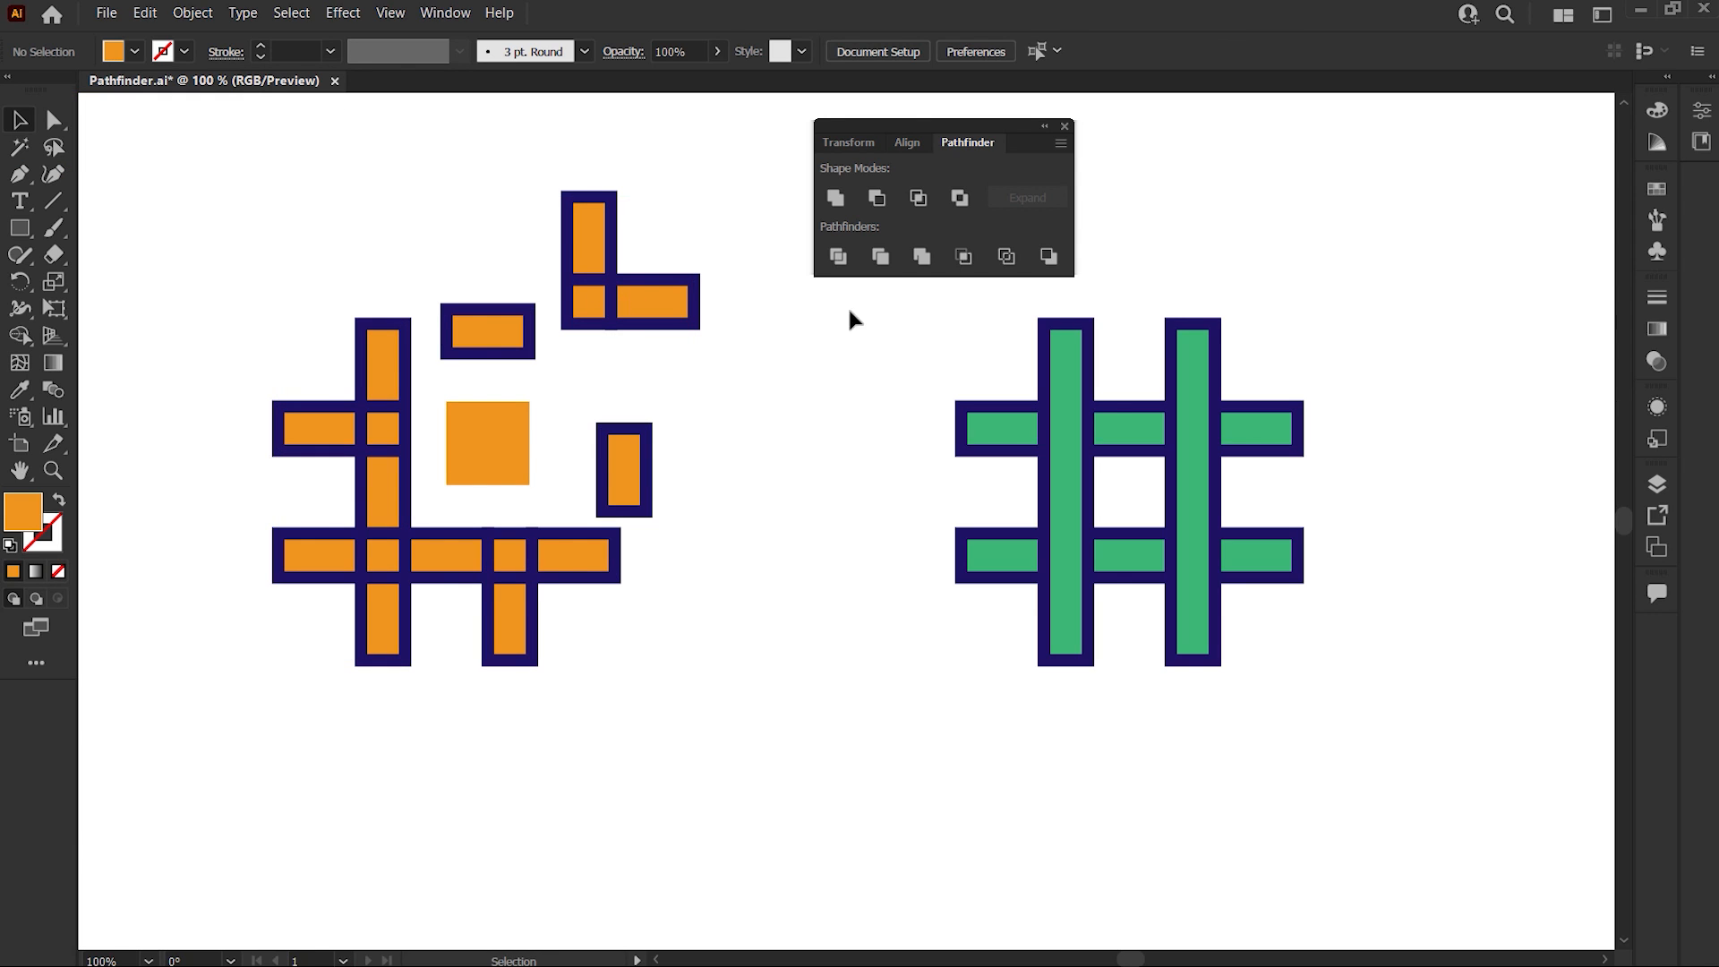
Step: Enable Divide and Outline Will Remove Unpainted Artwork in the Pathfinder options
{"action": "left_click", "coordinate": [1061, 146]}
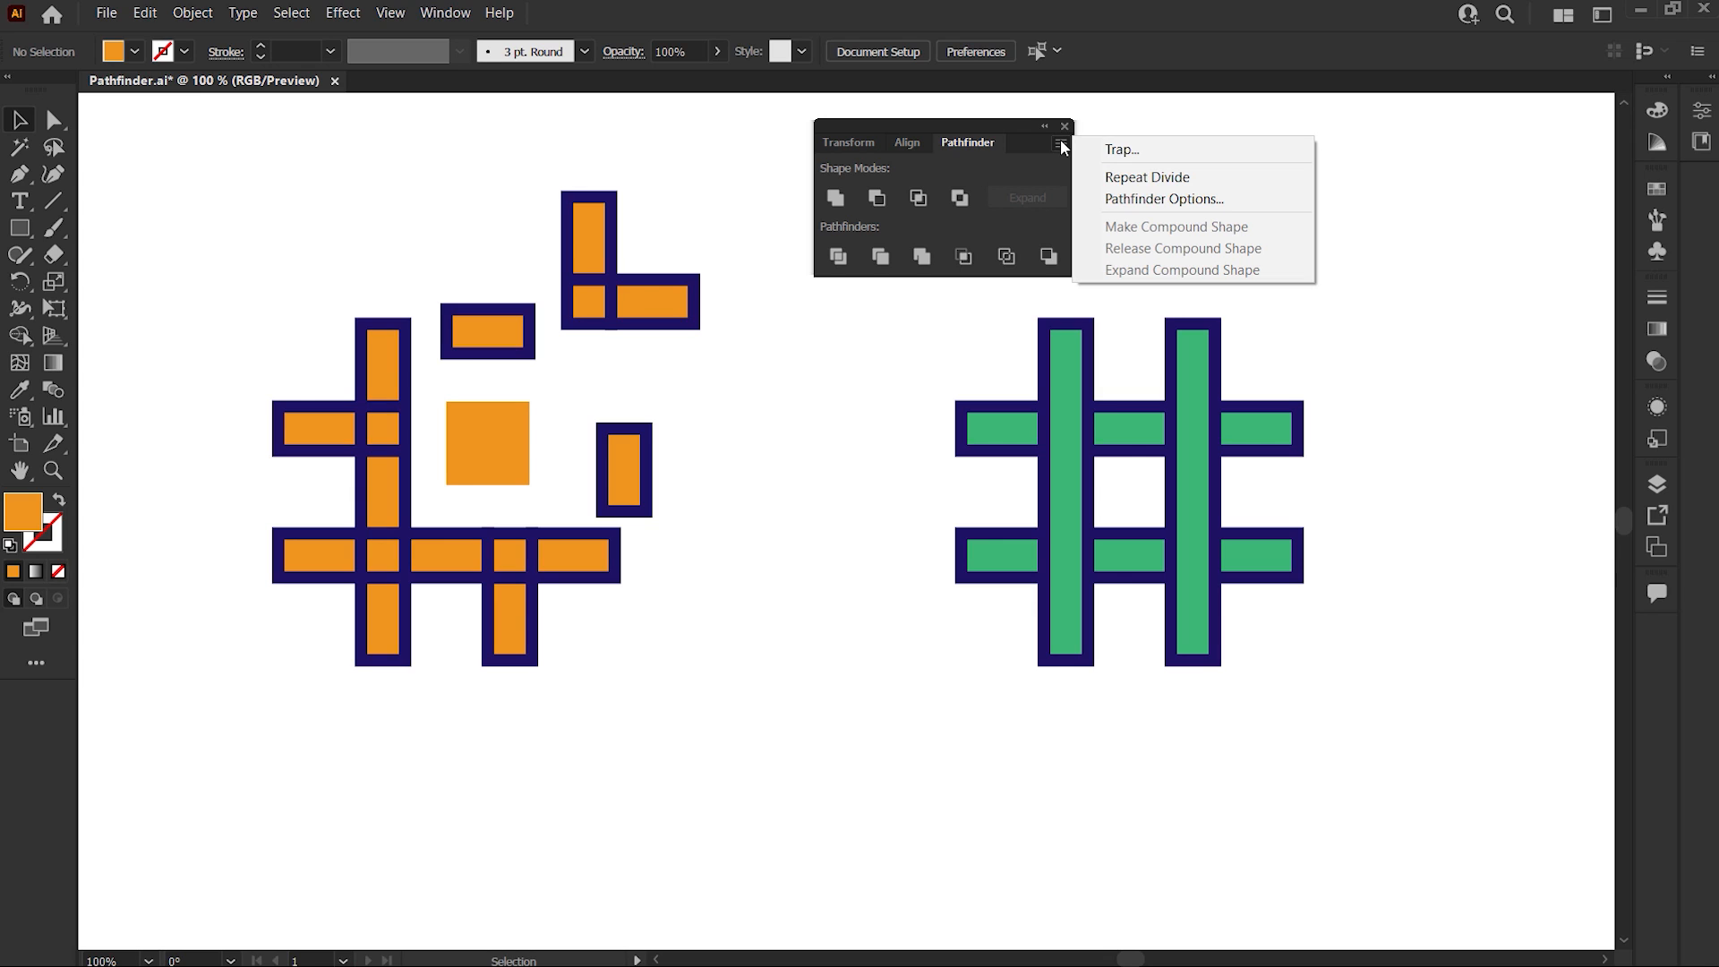
{"action": "left_click", "coordinate": [1103, 198]}
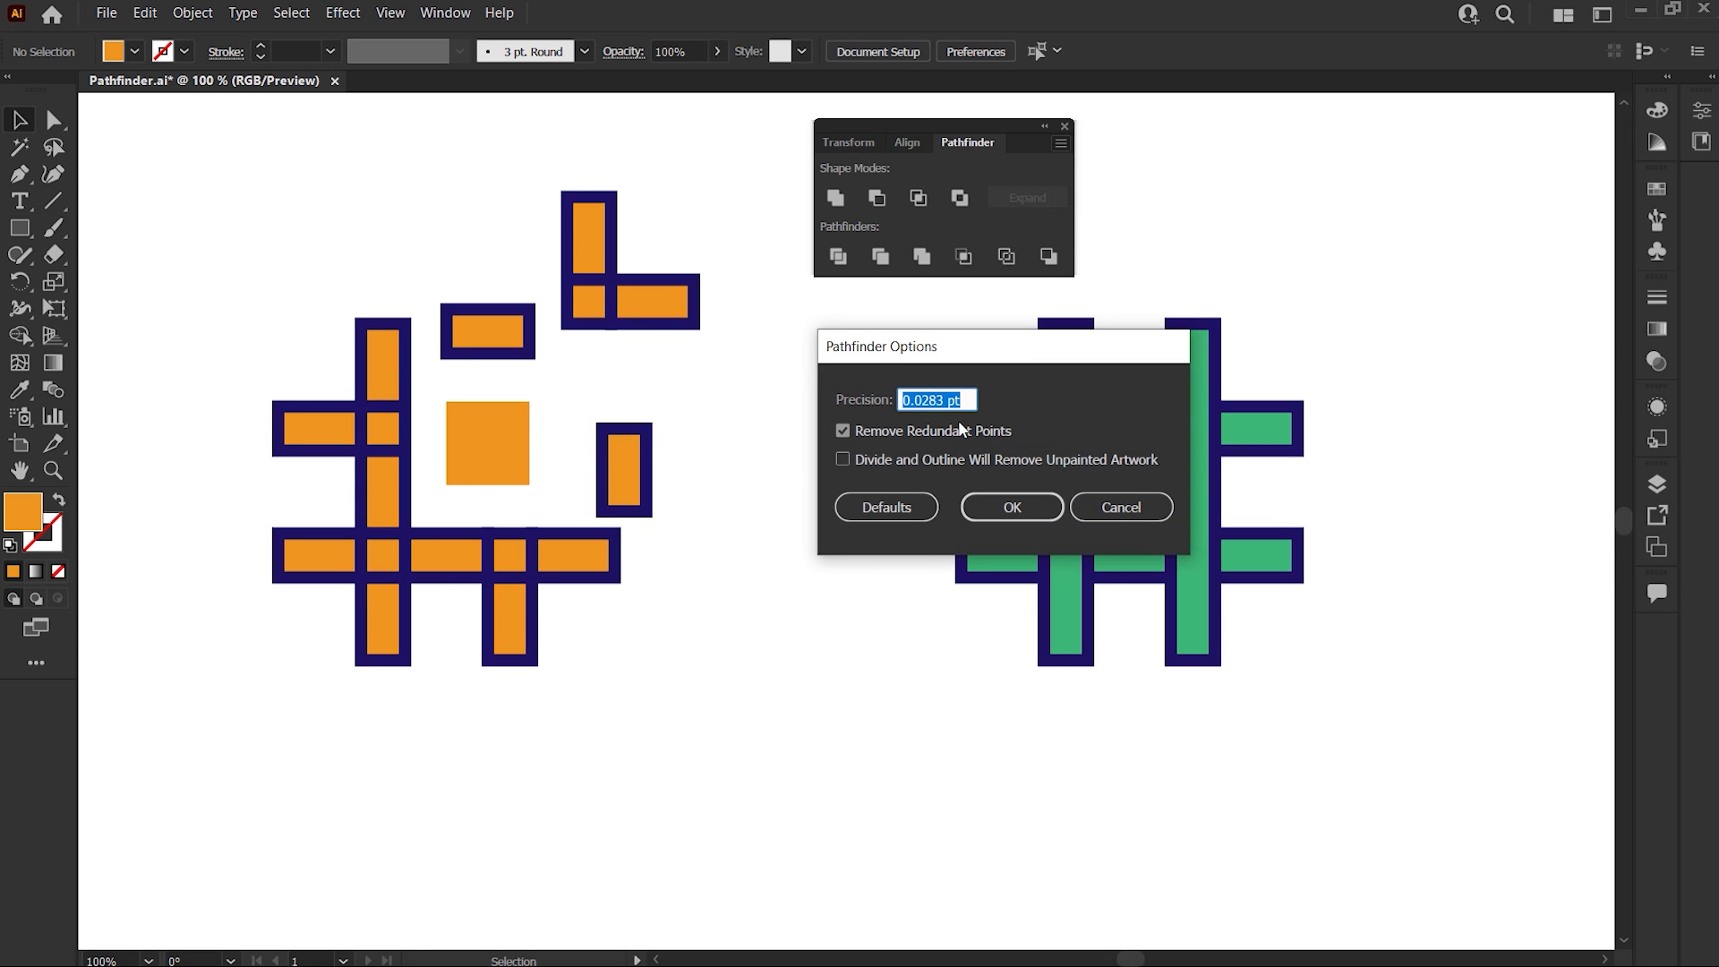
{"action": "left_click", "coordinate": [914, 464]}
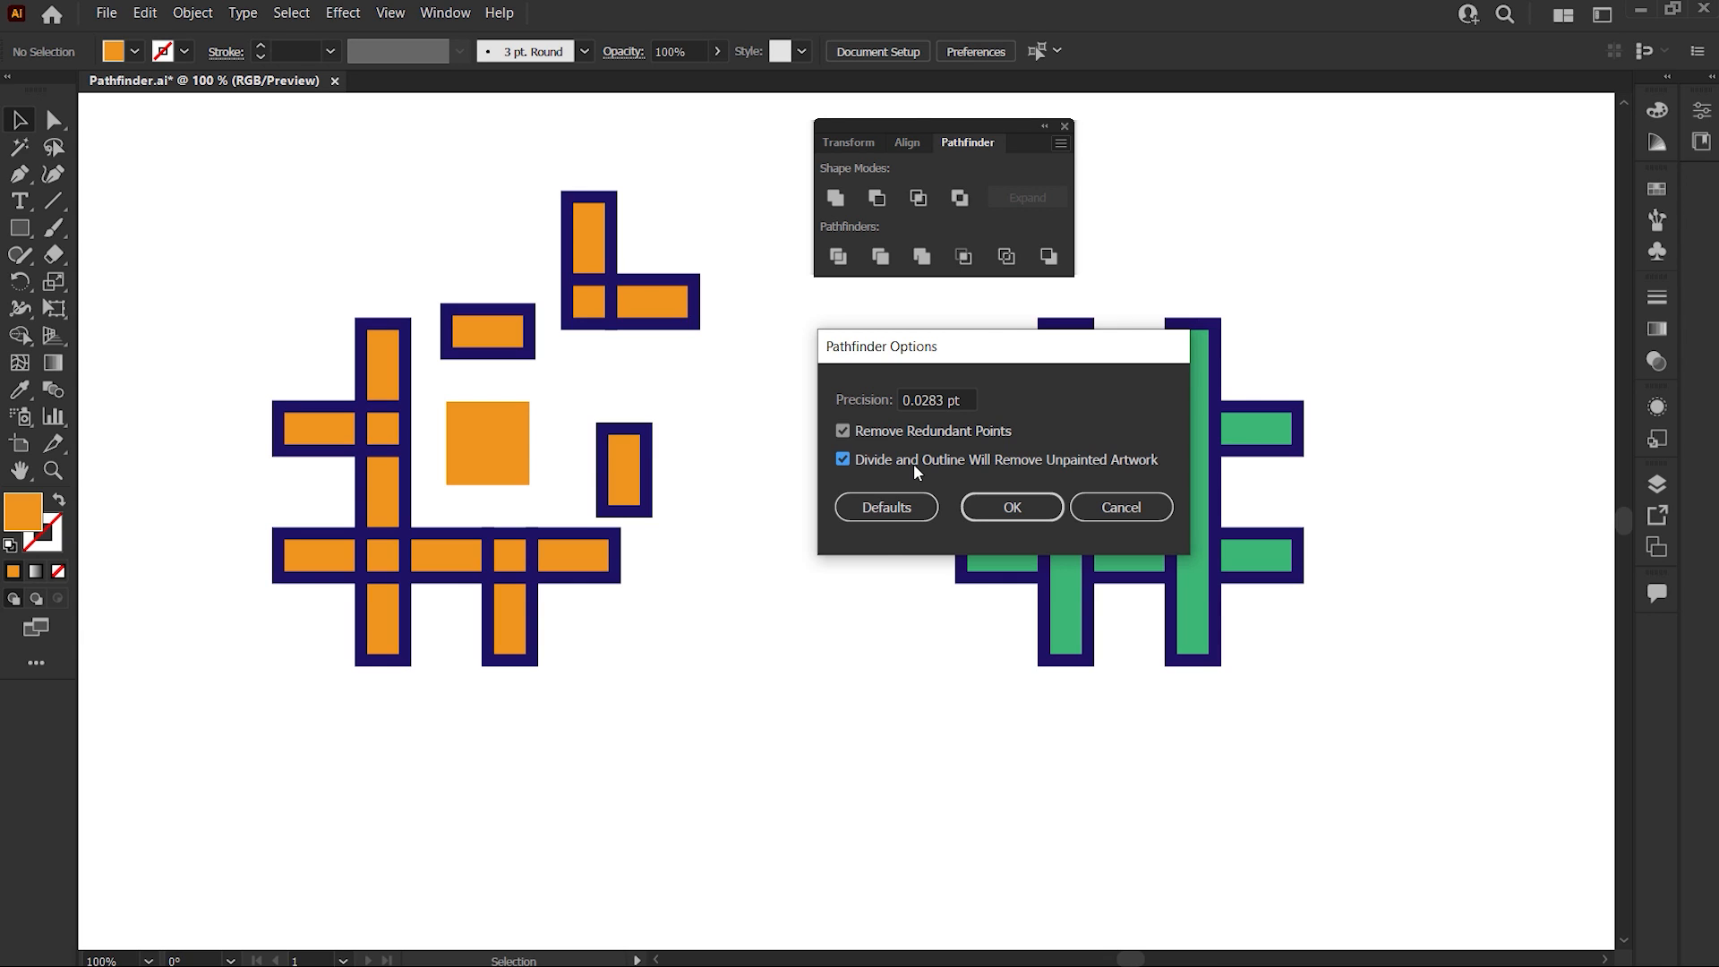
{"action": "left_click", "coordinate": [1012, 507]}
Step: Apply Divide to the right hash-shaped grid and ungroup the resulting pieces
{"action": "left_click_drag", "start_coordinate": [936, 350], "coordinate": [1262, 613]}
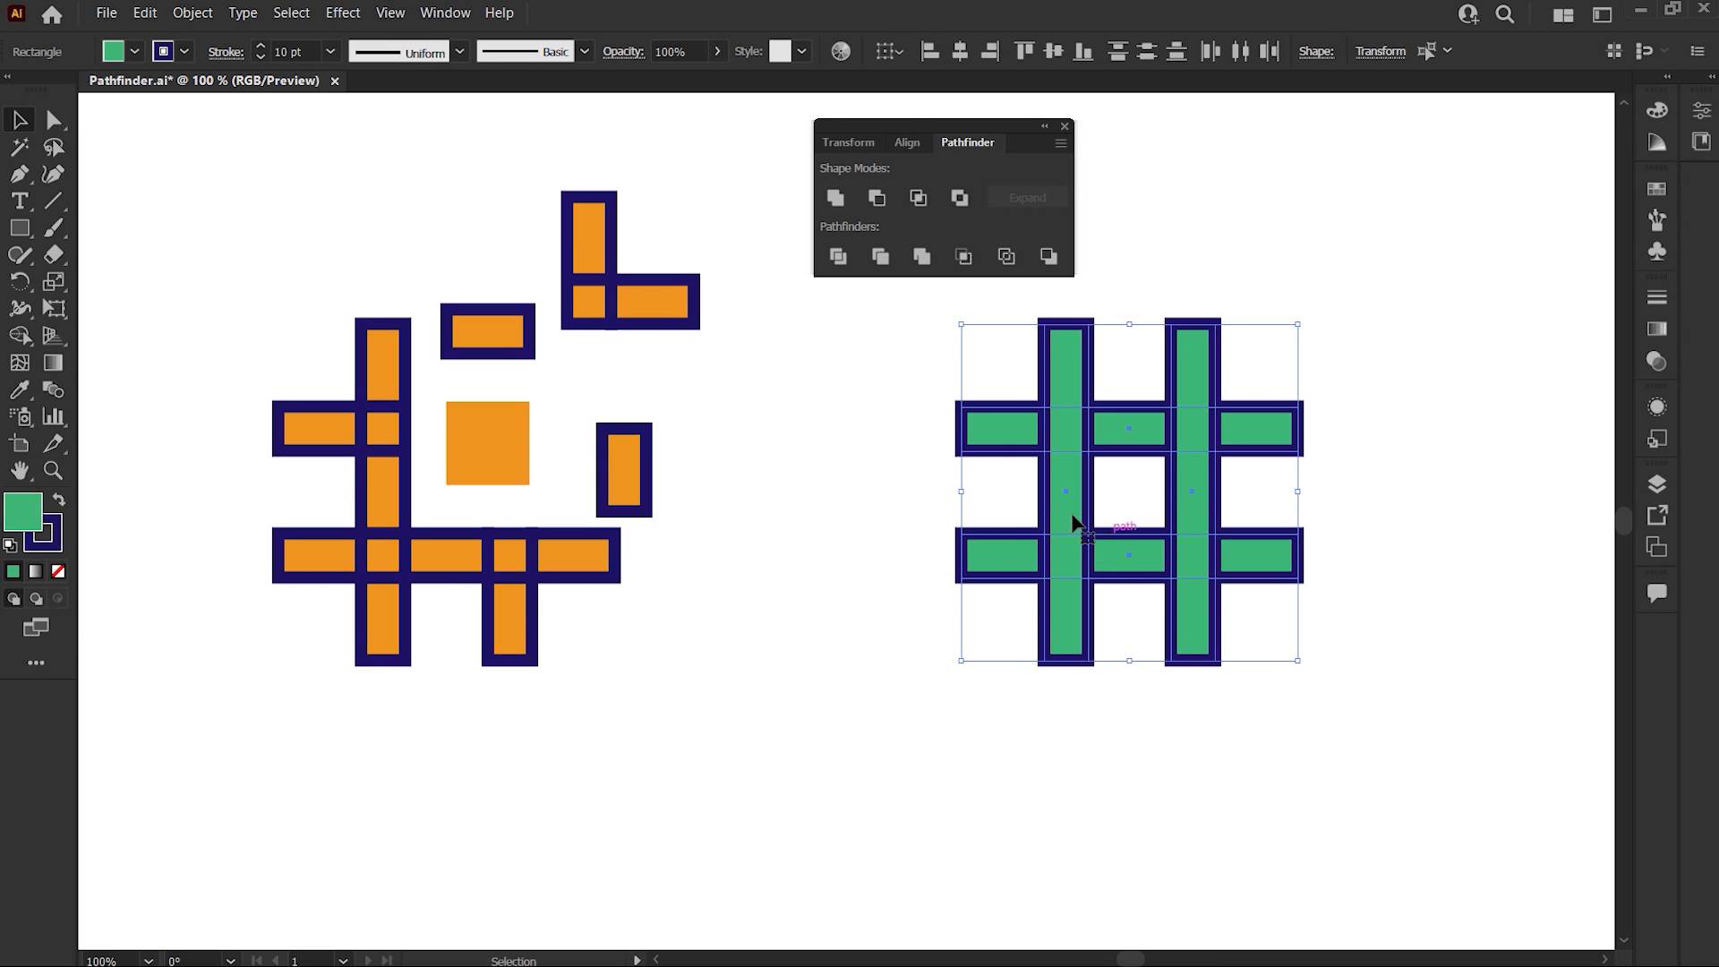
{"action": "left_click", "coordinate": [838, 257]}
{"action": "right_click", "coordinate": [1061, 420]}
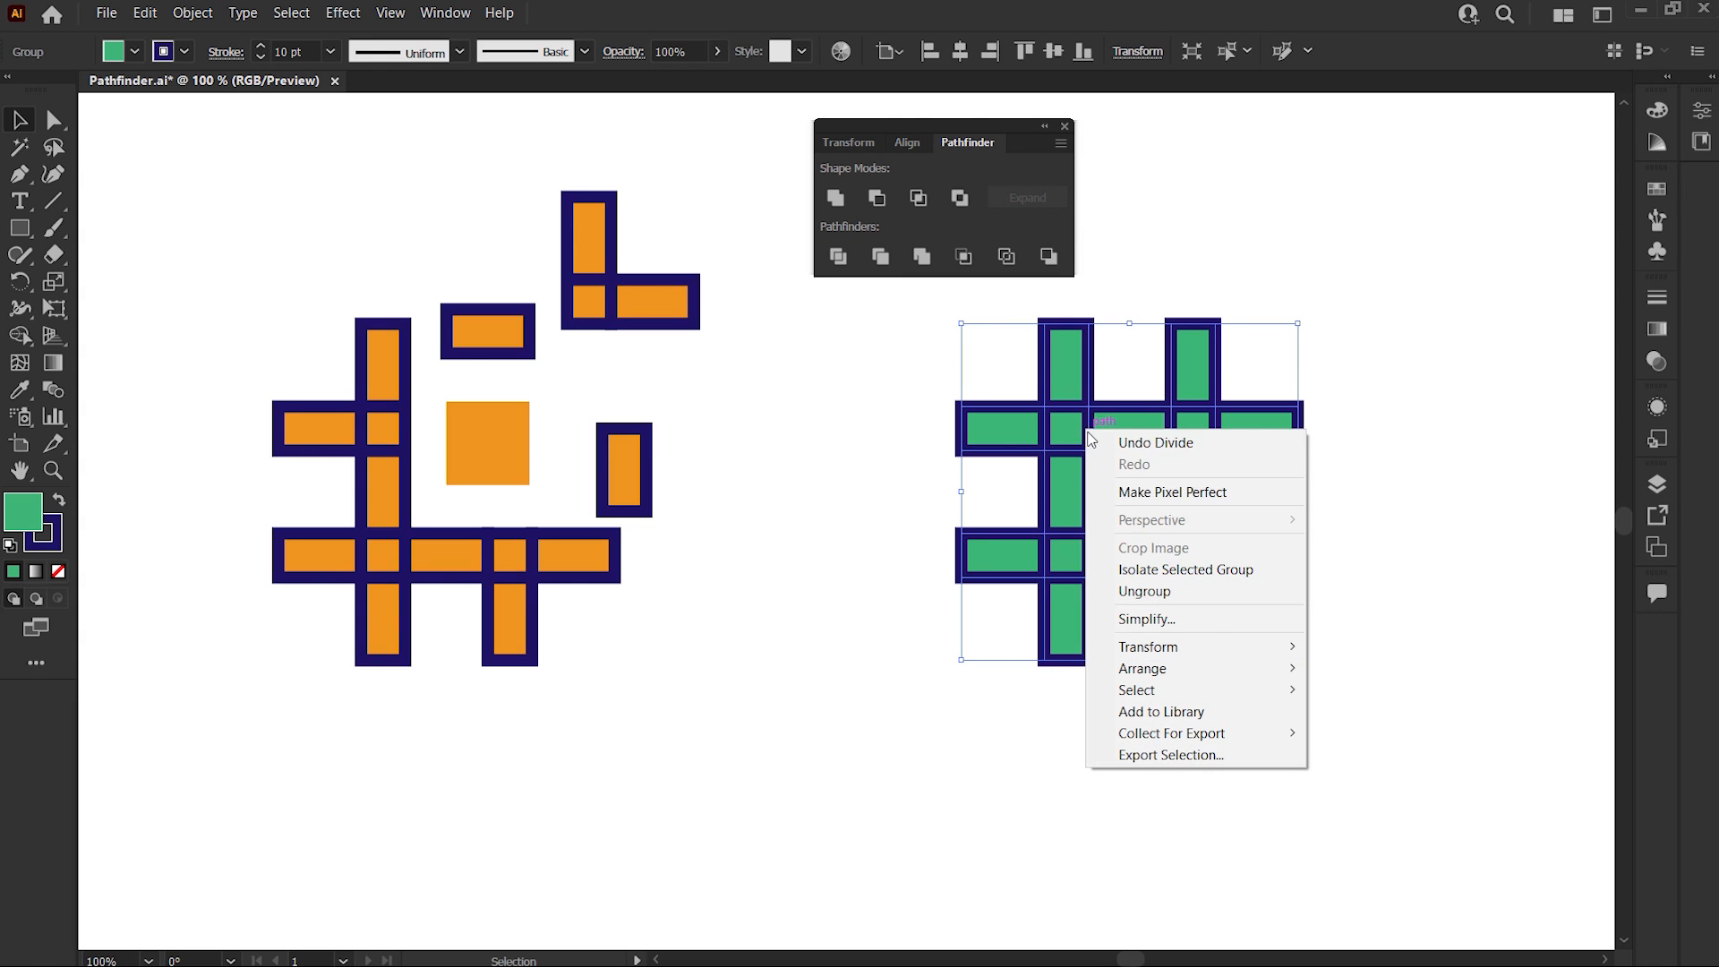
{"action": "left_click", "coordinate": [1164, 593]}
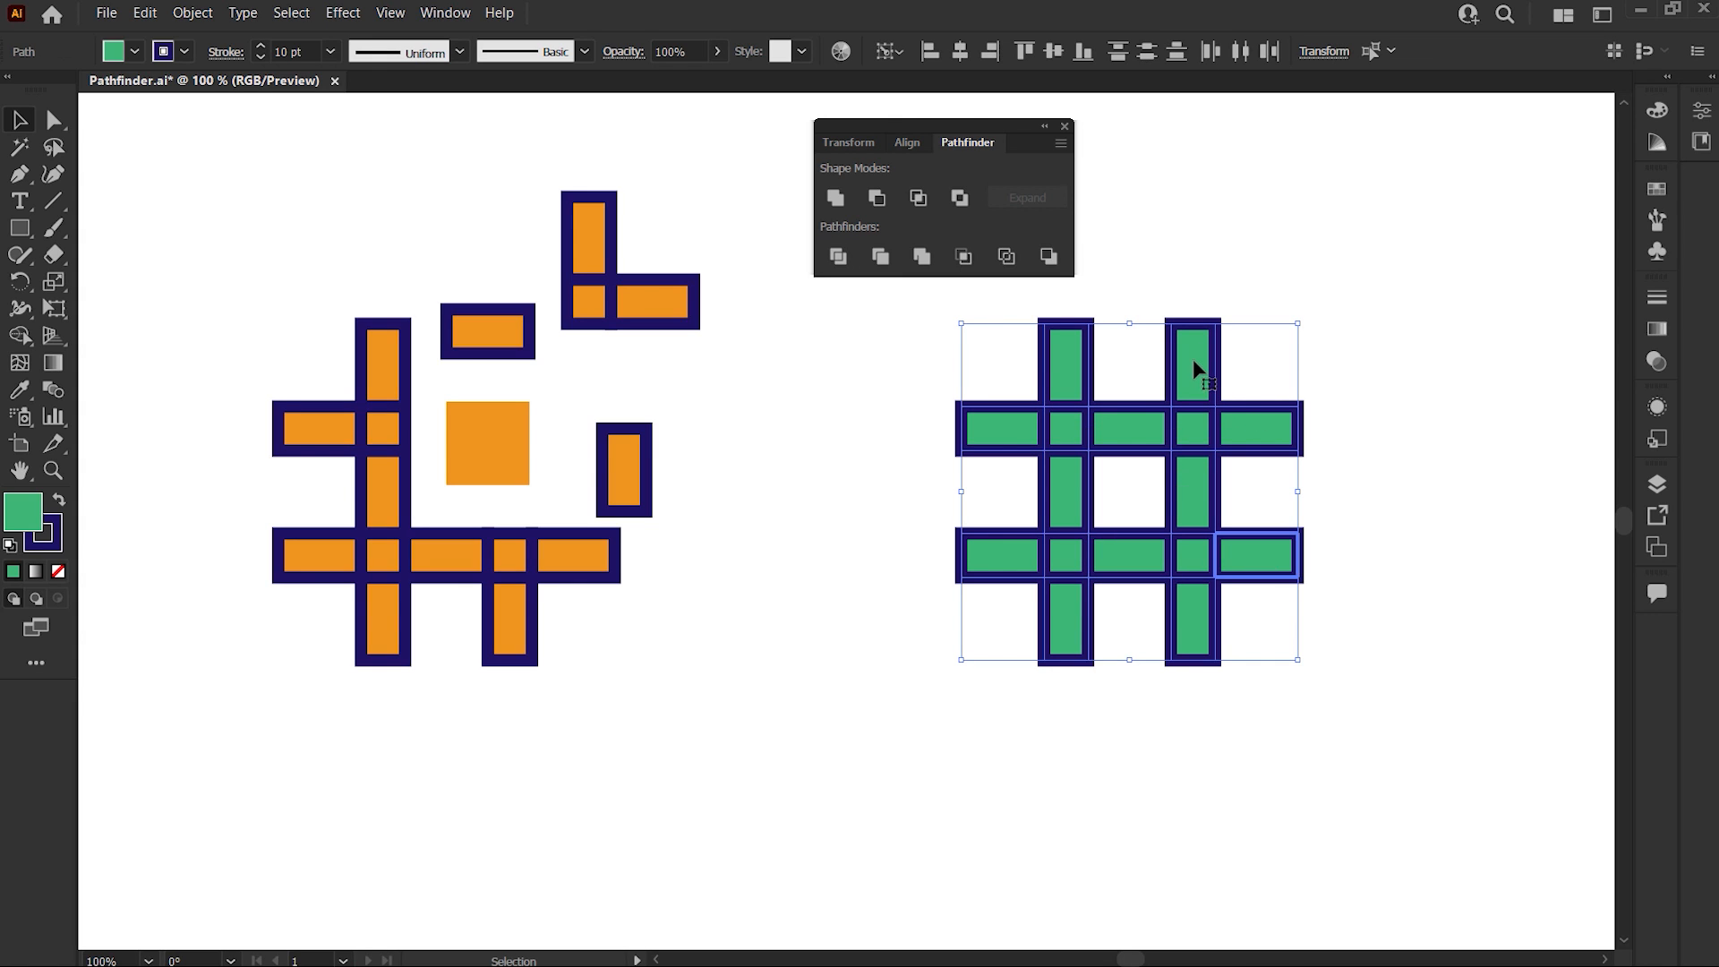
{"action": "left_click", "coordinate": [1243, 361]}
Step: Move five divided pieces away from the upper-right part of the right grid
{"action": "left_click_drag", "start_coordinate": [1198, 359], "coordinate": [1215, 276]}
{"action": "left_click_drag", "start_coordinate": [1255, 416], "coordinate": [1310, 389]}
{"action": "left_click_drag", "start_coordinate": [1193, 428], "coordinate": [1214, 375]}
{"action": "left_click_drag", "start_coordinate": [1194, 482], "coordinate": [1218, 471]}
{"action": "left_click_drag", "start_coordinate": [1143, 424], "coordinate": [1136, 357]}
{"action": "left_click", "coordinate": [1171, 512]}
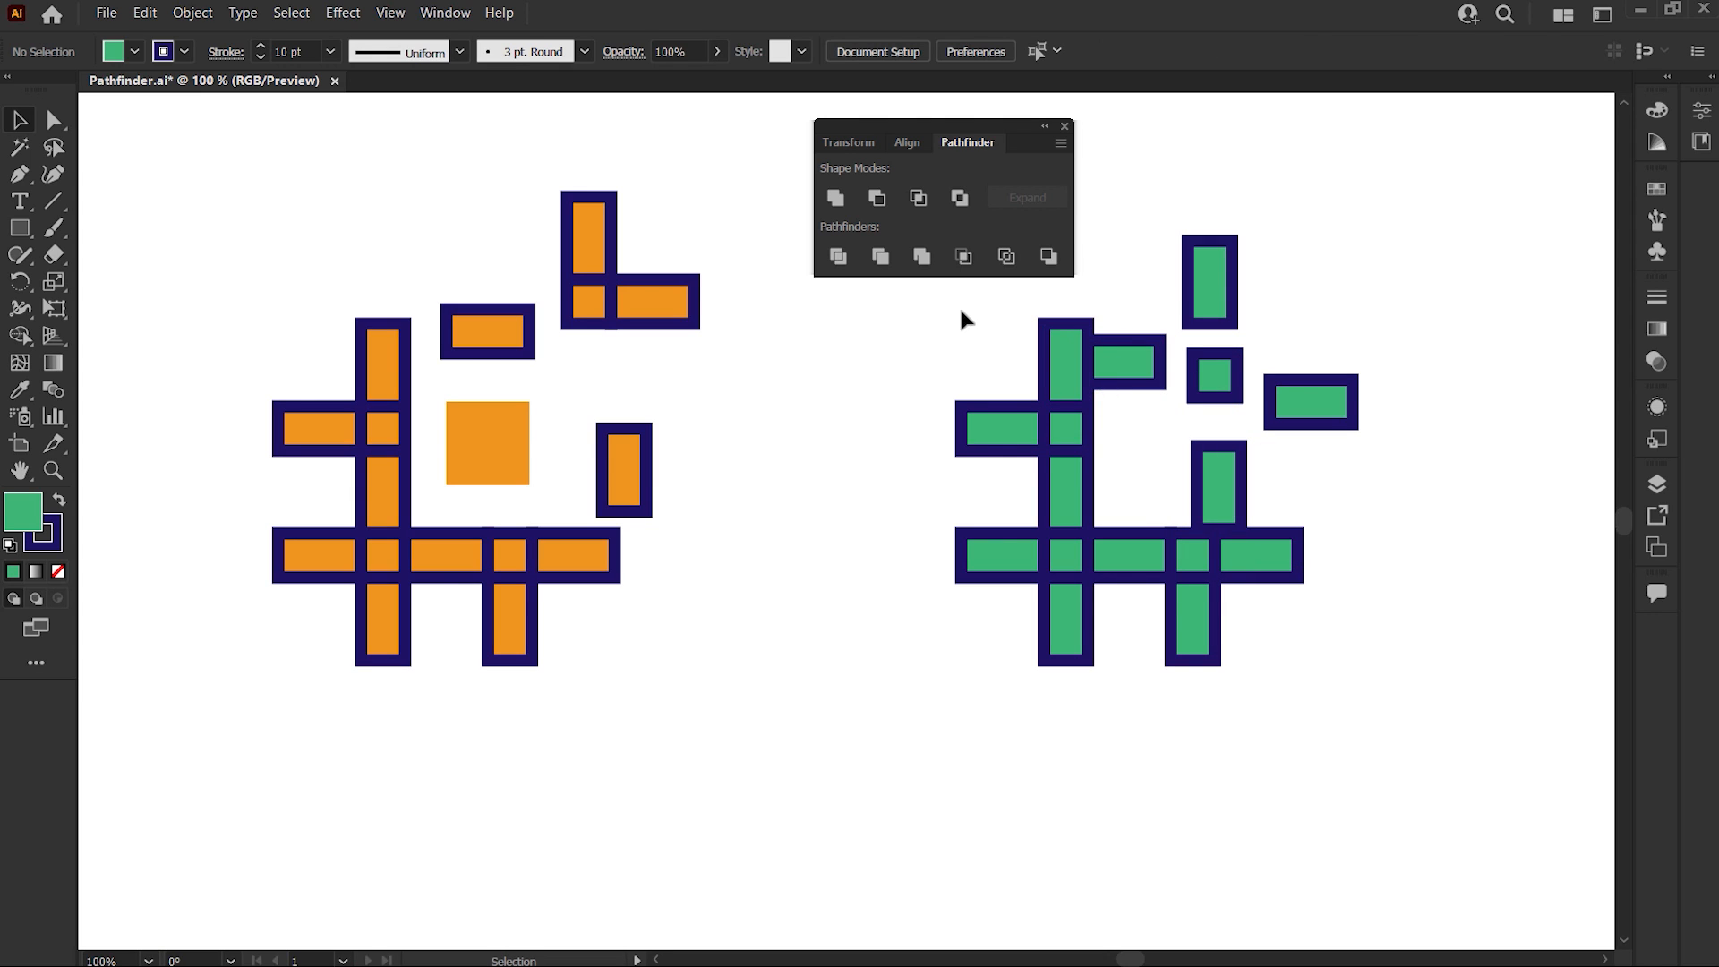
Step: Fill all pieces of the right grid with orange
{"action": "left_click_drag", "start_coordinate": [959, 300], "coordinate": [1327, 636]}
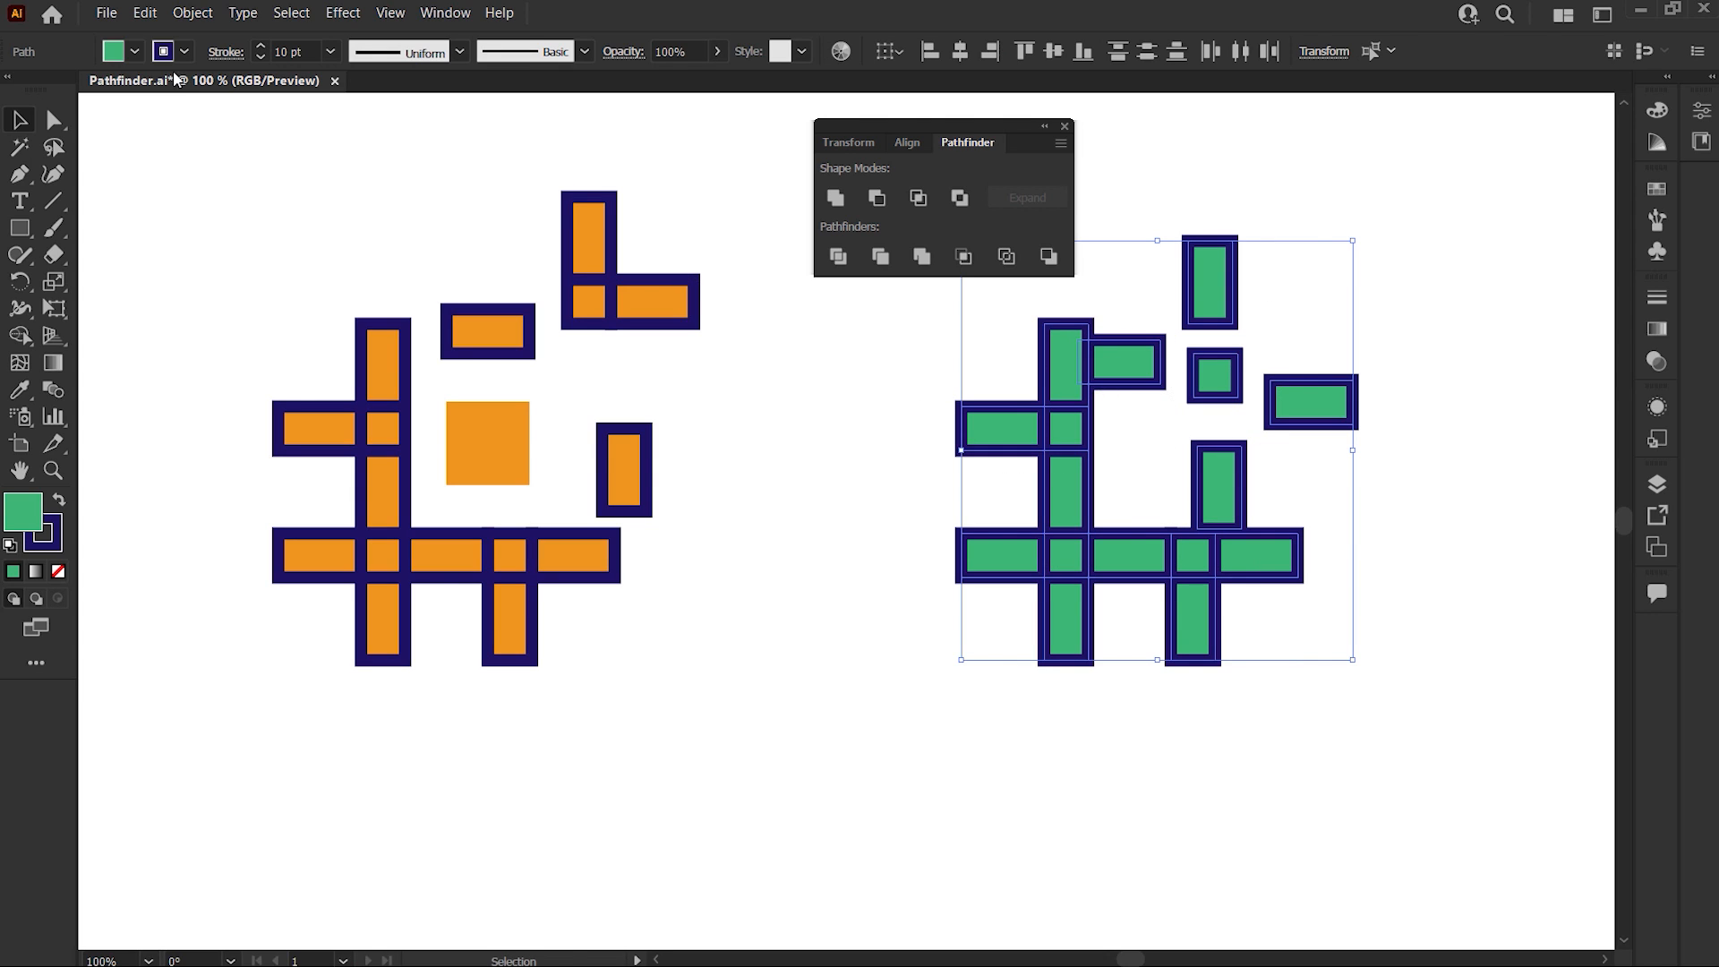
{"action": "left_click", "coordinate": [134, 50]}
{"action": "left_click", "coordinate": [206, 92]}
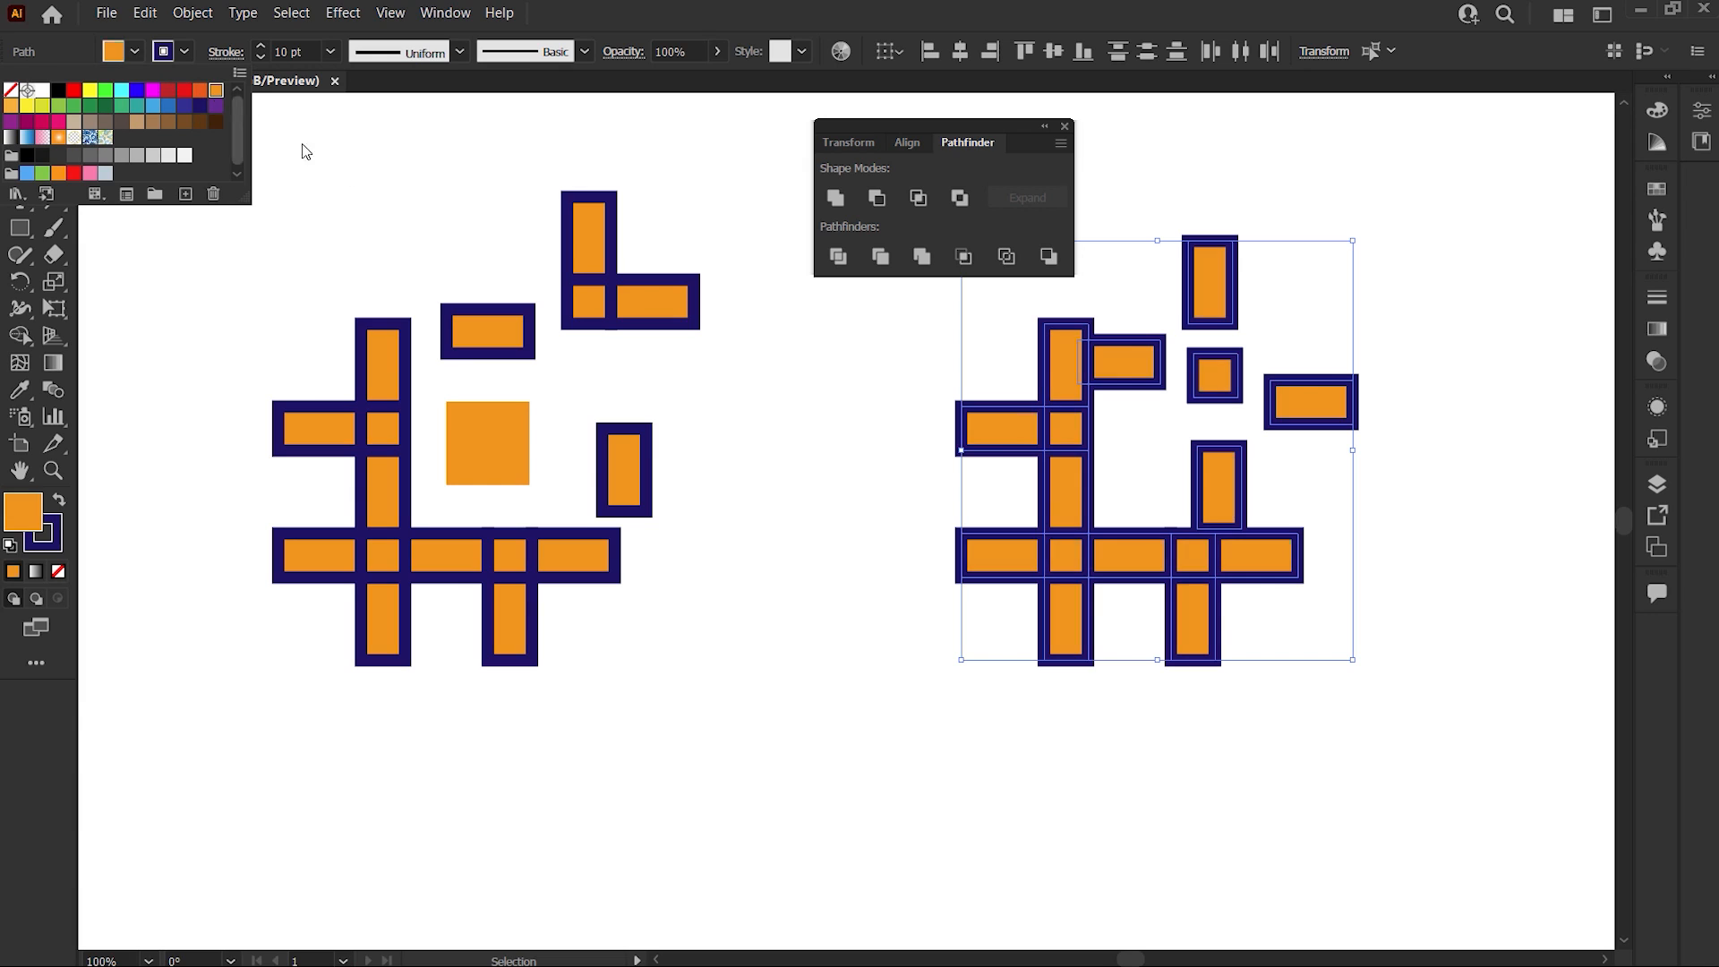
{"action": "left_click", "coordinate": [787, 472]}
{"action": "left_click", "coordinate": [787, 472]}
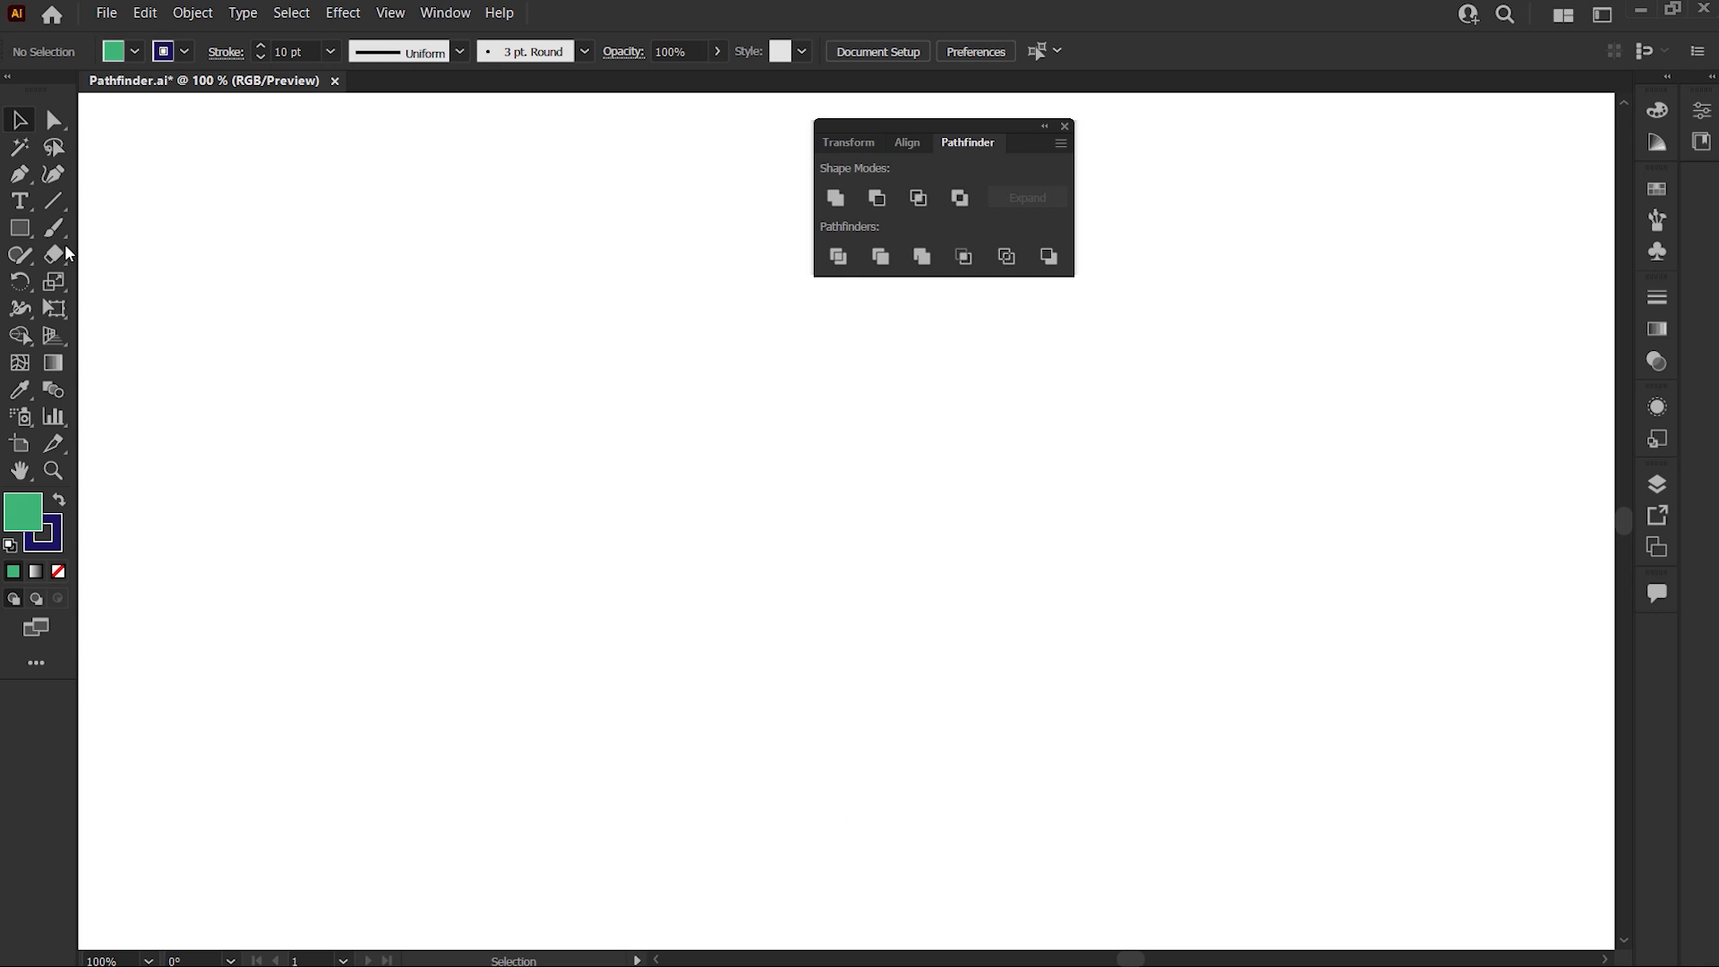
Step: Draw a green rectangle with a navy stroke on the empty canvas and add enlarged text HELLO to its right
{"action": "left_click", "coordinate": [20, 228]}
{"action": "left_click_drag", "start_coordinate": [303, 338], "coordinate": [649, 550]}
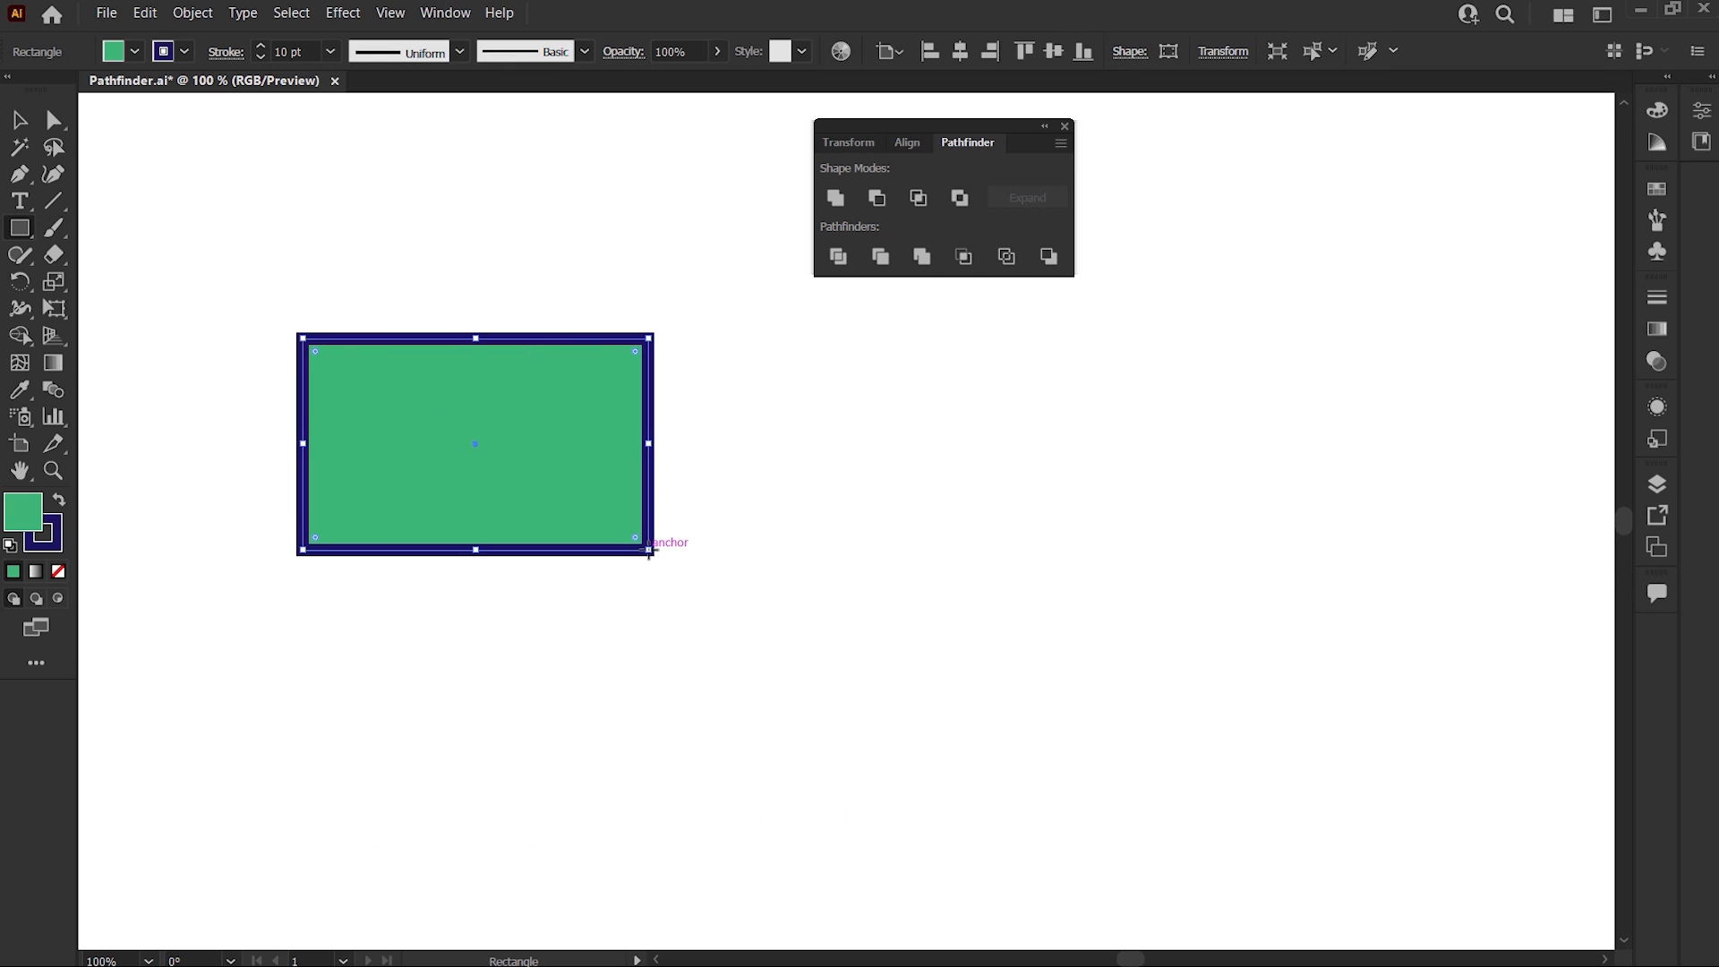
{"action": "key", "text": "t"}
{"action": "key", "text": "ctrl+shift+a"}
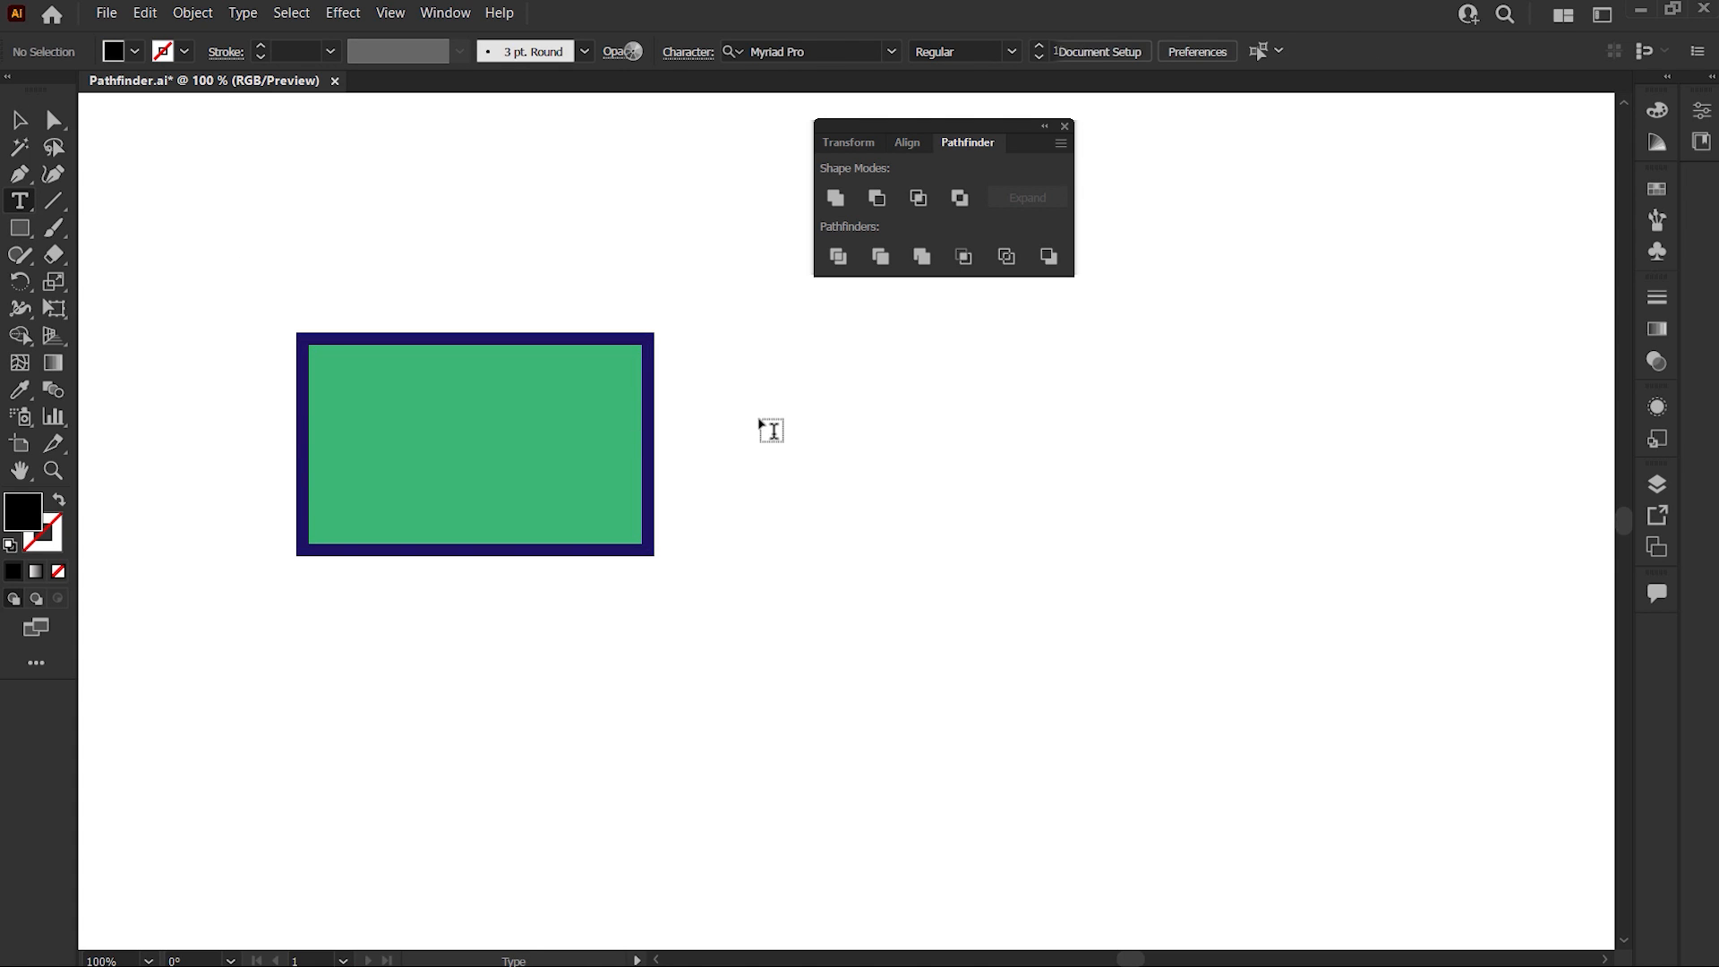
{"action": "left_click", "coordinate": [771, 431]}
{"action": "type", "text": "HELLO"}
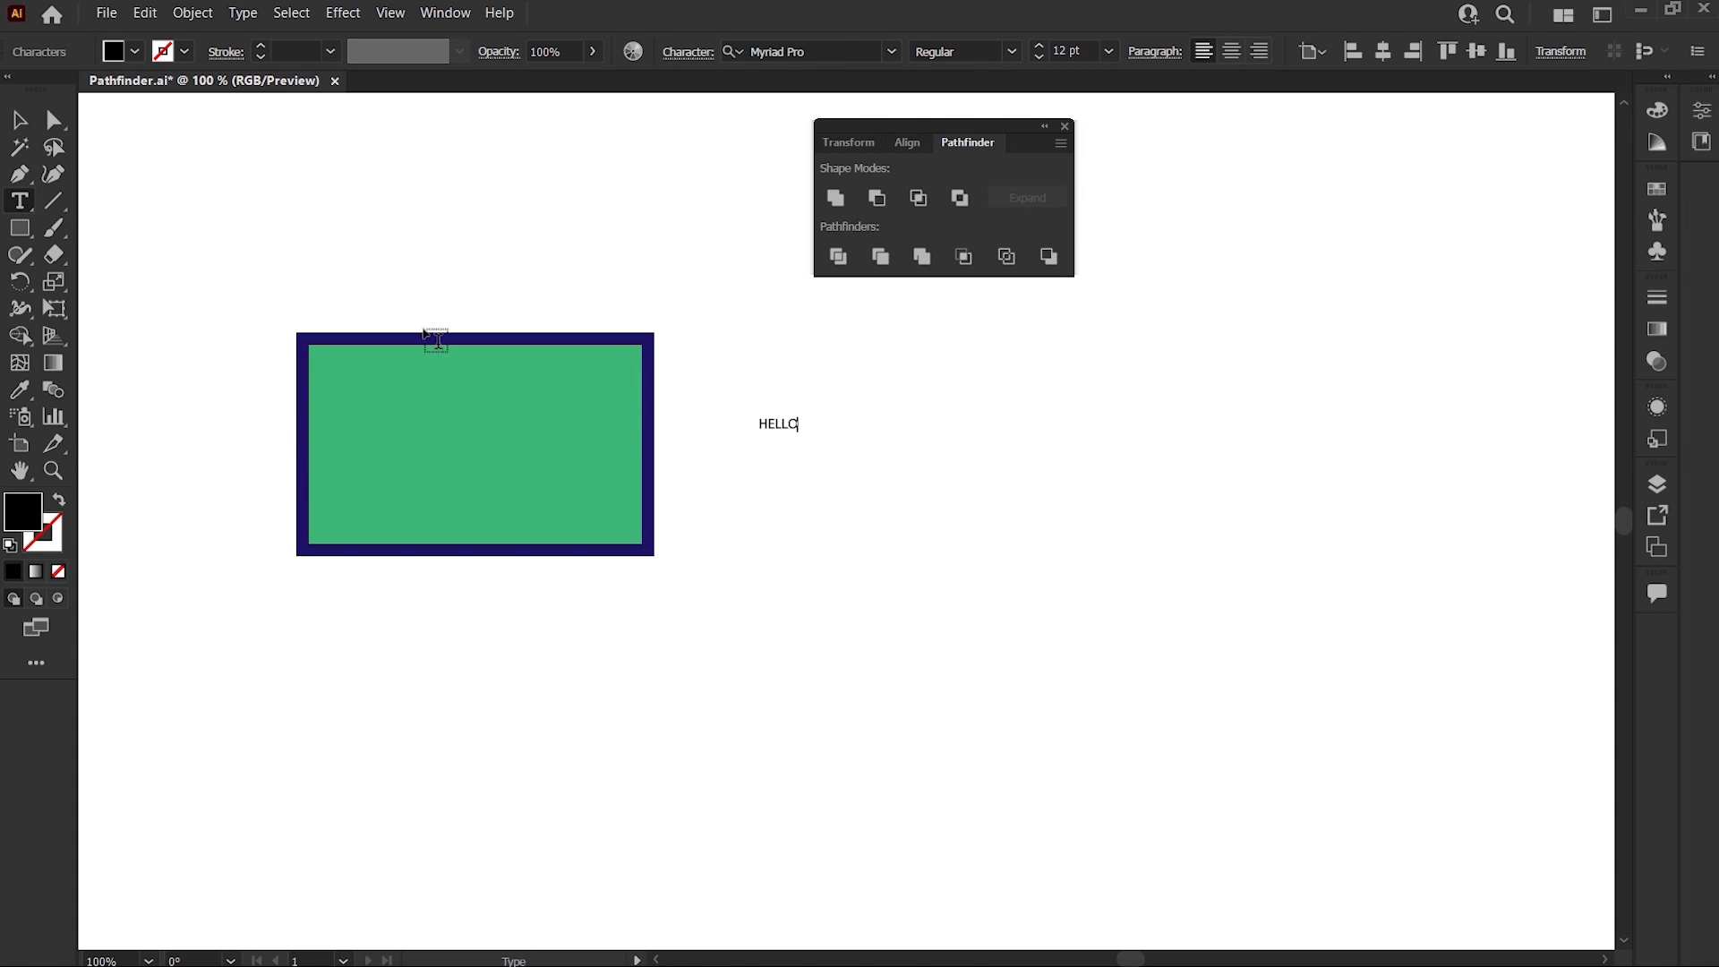
{"action": "key", "text": "Escape"}
{"action": "left_click_drag", "start_coordinate": [799, 433], "coordinate": [1048, 514]}
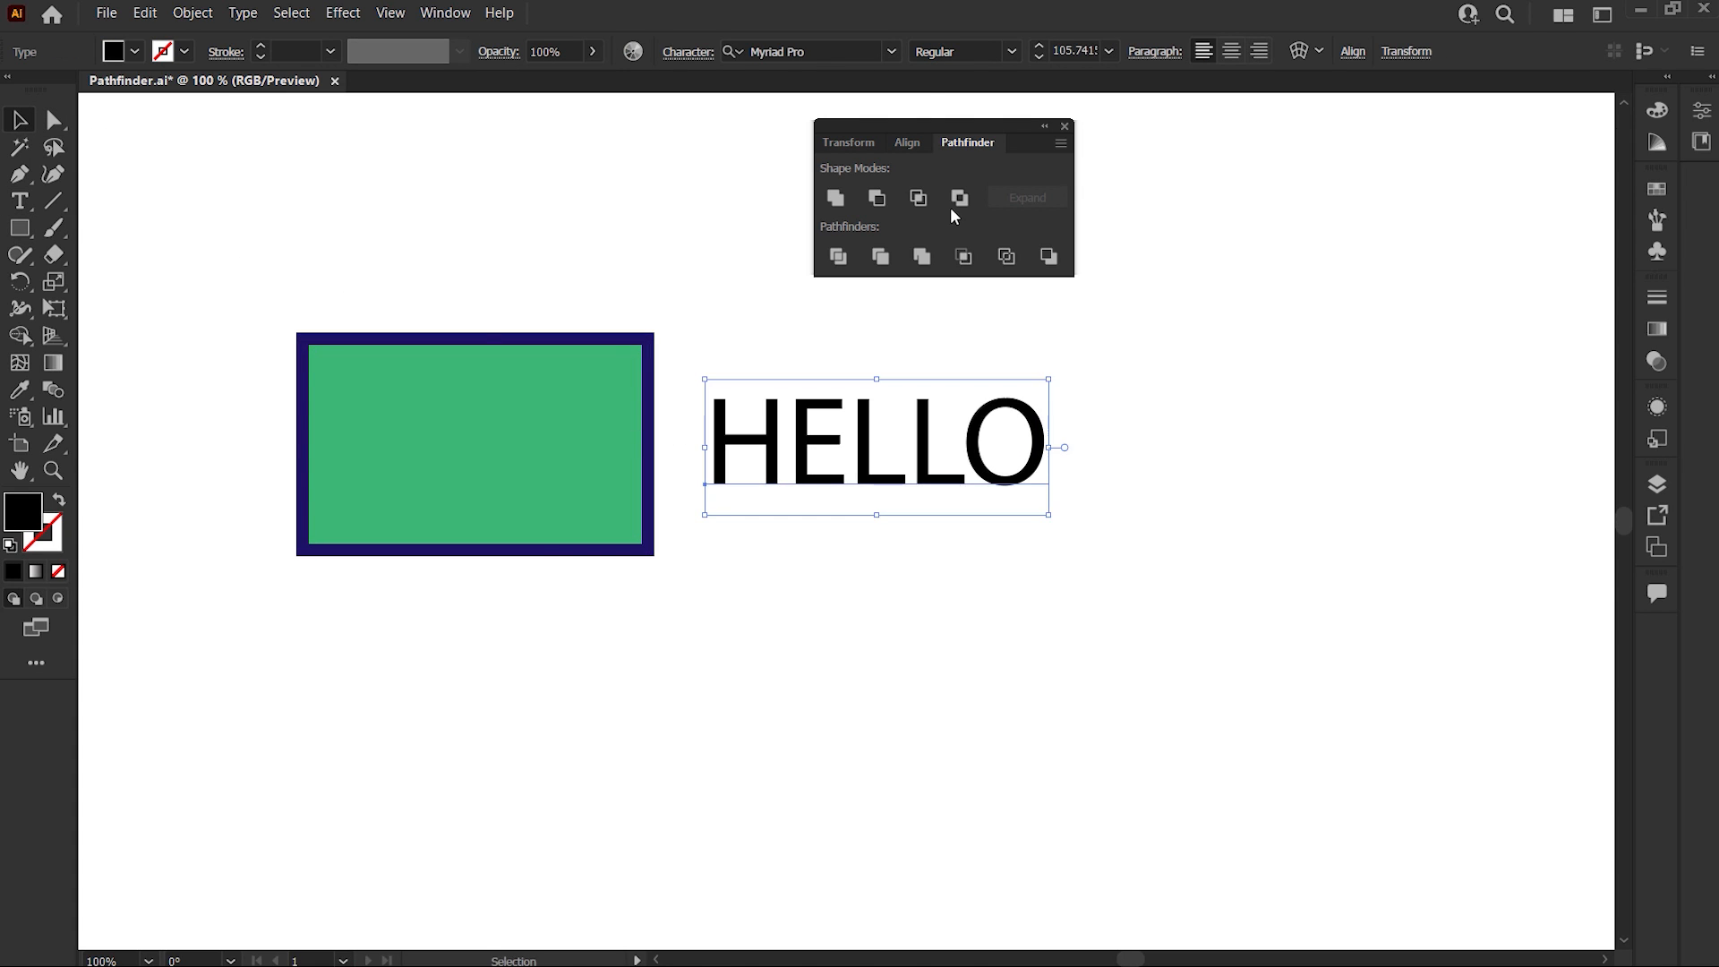
Step: Set the HELLO text in Montserrat ExtraBold at 100 pt
{"action": "left_click", "coordinate": [890, 51]}
{"action": "left_click", "coordinate": [892, 158]}
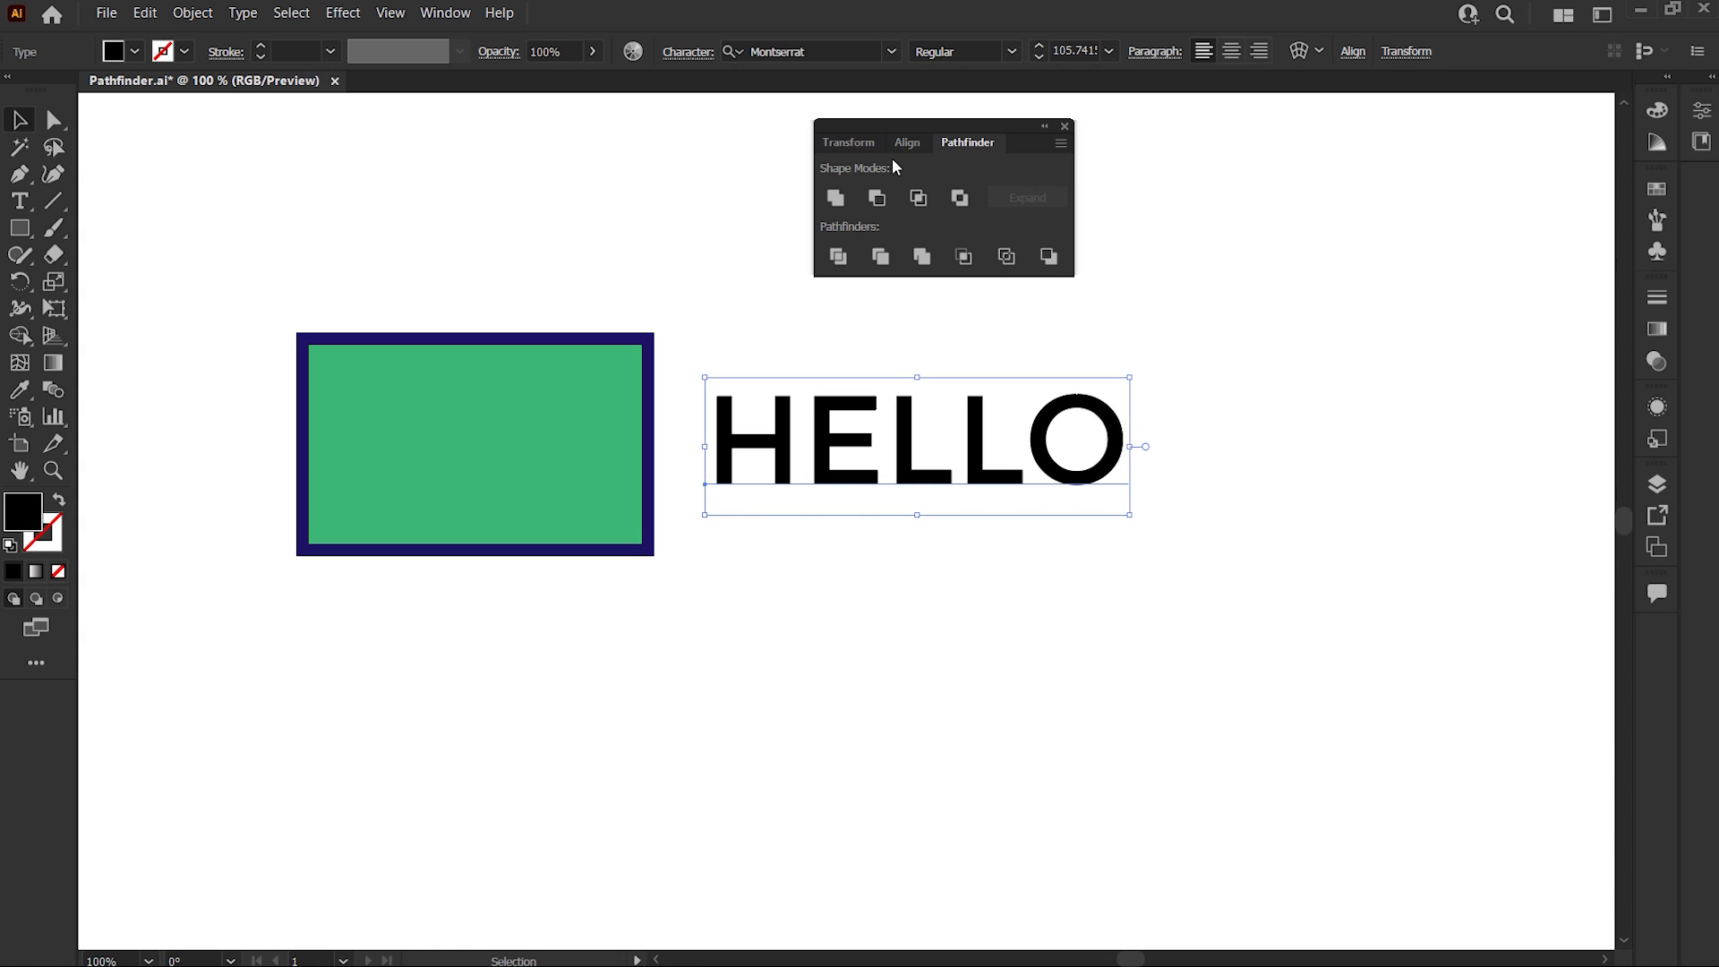
{"action": "left_click", "coordinate": [1012, 51]}
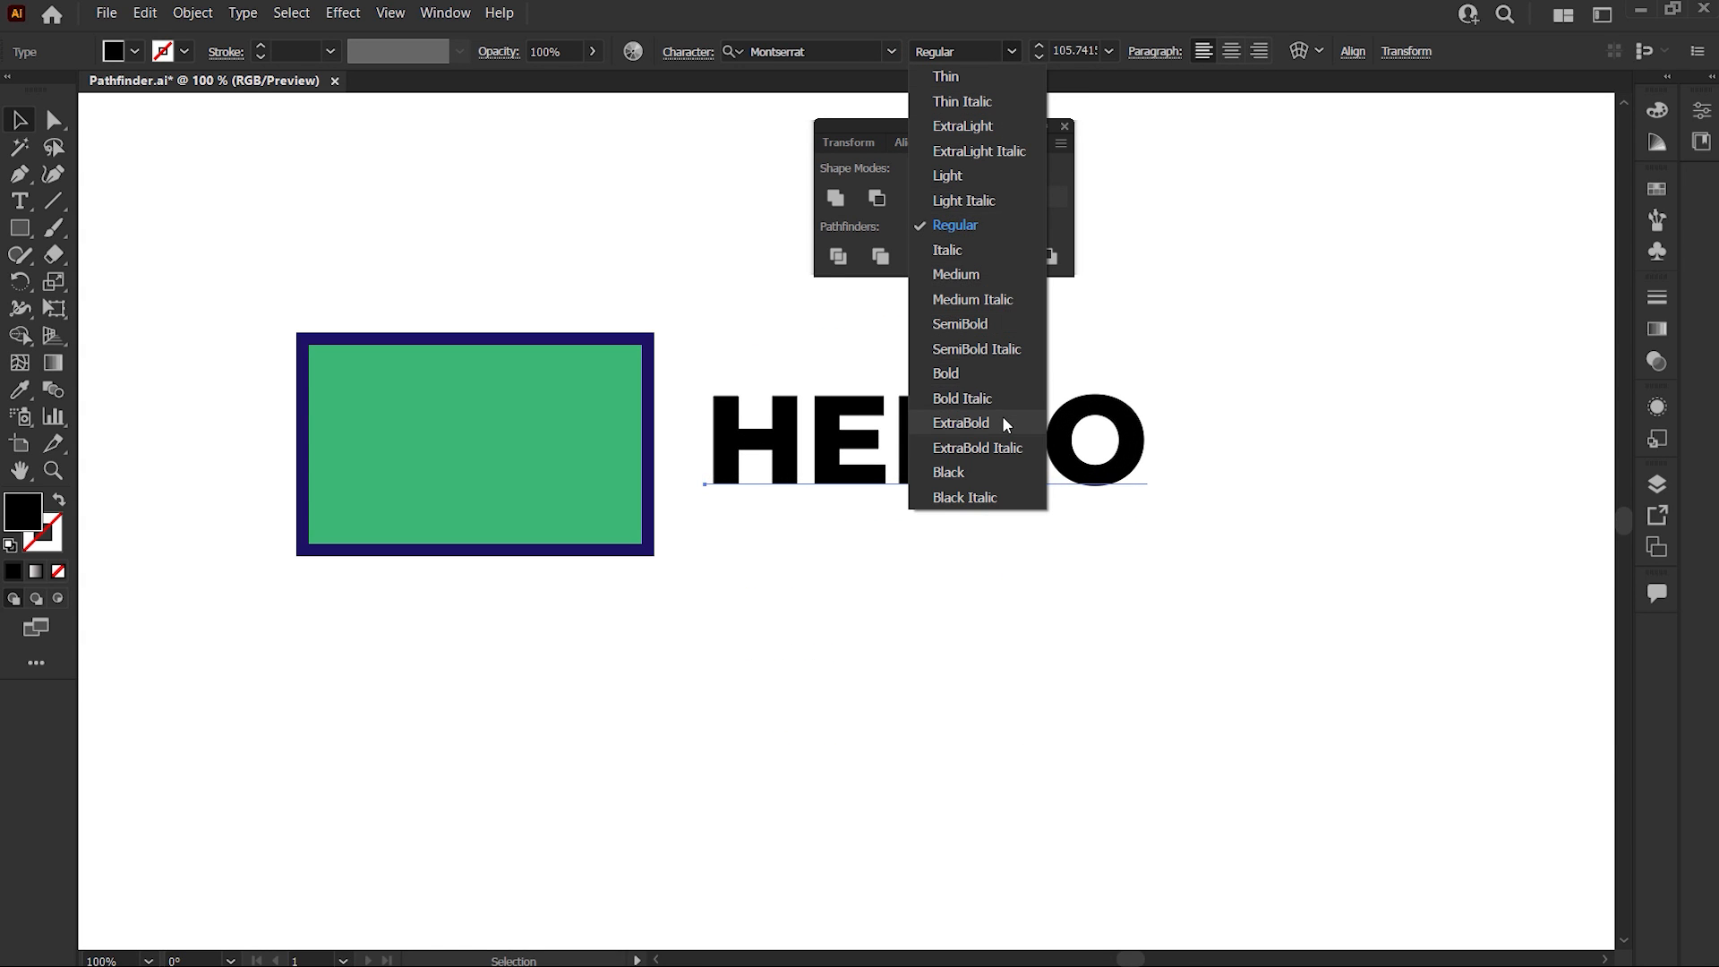
{"action": "left_click", "coordinate": [961, 423]}
{"action": "key", "text": "Tab"}
{"action": "type", "text": "100"}
{"action": "key", "text": "Return"}
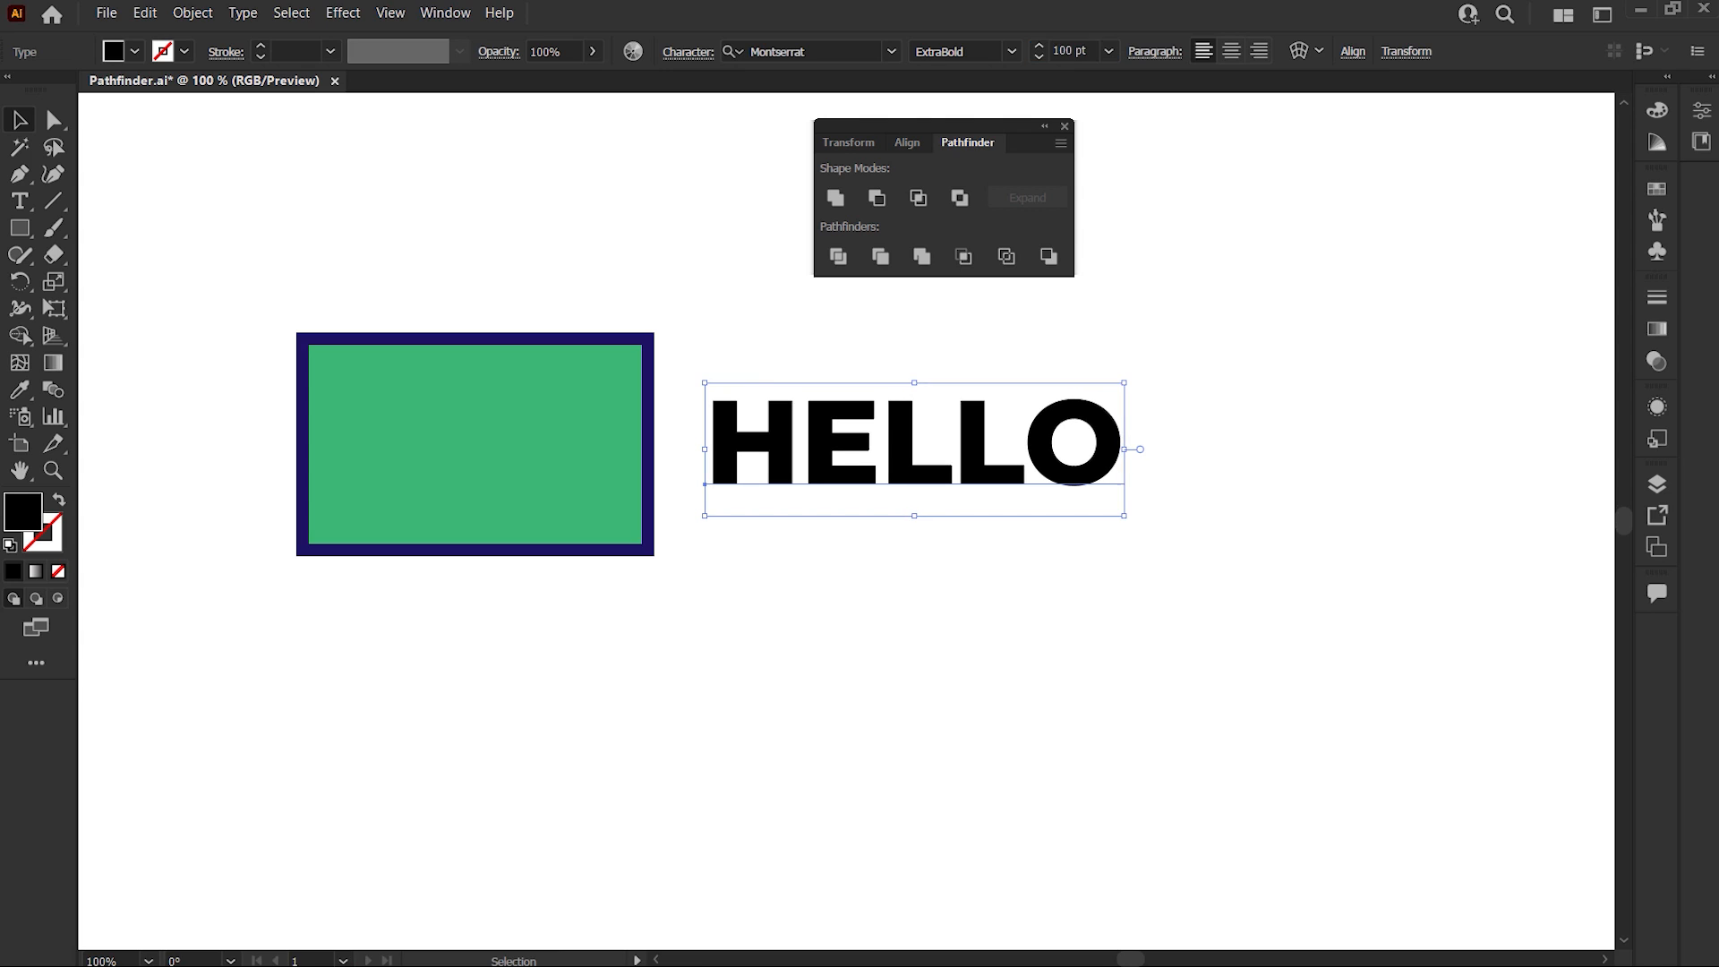
Step: Remove the rectangle's stroke and fill the HELLO text with orange
{"action": "left_click", "coordinate": [596, 392]}
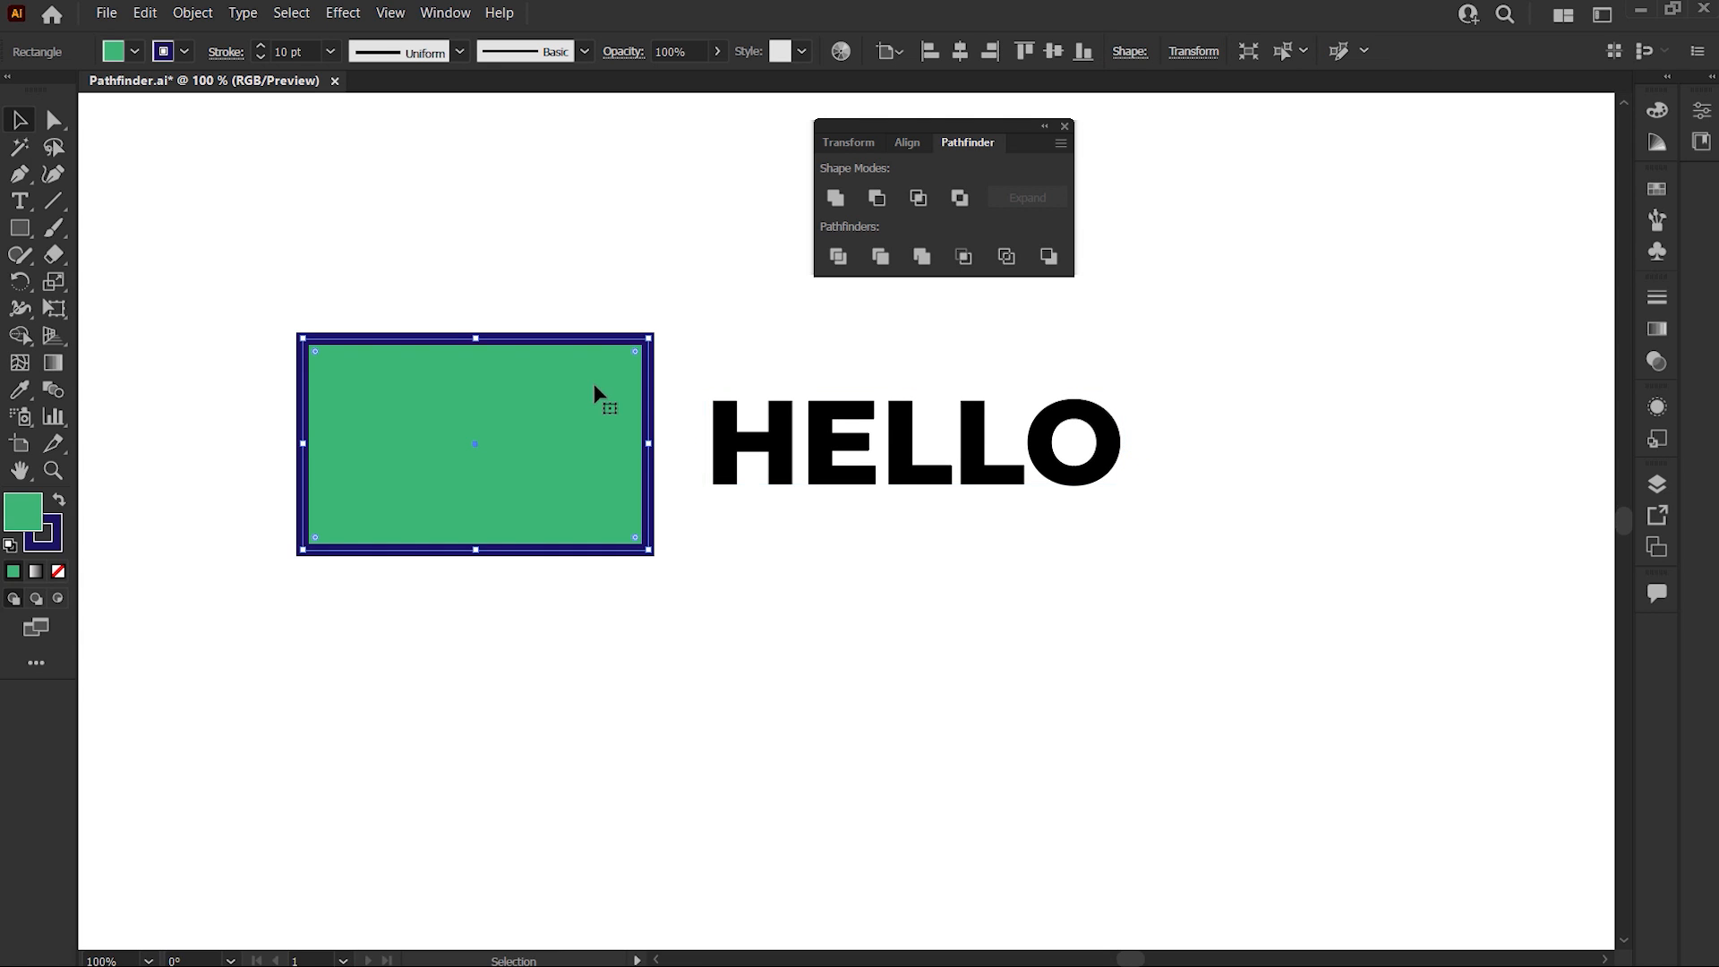
{"action": "left_click", "coordinate": [182, 52]}
{"action": "left_click", "coordinate": [11, 99]}
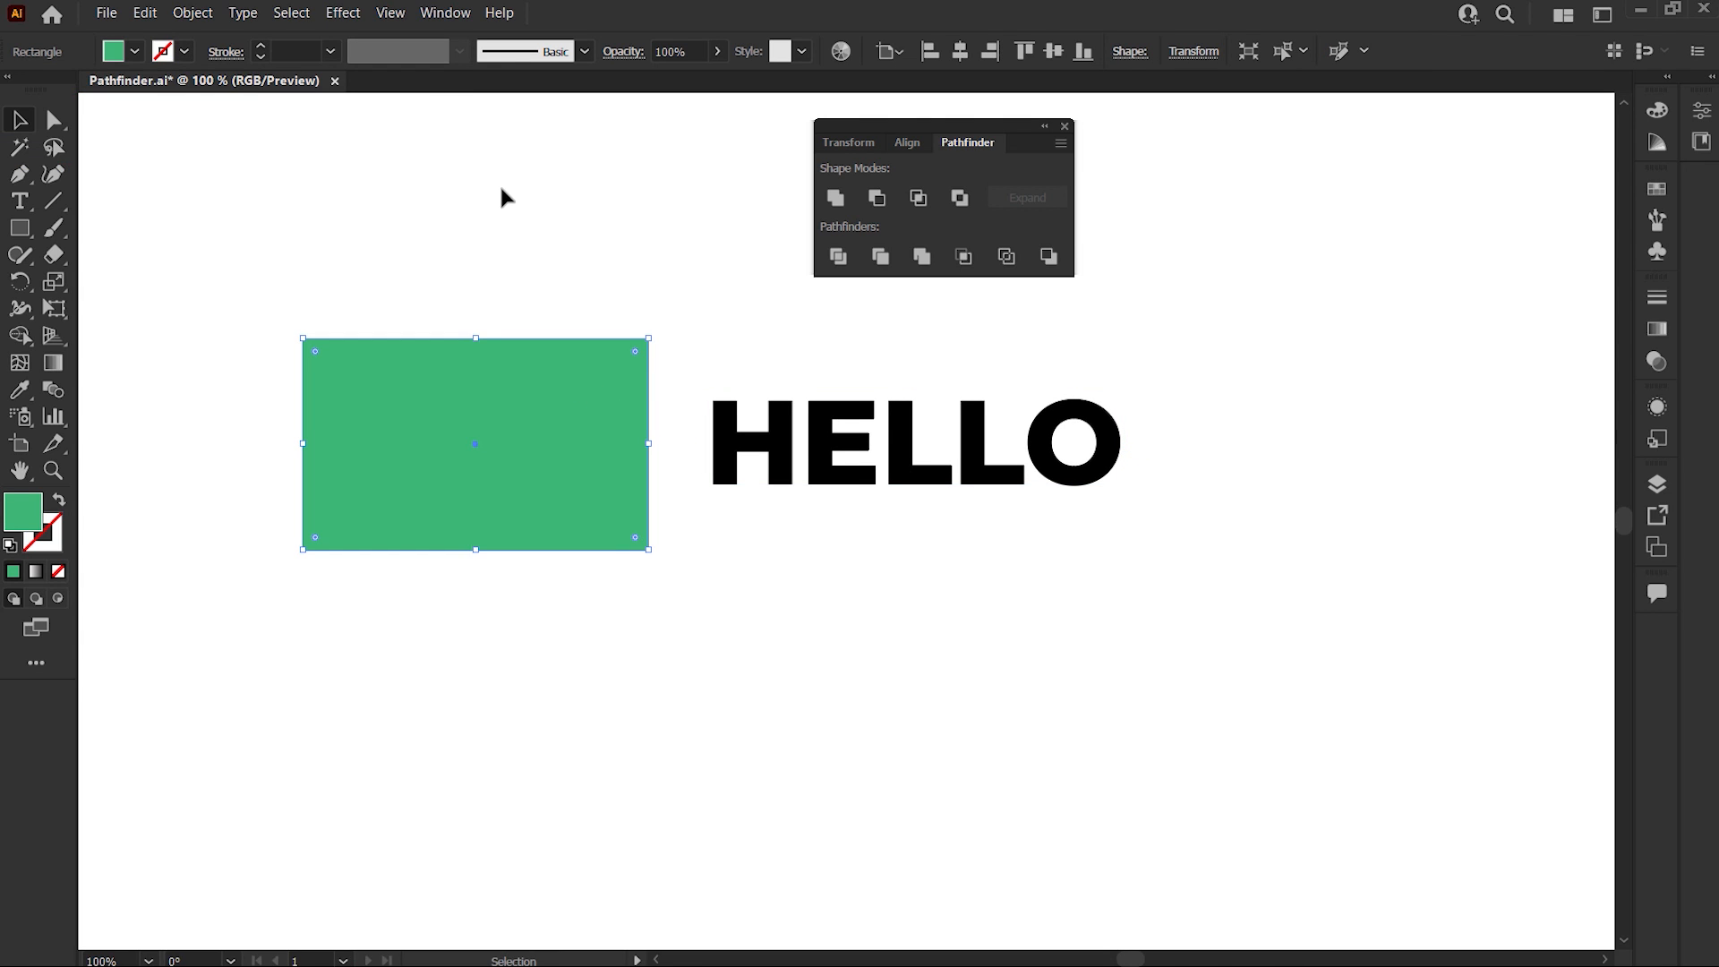
{"action": "left_click", "coordinate": [822, 417]}
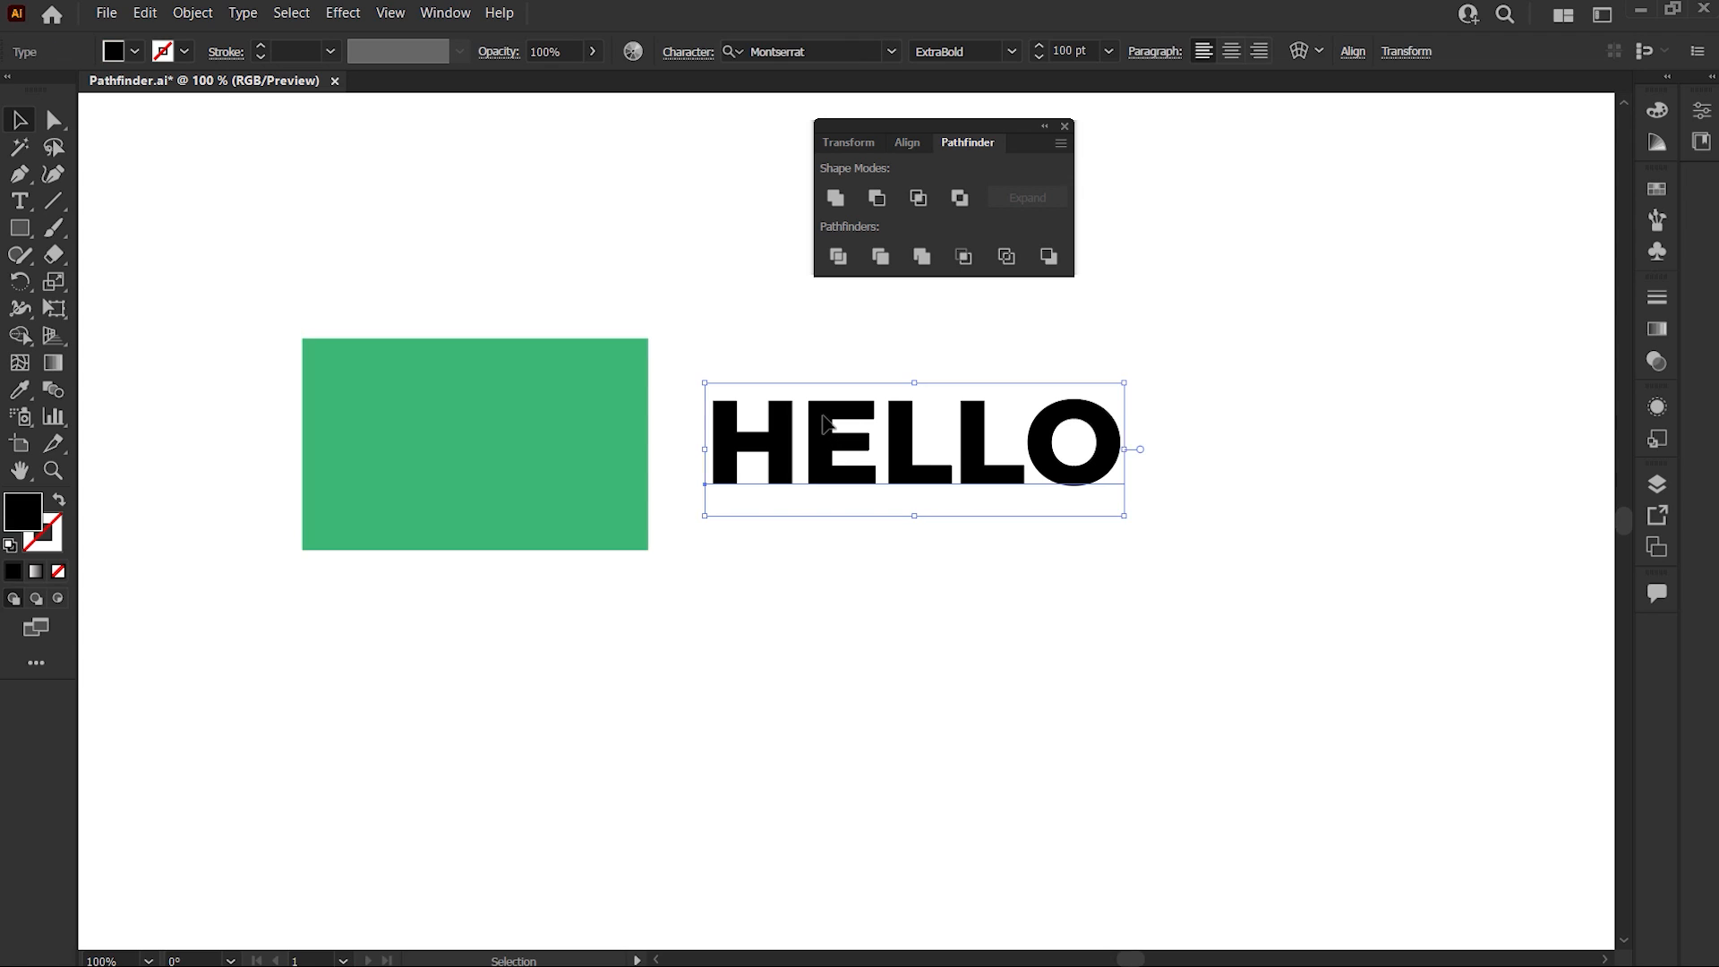
{"action": "left_click", "coordinate": [134, 54]}
{"action": "left_click", "coordinate": [216, 91]}
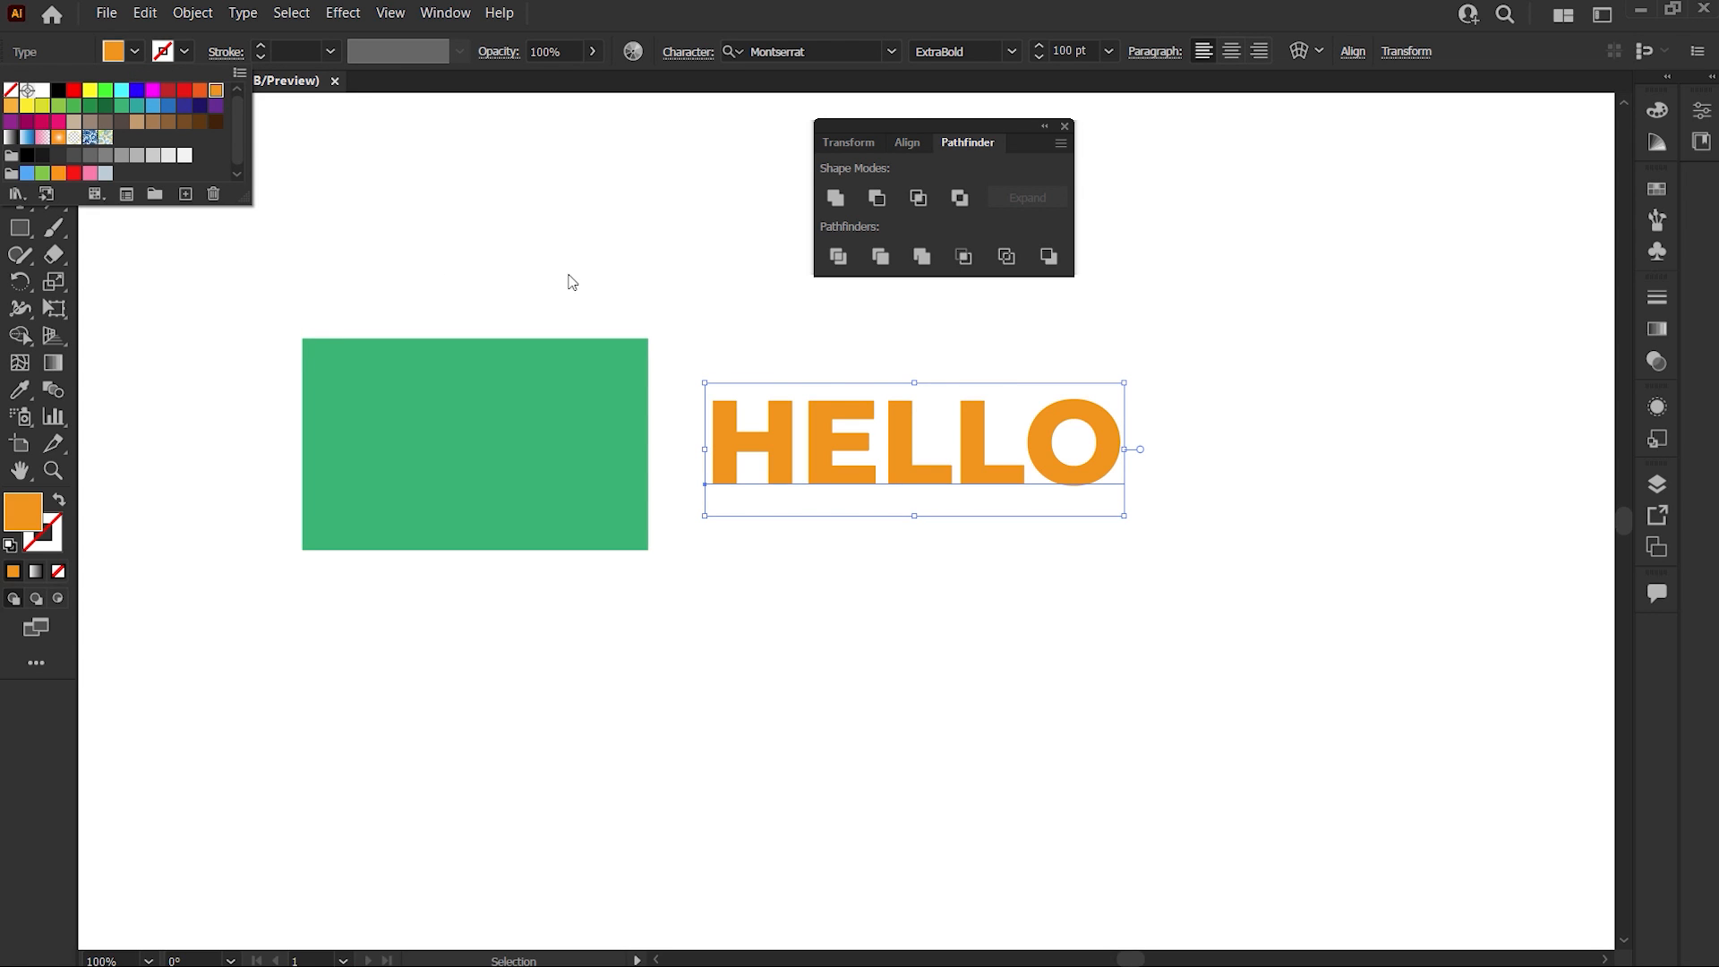
Step: Place the HELLO text over the green rectangle with the O extending past its right edge
{"action": "left_click_drag", "start_coordinate": [822, 431], "coordinate": [443, 422]}
{"action": "left_click_drag", "start_coordinate": [501, 291], "coordinate": [624, 450]}
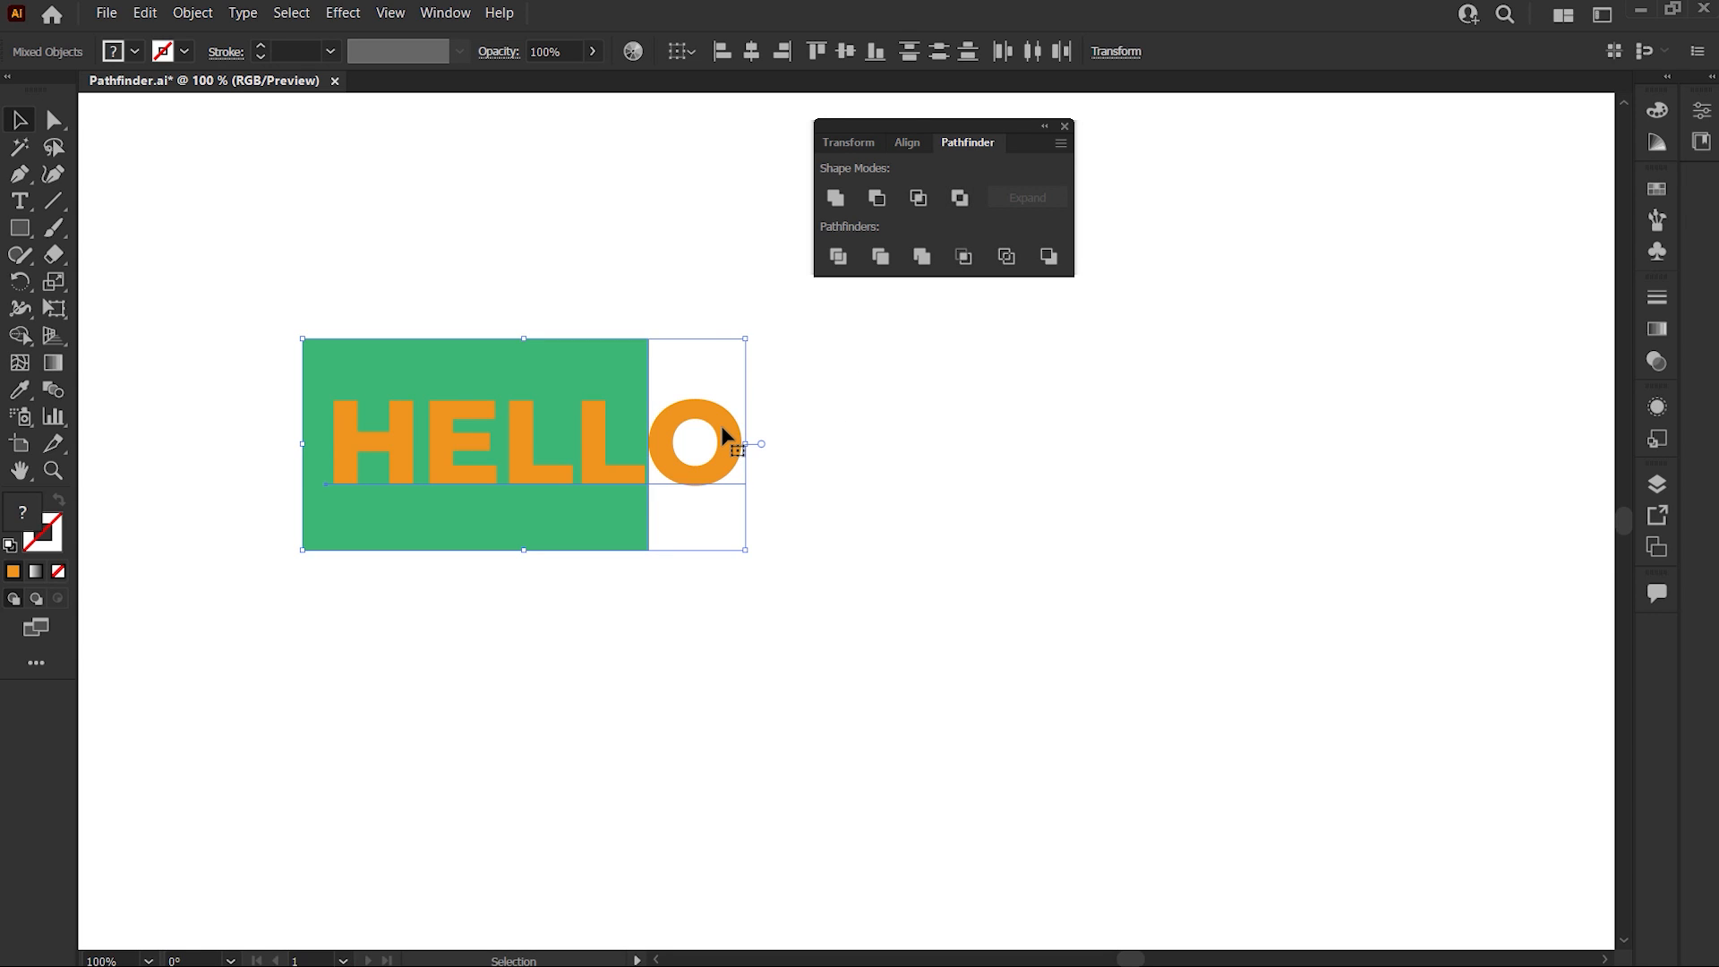
{"action": "left_click", "coordinate": [770, 398]}
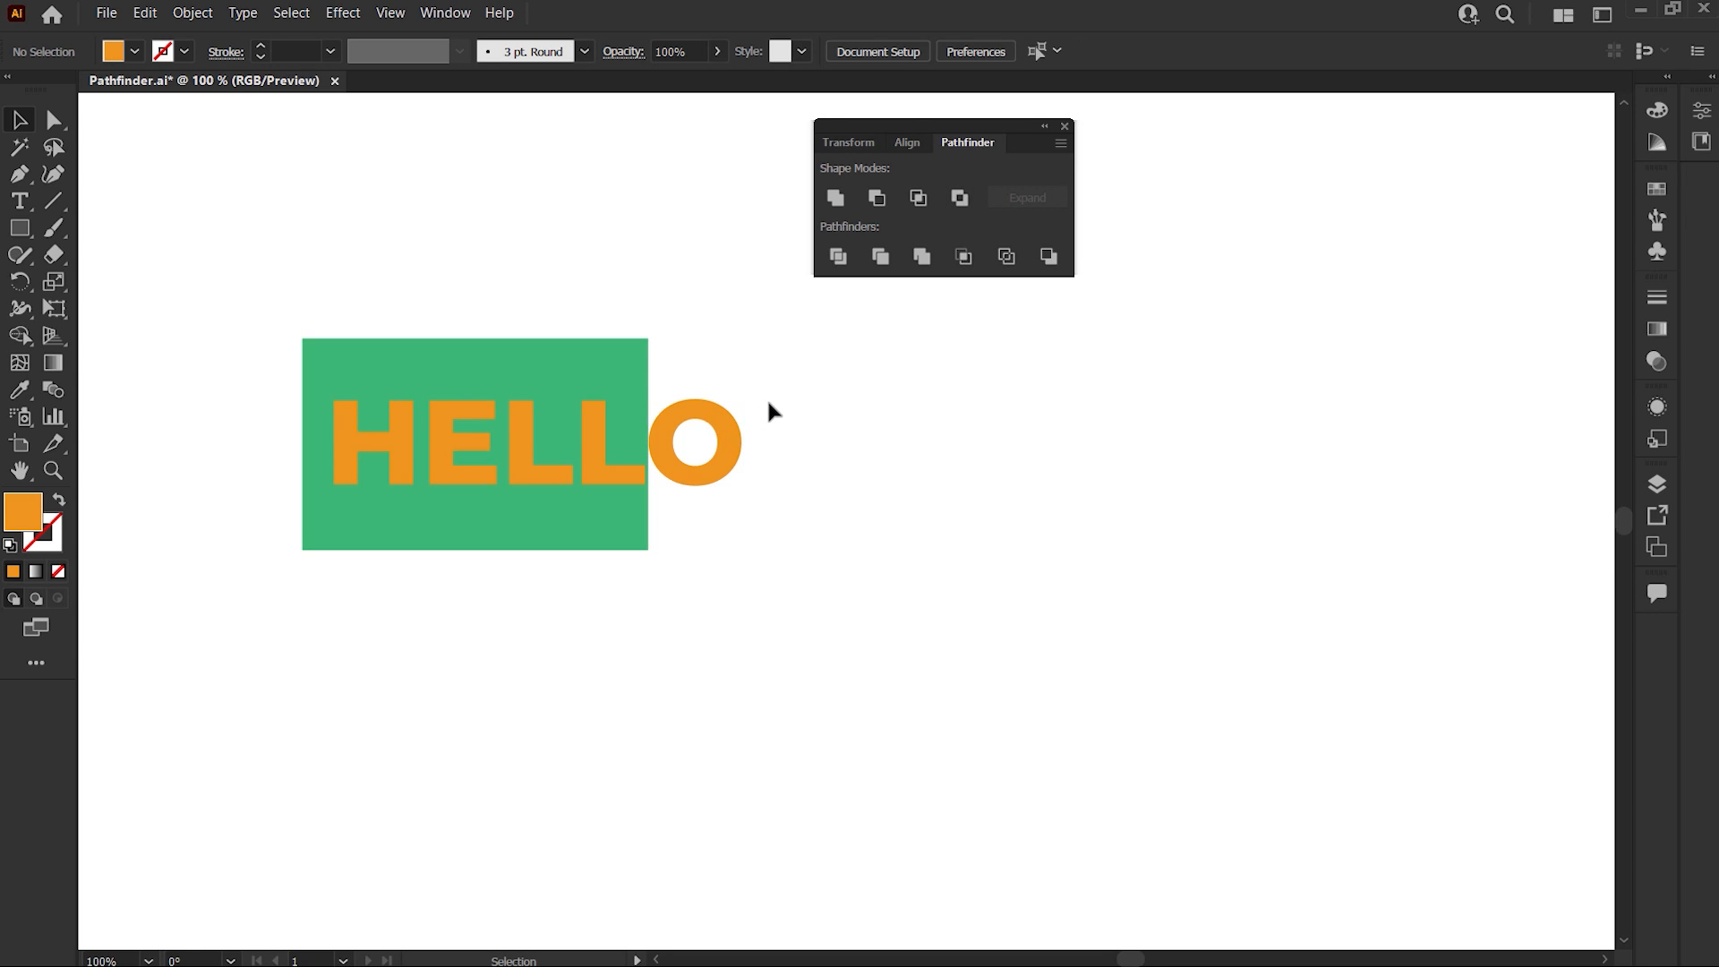
Step: Convert the HELLO text to outlines
{"action": "left_click", "coordinate": [696, 412]}
{"action": "right_click", "coordinate": [695, 410]}
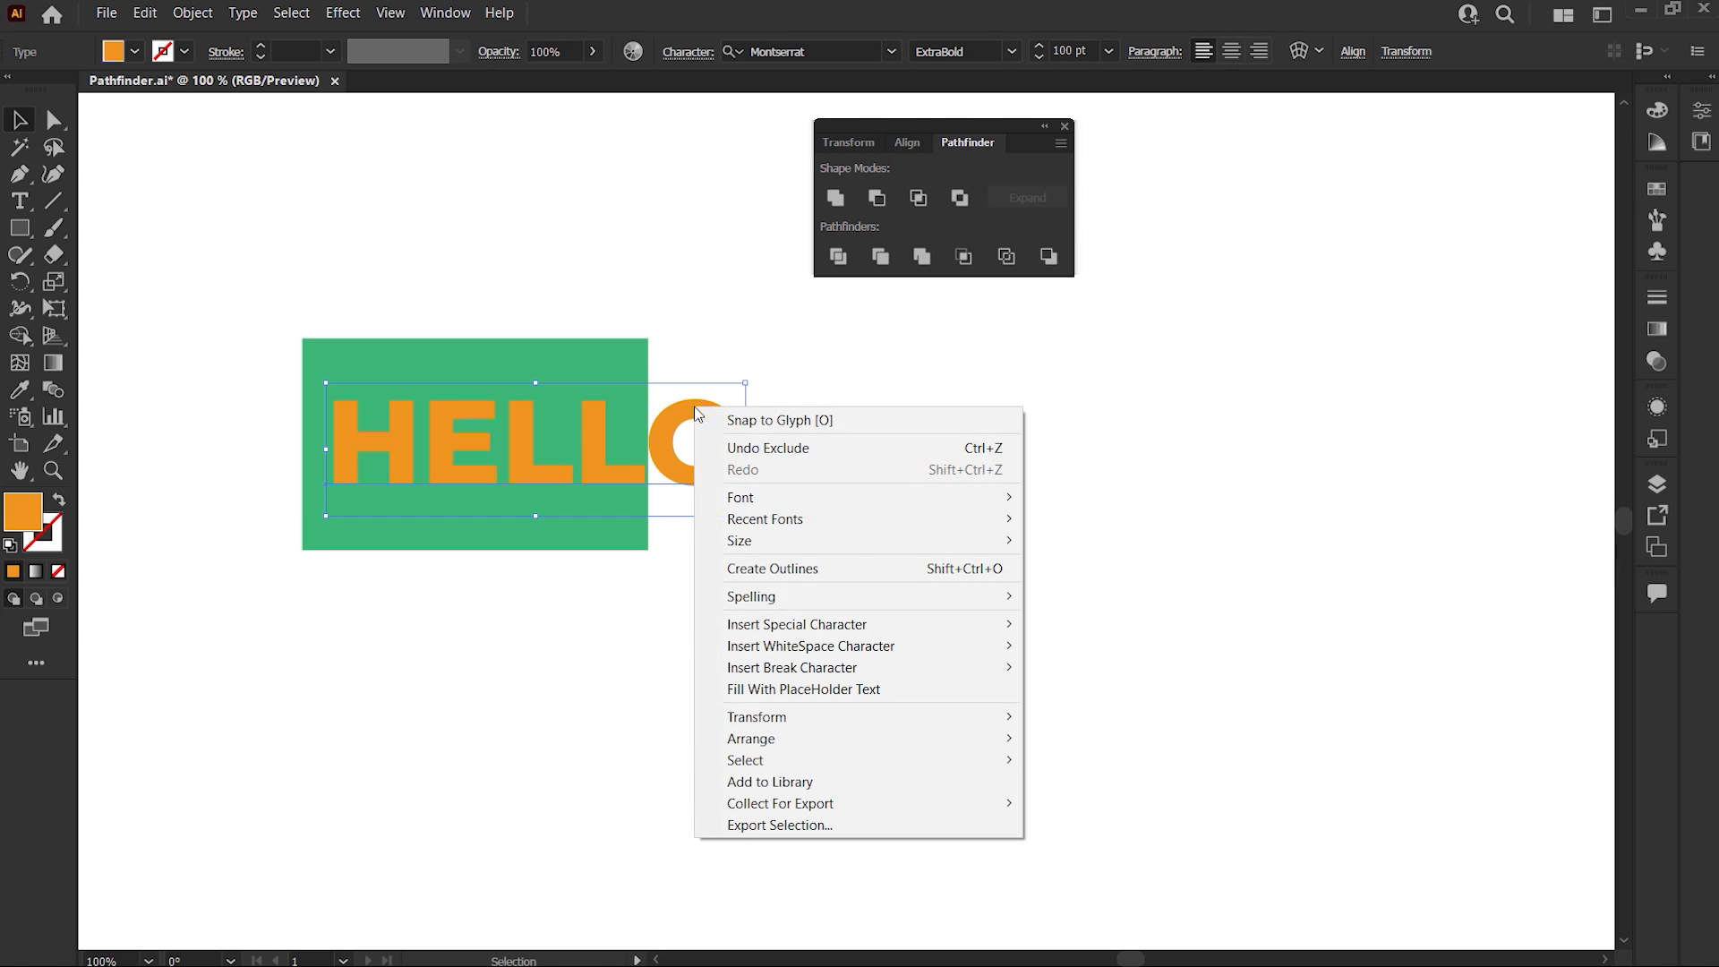
{"action": "left_click", "coordinate": [712, 572]}
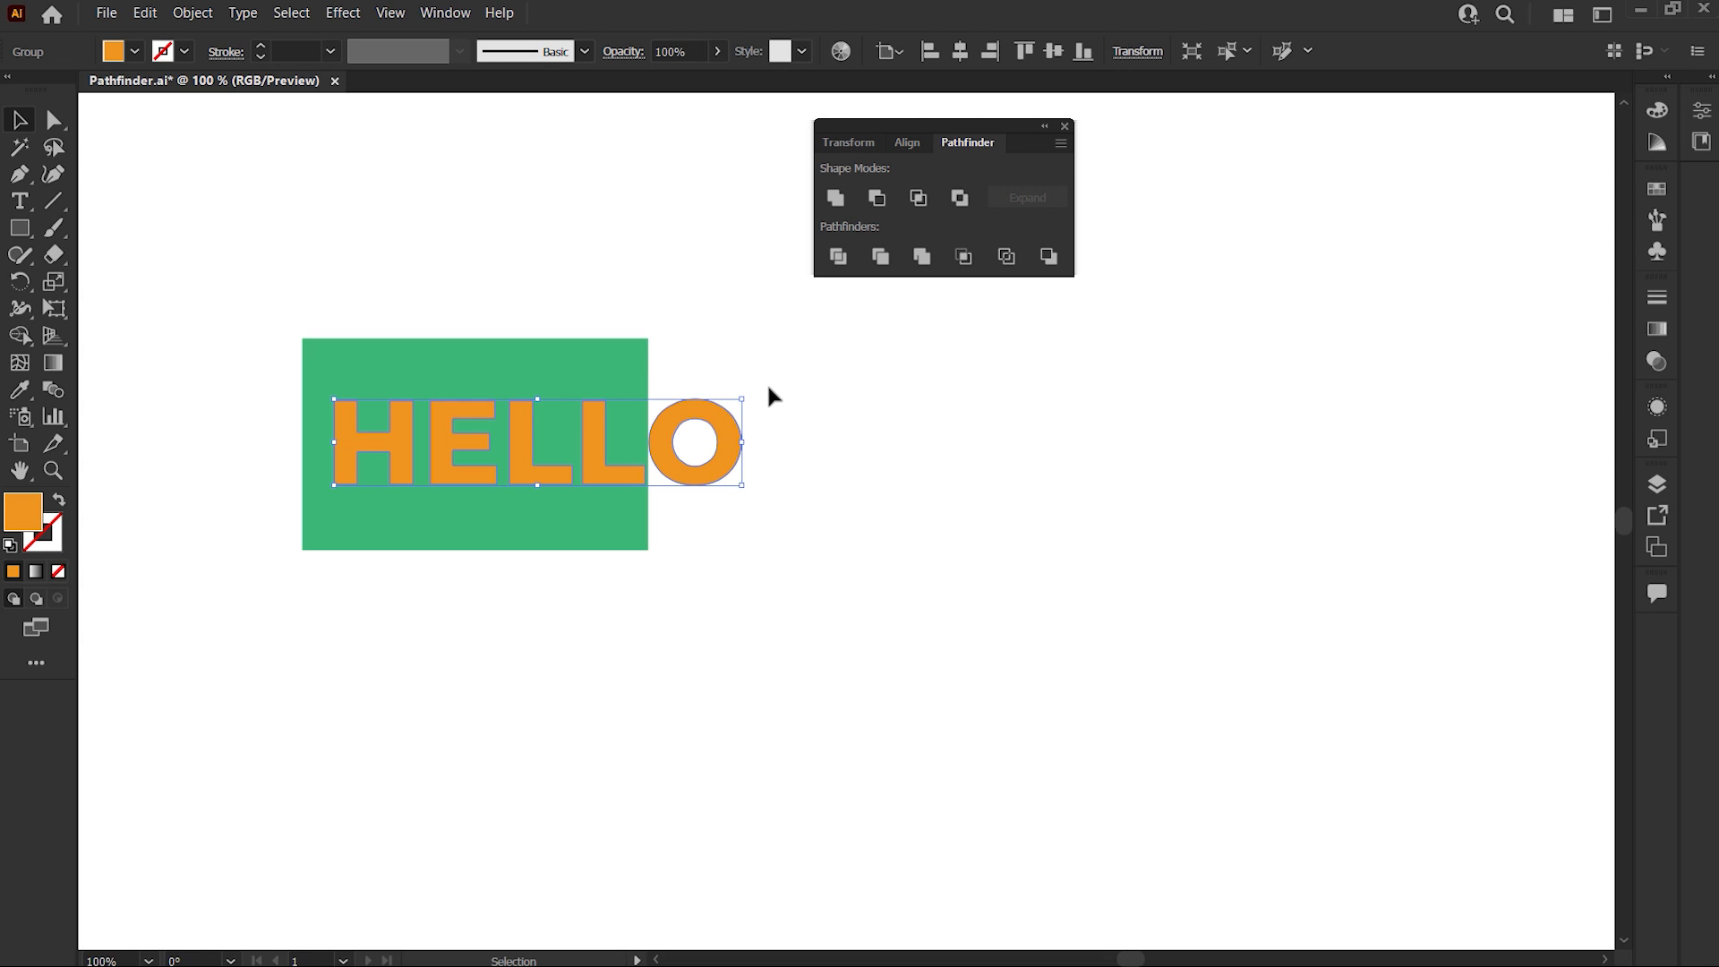
Step: Exclude the overlap between the outlined HELLO letters and the green rectangle
{"action": "left_click_drag", "start_coordinate": [770, 383], "coordinate": [589, 497]}
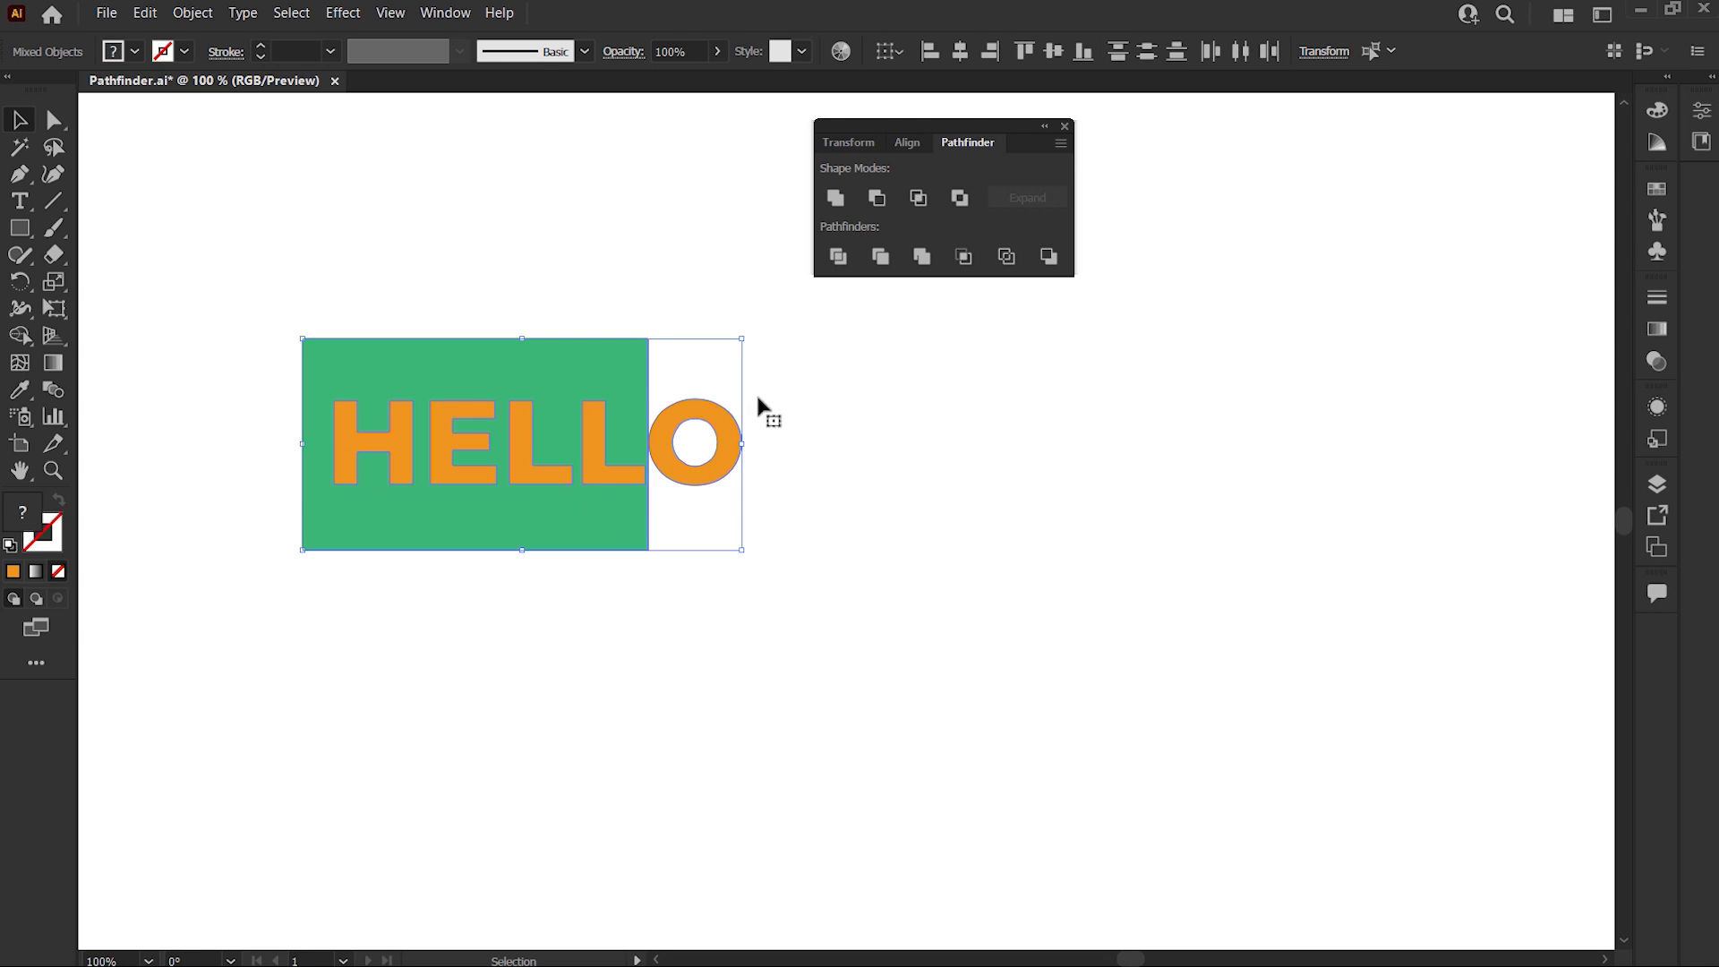
{"action": "left_click", "coordinate": [959, 198]}
{"action": "left_click", "coordinate": [862, 400]}
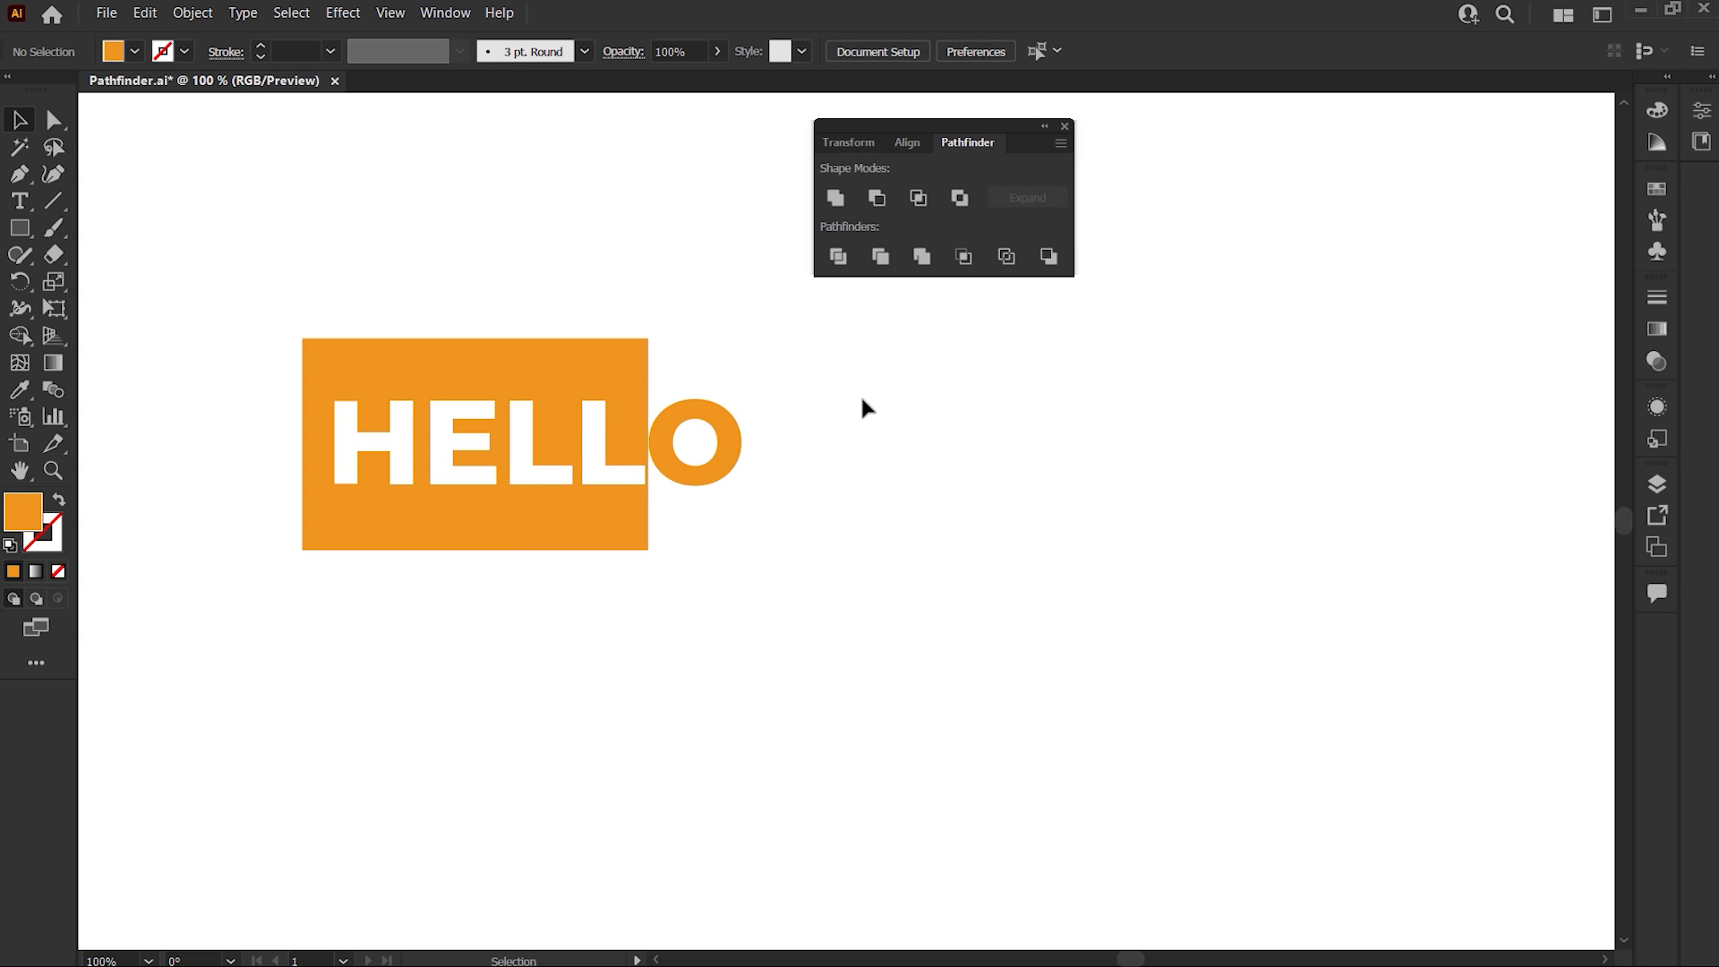
Step: Combine the editable HELLO text and the green rectangle into a live compound shape using the Exclude mode
{"action": "left_click", "coordinate": [722, 421]}
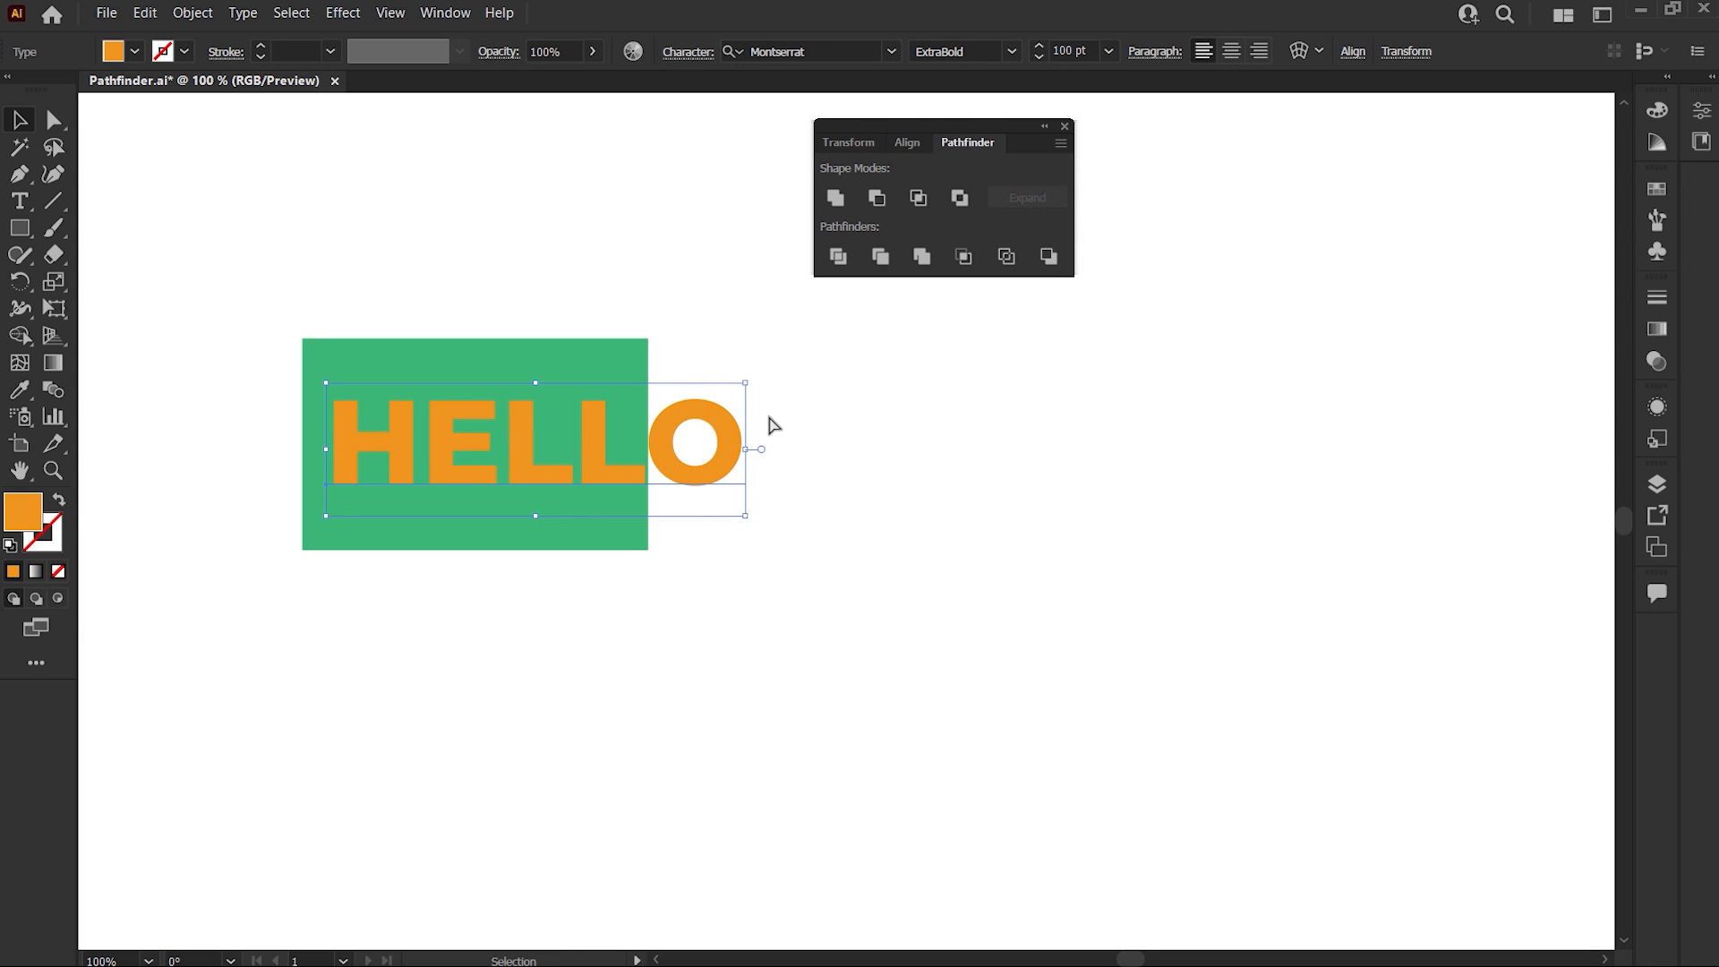
{"action": "left_click", "coordinate": [573, 488], "text": "shift"}
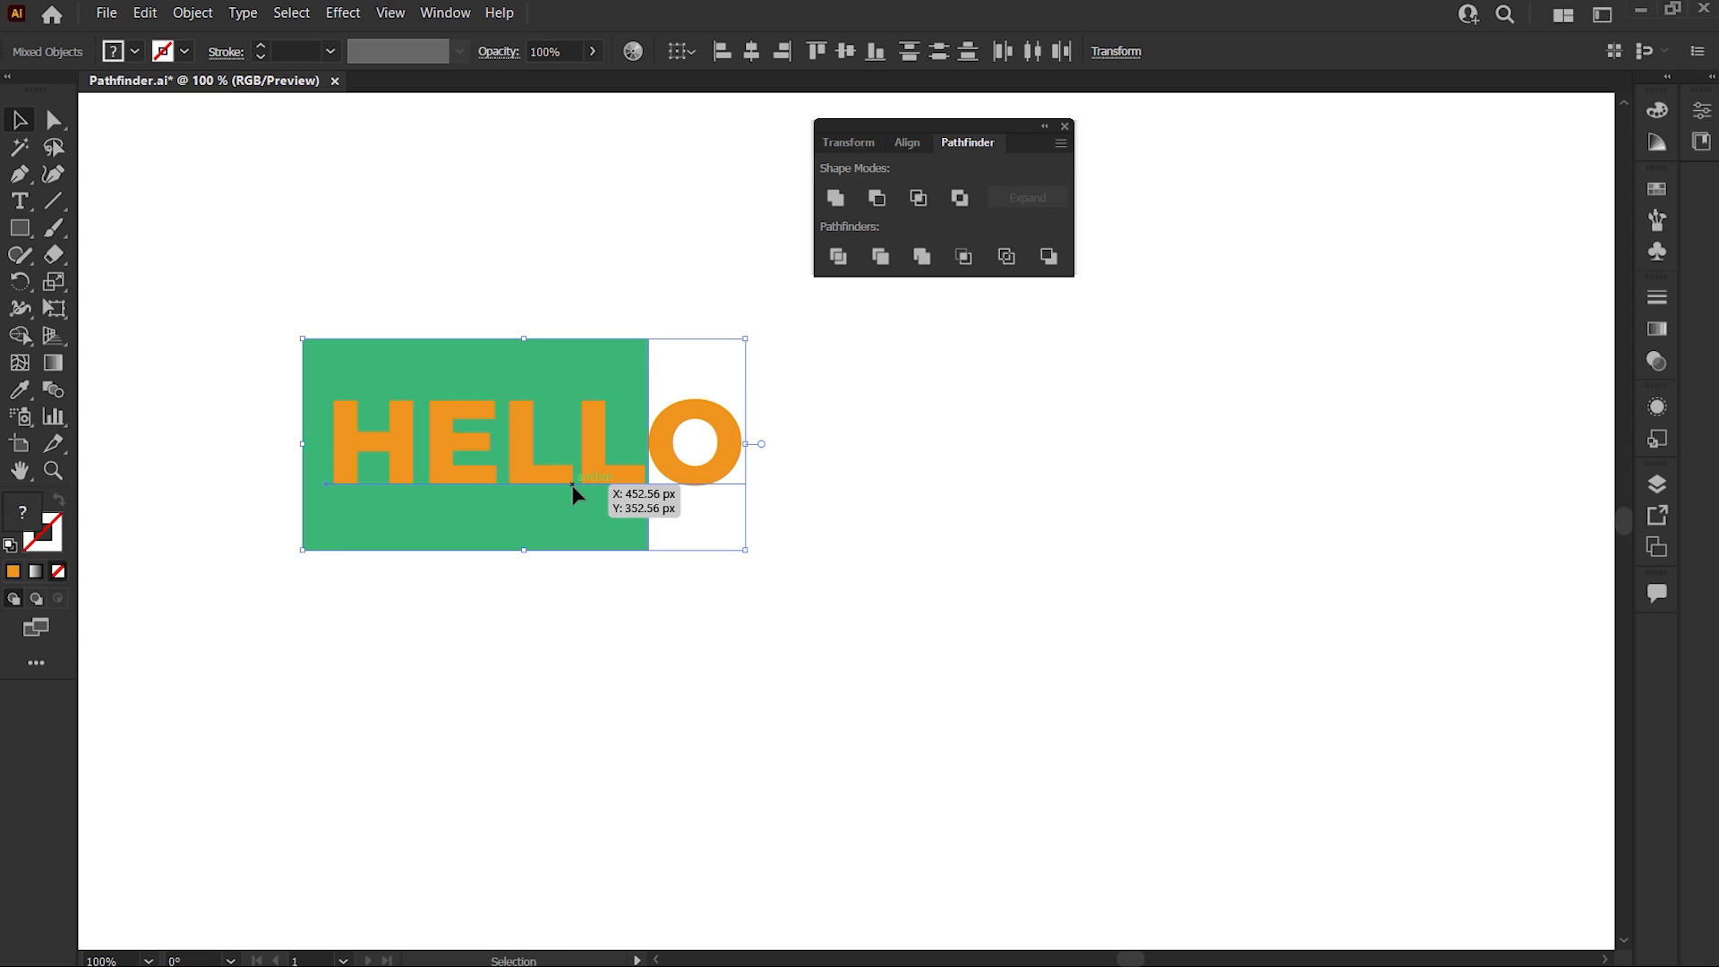
{"action": "left_click", "coordinate": [961, 199]}
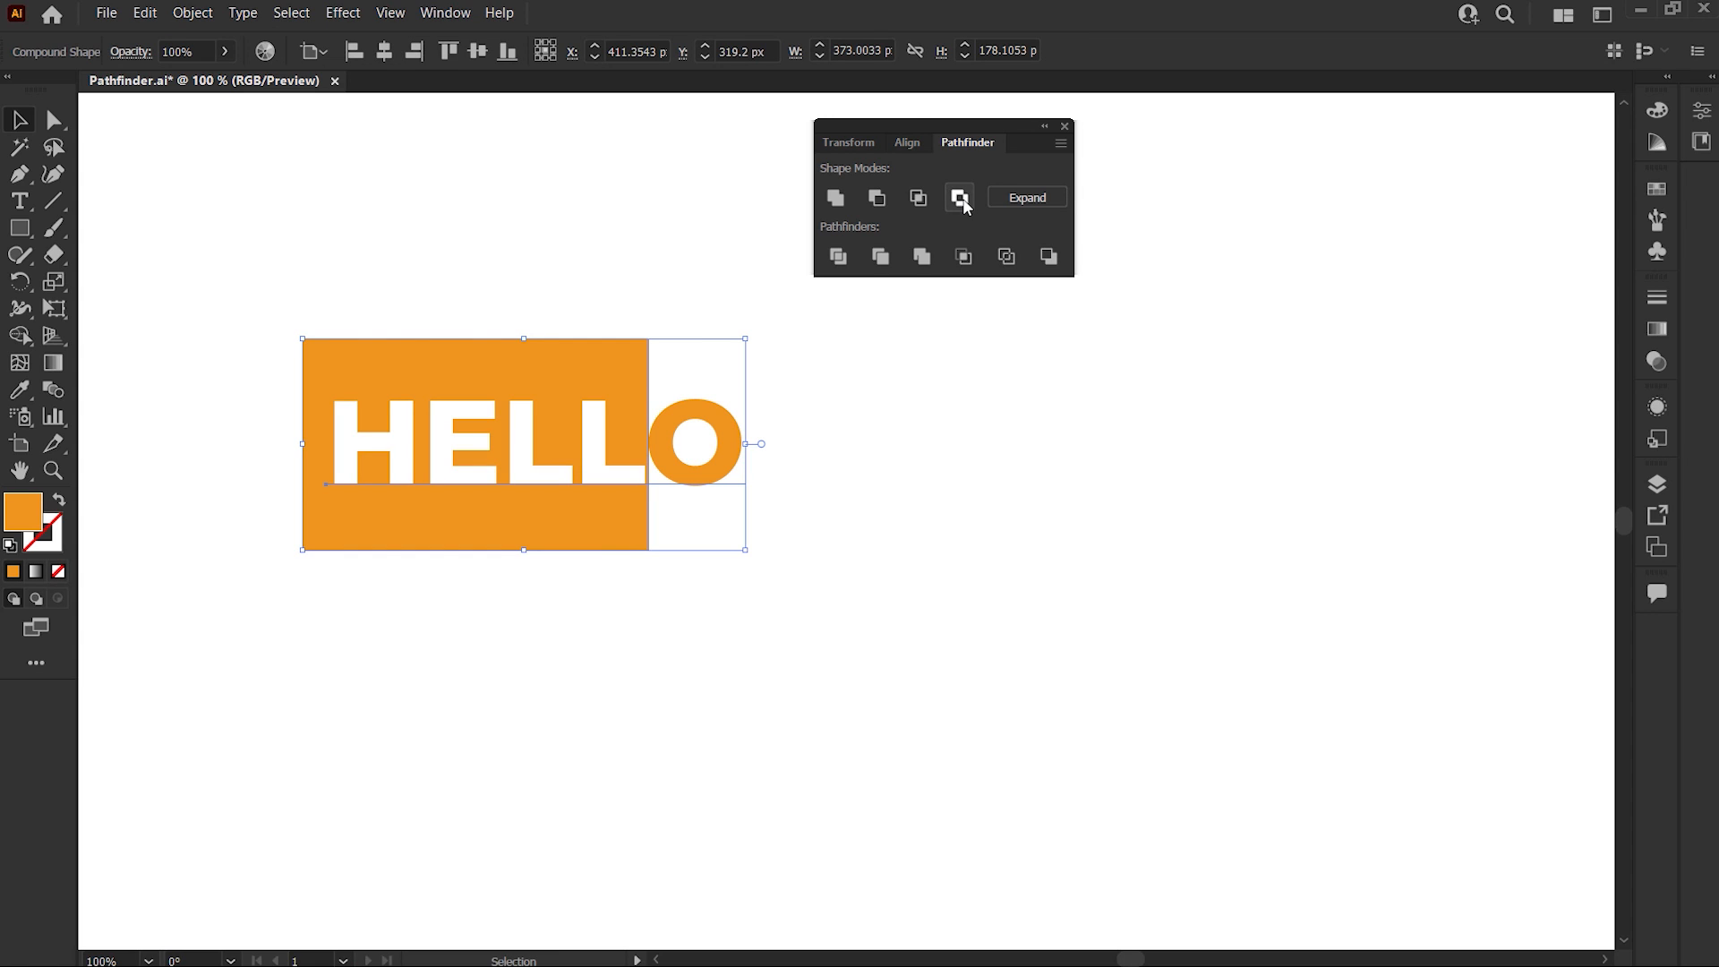
{"action": "left_click", "coordinate": [873, 422]}
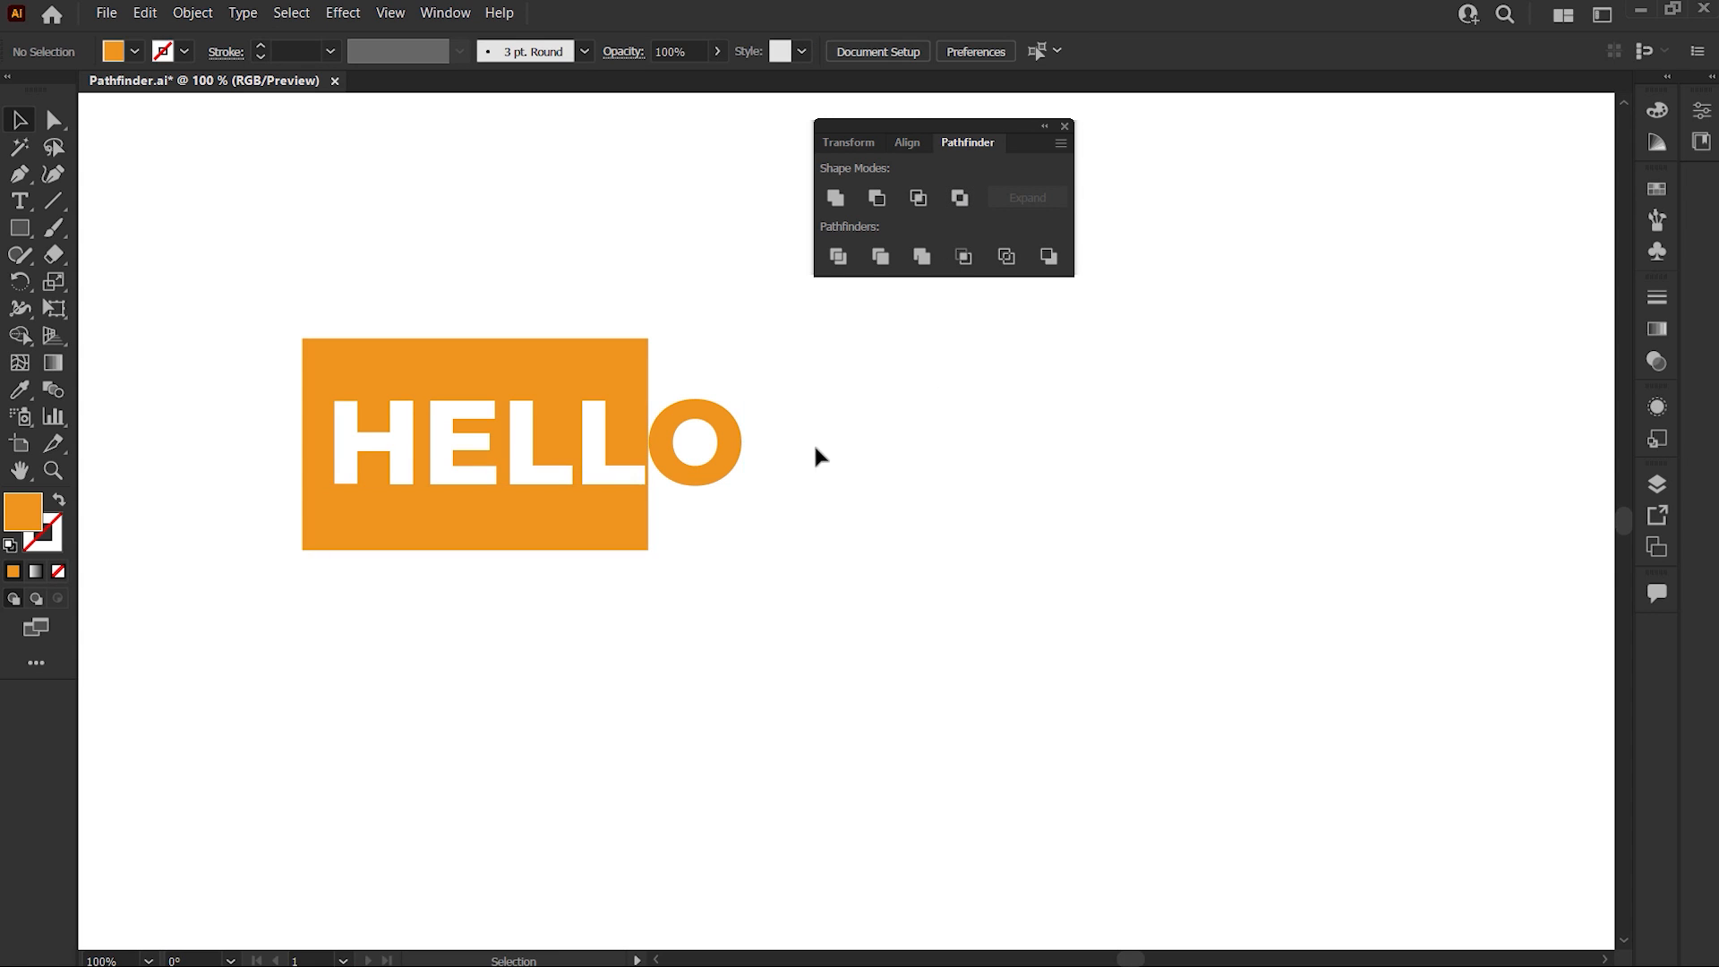
Step: Isolate the compound shape and shift the HELLO text slightly left within it
{"action": "left_click", "coordinate": [695, 469]}
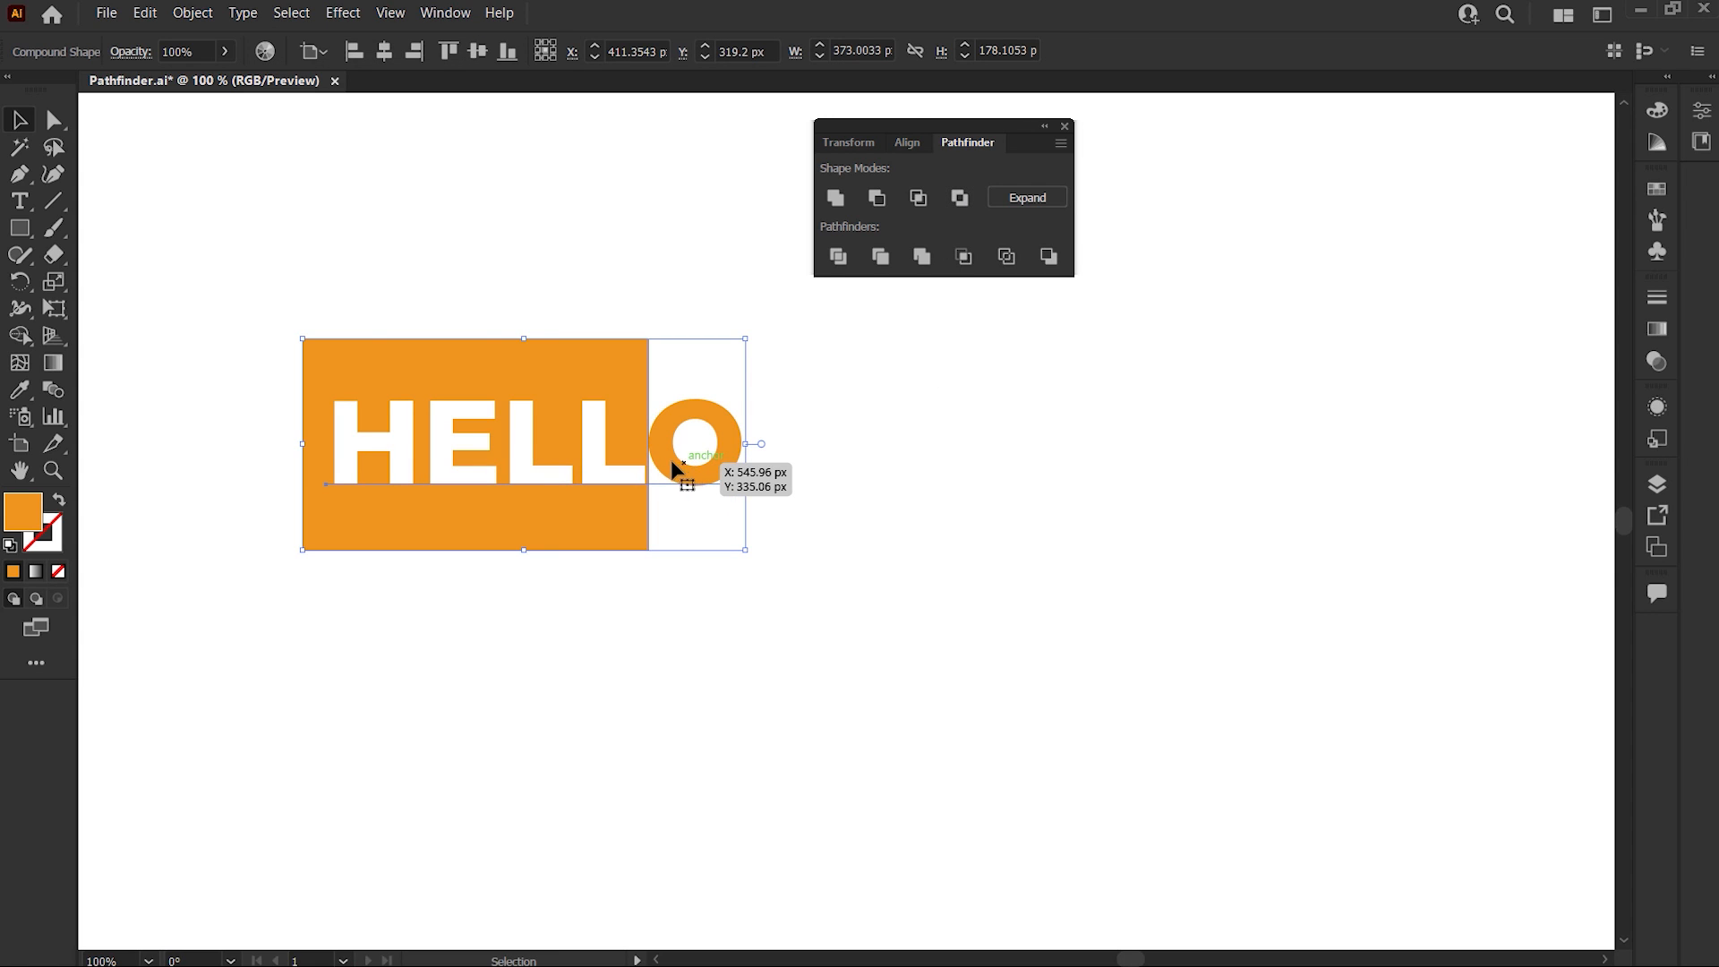
{"action": "right_click", "coordinate": [671, 462]}
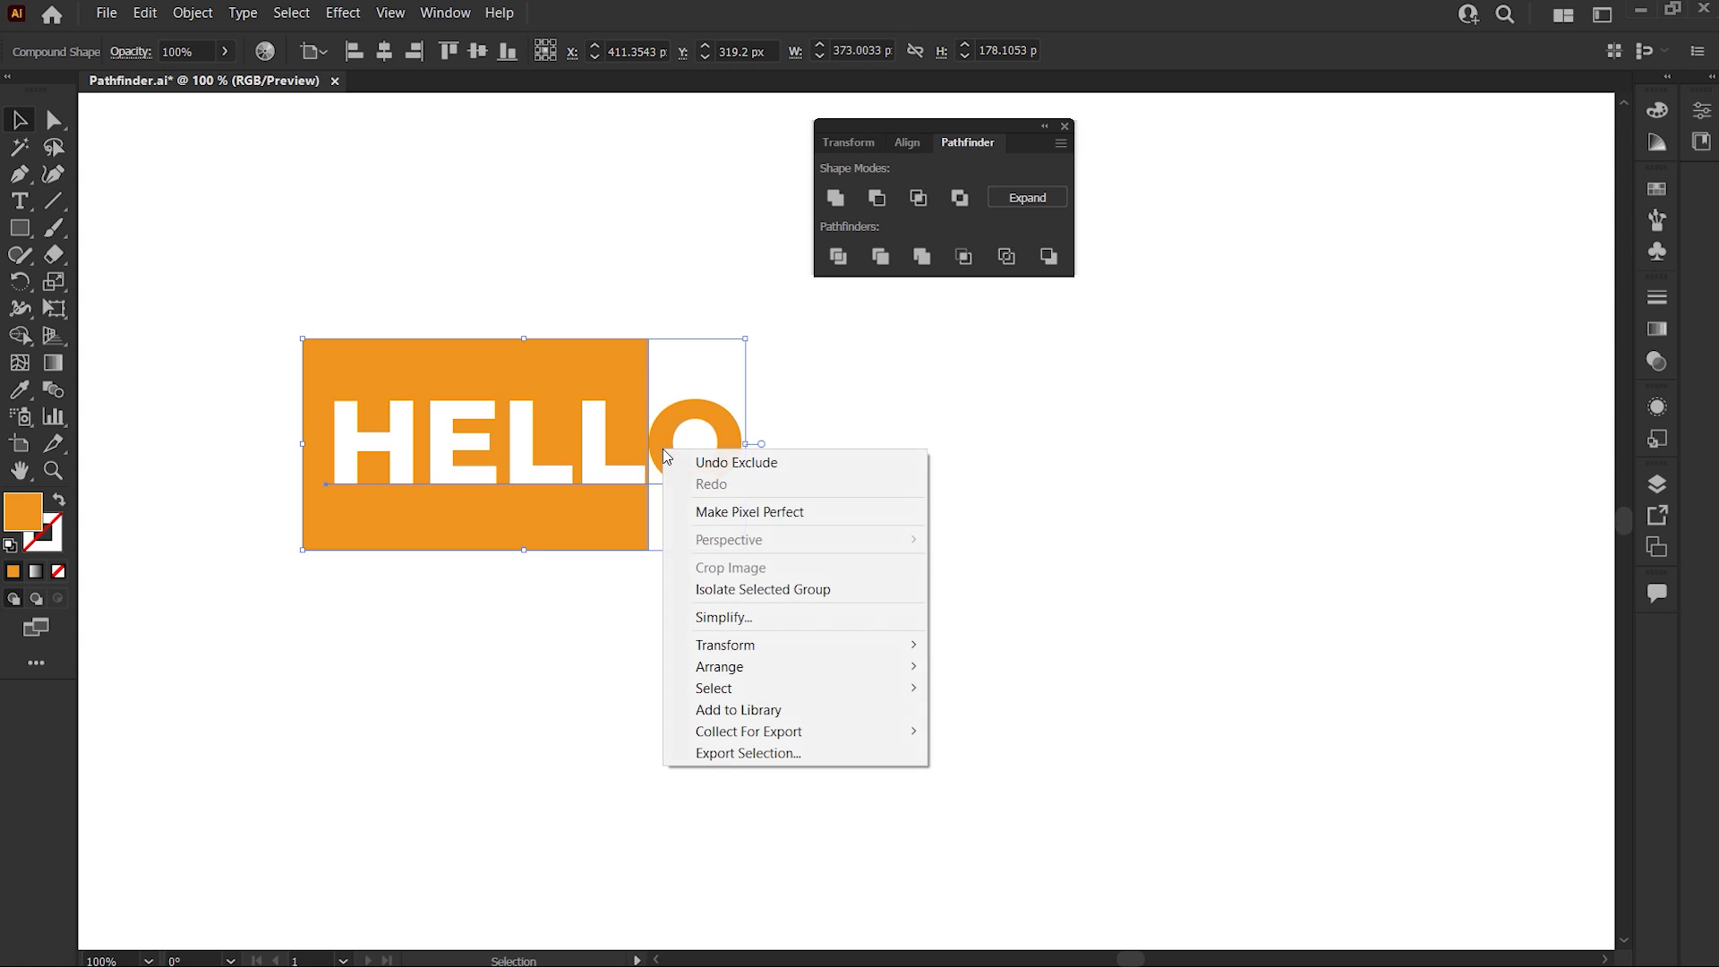
{"action": "left_click", "coordinate": [729, 588]}
{"action": "mouse_move", "coordinate": [694, 467]}
{"action": "left_mouse_down"}
{"action": "mouse_move", "coordinate": [765, 465]}
{"action": "mouse_move", "coordinate": [557, 467]}
{"action": "mouse_move", "coordinate": [685, 466]}
{"action": "mouse_move", "coordinate": [635, 467]}
{"action": "mouse_move", "coordinate": [664, 467]}
{"action": "left_mouse_up"}
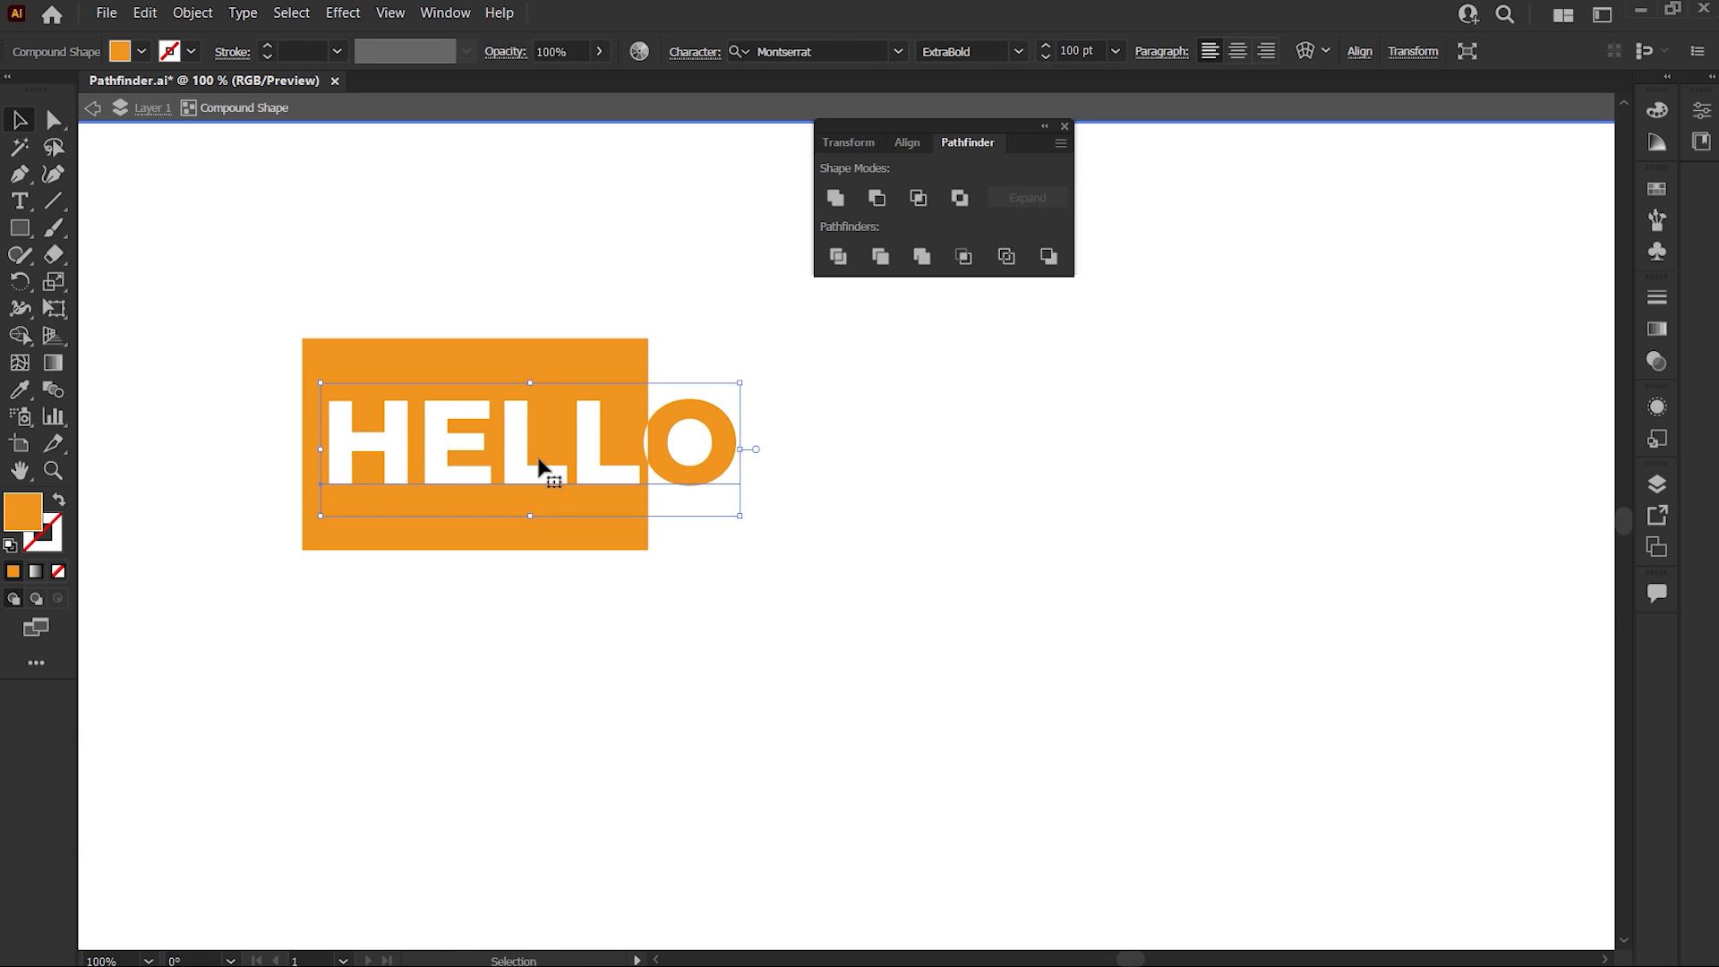
Step: Replace the HELLO text inside the compound shape with WORLD, exit isolation mode and deselect the artwork
{"action": "double_click", "coordinate": [539, 456]}
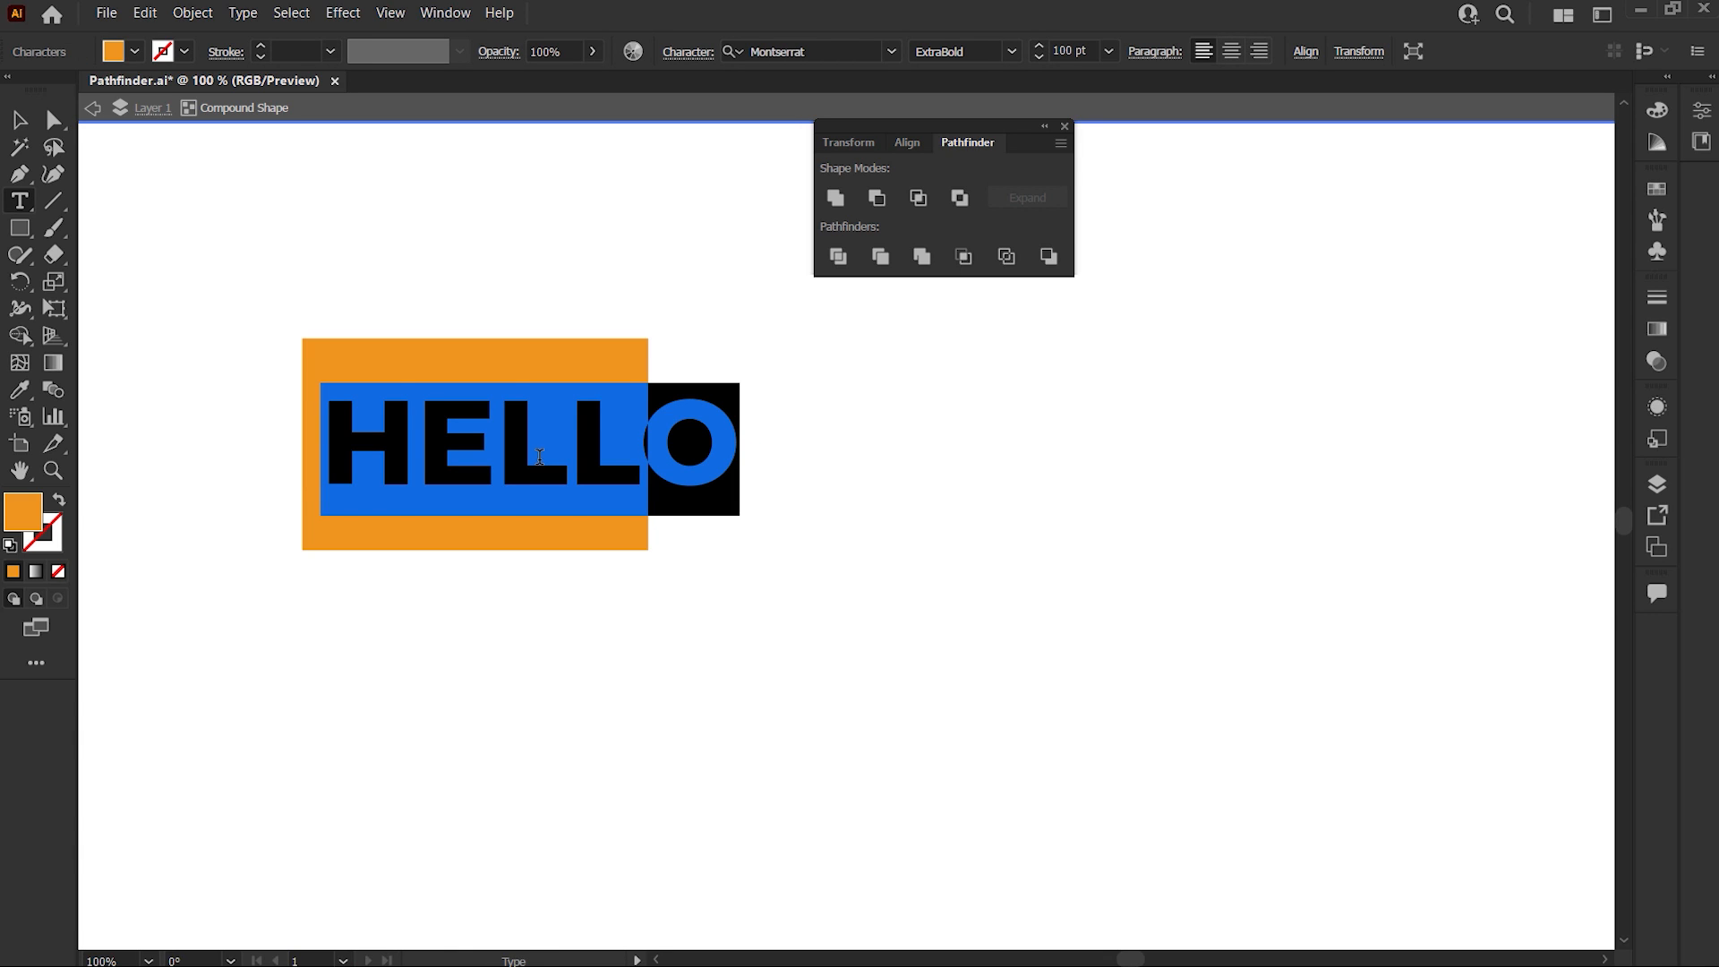
{"action": "type", "text": "WORLD"}
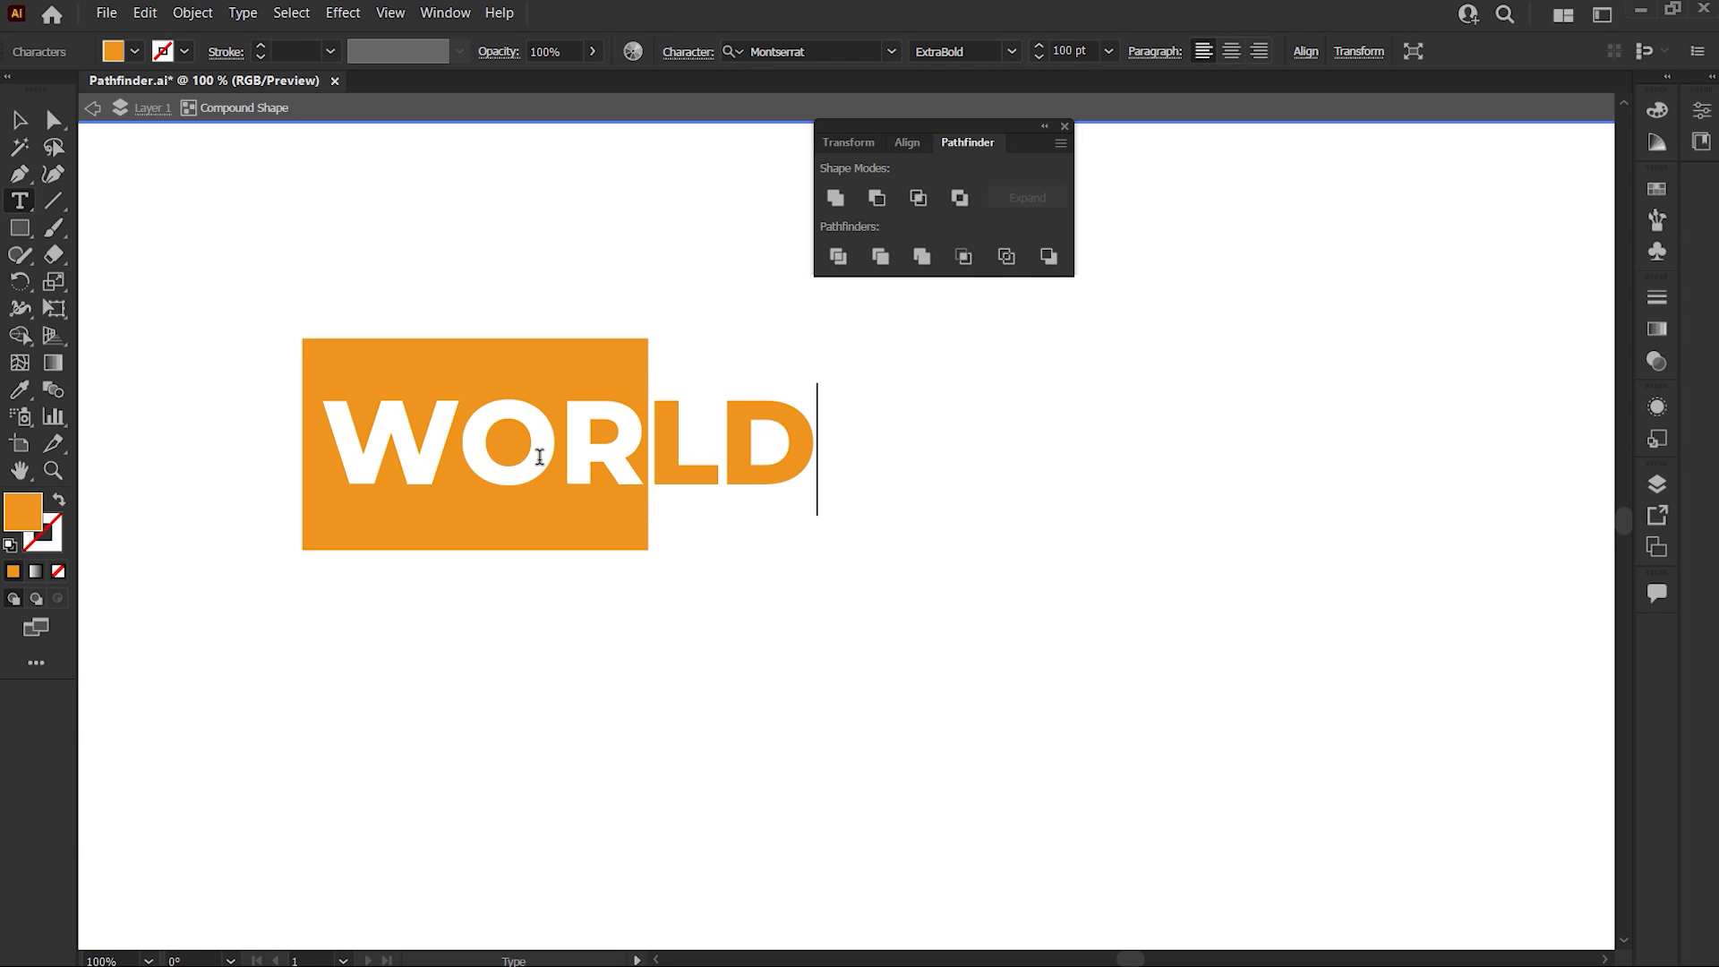
{"action": "left_click", "coordinate": [20, 119]}
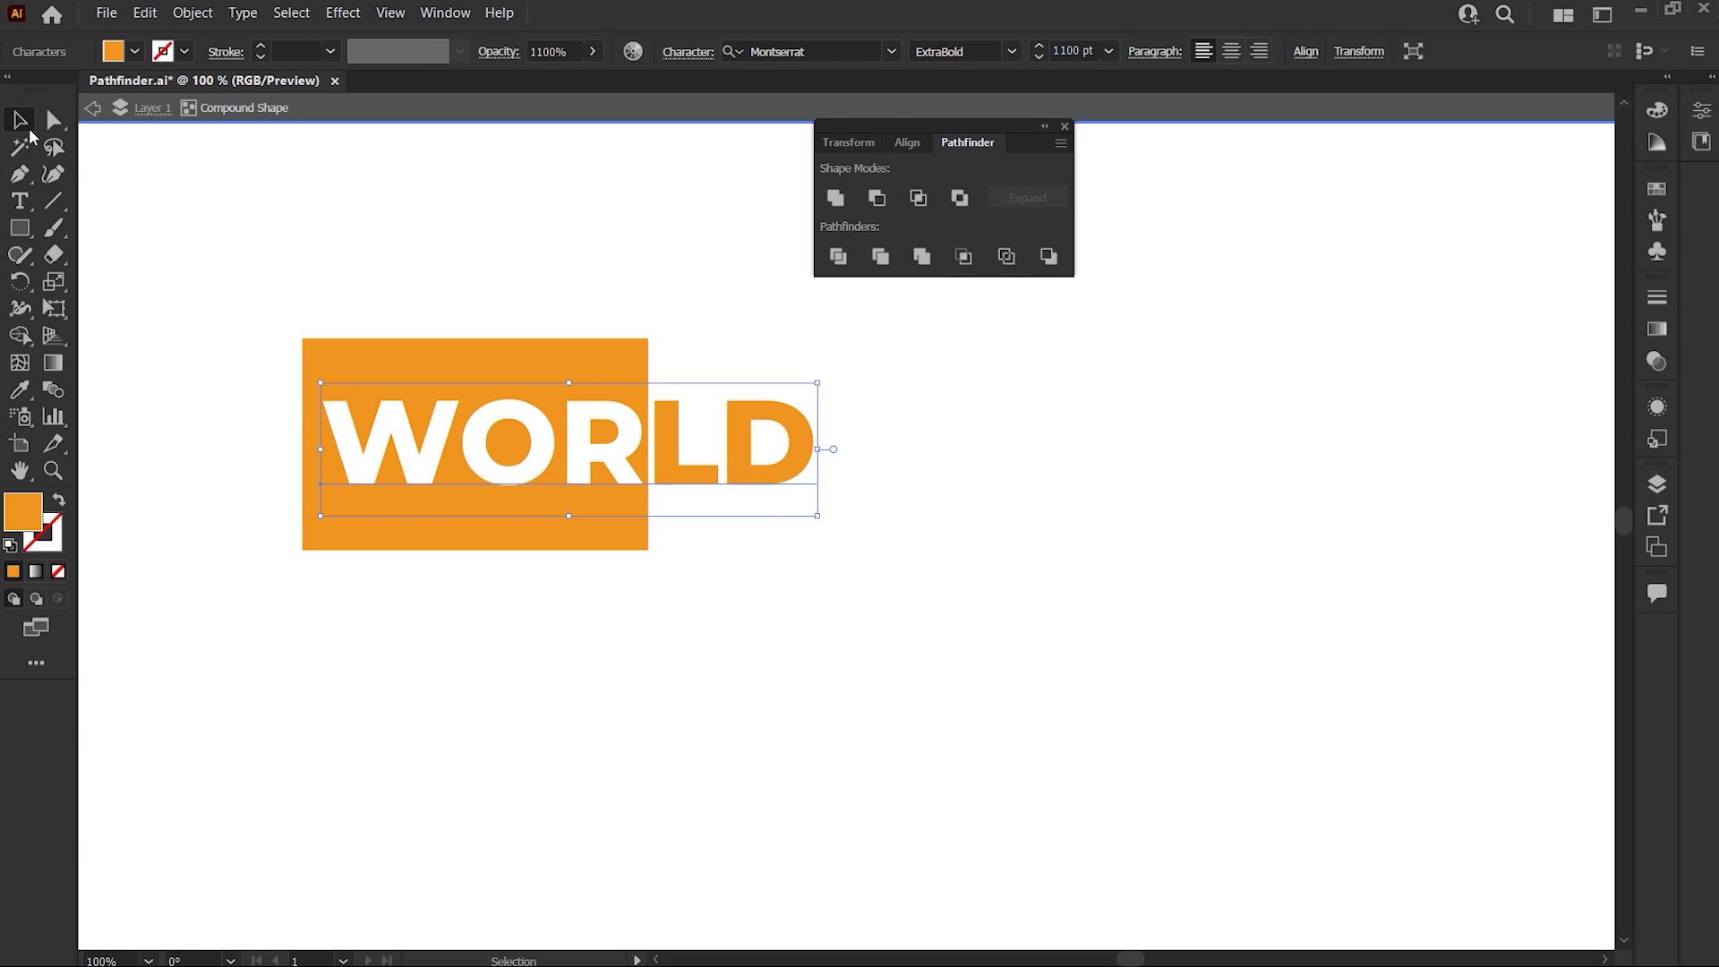
{"action": "right_click", "coordinate": [752, 333]}
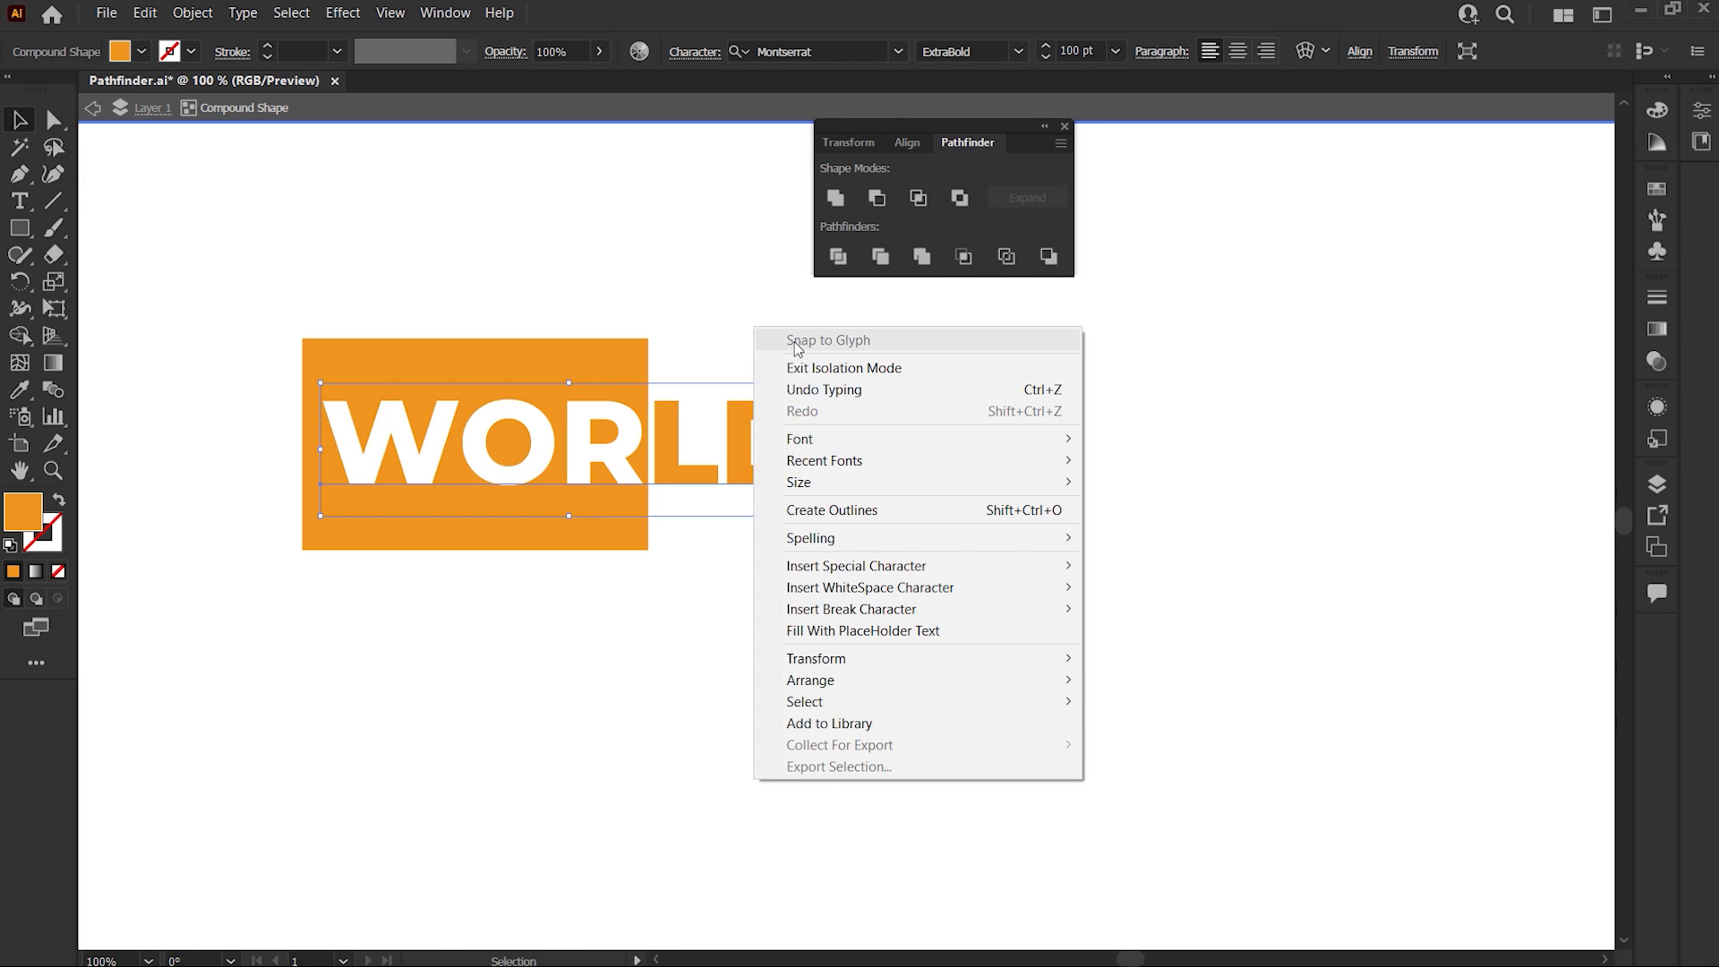
{"action": "left_click", "coordinate": [895, 368]}
{"action": "left_click", "coordinate": [959, 409]}
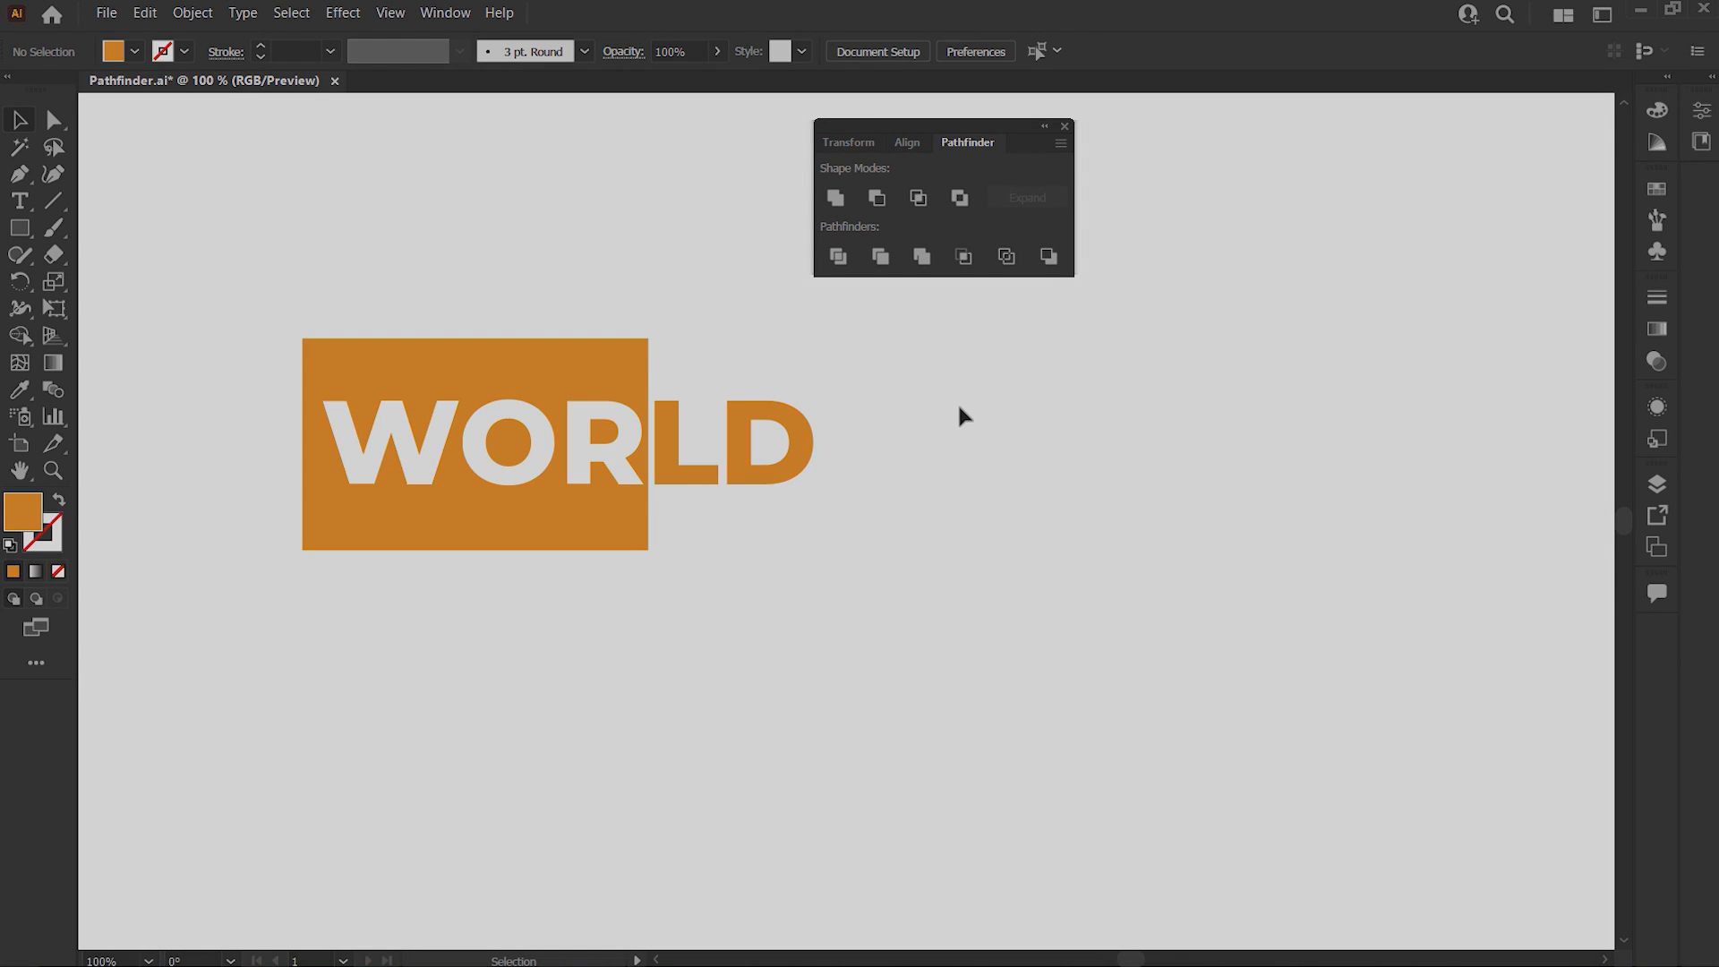